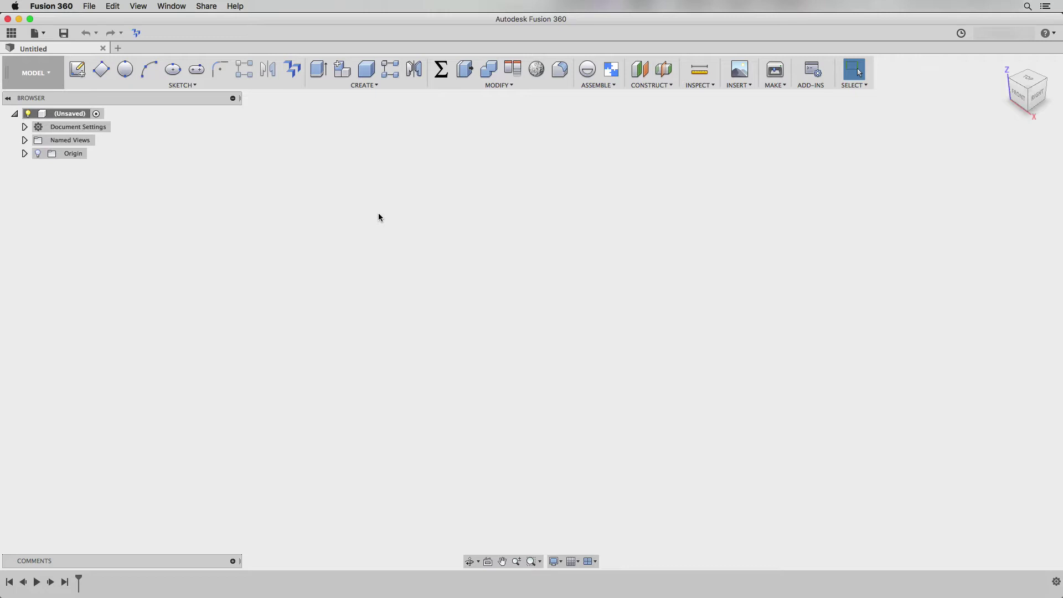
- Add a user parameter named length in mm with the expression 150
click(440, 70)
click(394, 83)
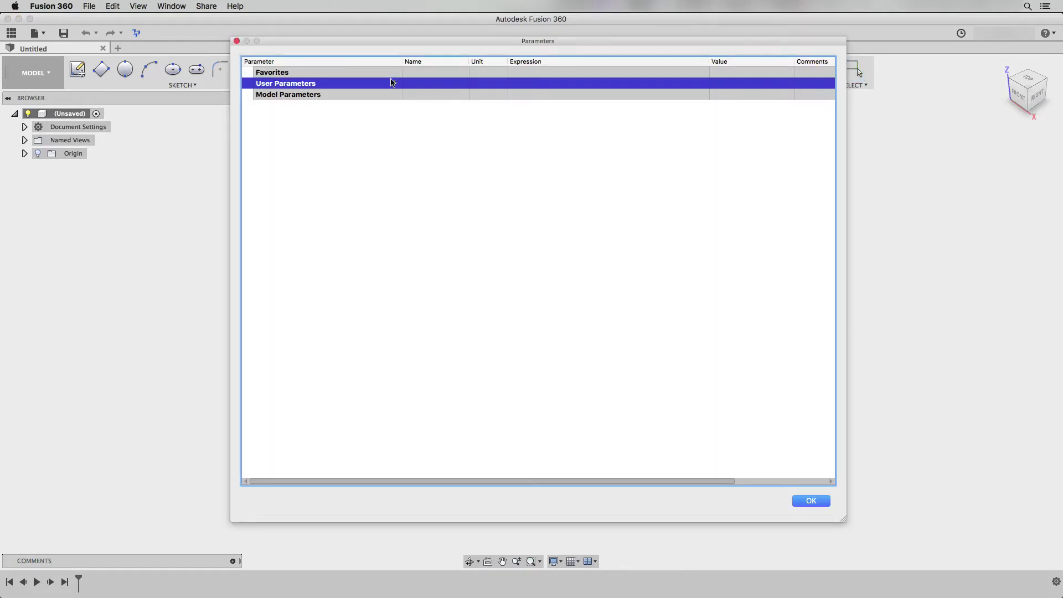
text(length)
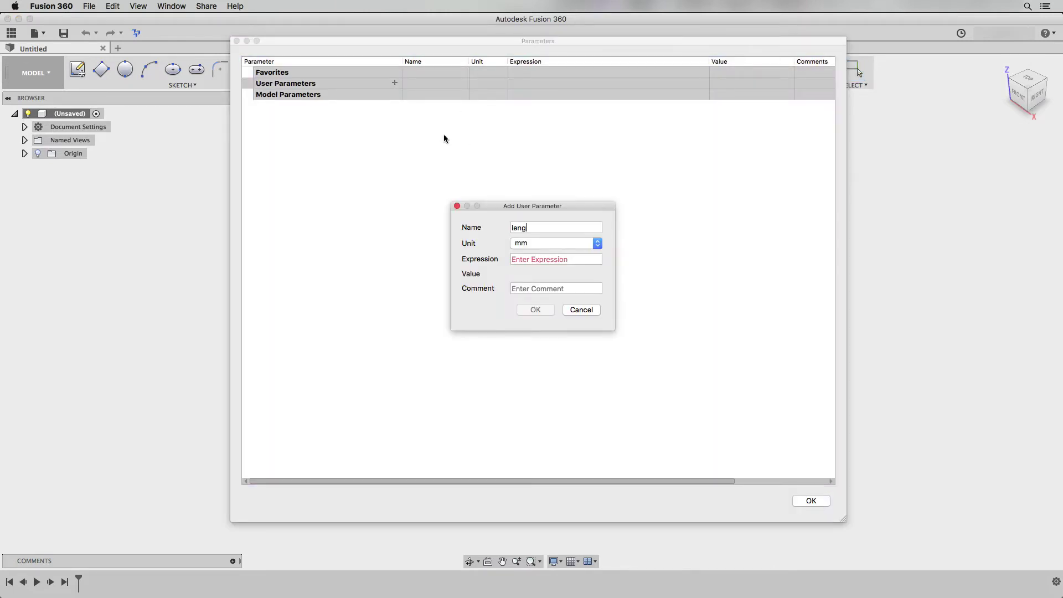
key(Tab)
key(Tab)
text(150)
key(Return)
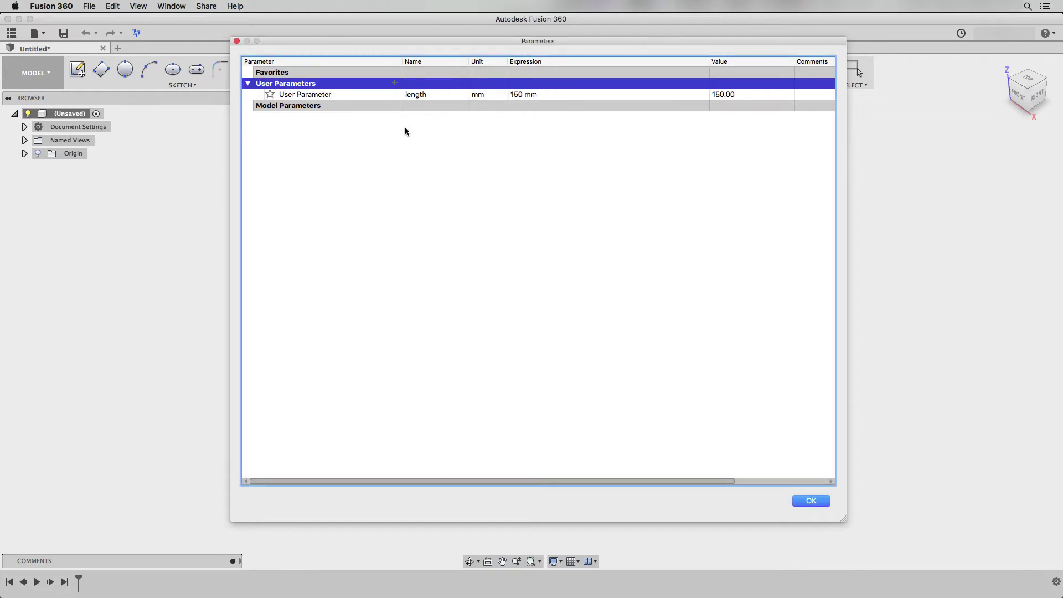
- Add a user parameter named width in mm with the expression 75
click(395, 85)
text(width)
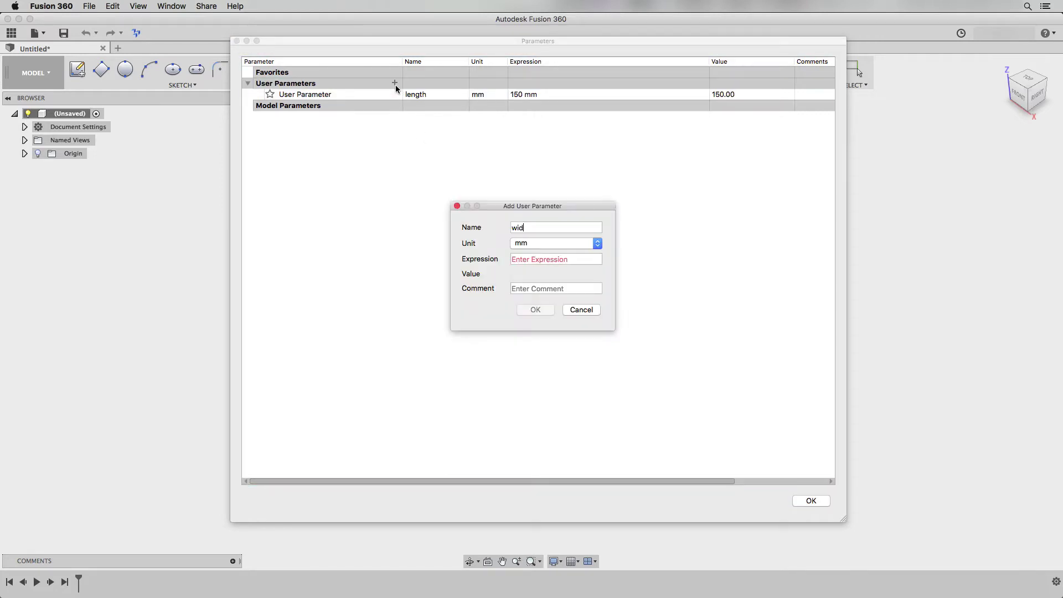
key(Tab)
key(Tab)
text(75)
key(Return)
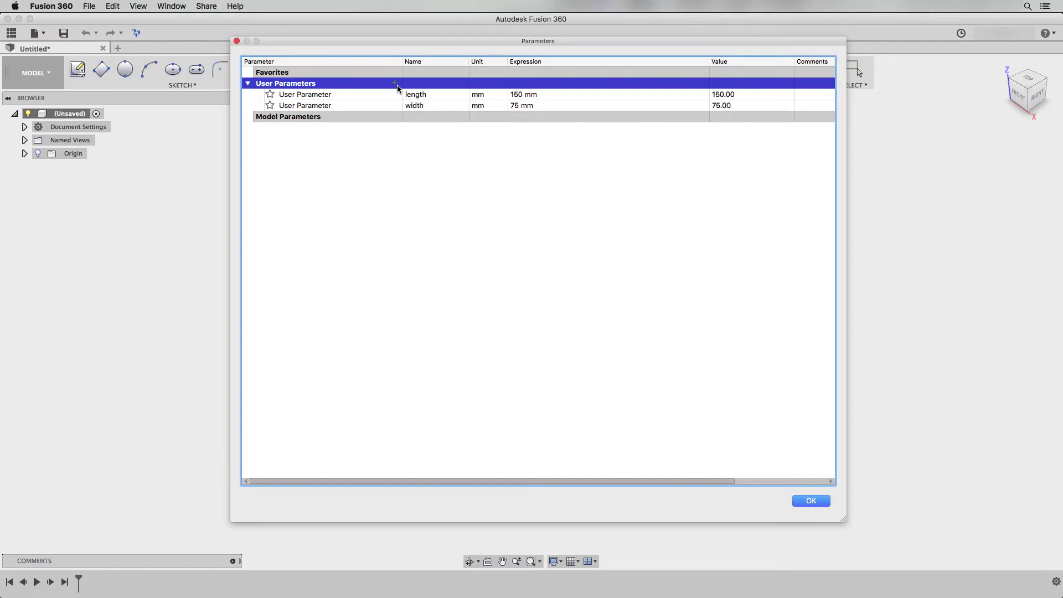
- Add a user parameter named height in mm with the expression 30
click(394, 84)
text(height)
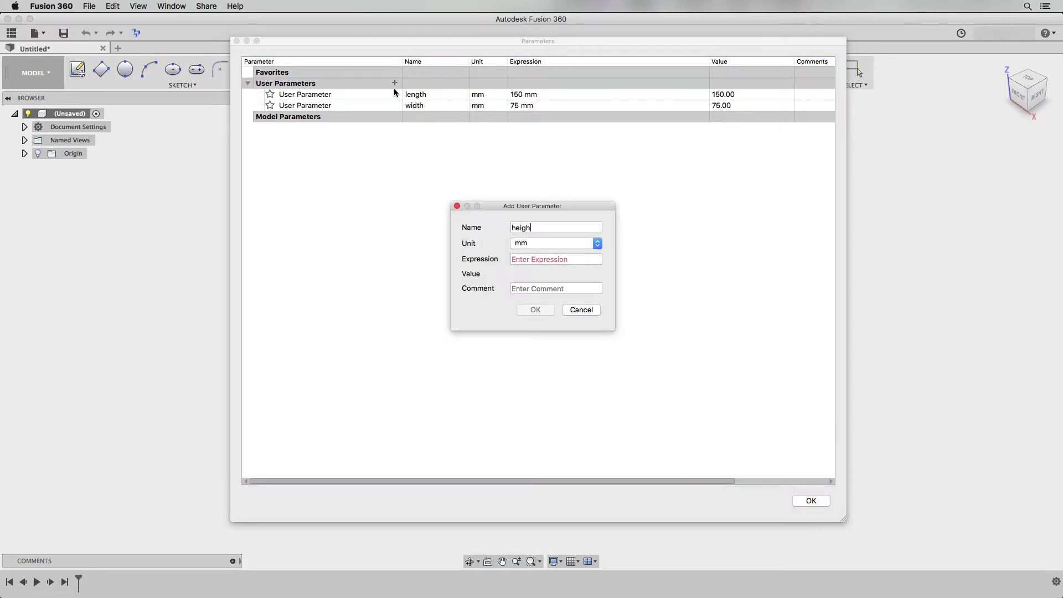
key(Tab)
key(Tab)
text(30)
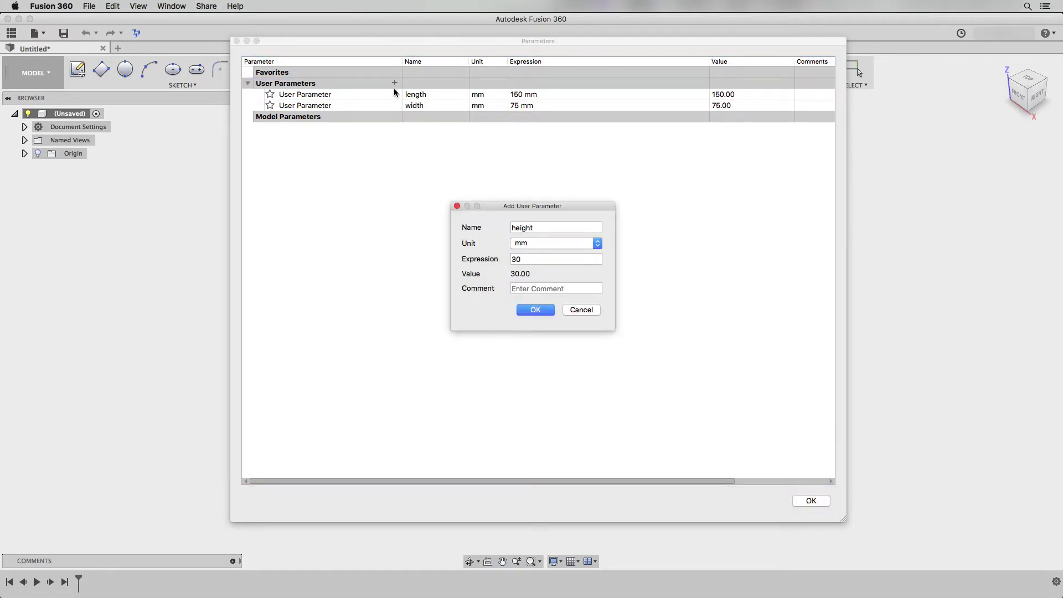
key(Return)
- Add a user parameter named thickness in mm with the expression 3.175
click(395, 83)
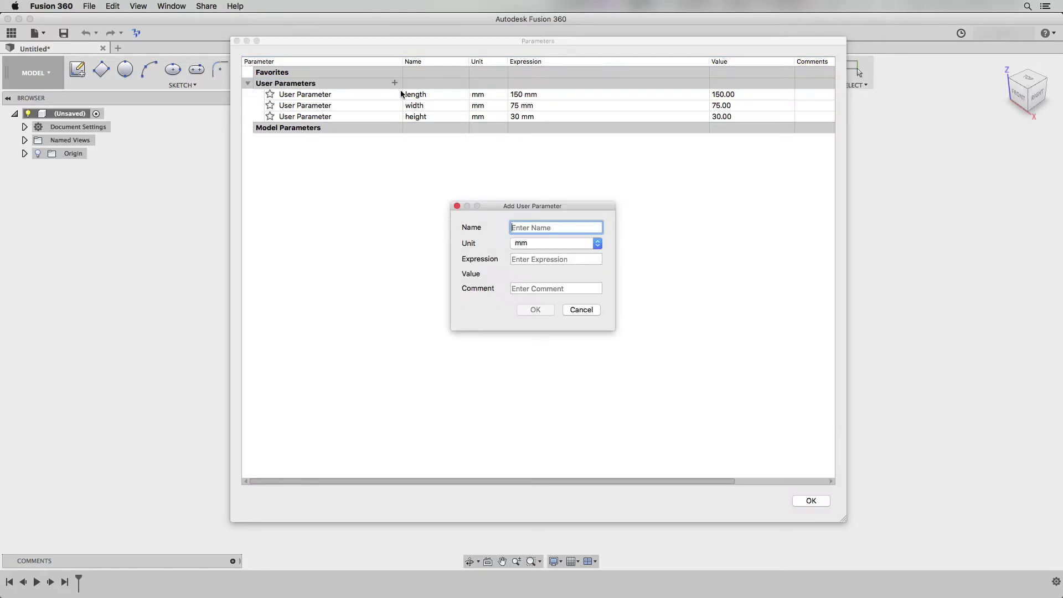
text(thickness)
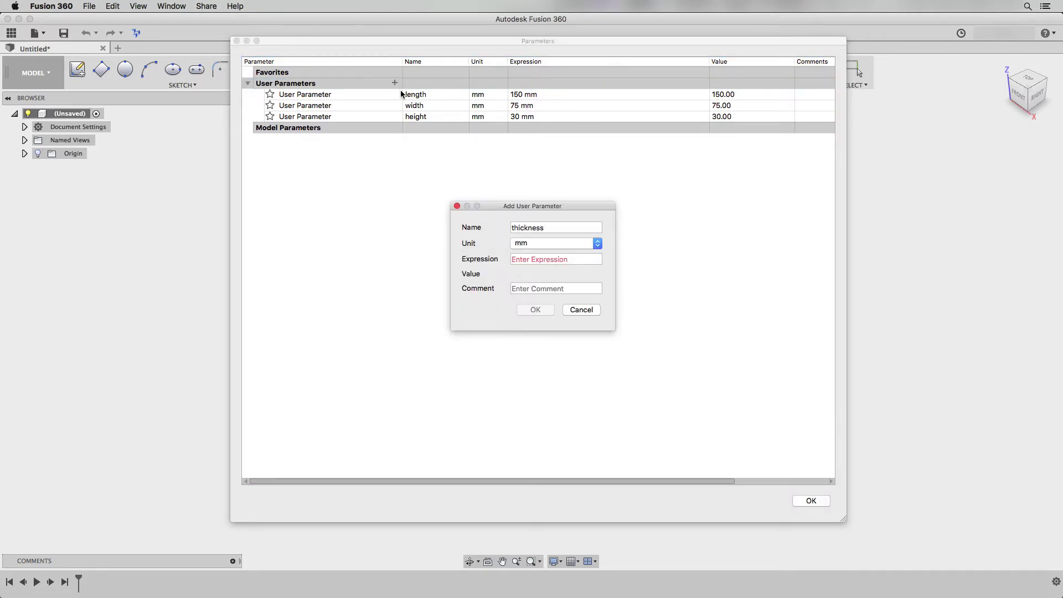
key(Tab)
key(Tab)
text(3.175)
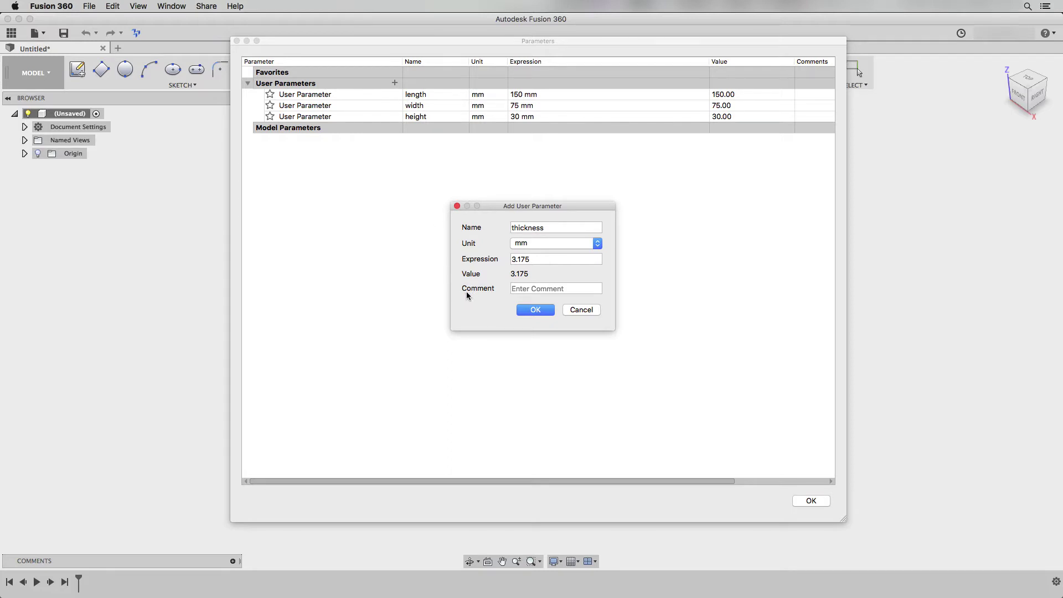
click(535, 310)
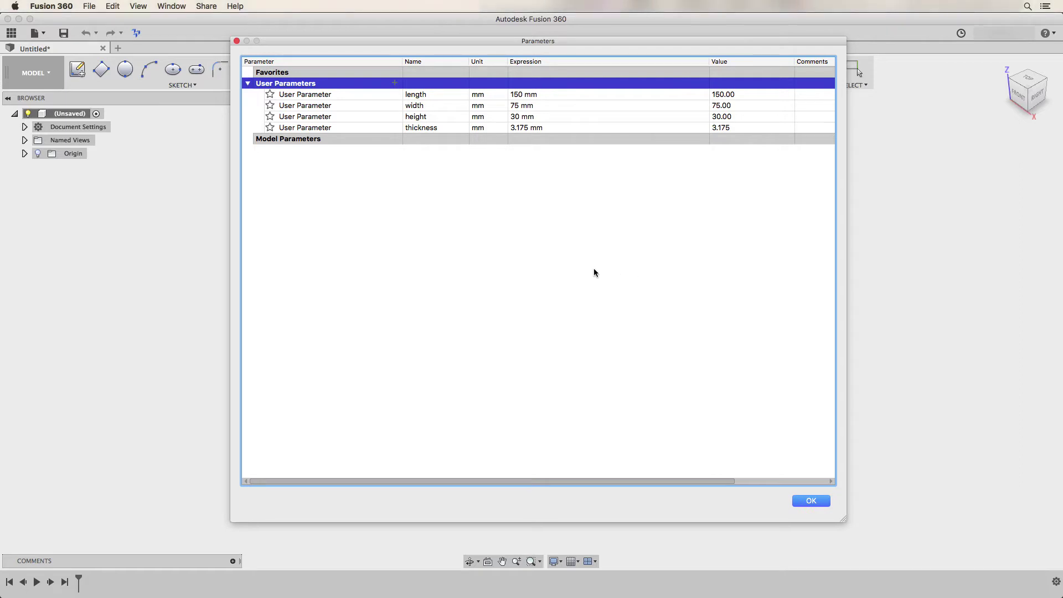
- Add a user parameter named fingerw in mm with the expression thickness*3
click(394, 82)
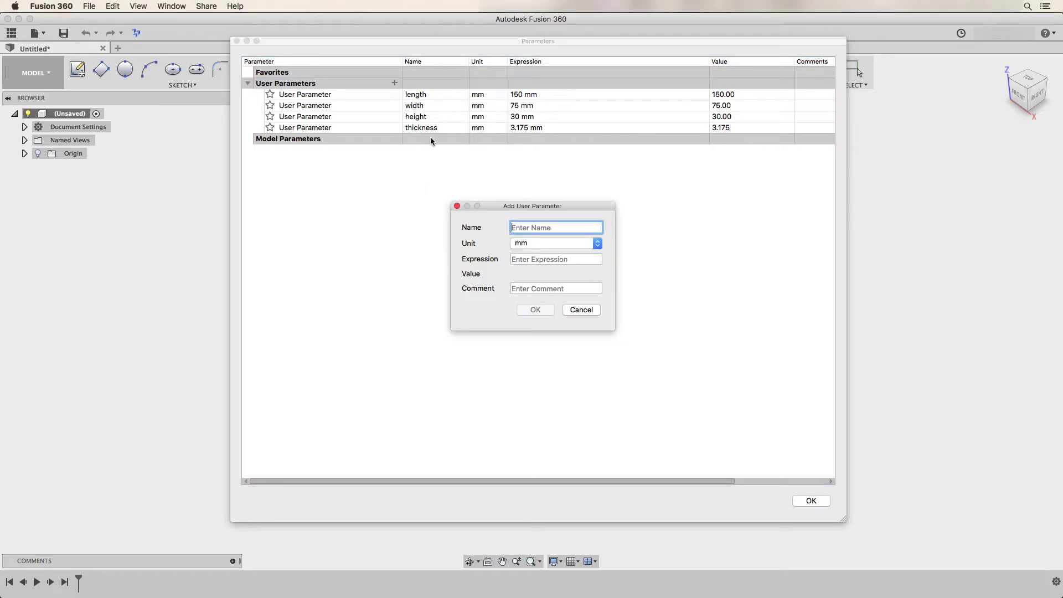
text(fingerw)
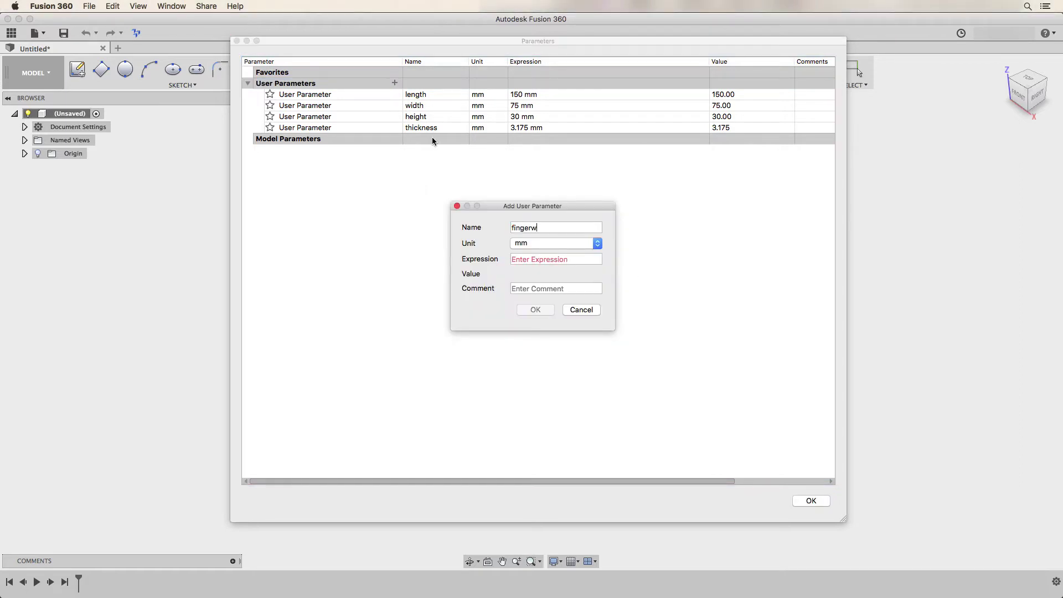
key(Tab)
key(Tab)
text(thic)
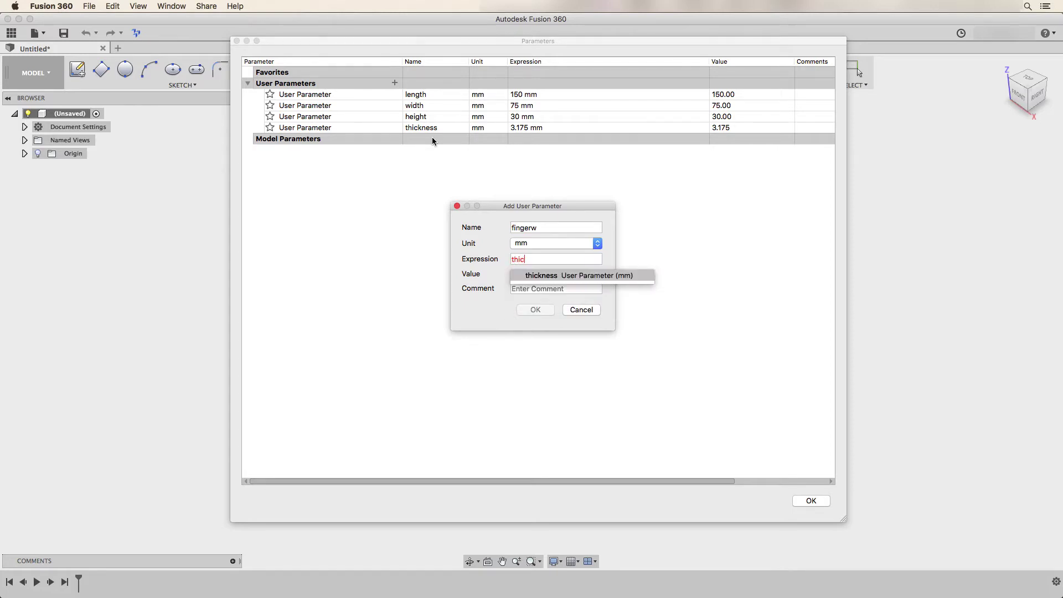
text(kness*3)
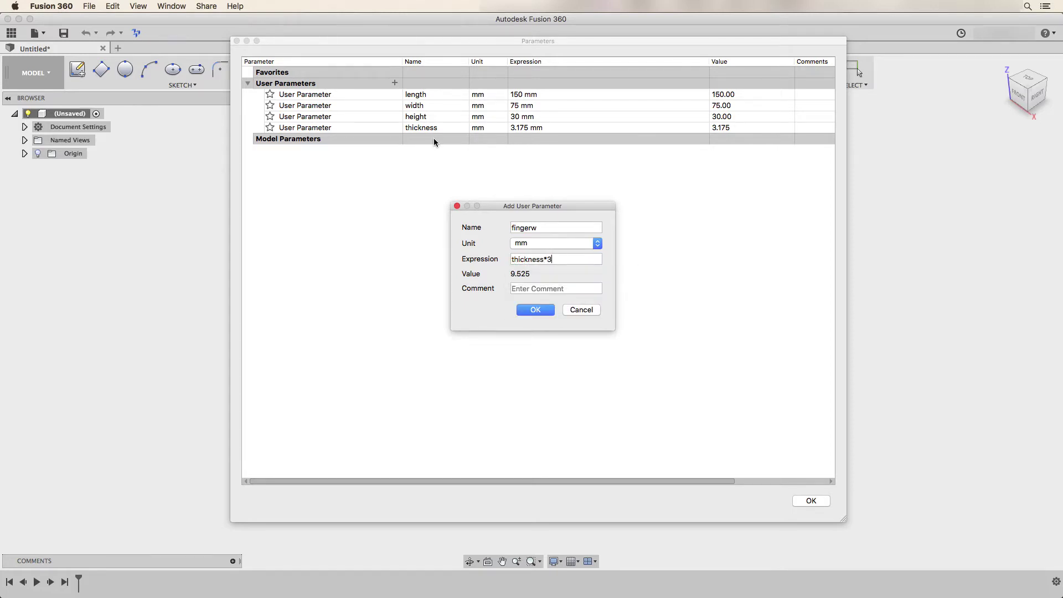
click(537, 310)
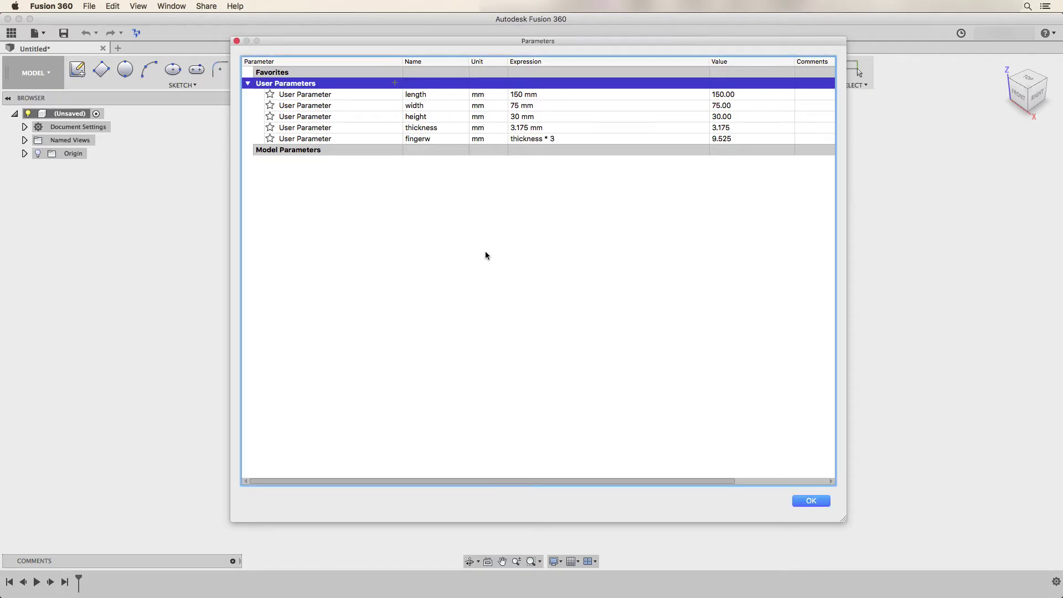
- Add a user parameter named fingersp in mm with the expression fingerw*2
click(394, 83)
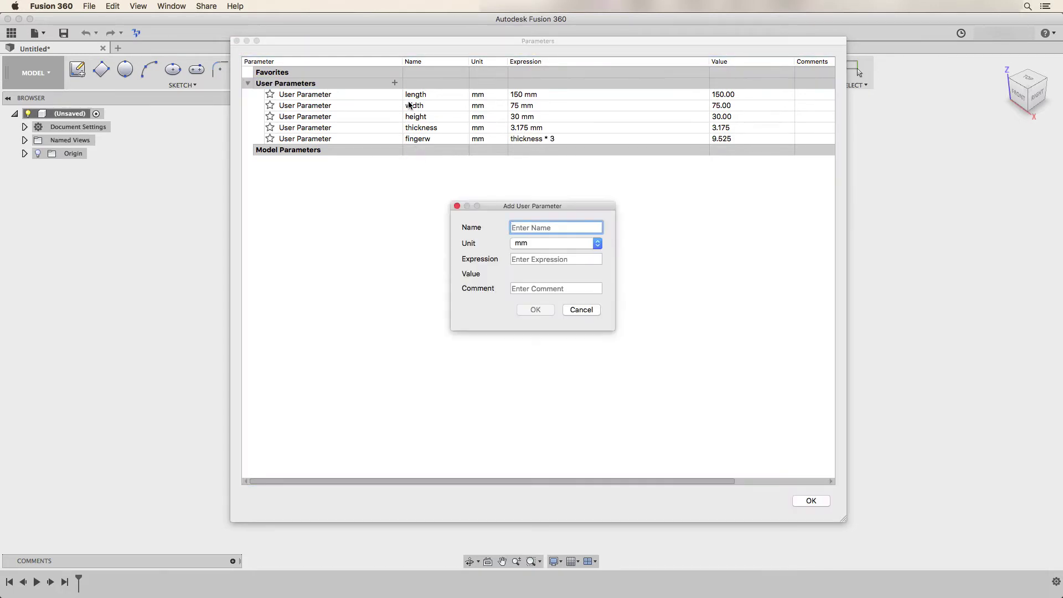
text(fingers)
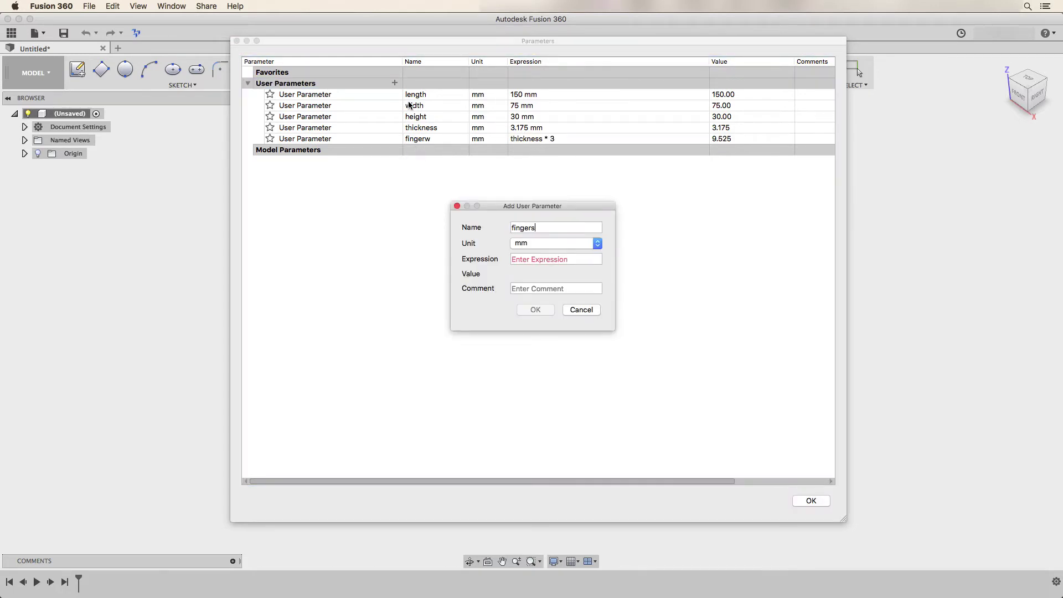
text(p)
key(Tab)
key(Tab)
text(fi)
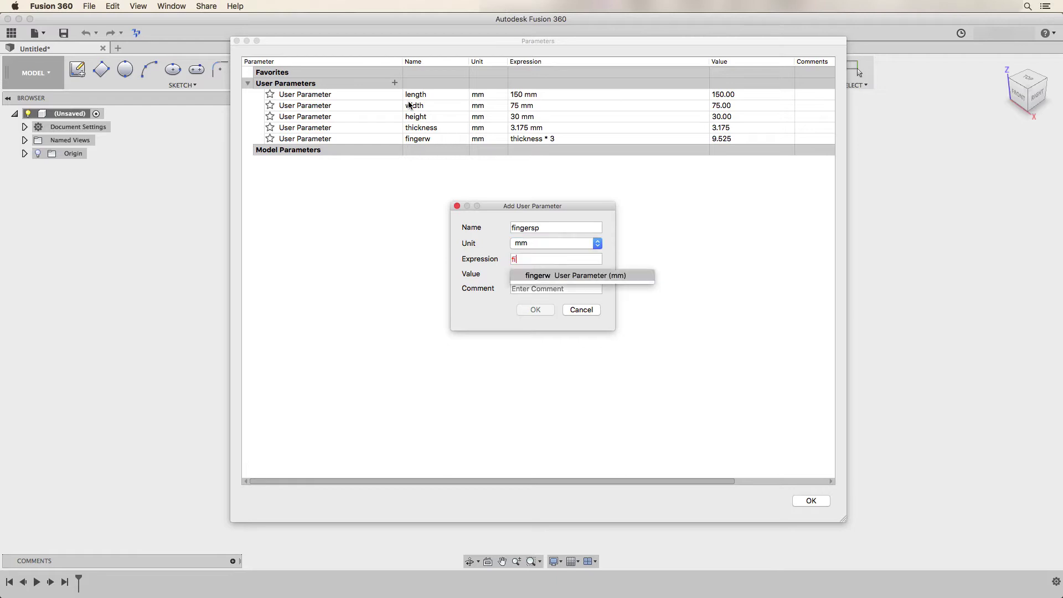
text(ngerw*2)
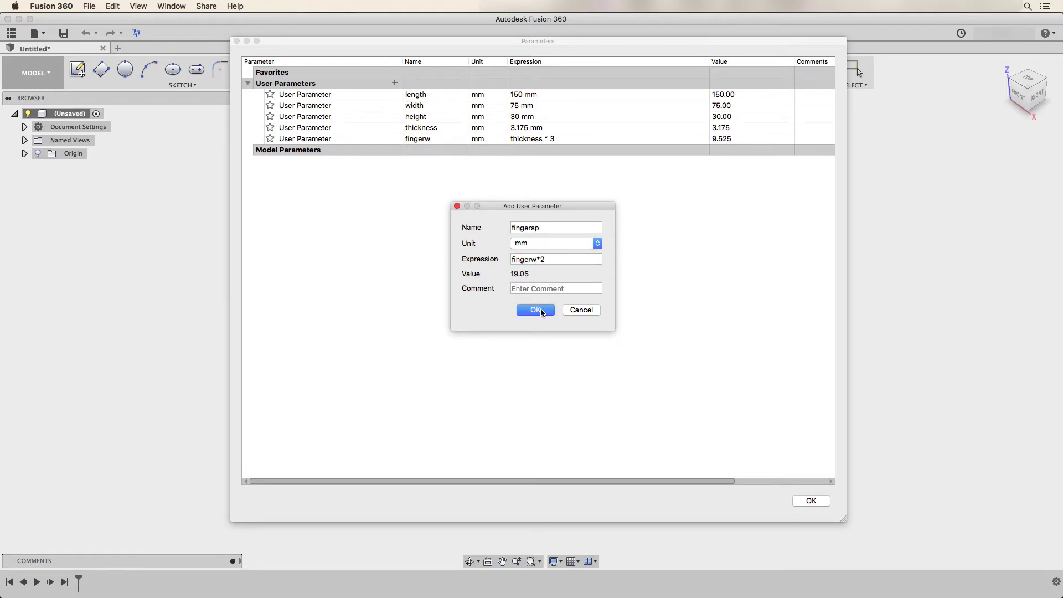
click(540, 311)
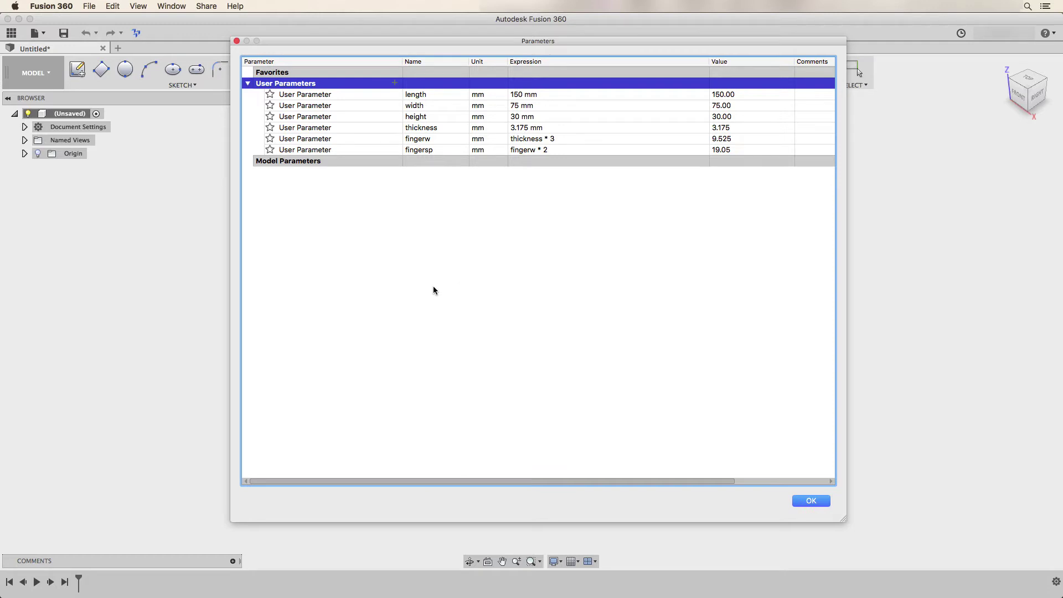
- Add a user parameter named lfingers with No Units and the expression floor(ceil(( length - thickness*2 ) / fingerw) /2)
click(394, 83)
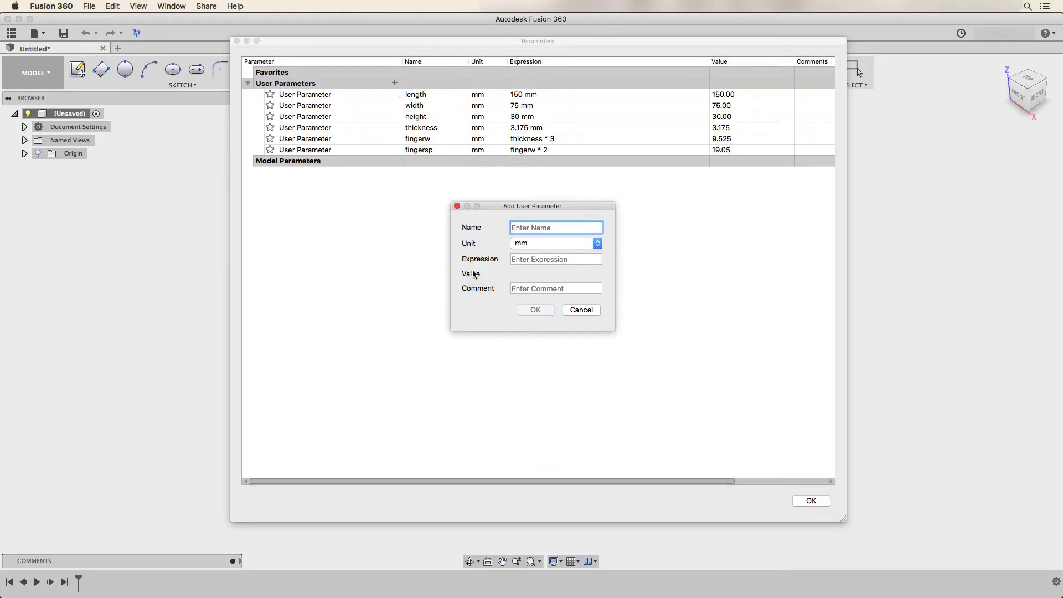
text(lfingers)
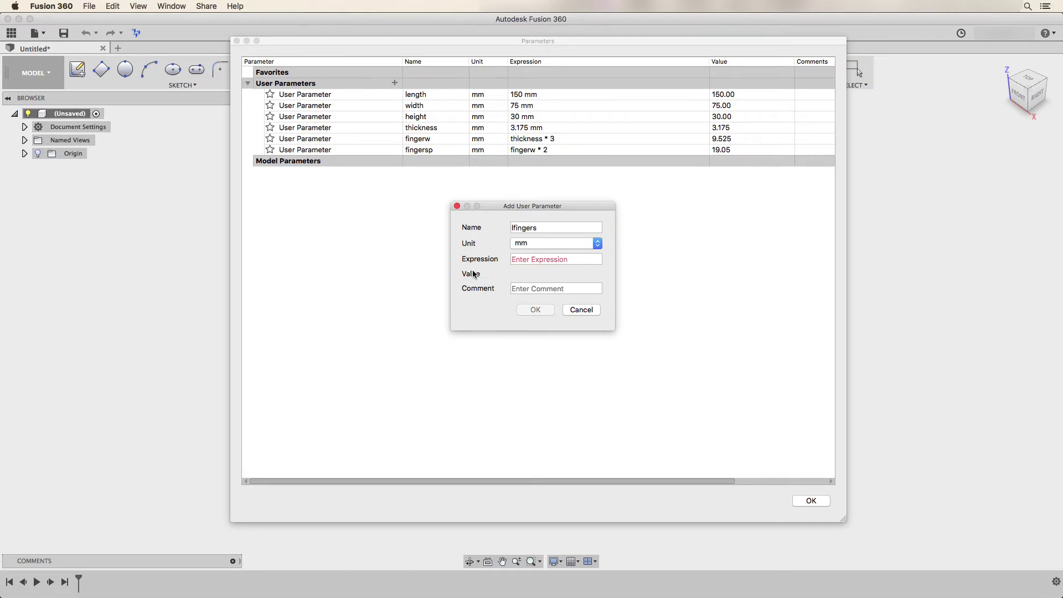
key(Tab)
text(No Units)
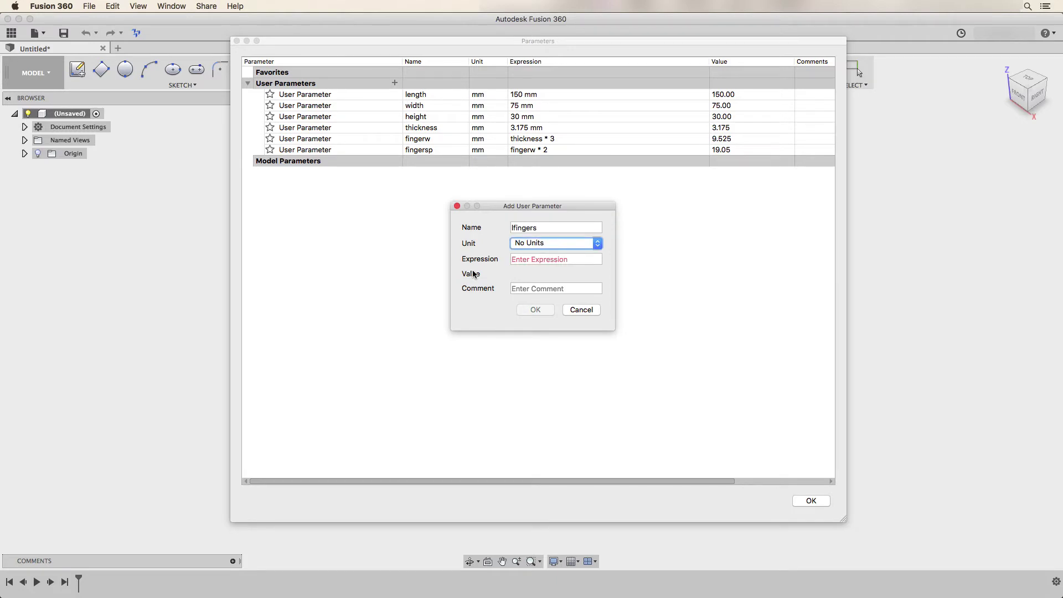
key(Tab)
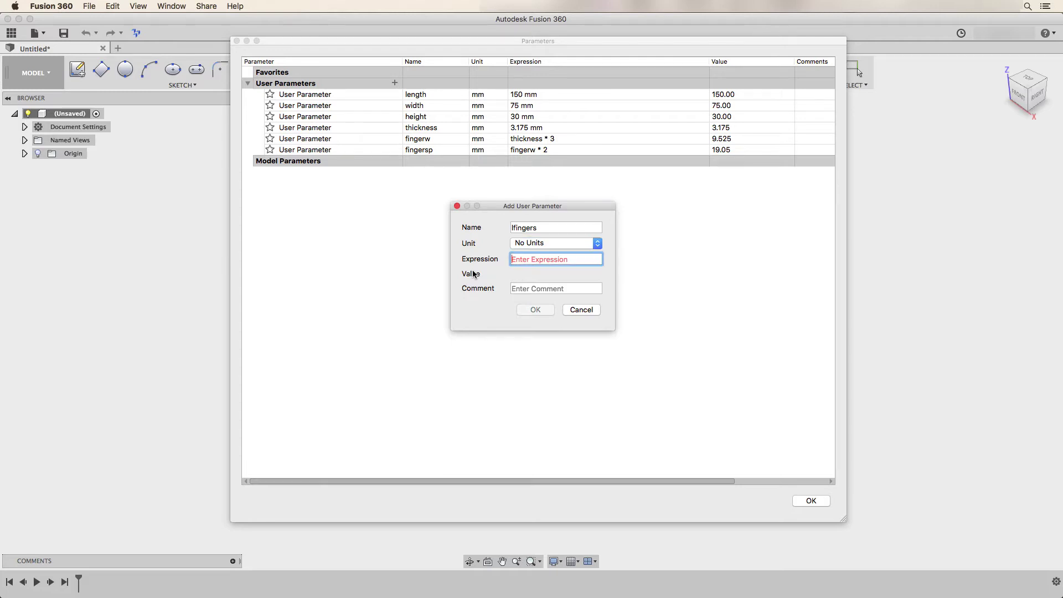
text(floor)
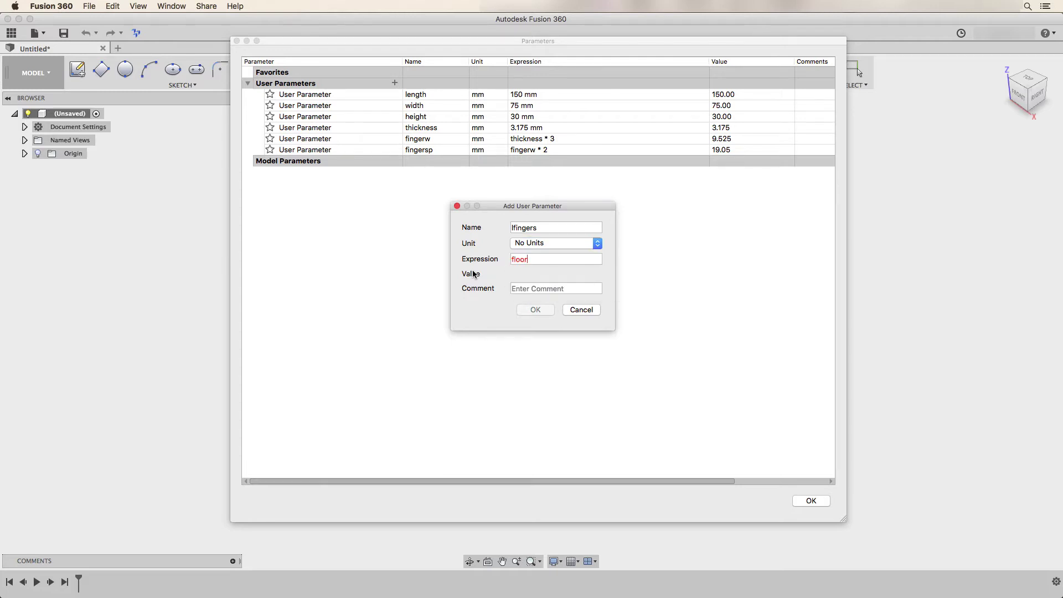
text((ceil(()
text(length - t)
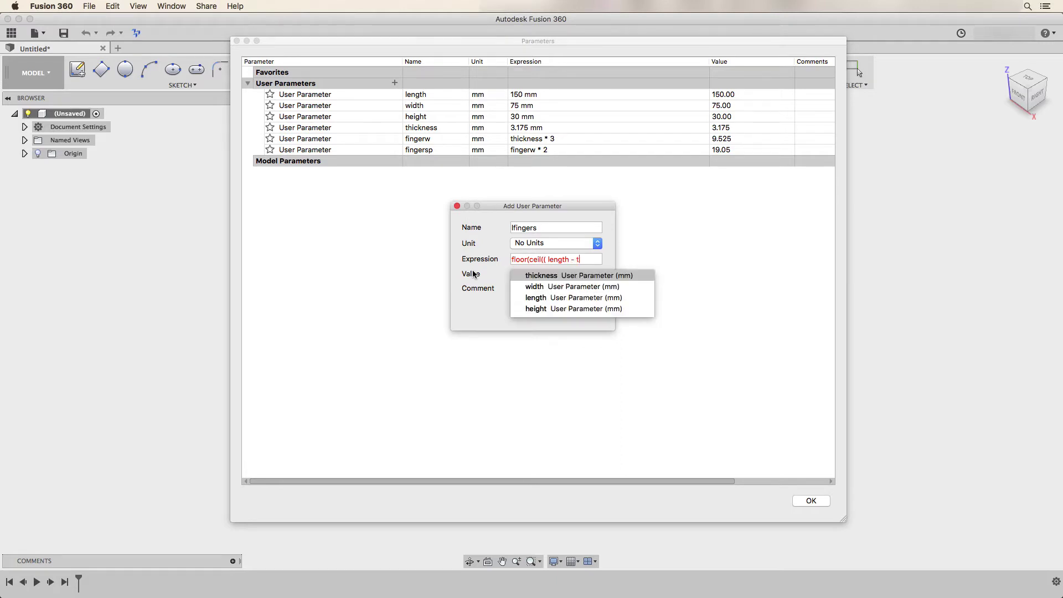
text(hickness*)
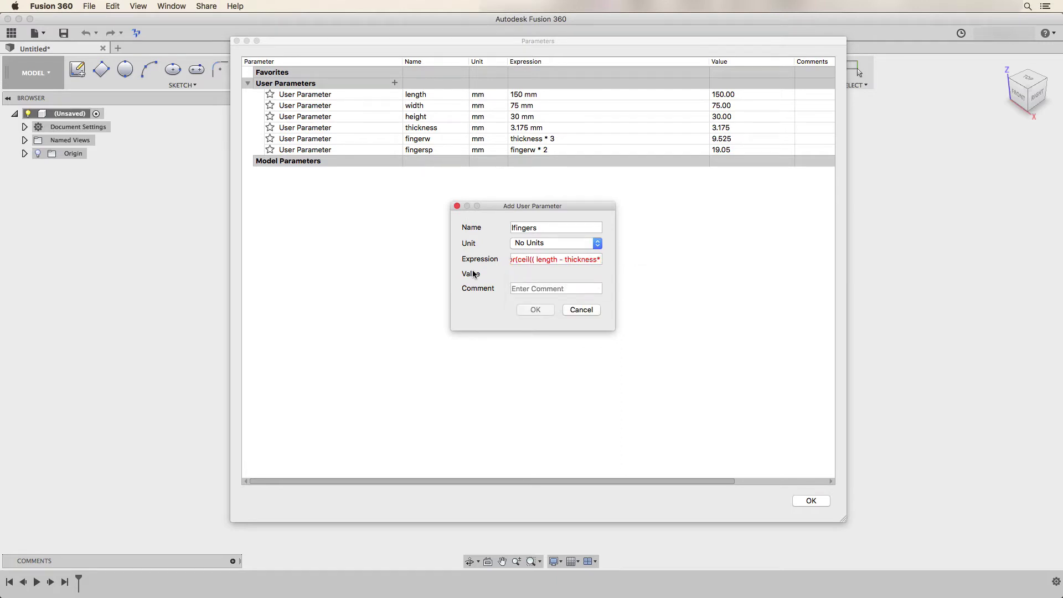
text(2 ))
text(/ fingerw)
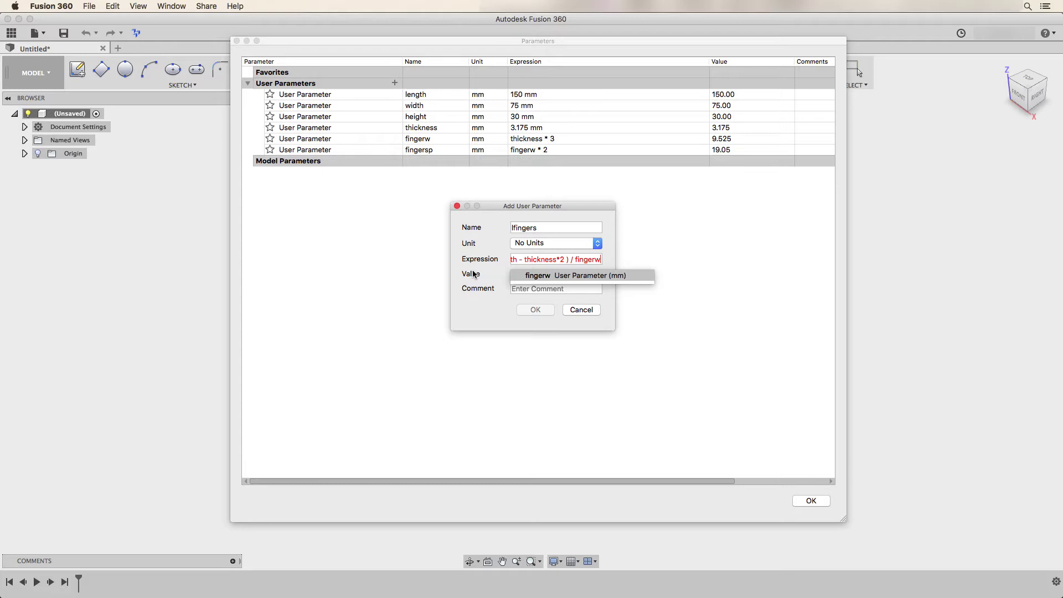
text() )
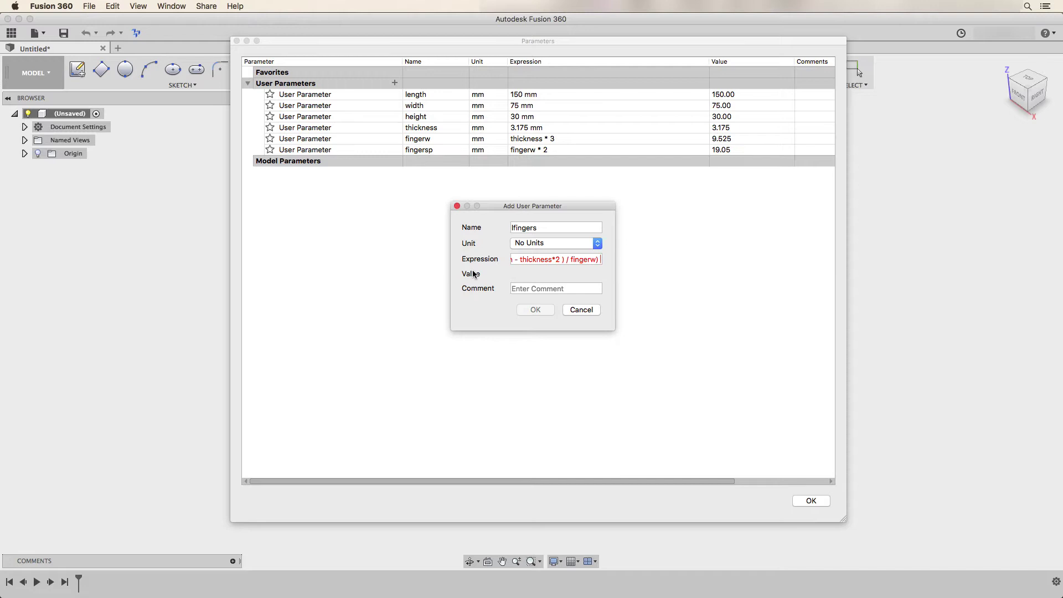
text(/2))
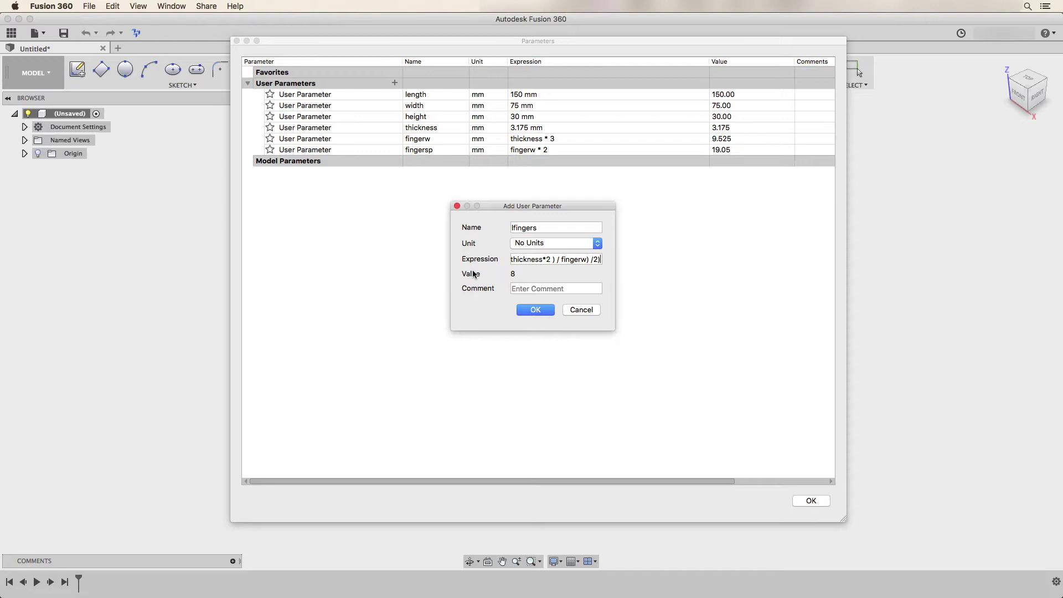
key(Tab)
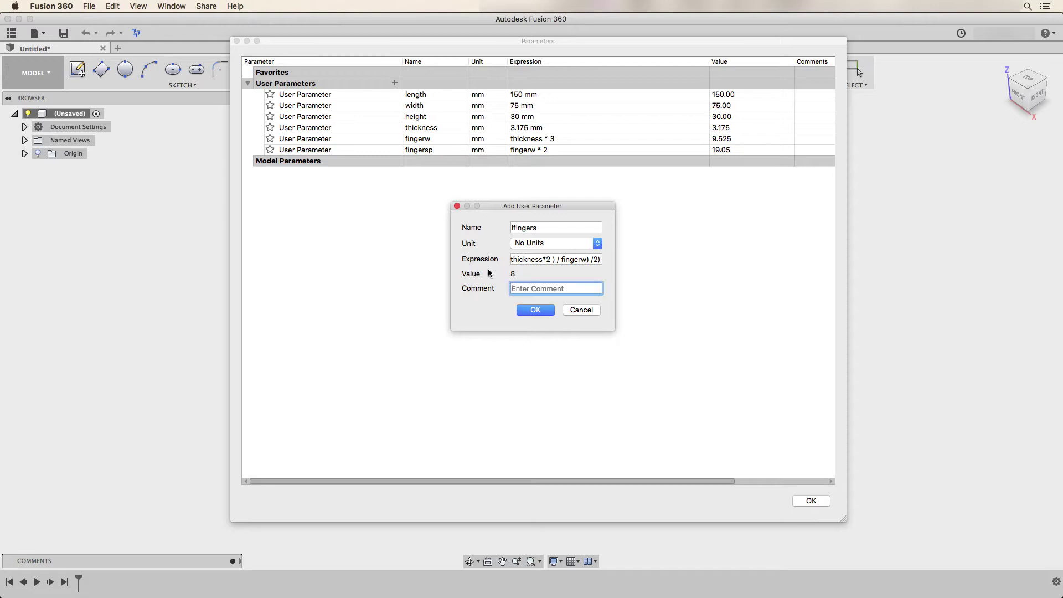
click(539, 309)
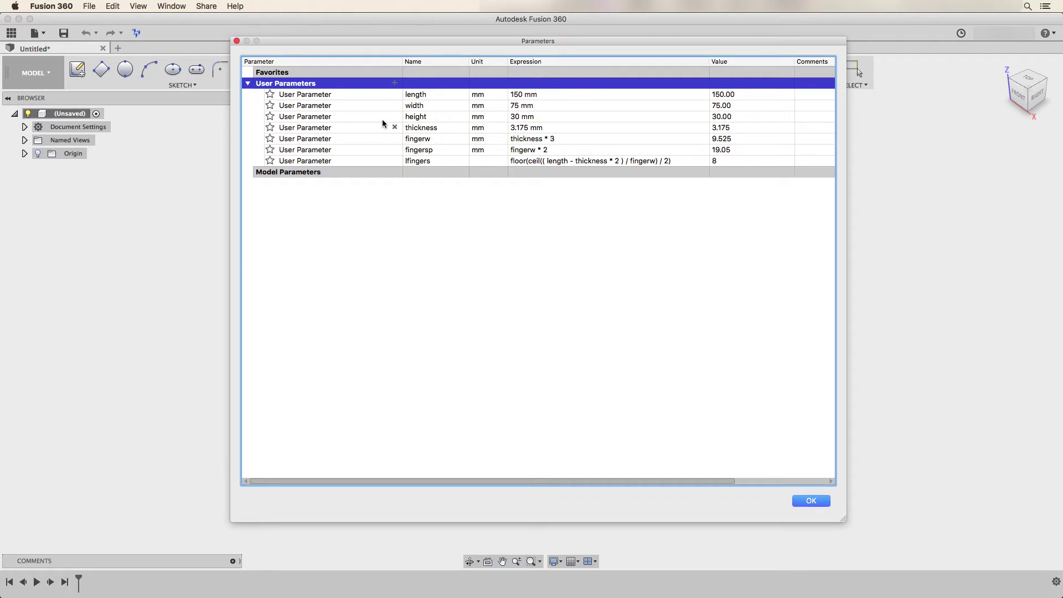
- Add a user parameter named wfingers with No Units and the expression floor(ceil((width-thickness*2) / fingerw)/2)
click(395, 83)
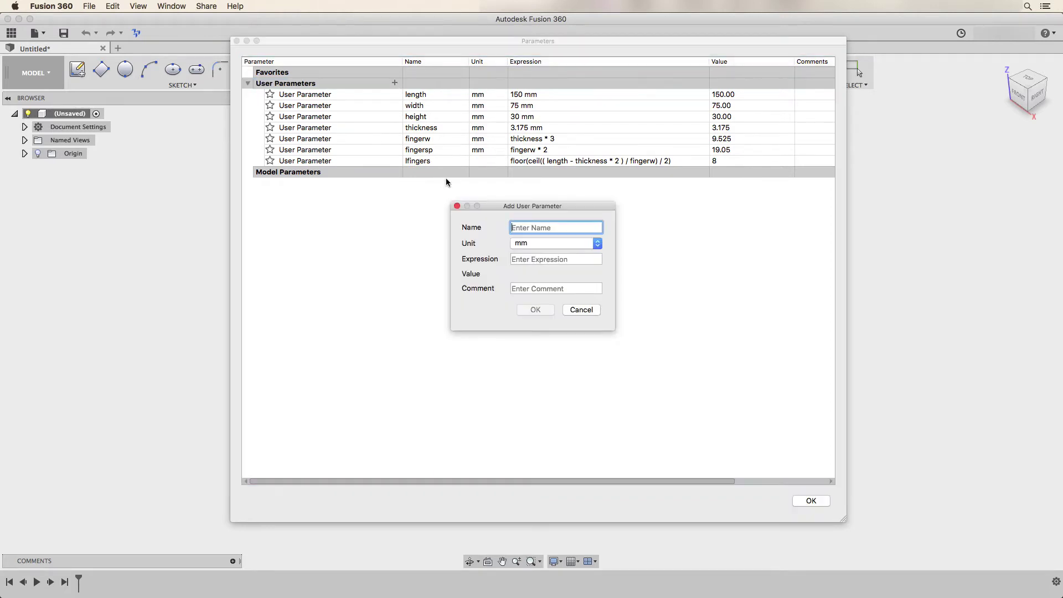
text(wfingers)
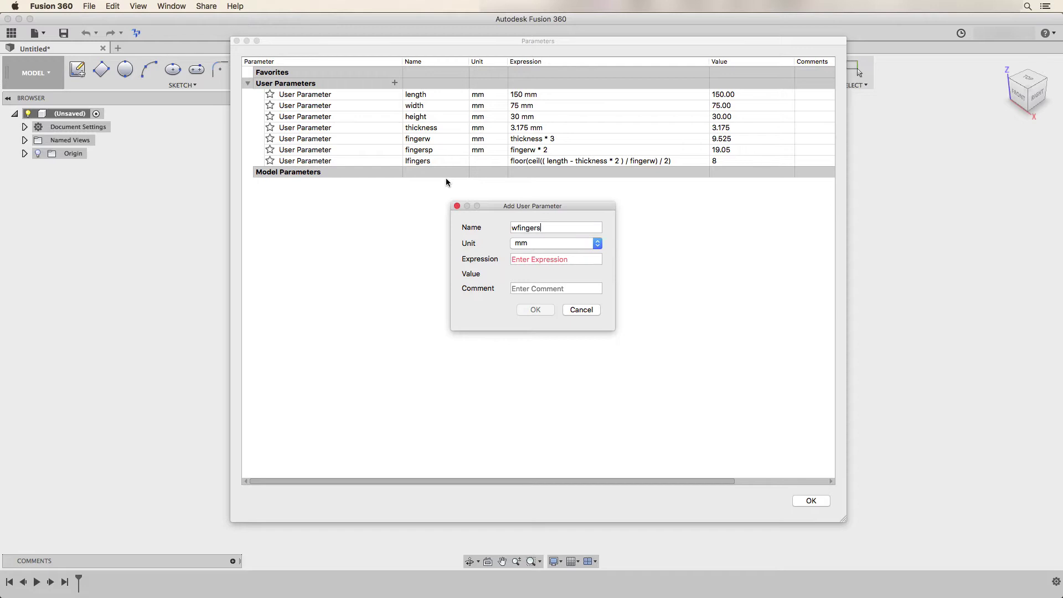
key(Tab)
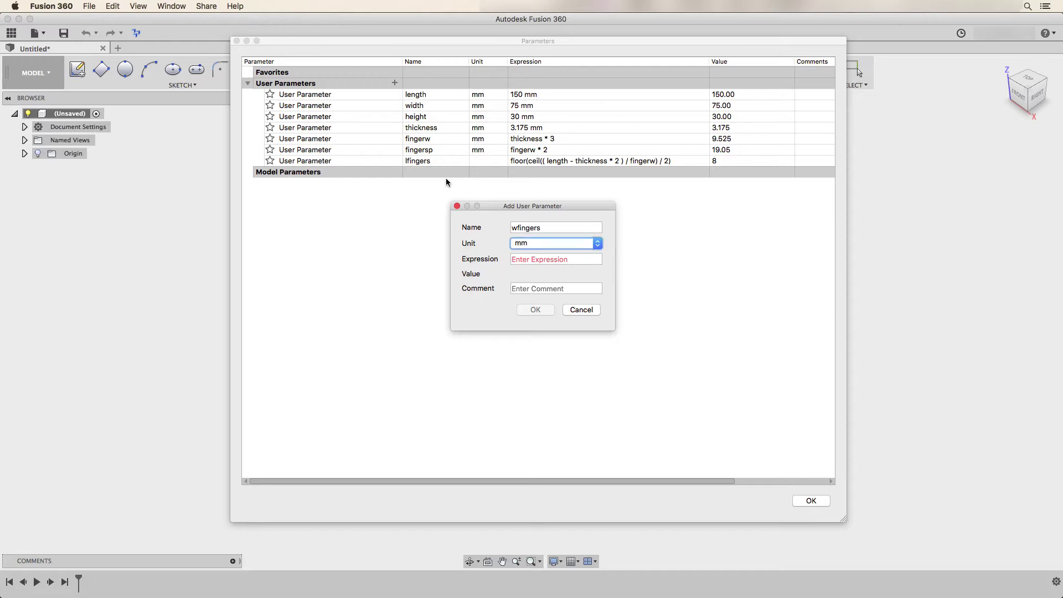
key(n)
key(o)
key(Tab)
text(fl)
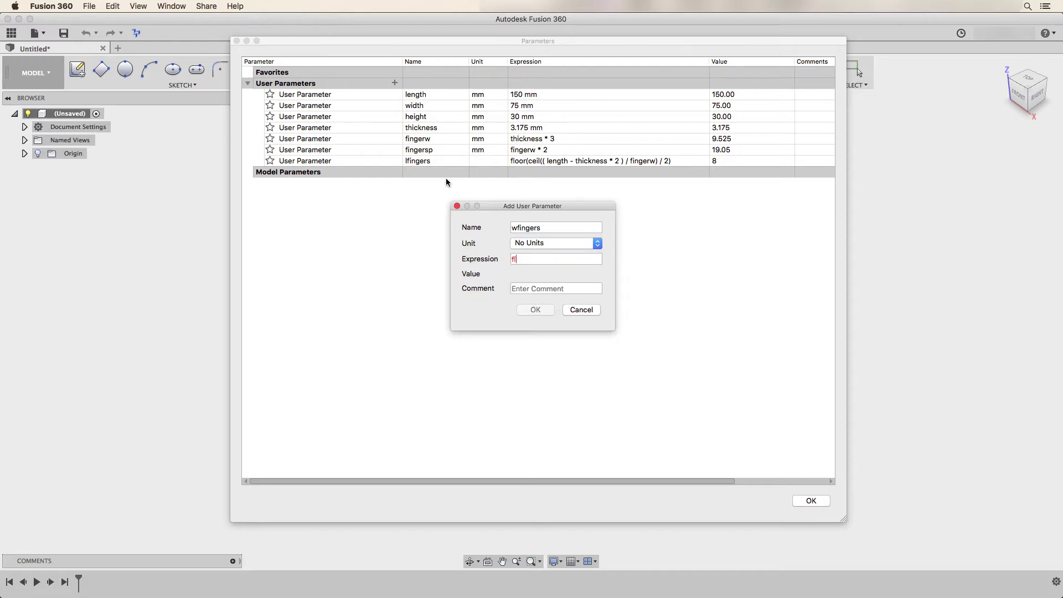
text(oor(ceil((width-th)
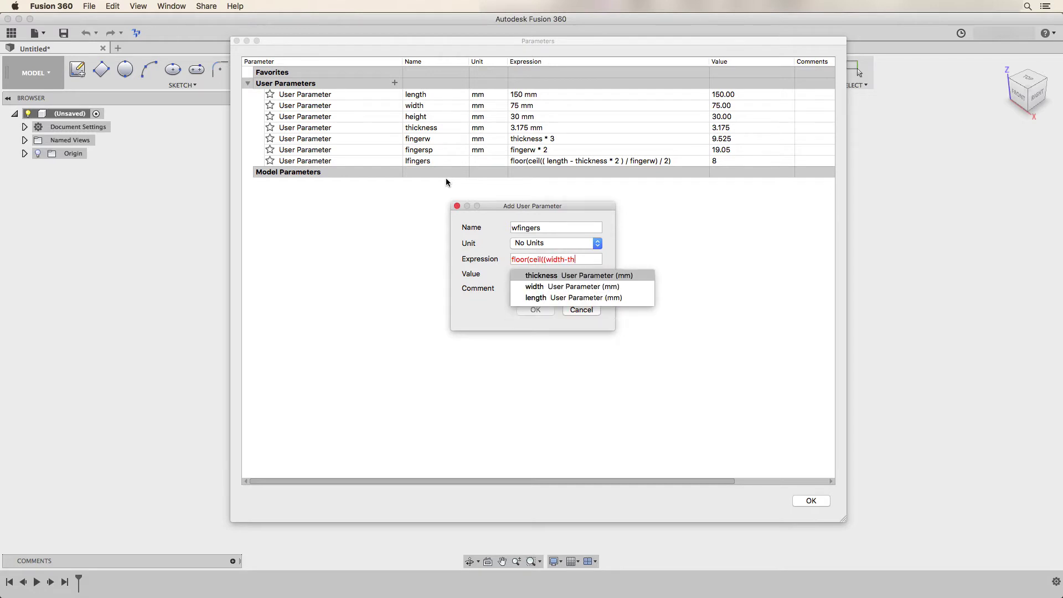
text(ick)
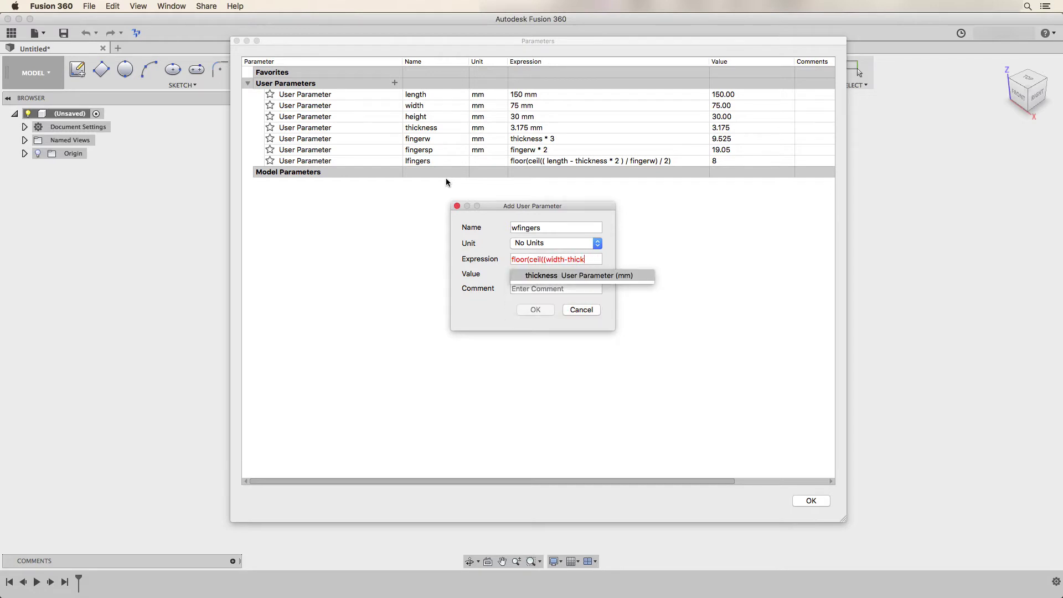
text(ness*2) / )
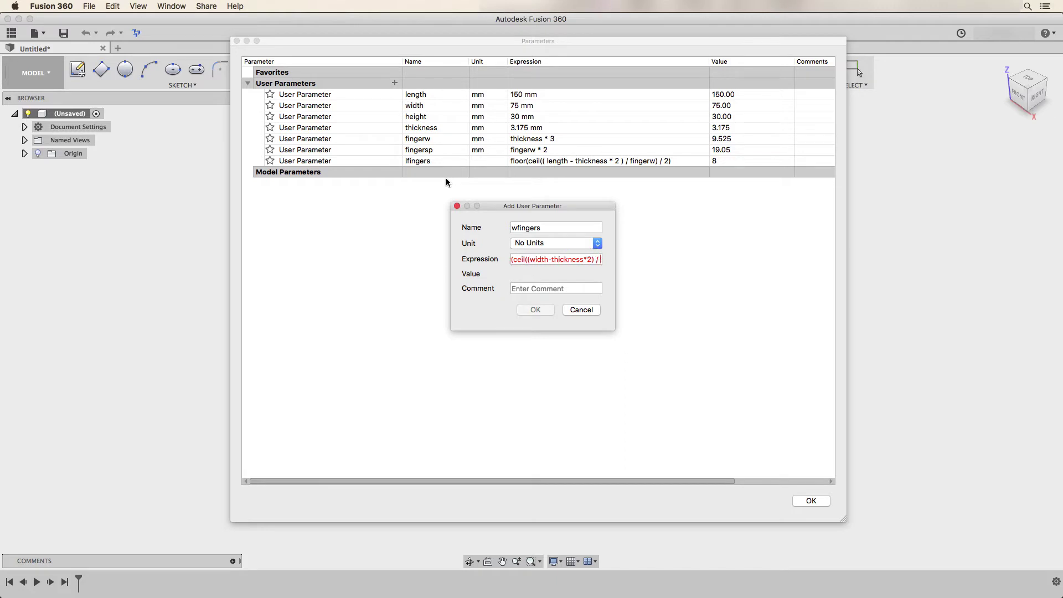
text(fingerw)/2))
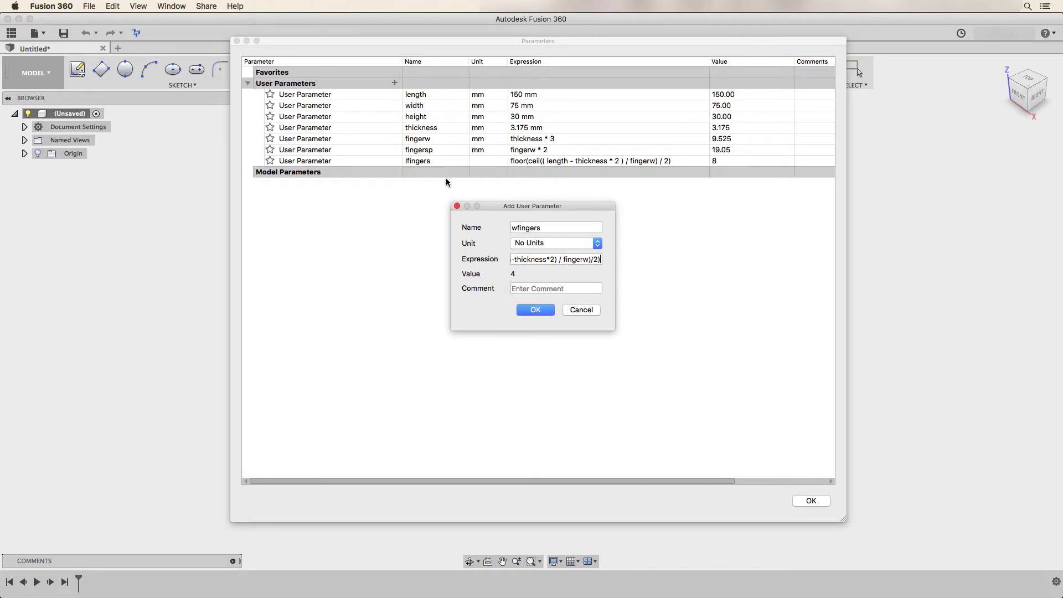
click(529, 313)
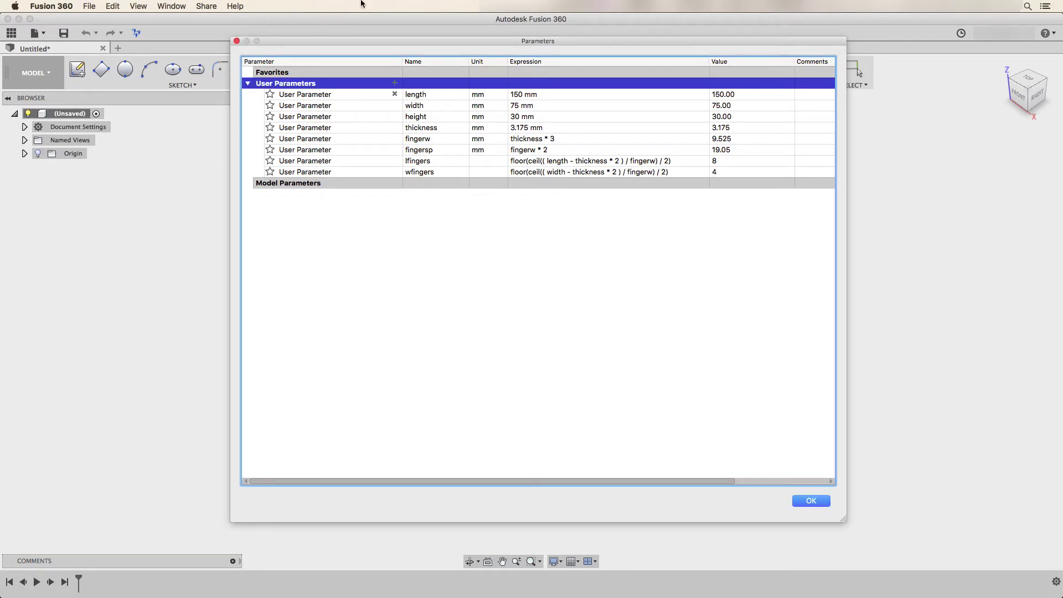
- Add a user parameter named hfingers with No Units and the expression floor(ceil((height-thickness)/fingerw)/2), and close the parameter list
click(396, 84)
text(hfingers)
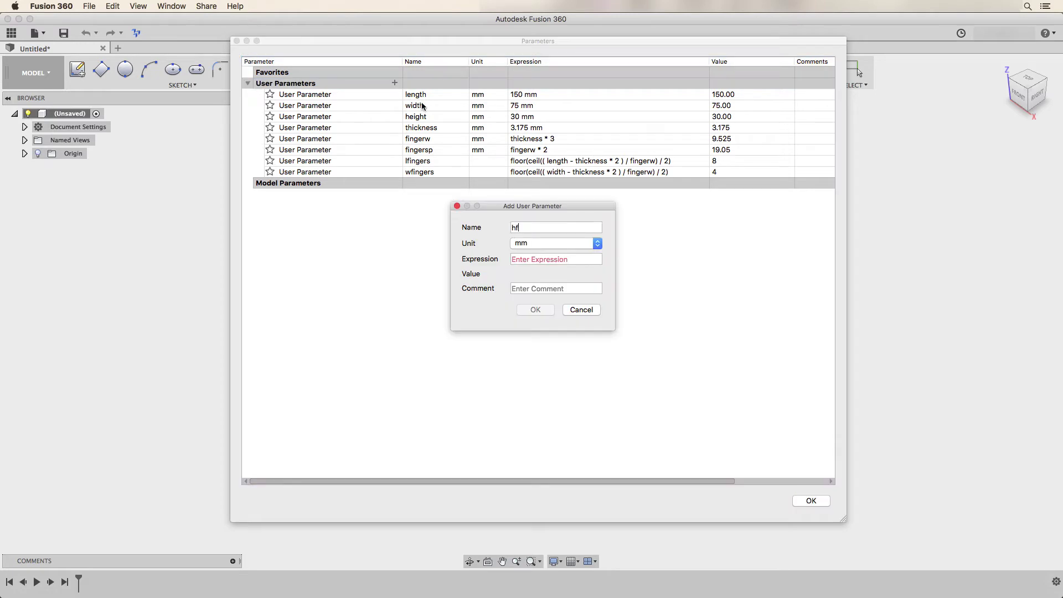
key(Tab)
key(n)
key(Tab)
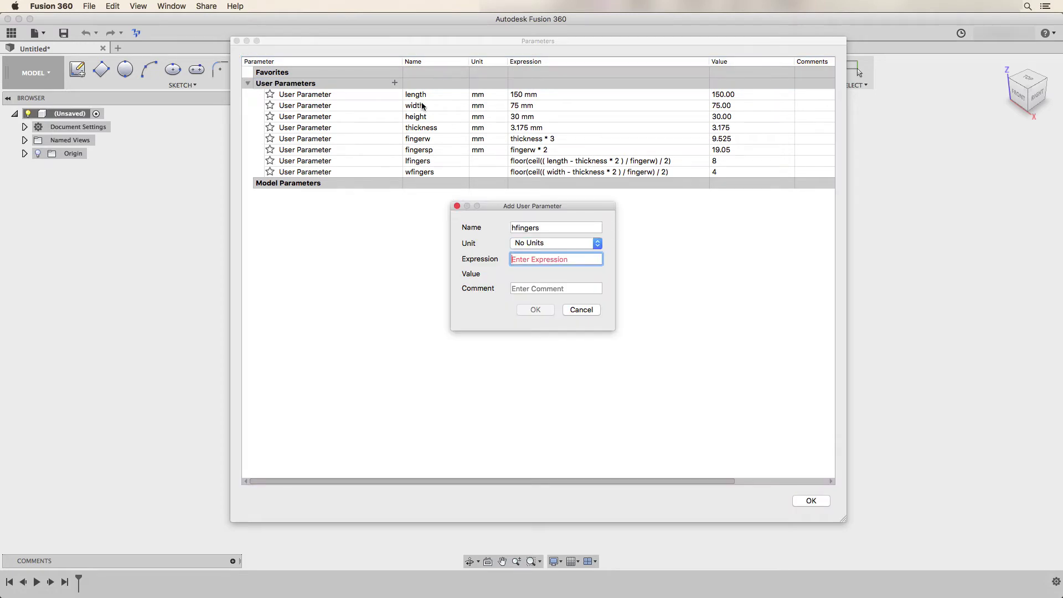
text(floor(ceil()
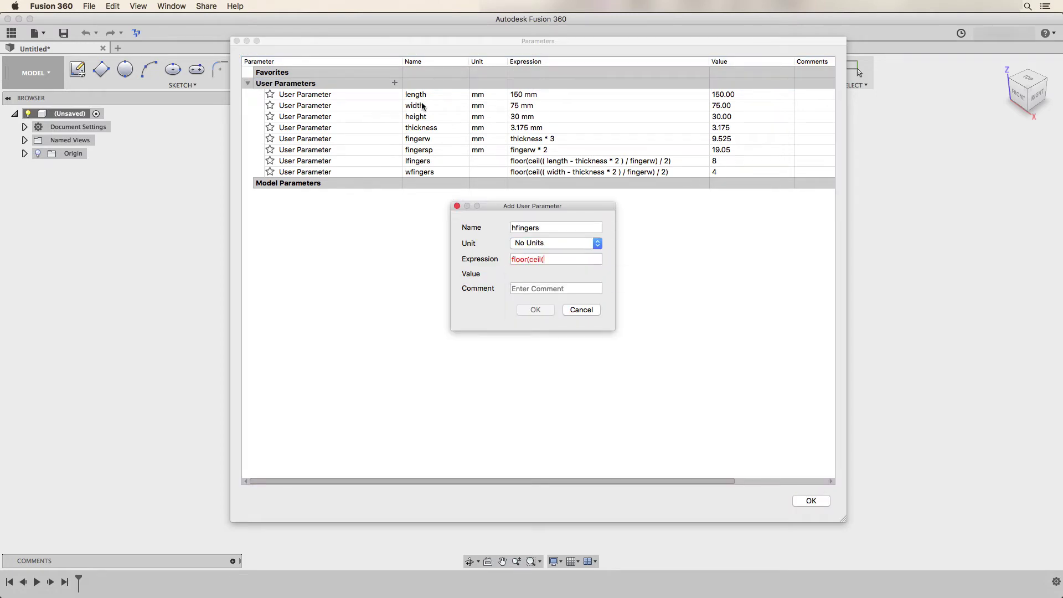
text((height-thickness)
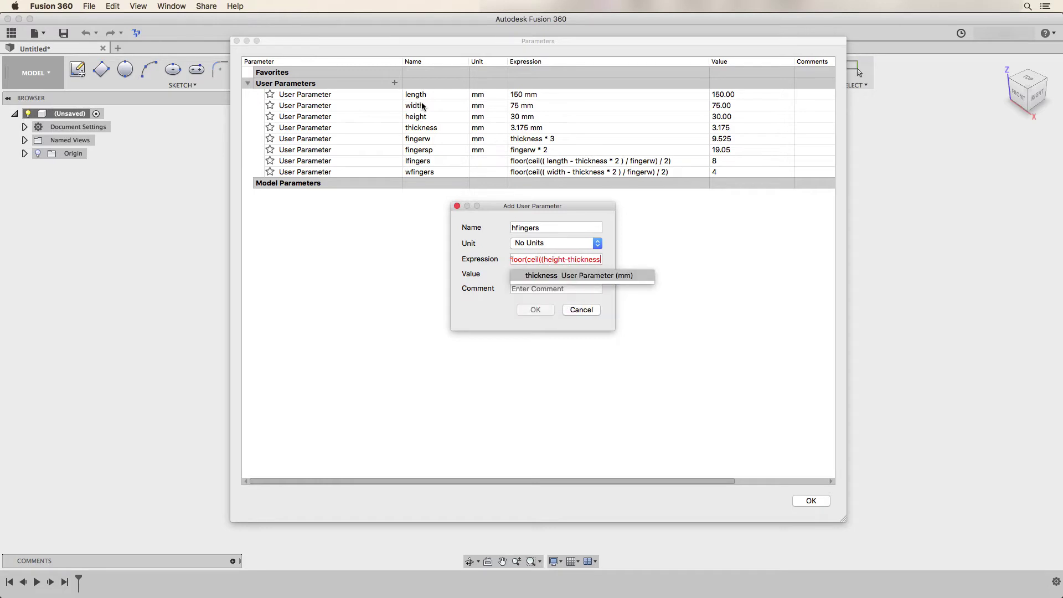
text())
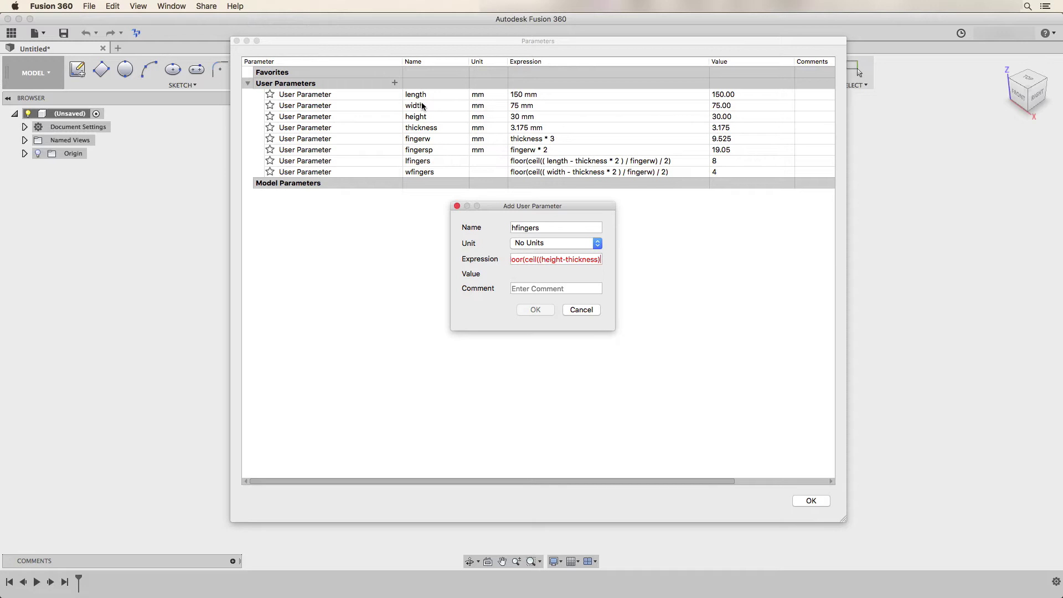
text(/fingerw)
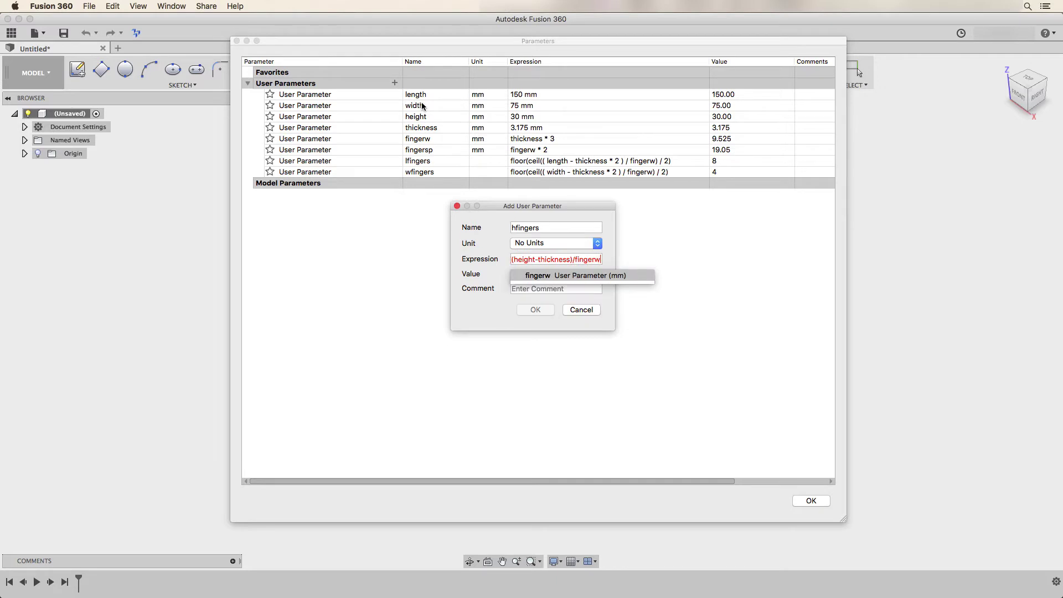
text()/2))
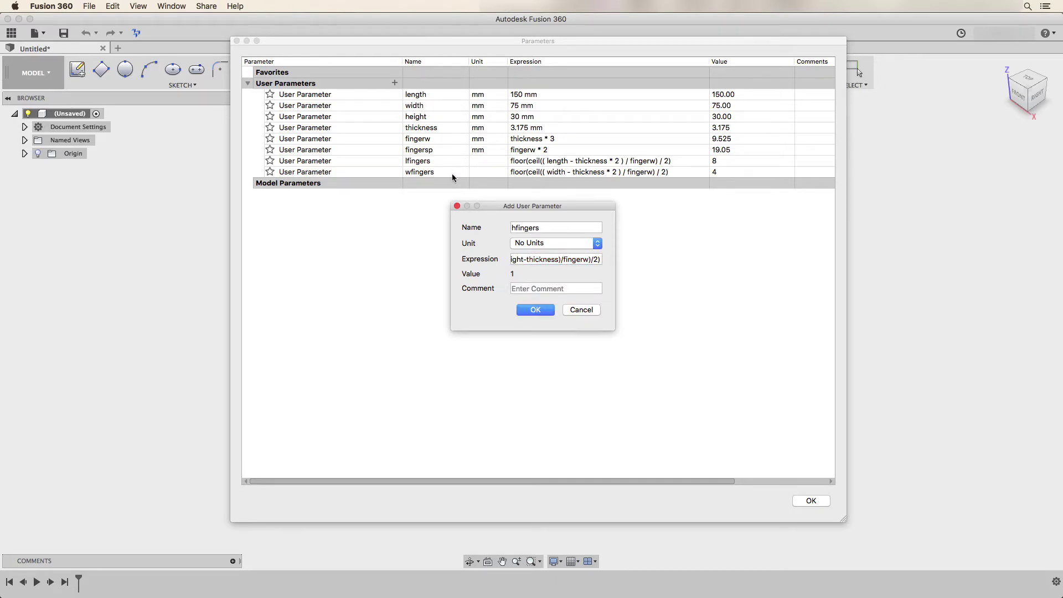
click(536, 309)
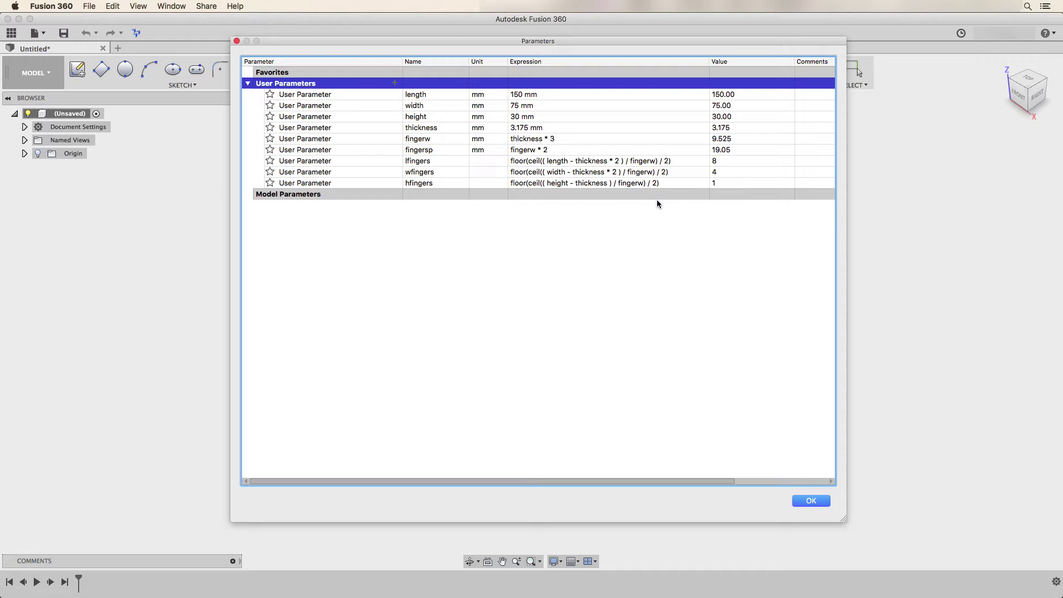
click(814, 502)
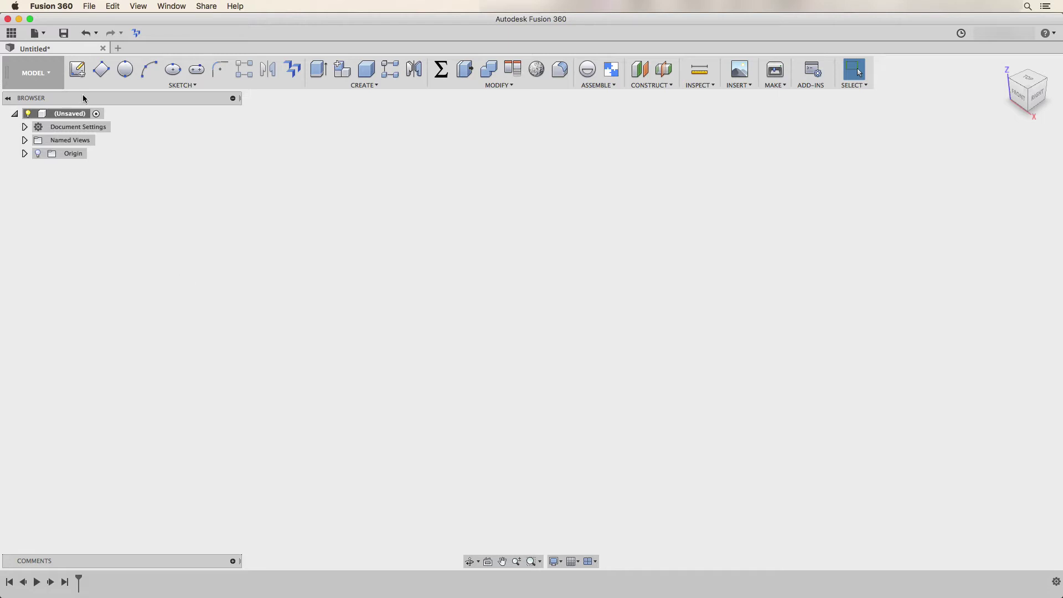
- Start a new sketch on the horizontal origin plane
click(80, 74)
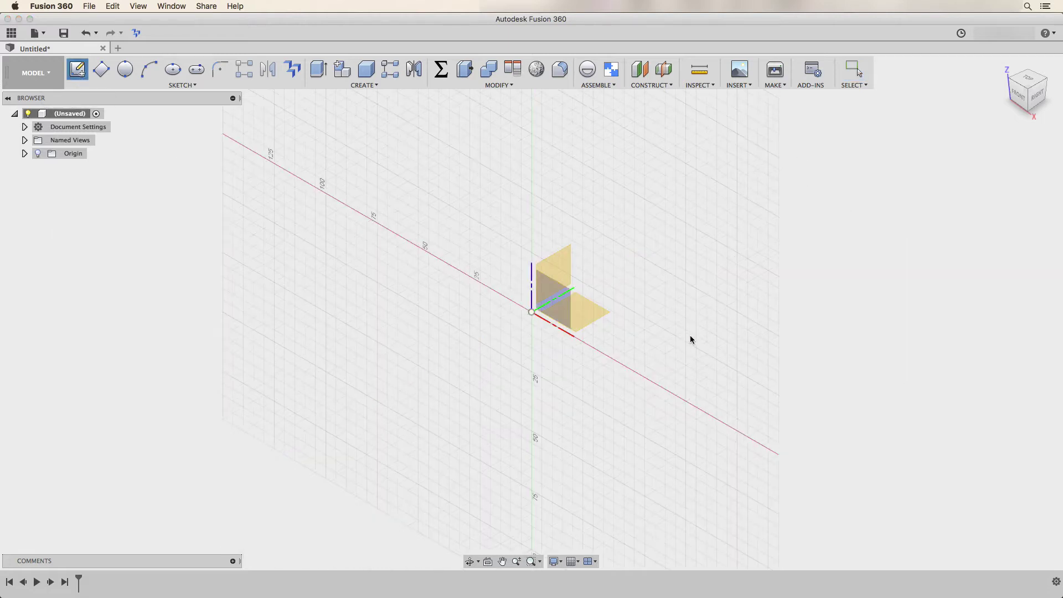
click(596, 313)
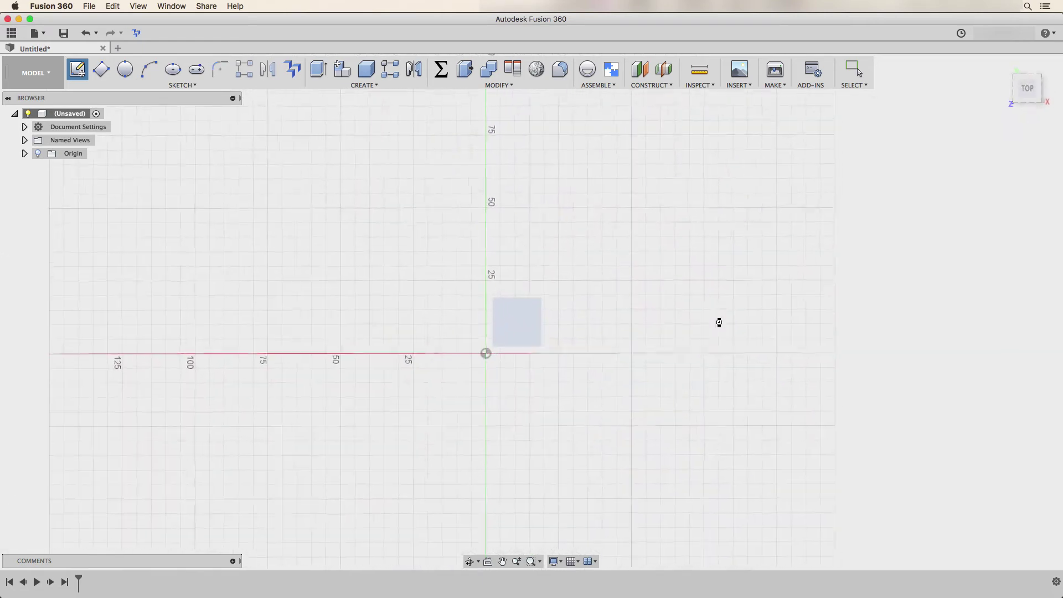
key(r)
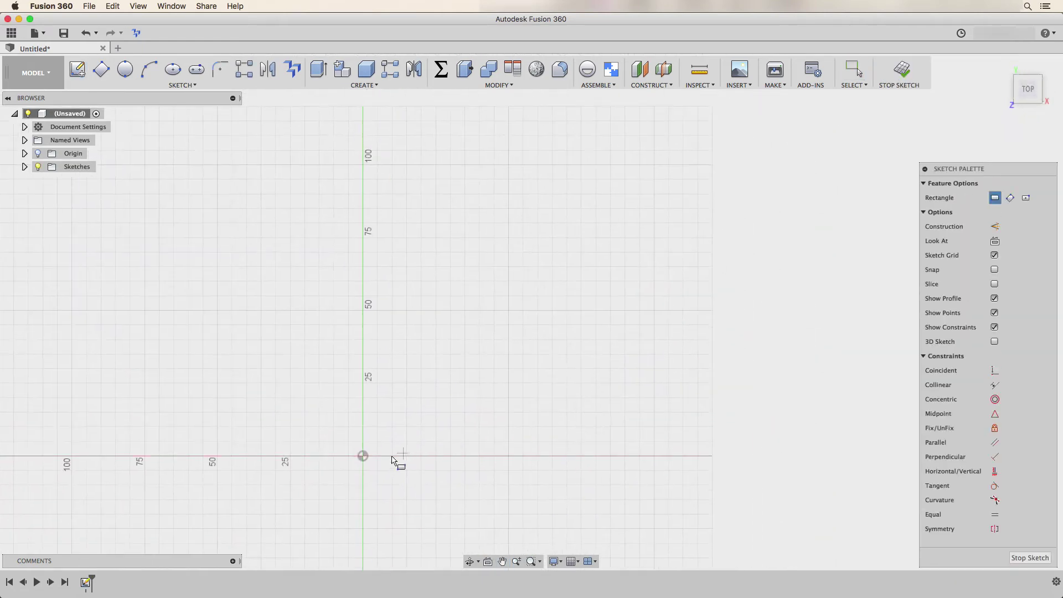
click(365, 457)
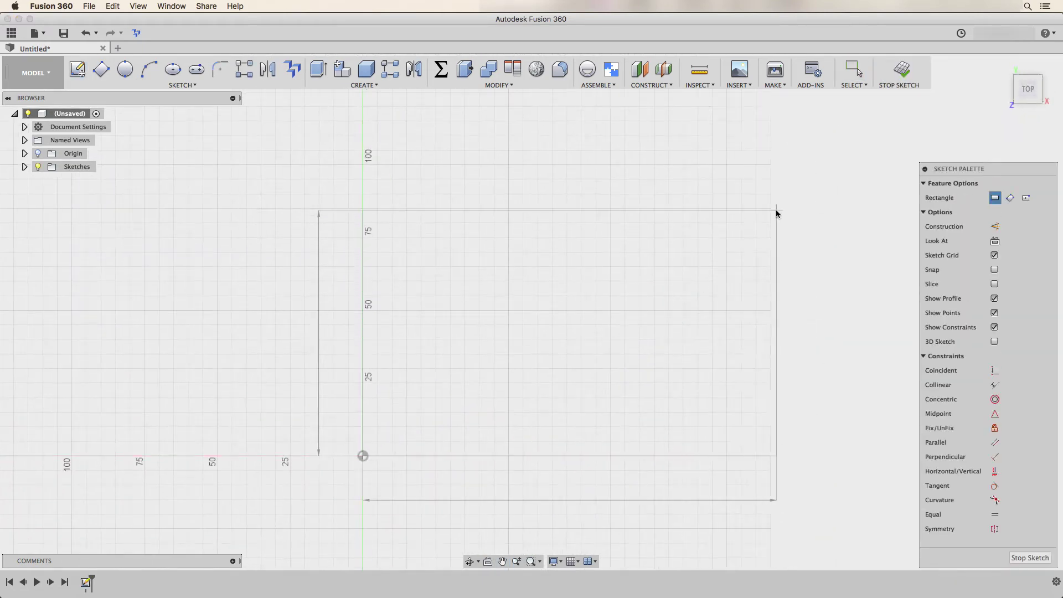
text(widt)
key(Tab)
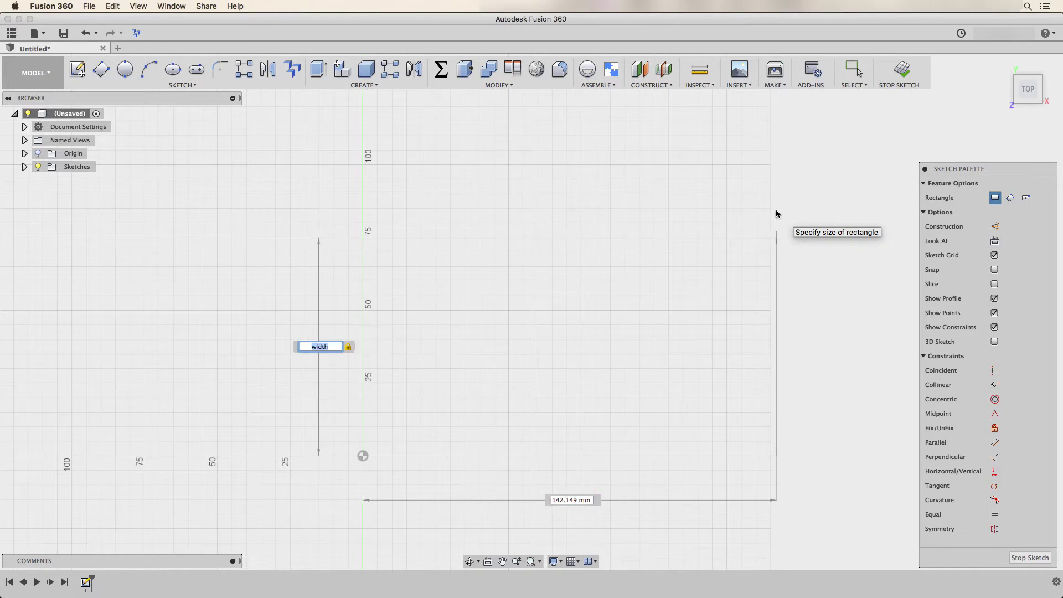
key(Escape)
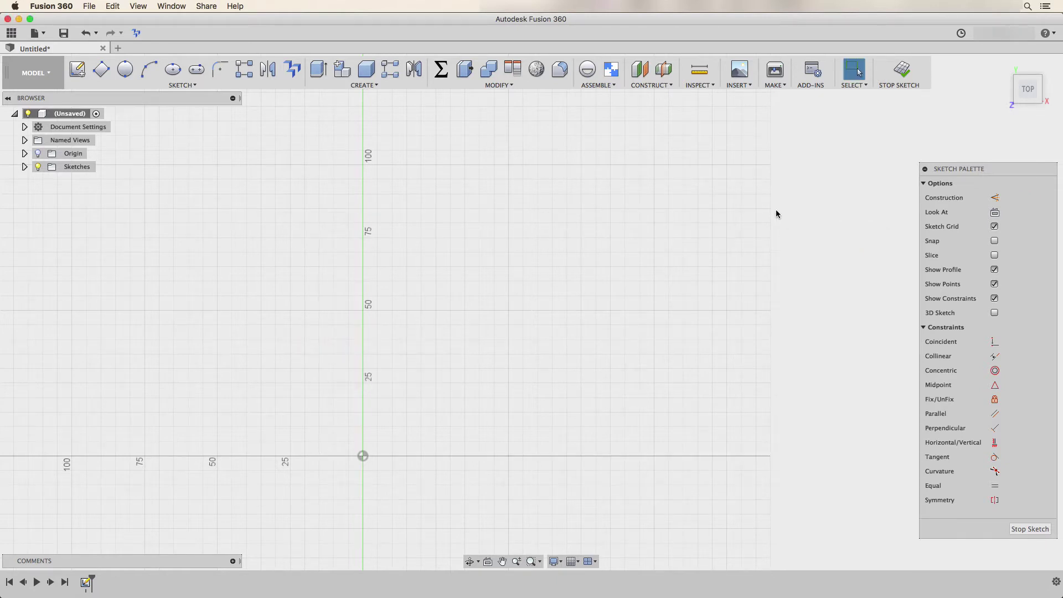
- Sketch a two-point rectangle from the origin, with its vertical side set to width and its horizontal side set to length
key(r)
click(362, 455)
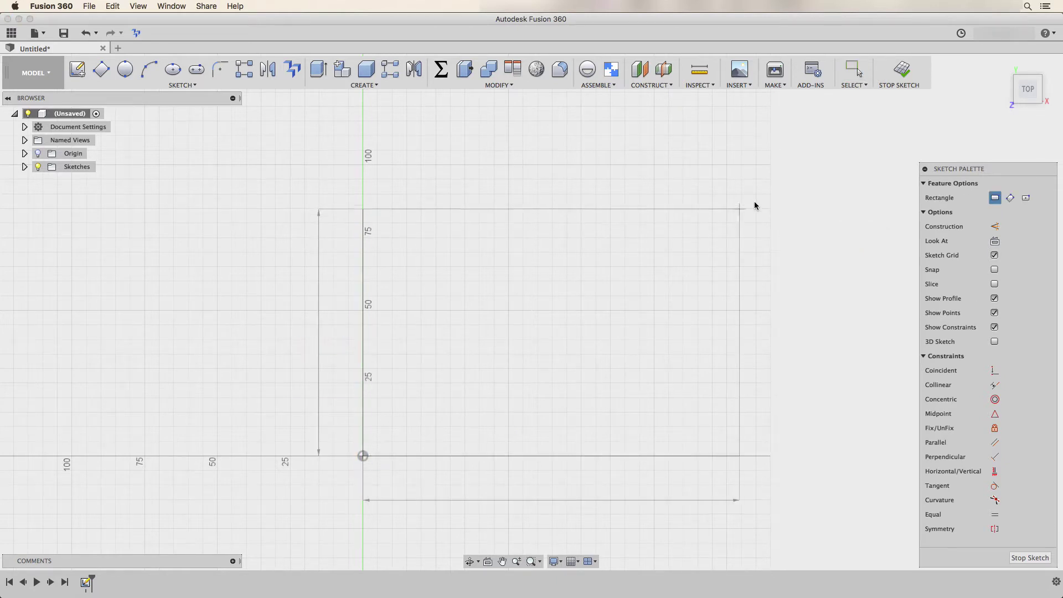
text(width)
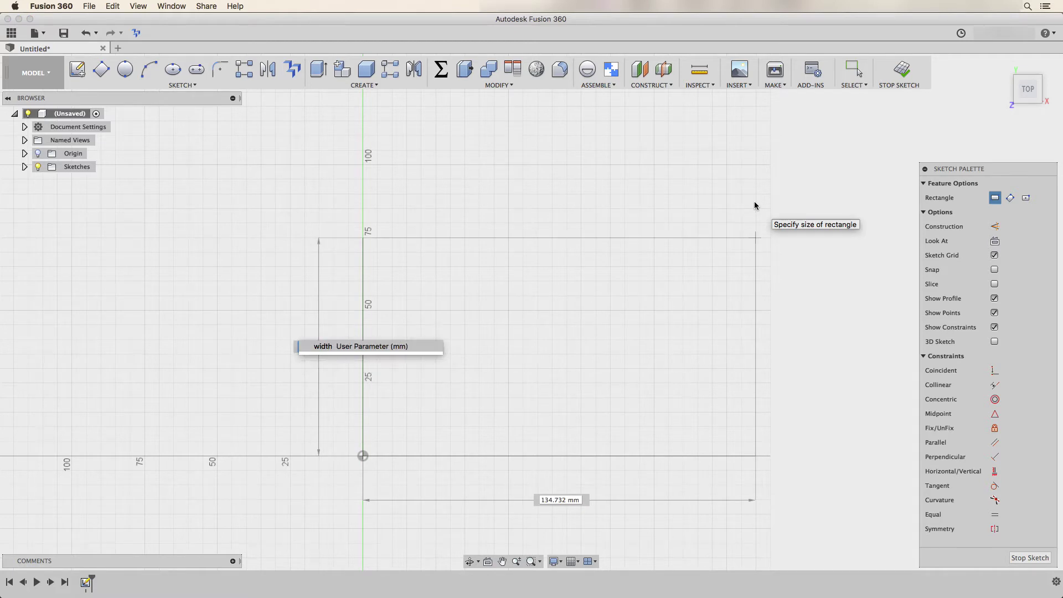
key(Tab)
key(BackSpace)
text(length)
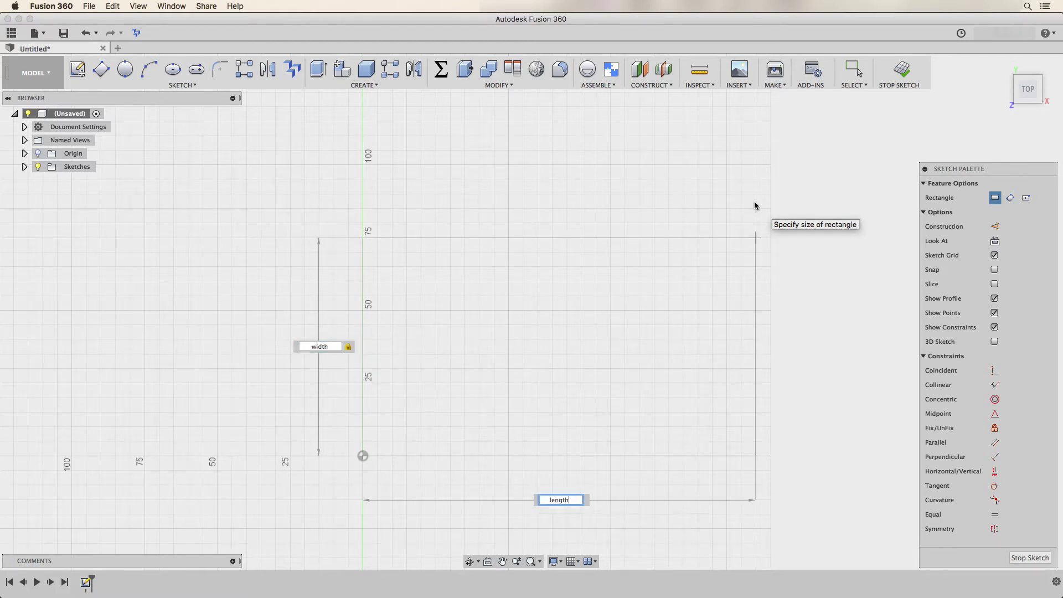
key(Return)
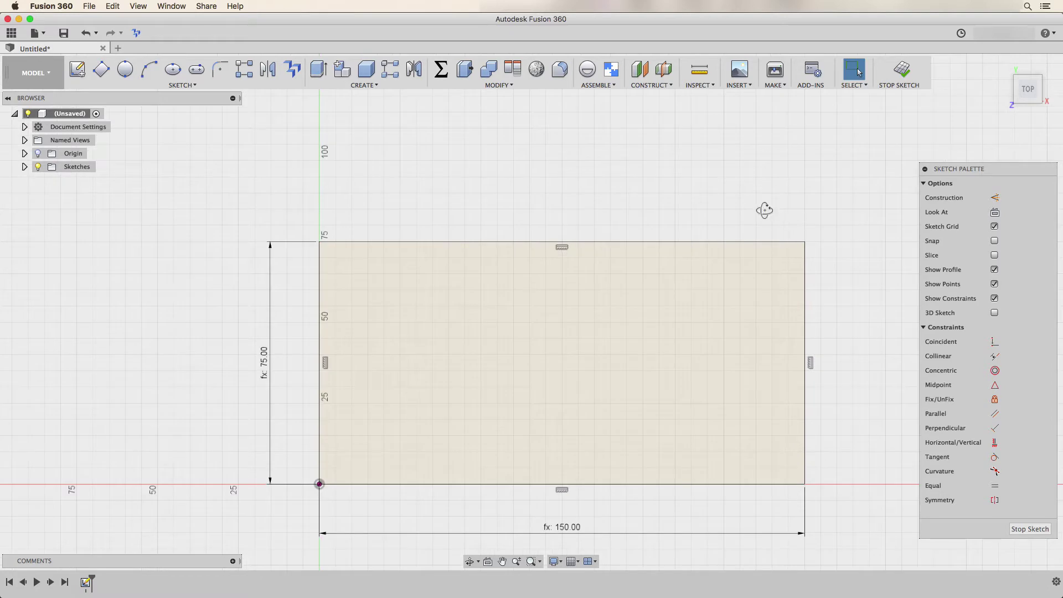
- Extrude the rectangle profile upward as a new body by the thickness parameter
key(e)
click(535, 341)
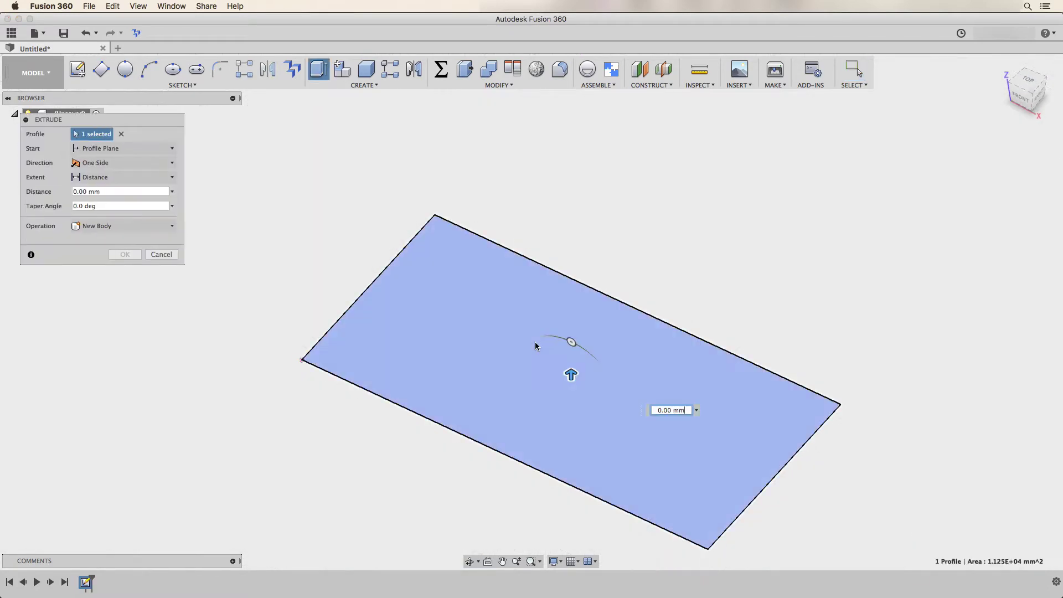
text(thik)
key(BackSpace)
text(ckness)
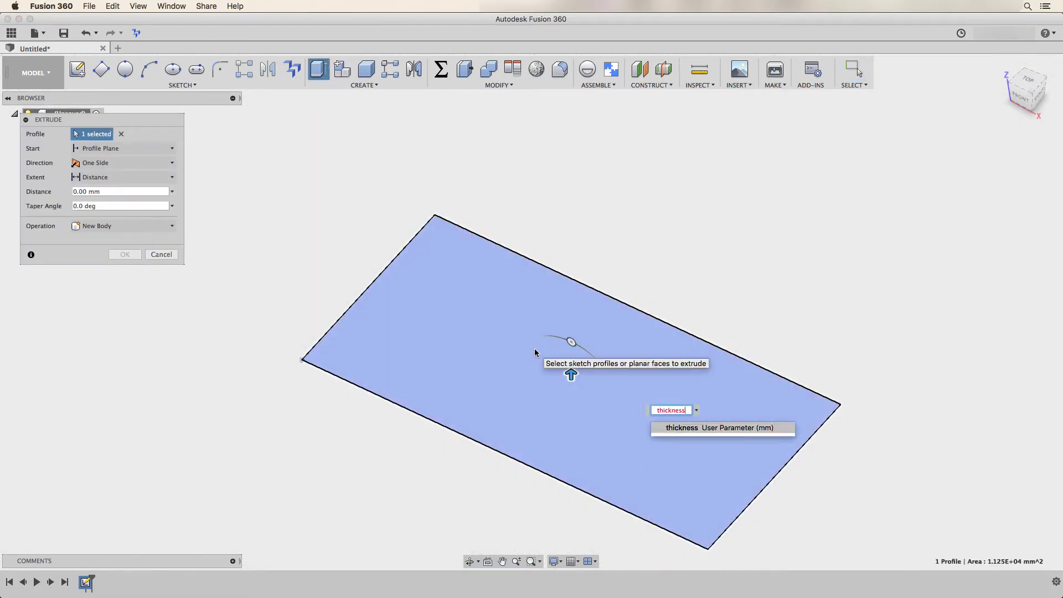
key(Return)
key(Return)
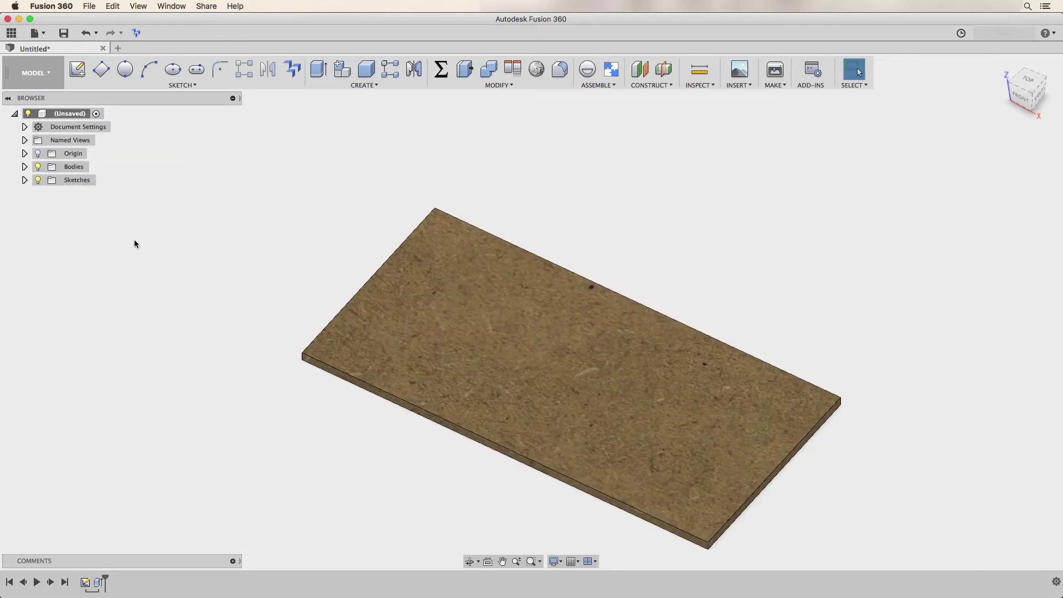
- Expand the bodies and sketches lists and rename the extruded body as Bottom Panel
click(24, 166)
click(25, 193)
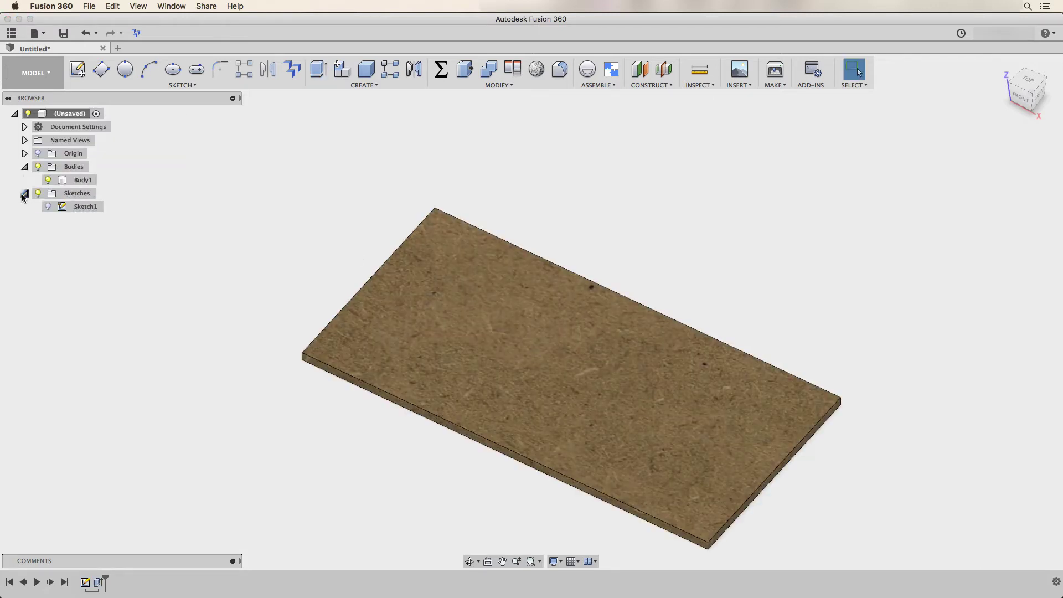
click(83, 180)
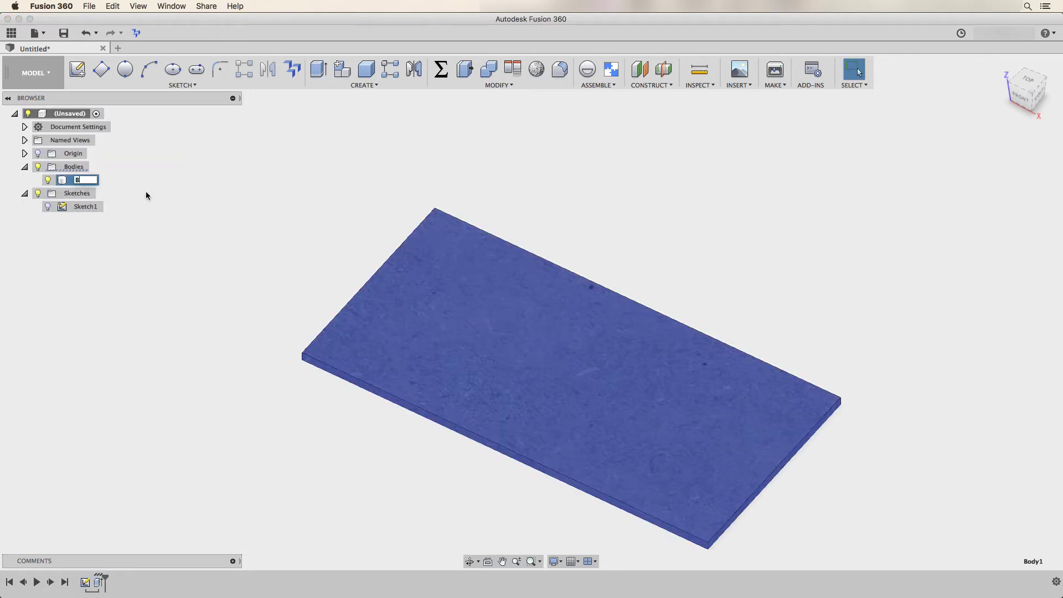
key(Return)
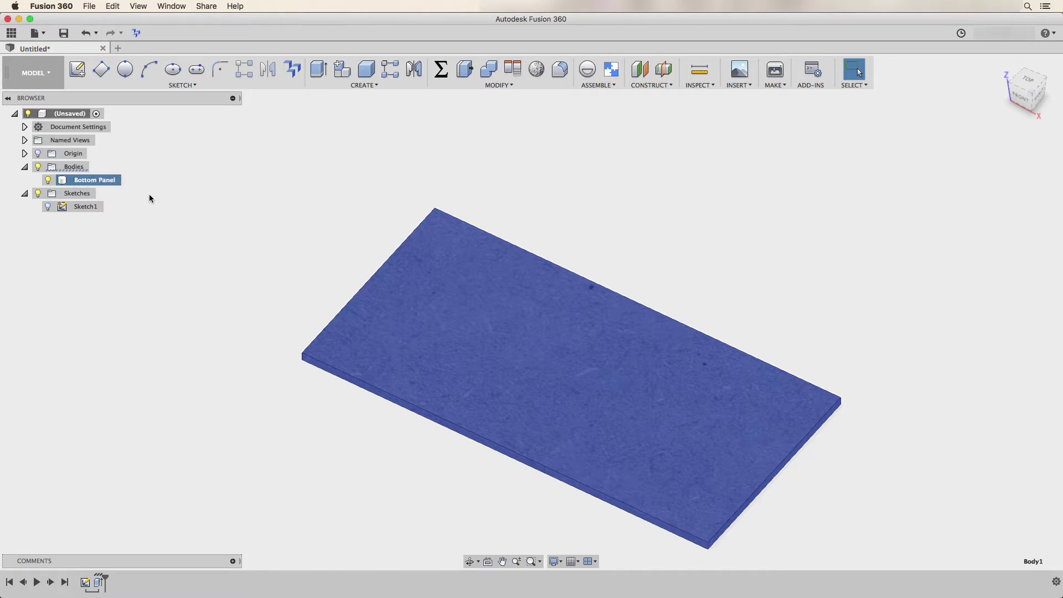
- Rename the first sketch as Bottom Panel Sketch
click(88, 208)
click(95, 208)
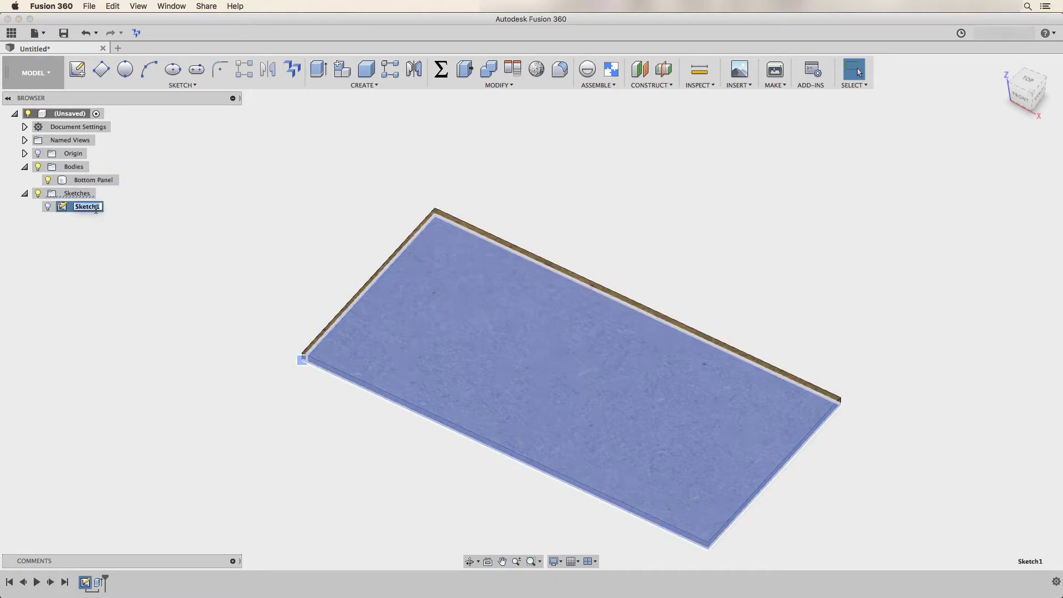
text(Bottom Panel Sketch)
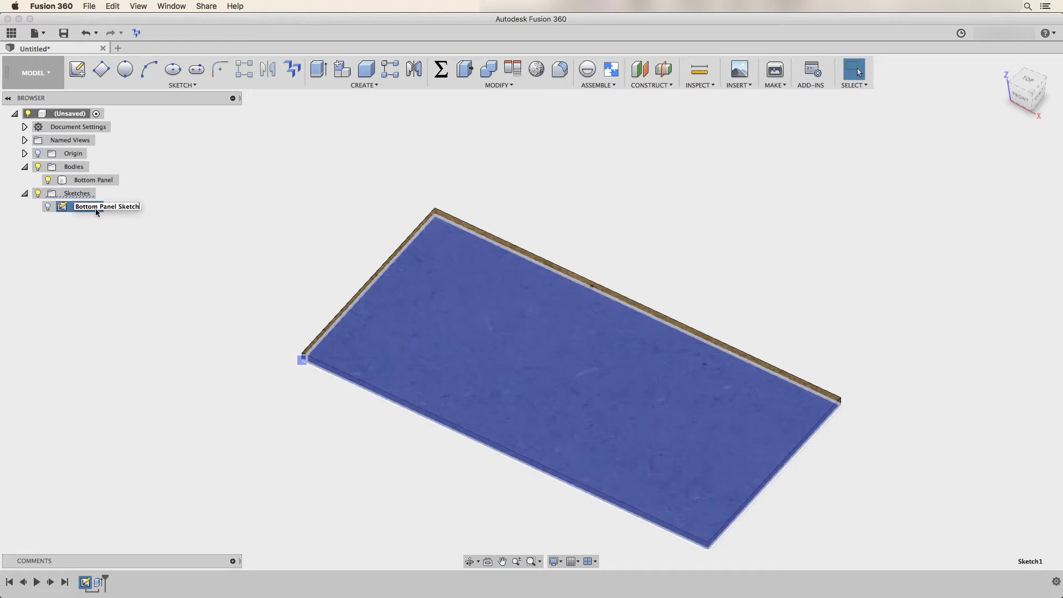
key(Return)
click(247, 358)
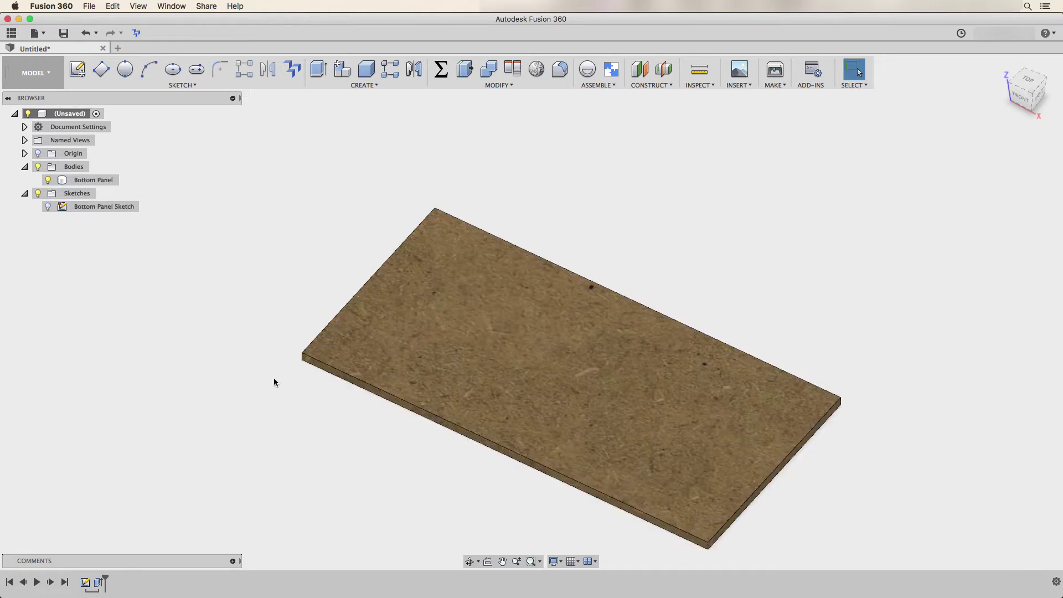
- Start a new sketch on the bottom panel's long front edge face
scroll(280, 380, down, 5)
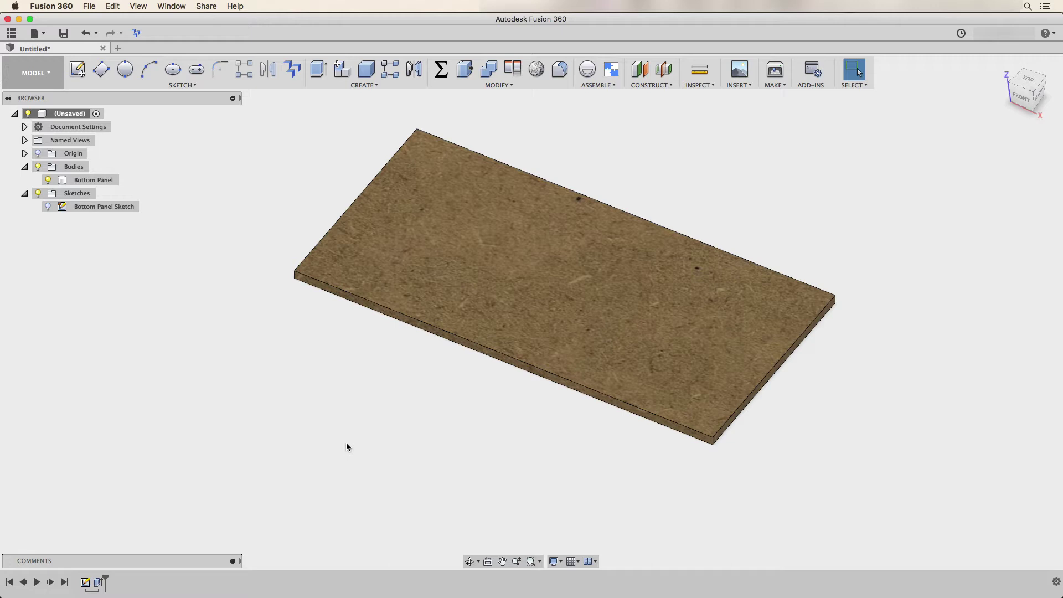
shift+middle_drag(379, 426, 399, 440)
scroll(362, 398, up, 3)
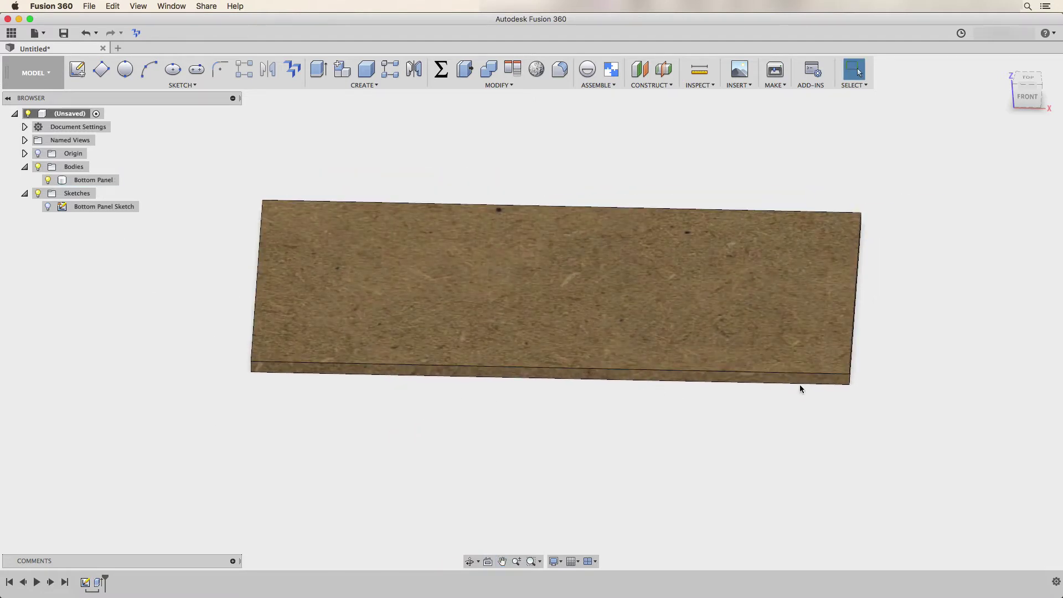
click(76, 69)
click(280, 344)
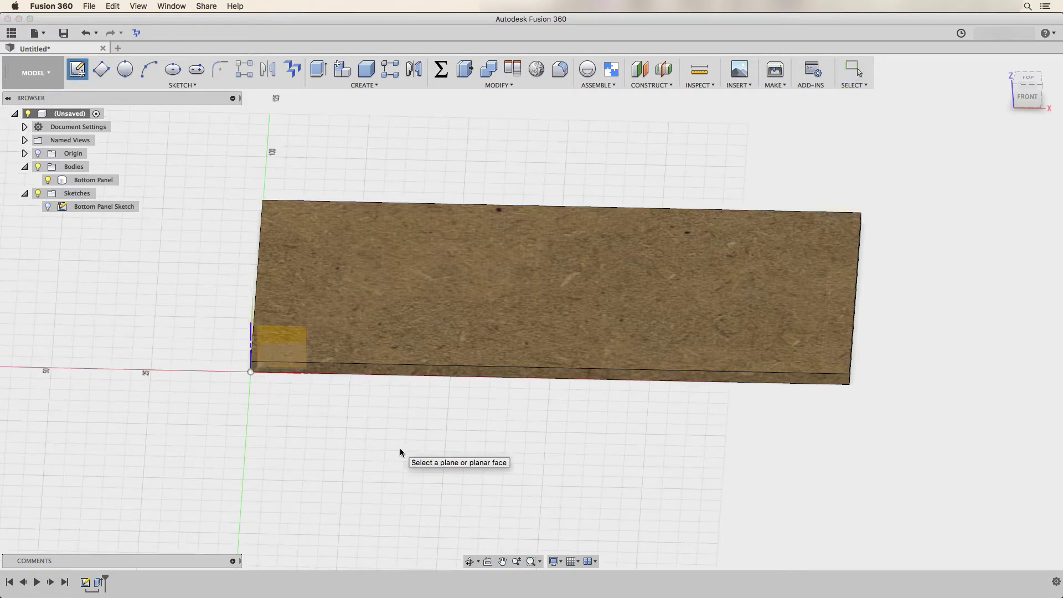
click(391, 371)
mouse_move(543, 356)
middle_down()
mouse_move(349, 380)
mouse_move(390, 405)
middle_up()
- Sketch a two-point rectangle about 10.4 mm wide across the front face's full thickness, near its origin end
key(r)
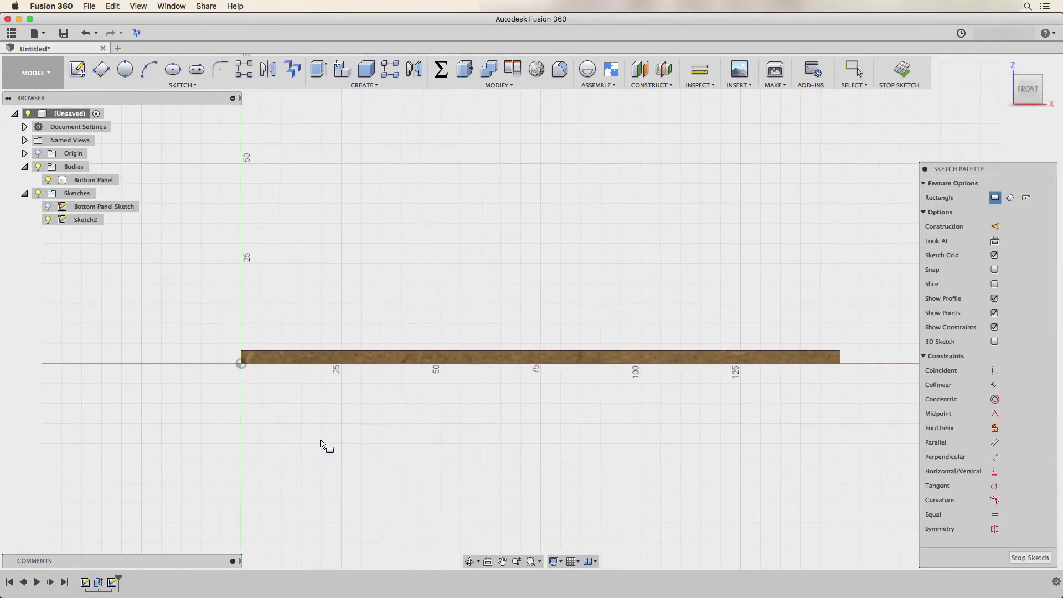
click(296, 350)
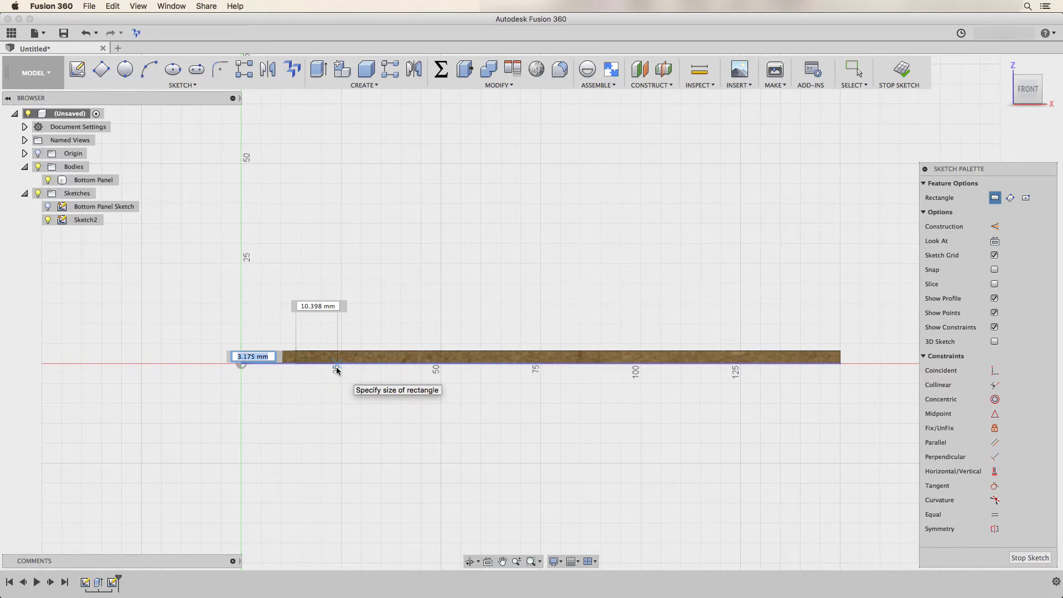
click(336, 366)
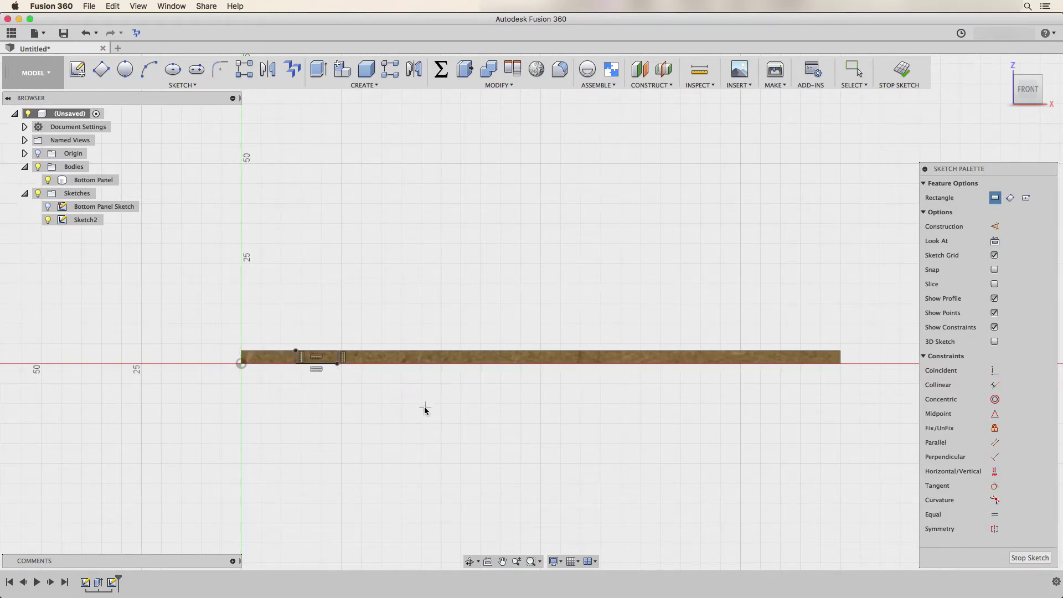
shift+middle_drag(423, 405, 422, 420)
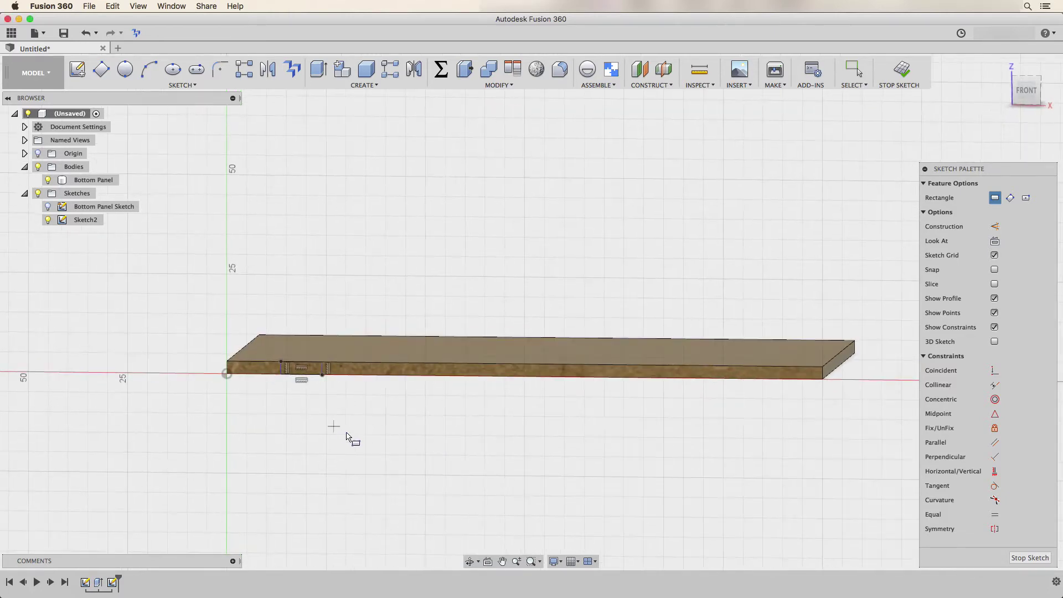
key(Escape)
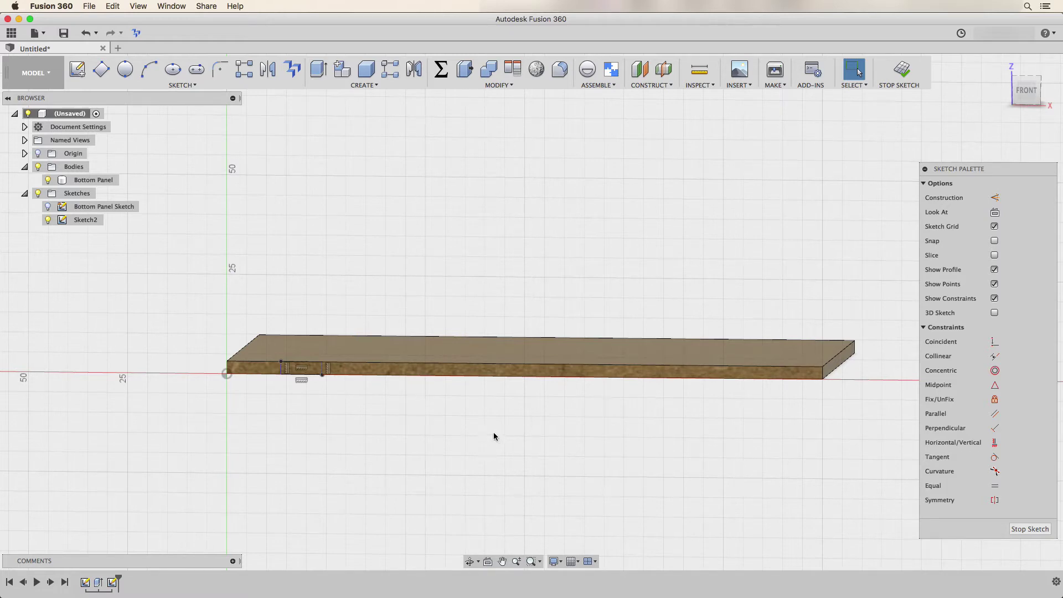
- Draw a vertical line joining the midpoints of the front face's upper and lower edges
scroll(496, 434, up, 1)
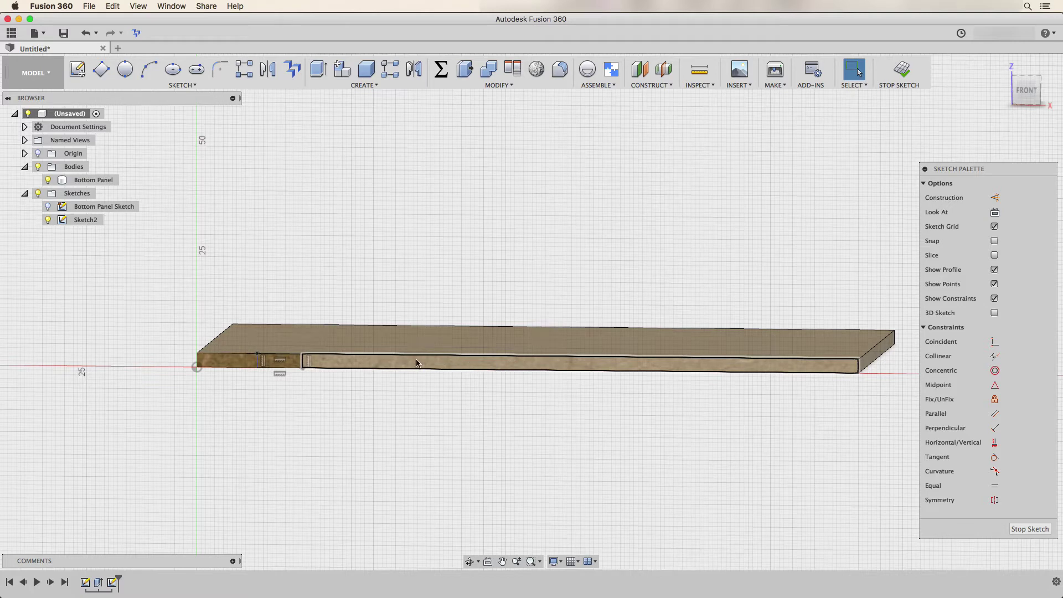
scroll(533, 377, down, 1)
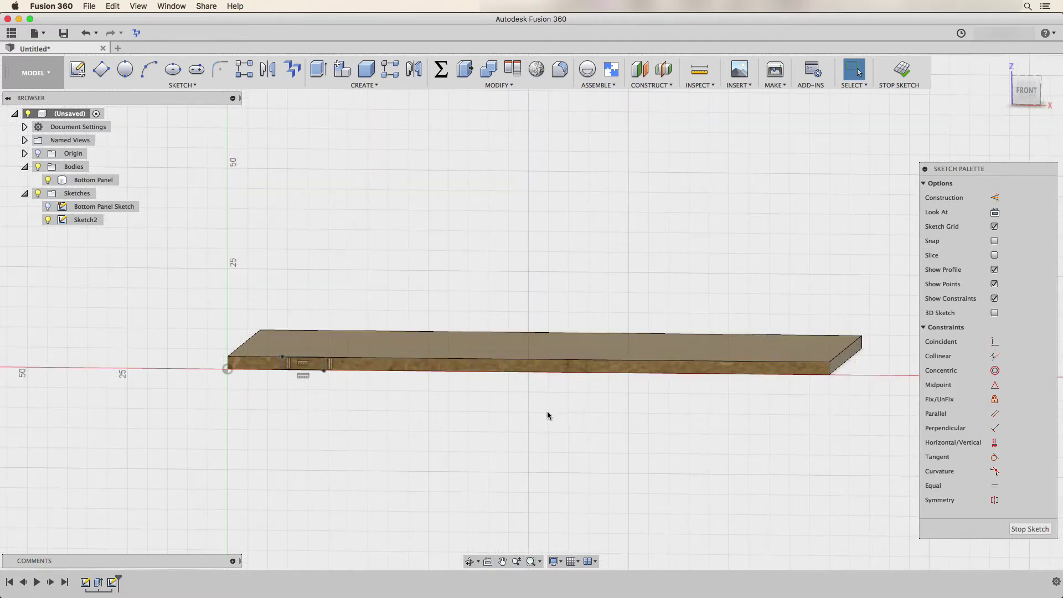
shift+middle_drag(542, 417, 529, 423)
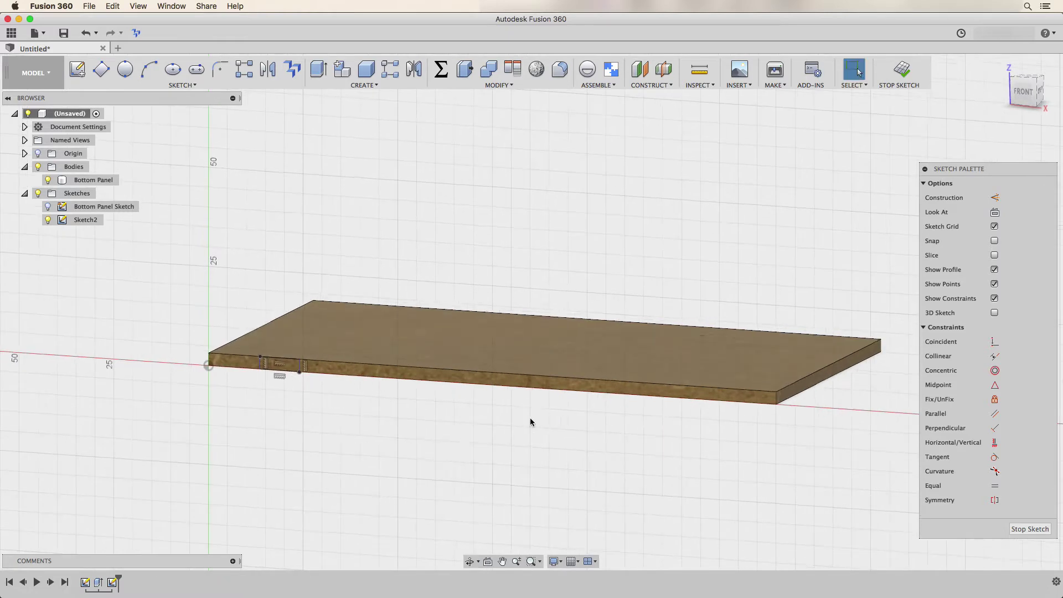
key(Escape)
scroll(481, 445, up, 3)
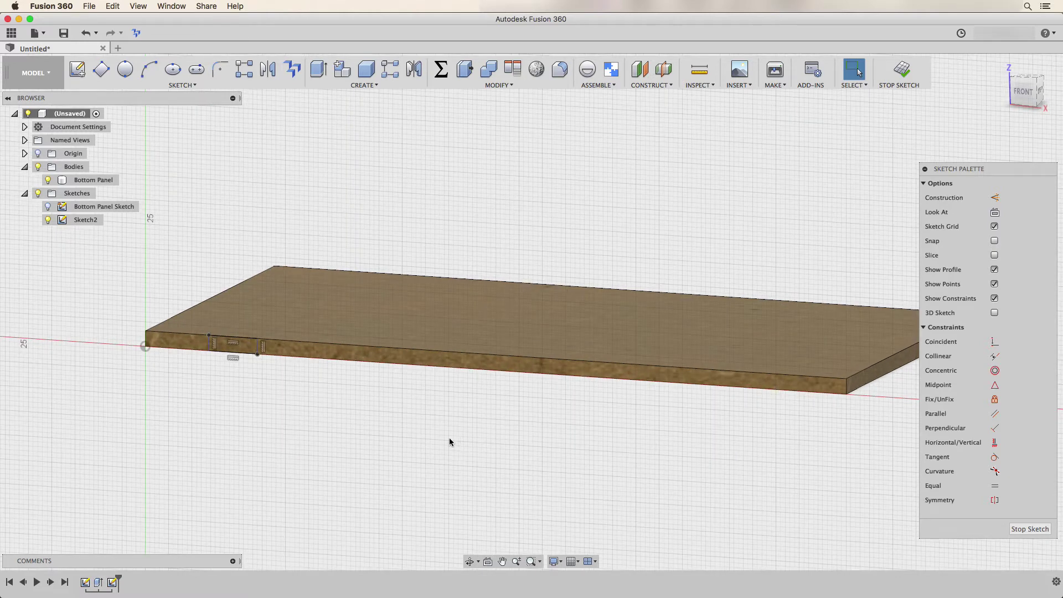
key(l)
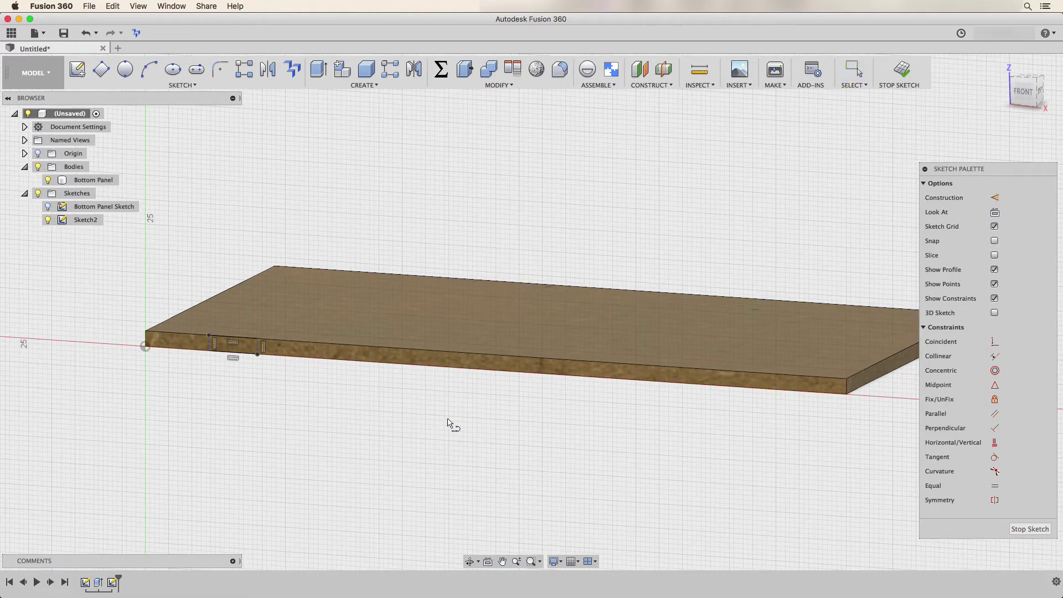
click(494, 359)
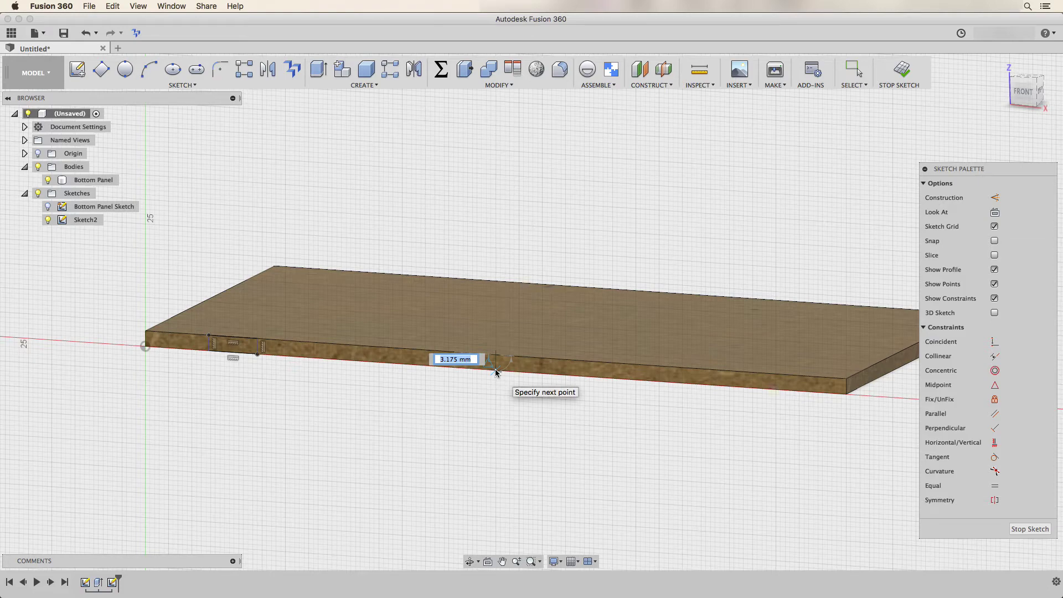
click(496, 372)
scroll(493, 372, up, 5)
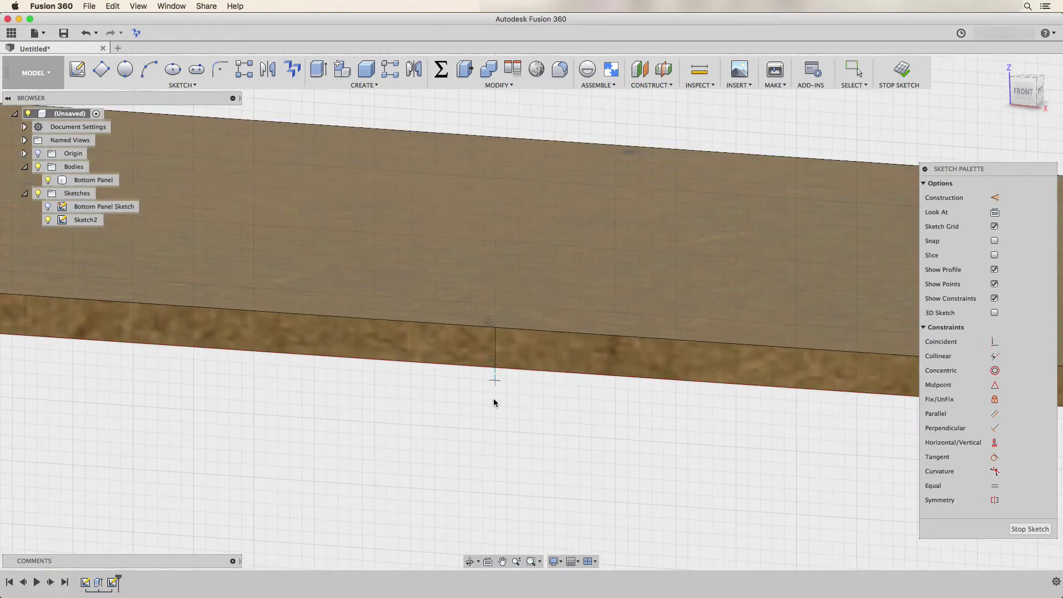
scroll(498, 402, down, 3)
scroll(501, 415, down, 3)
scroll(515, 426, up, 1)
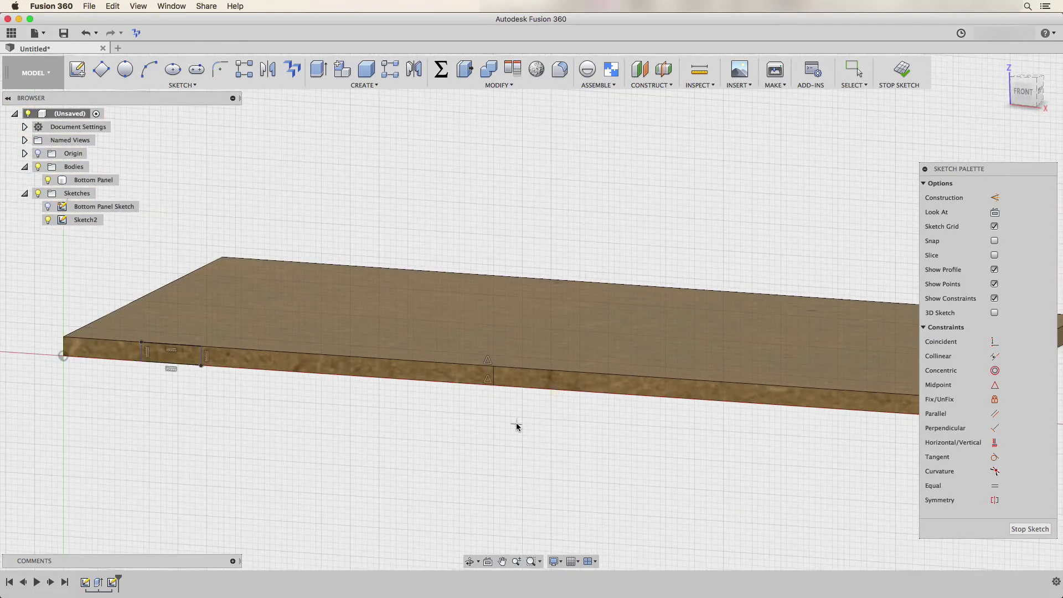
scroll(511, 424, up, 5)
key(Escape)
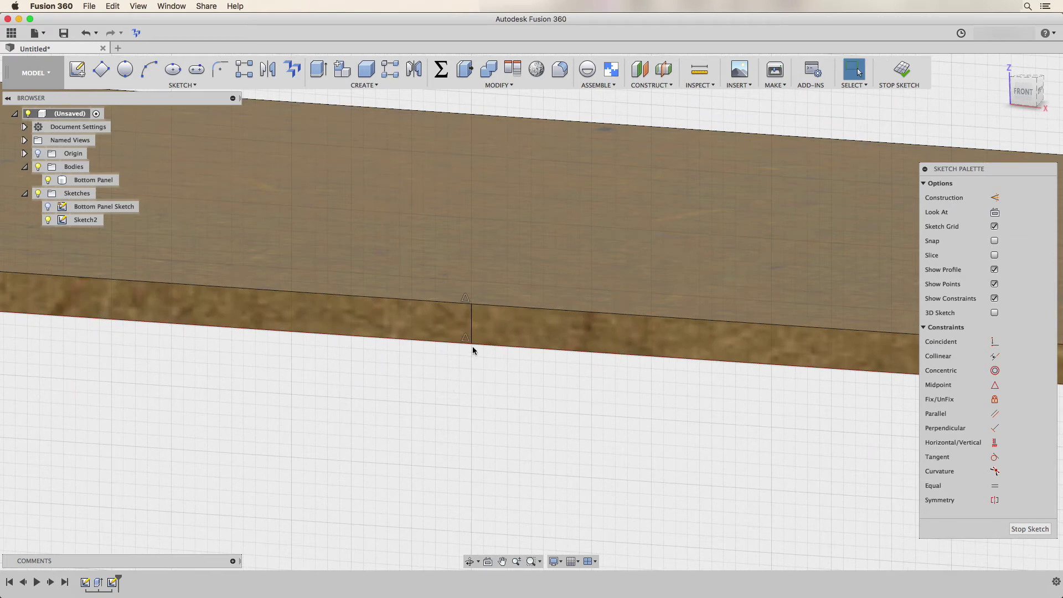
- Convert the vertical midpoint line on the front face to construction geometry
click(472, 327)
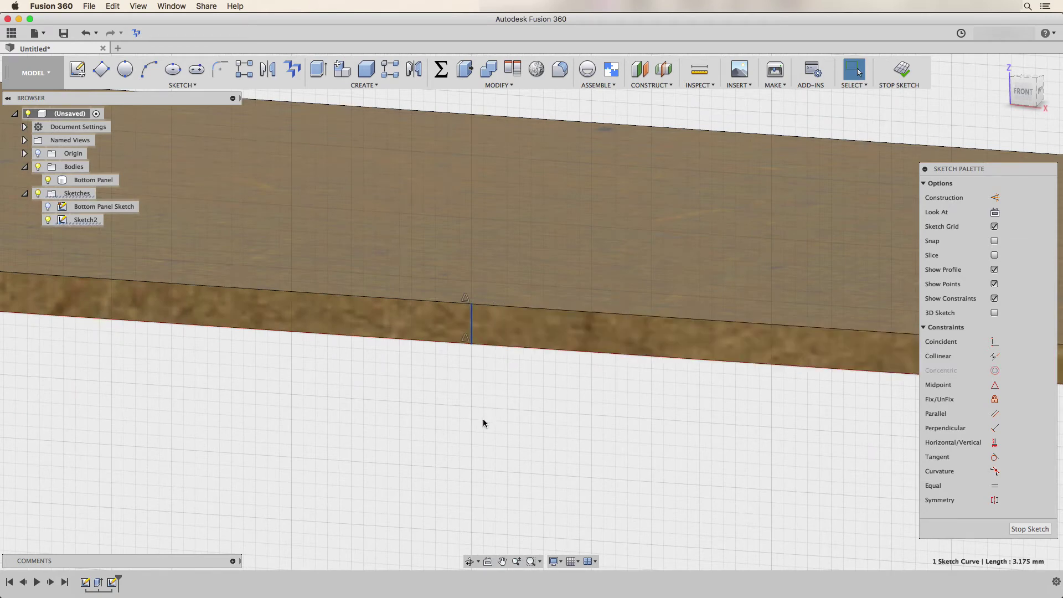
key(x)
scroll(483, 419, down, 5)
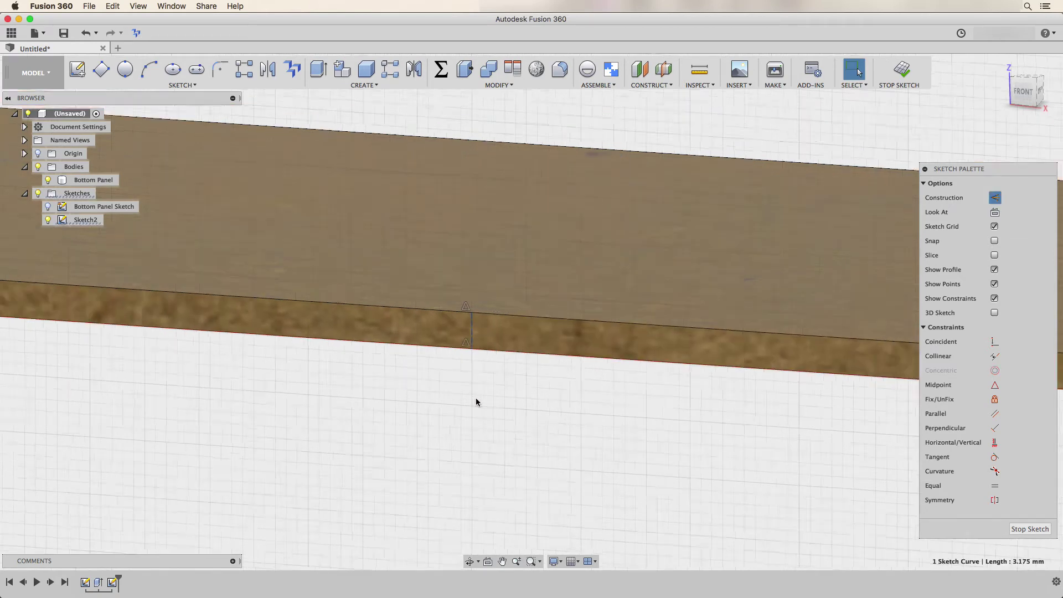
click(448, 407)
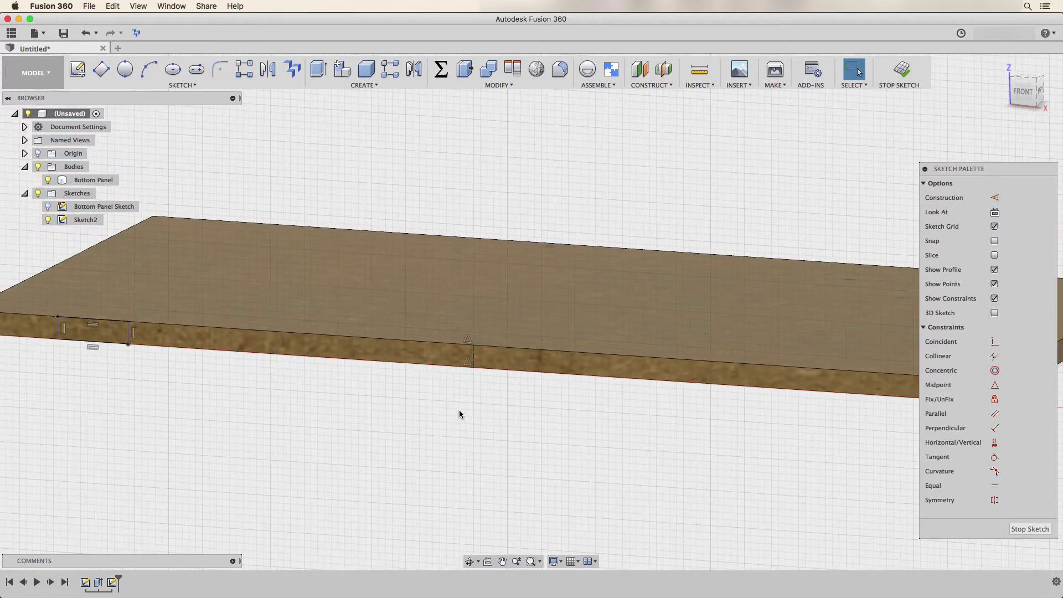
- Draw a horizontal line about 45 mm long across the vertical centerline inside the front face and make it construction geometry
key(l)
click(297, 347)
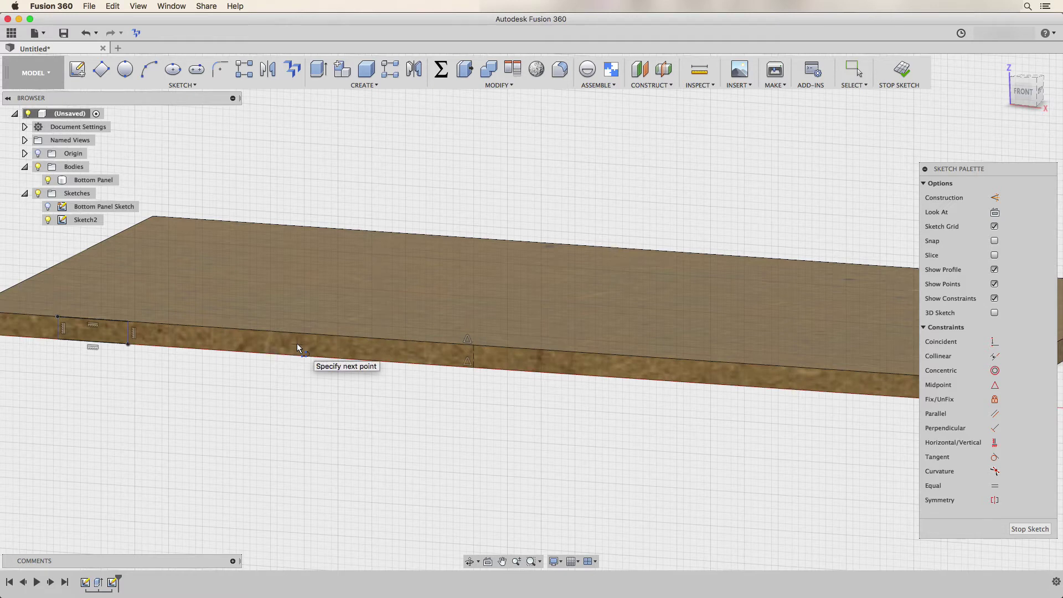
click(602, 366)
key(Escape)
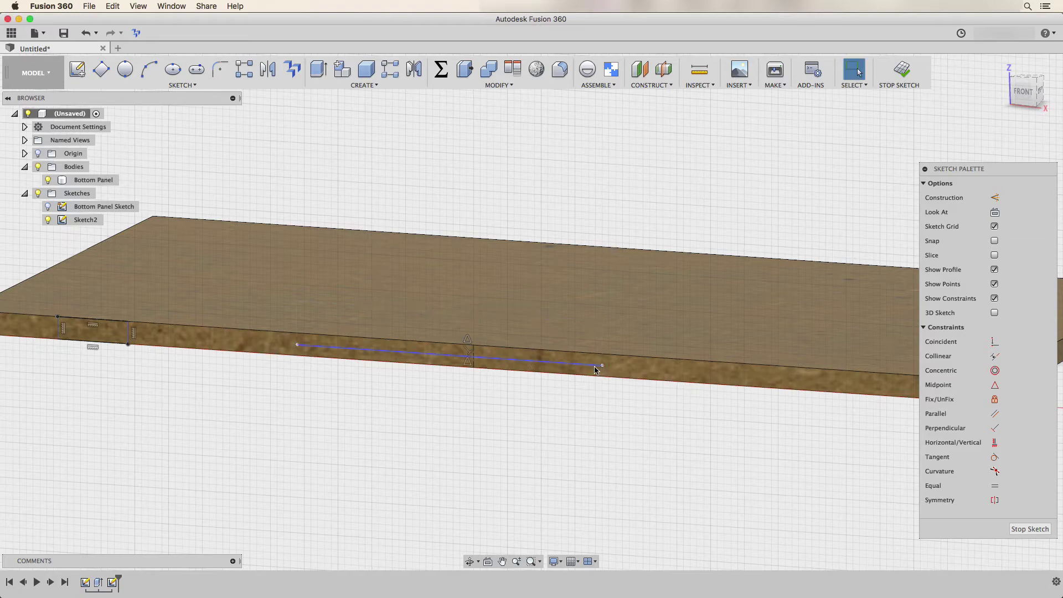
click(556, 361)
scroll(464, 394, up, 4)
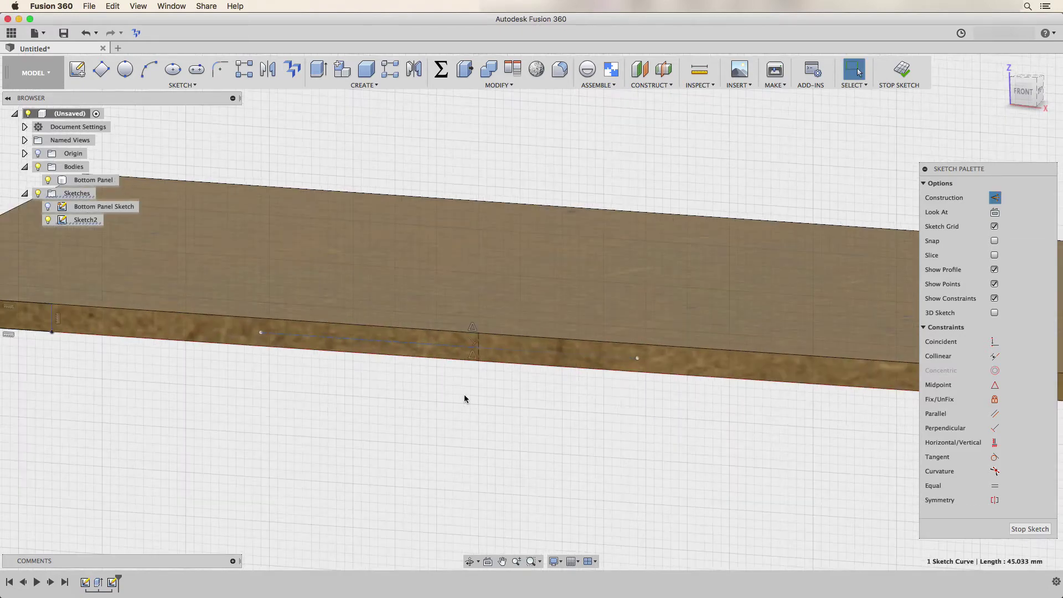
click(467, 398)
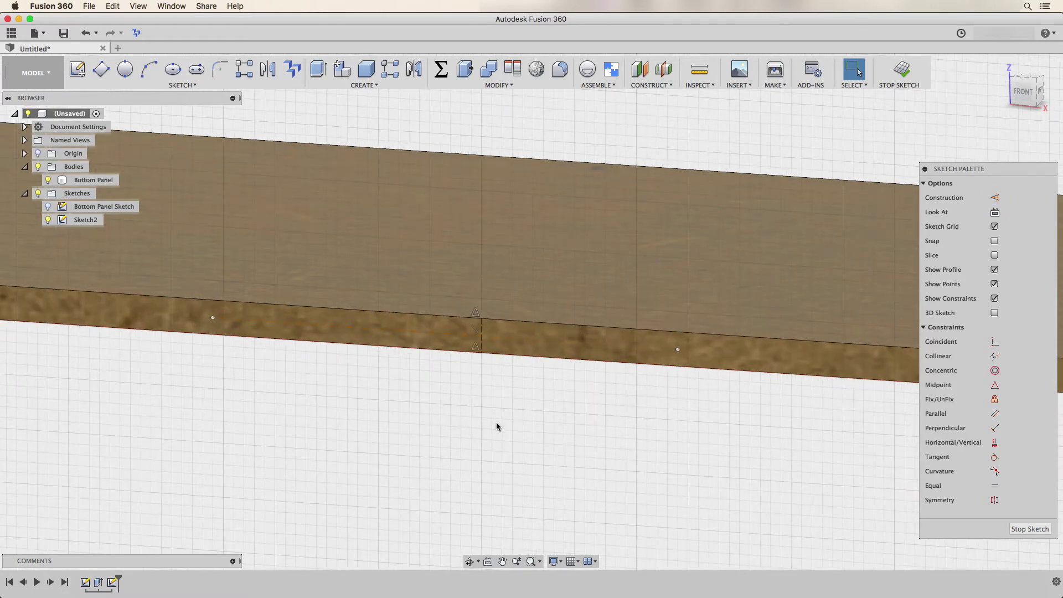
- Dimension the horizontal construction line's length below the front face, accepting its drawn value
key(d)
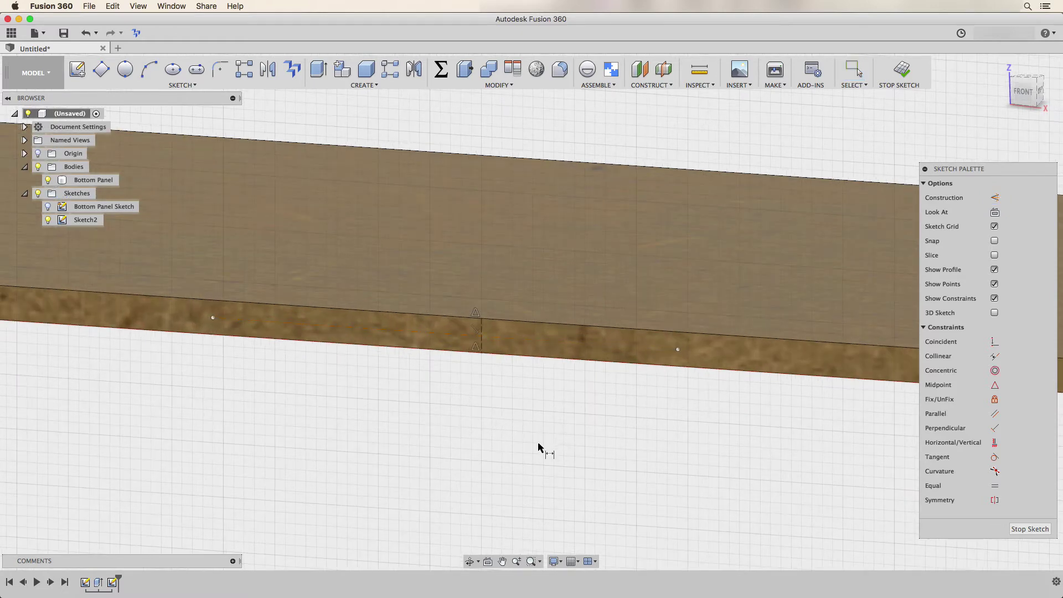
click(564, 344)
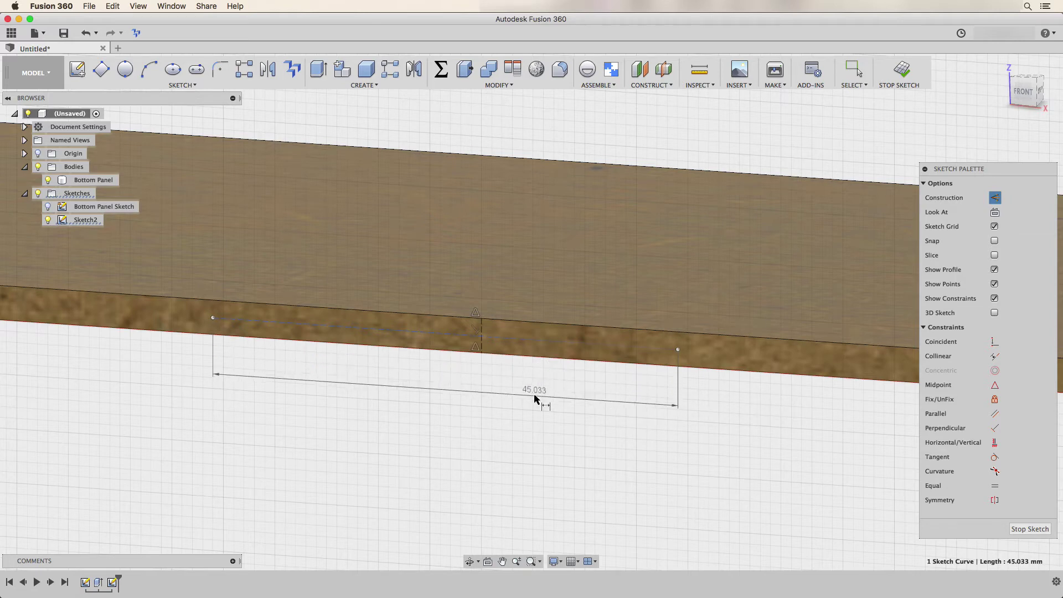
click(537, 393)
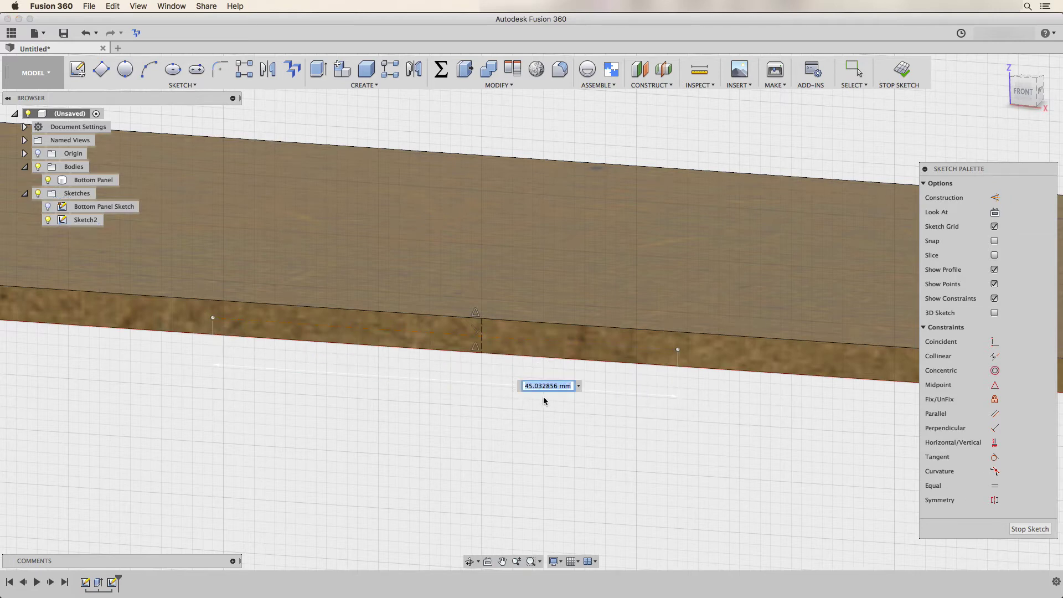
key(Return)
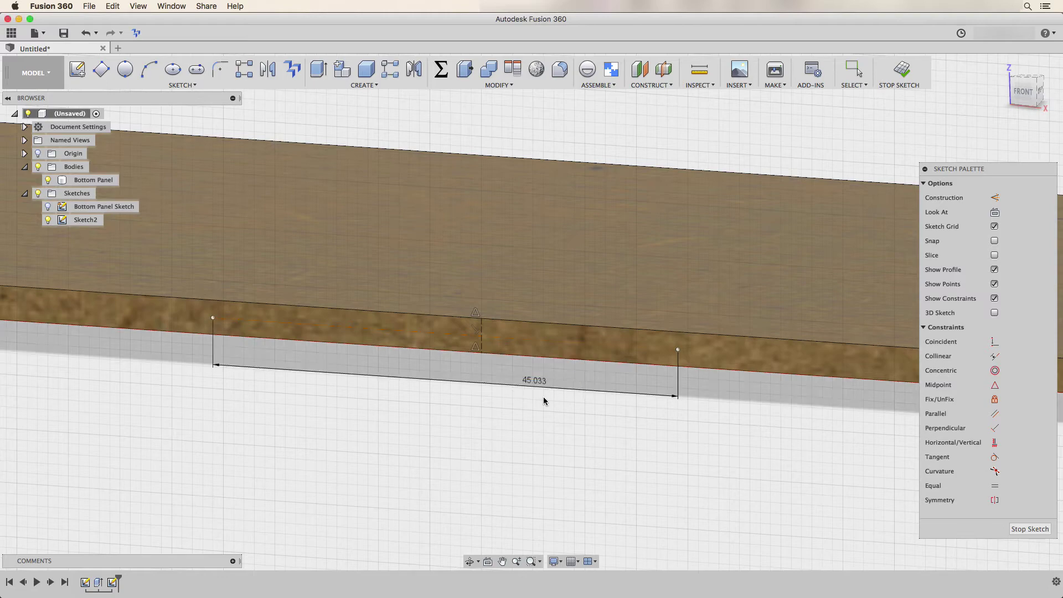
scroll(537, 409, down, 3)
scroll(535, 414, up, 3)
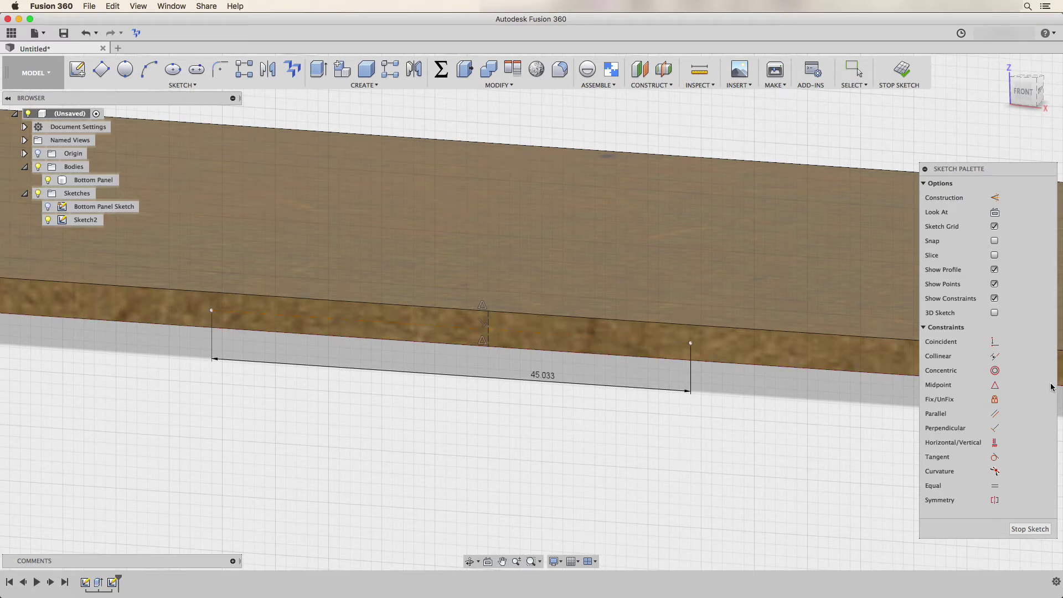
- Apply a midpoint constraint between the vertical centerline and the horizontal construction line
click(994, 385)
click(488, 323)
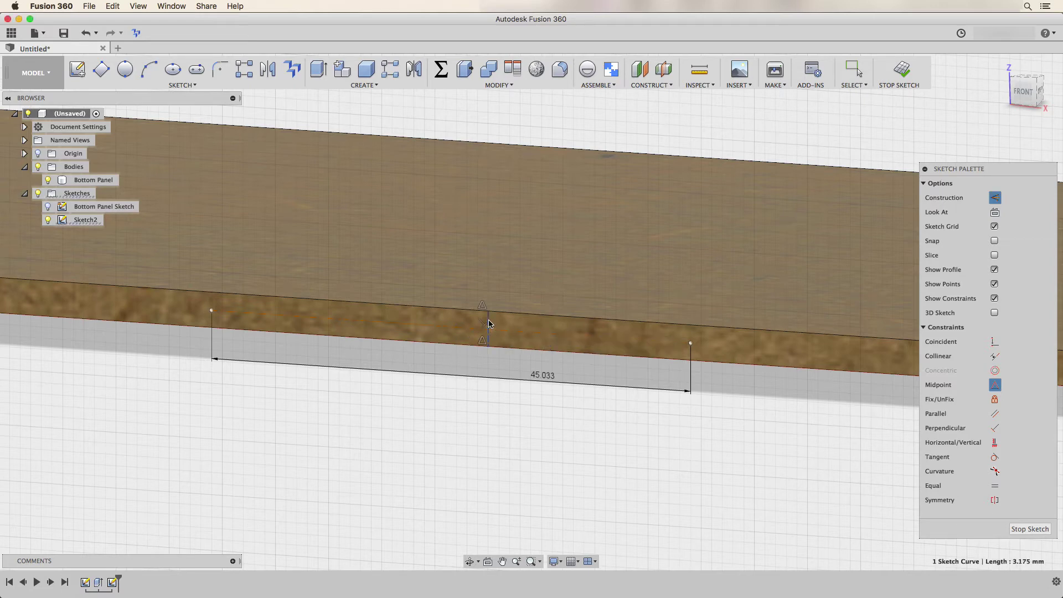
click(527, 333)
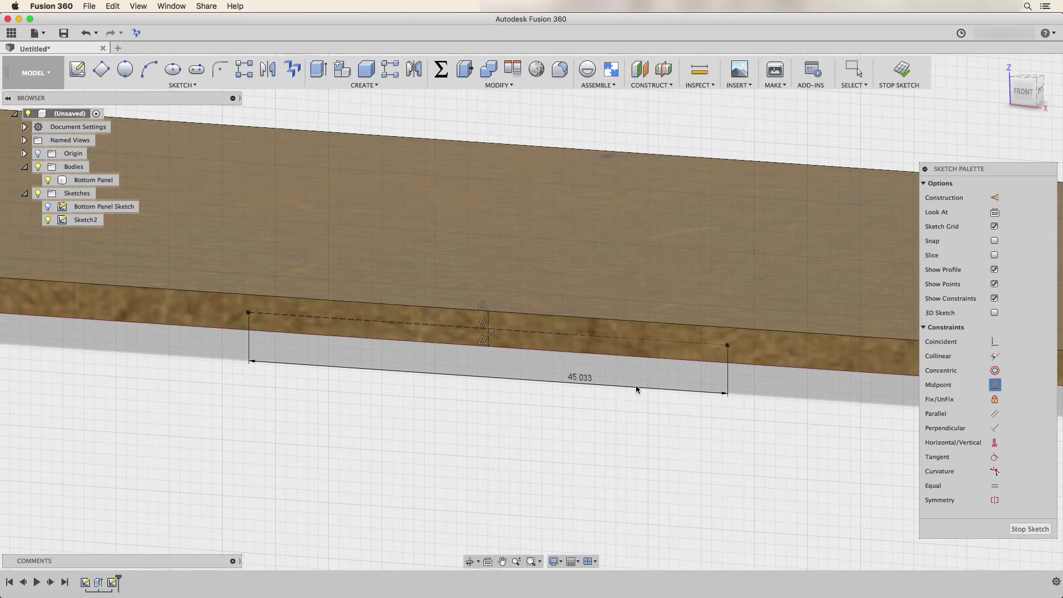
key(Escape)
- Set the length of the horizontal construction line on the front face to 75 mm
double_click(578, 382)
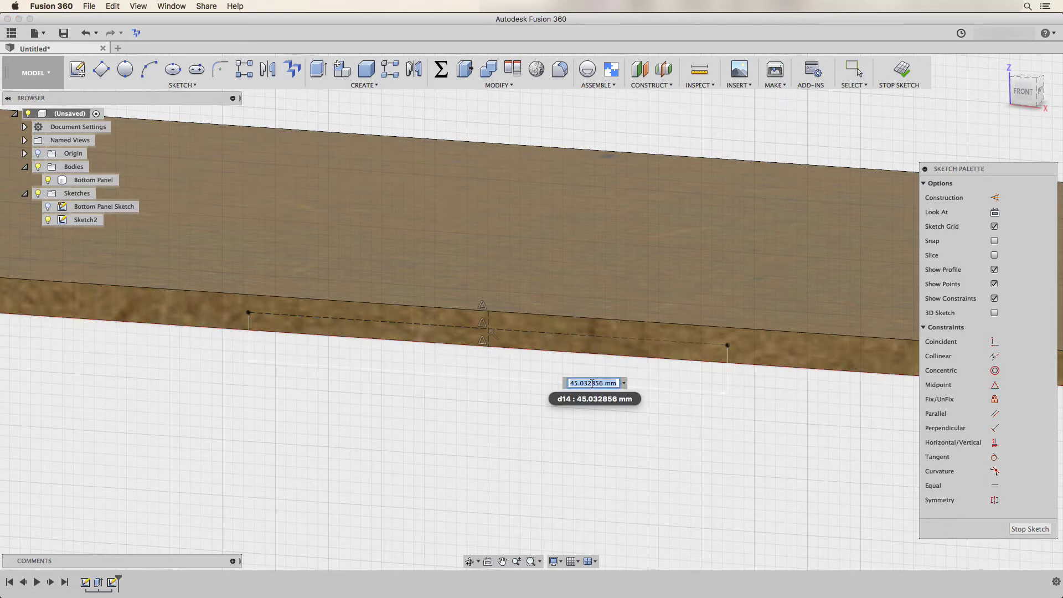
text(25)
key(Return)
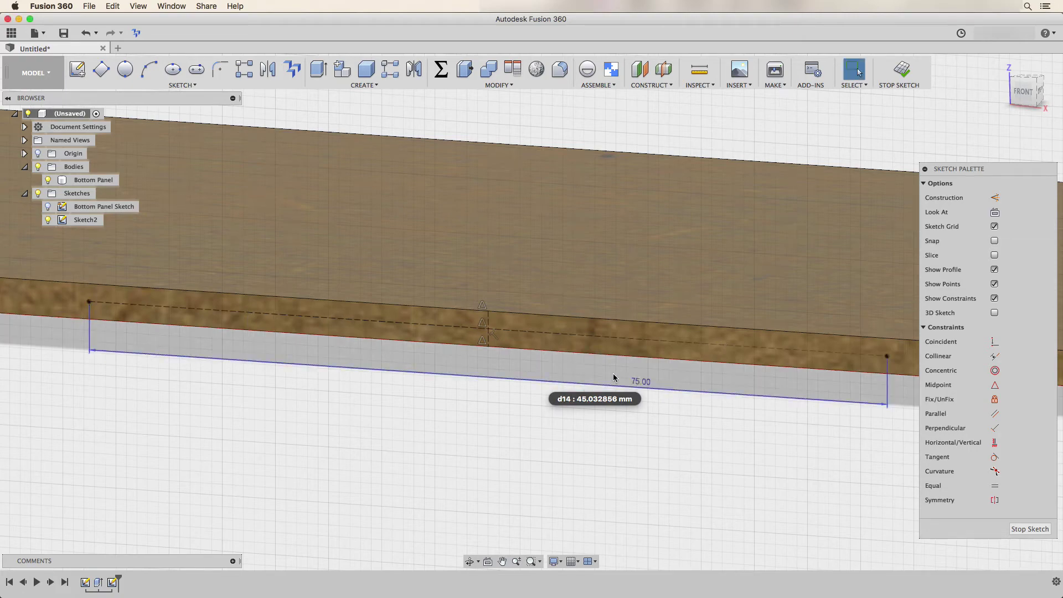
- Apply a coincident constraint between the construction line's endpoint nearest the origin and the finger rectangle's near vertical side
scroll(614, 378, down, 5)
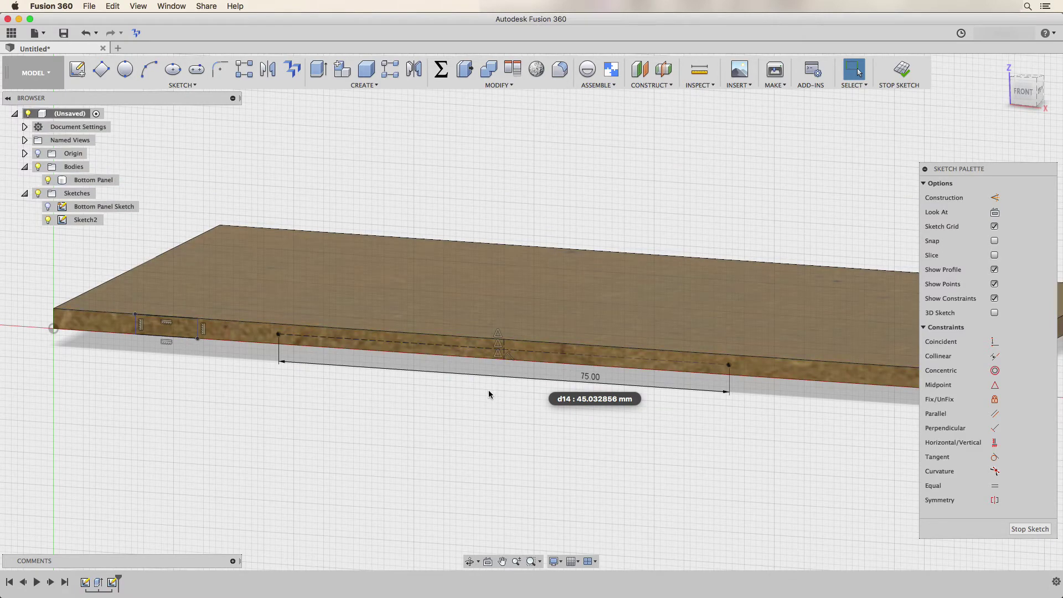
scroll(485, 408, down, 3)
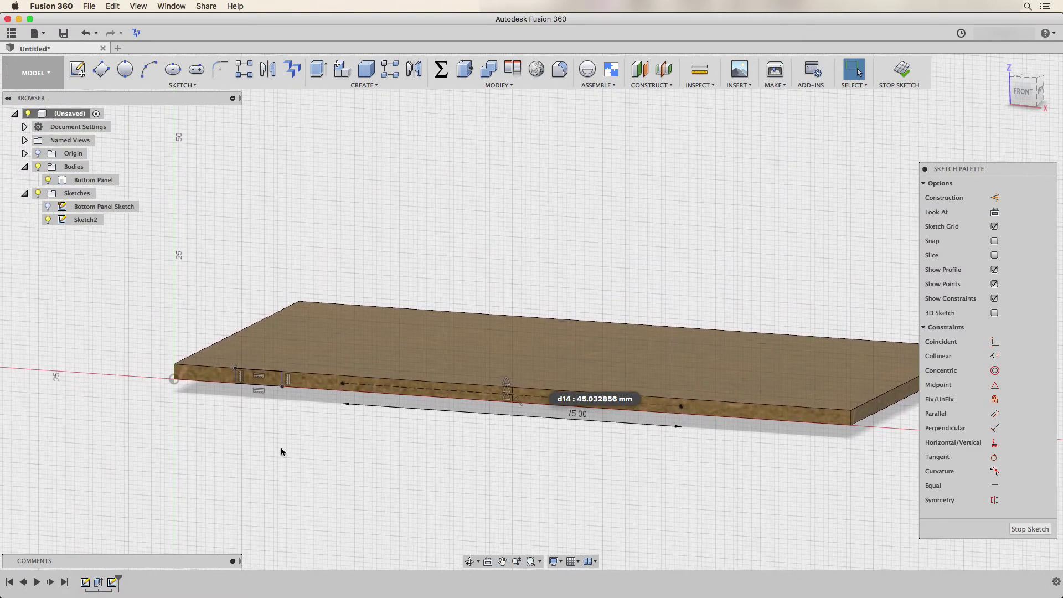
scroll(224, 422, up, 3)
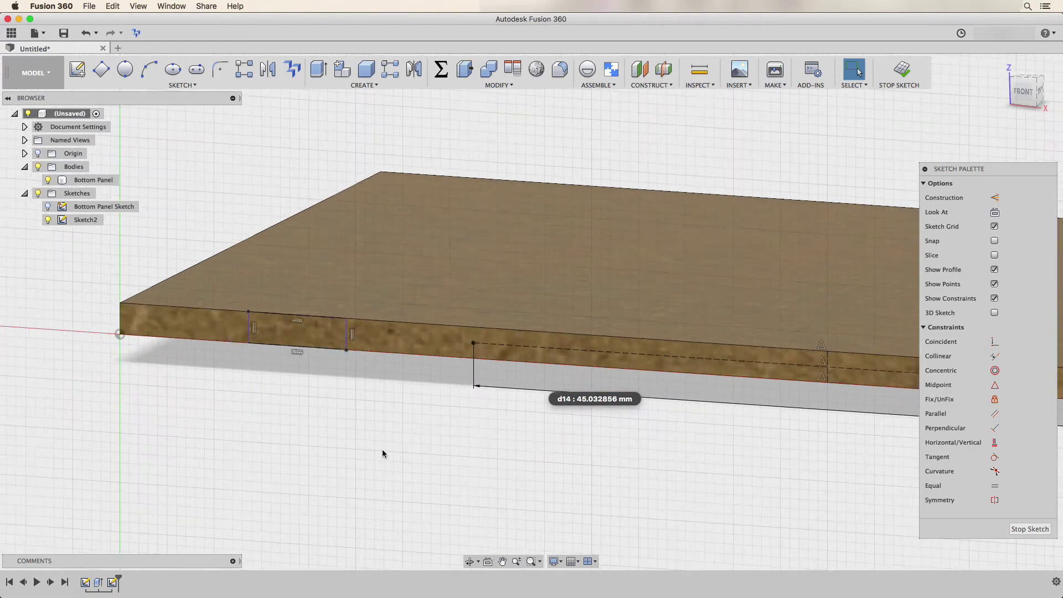
click(994, 342)
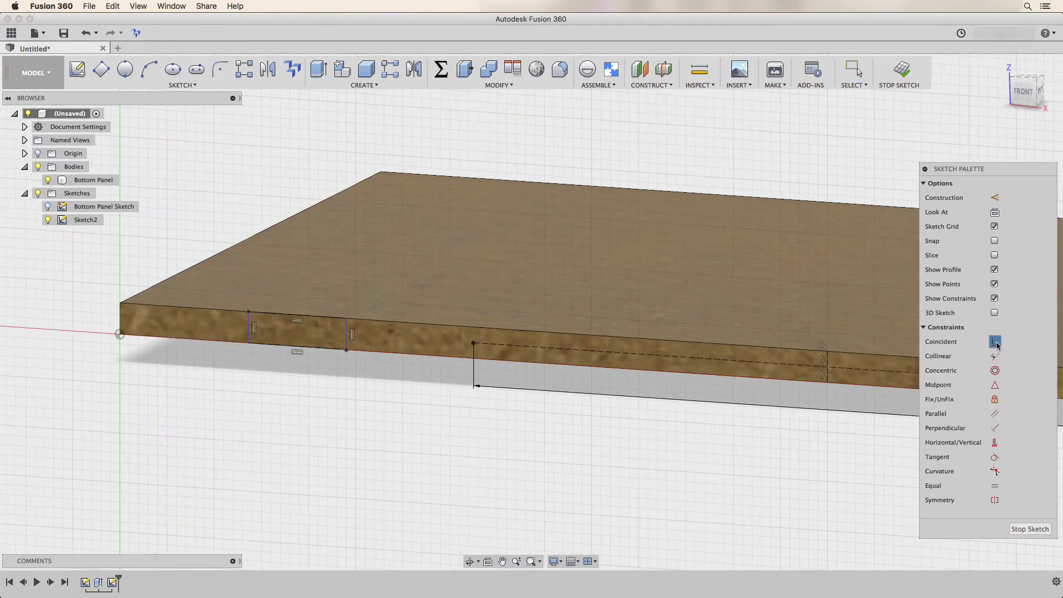
click(473, 344)
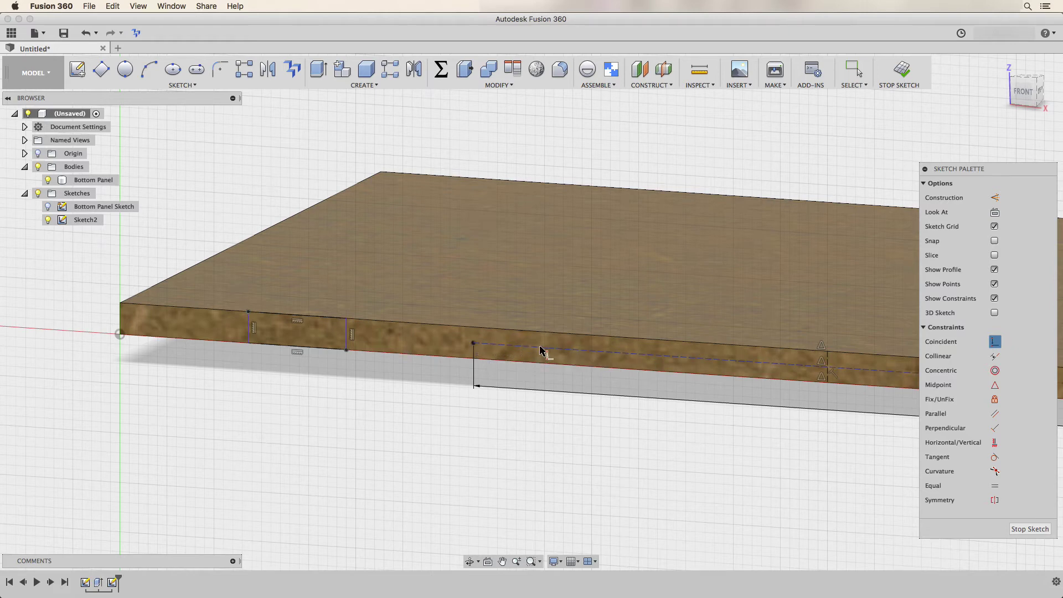
click(473, 343)
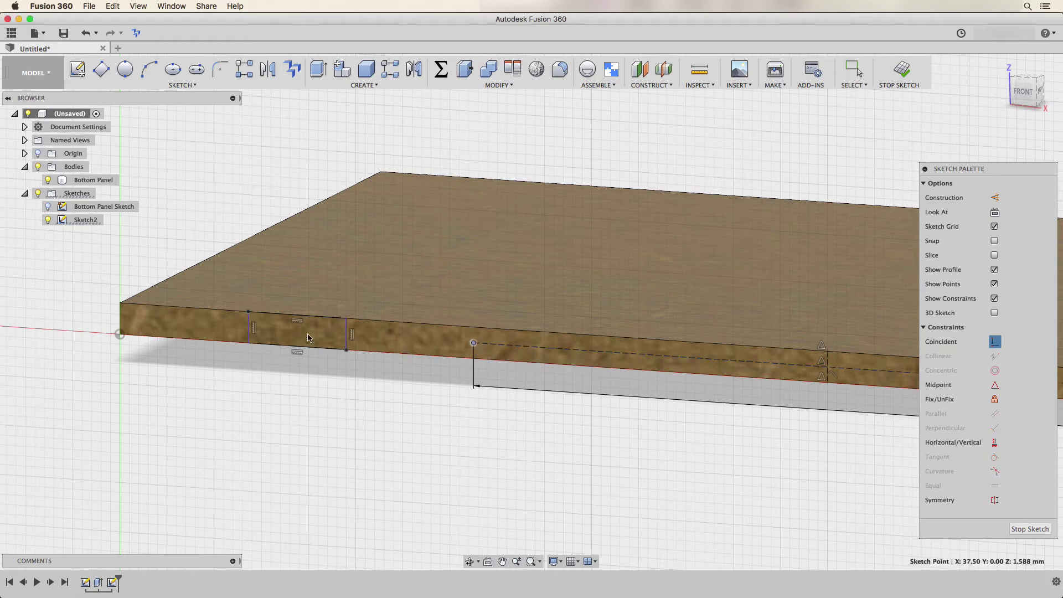
click(248, 331)
scroll(698, 493, down, 3)
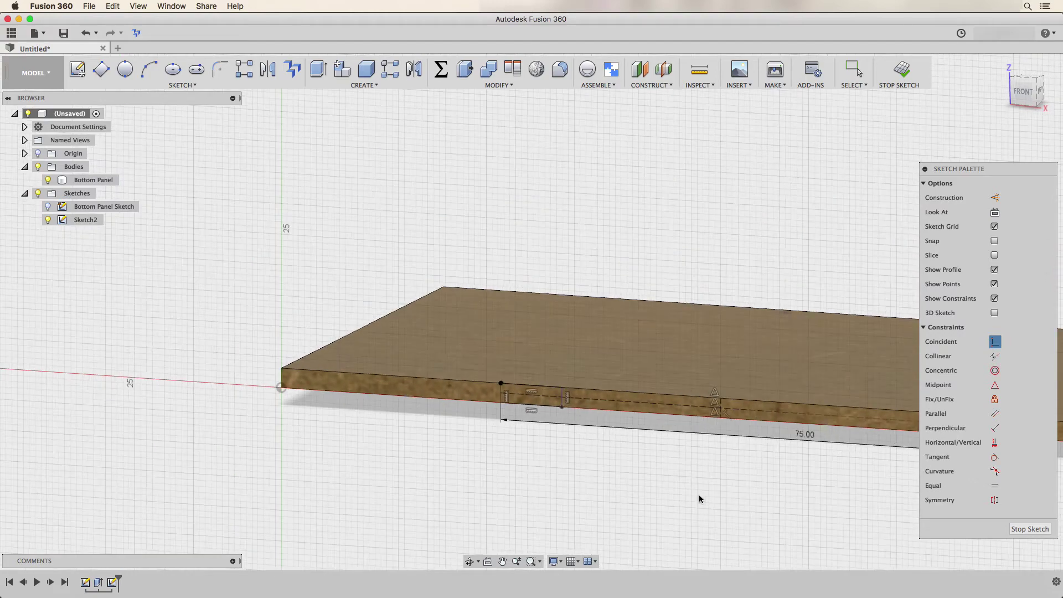
scroll(443, 451, up, 3)
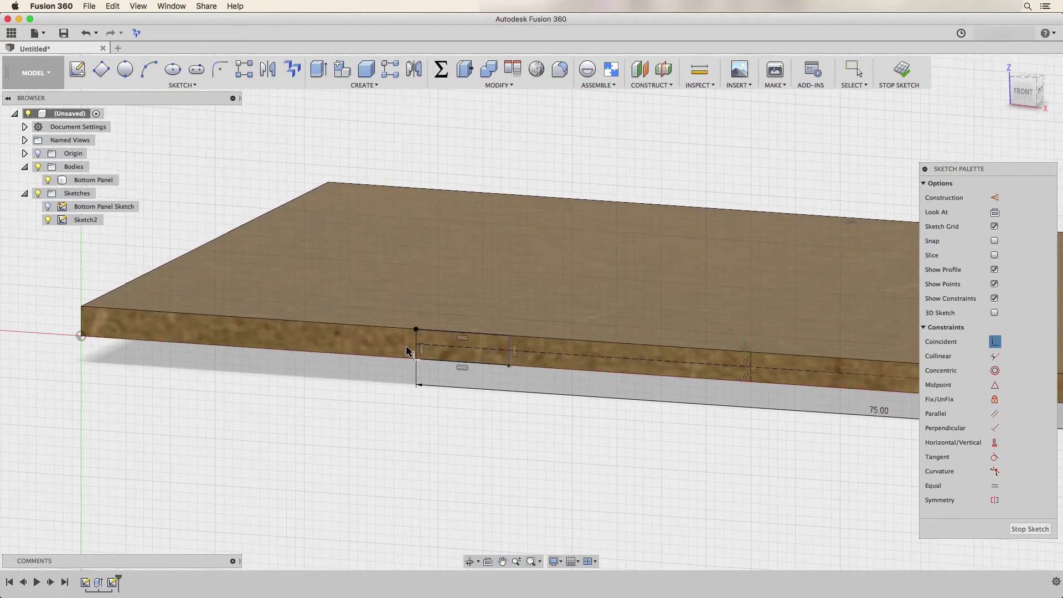
key(Escape)
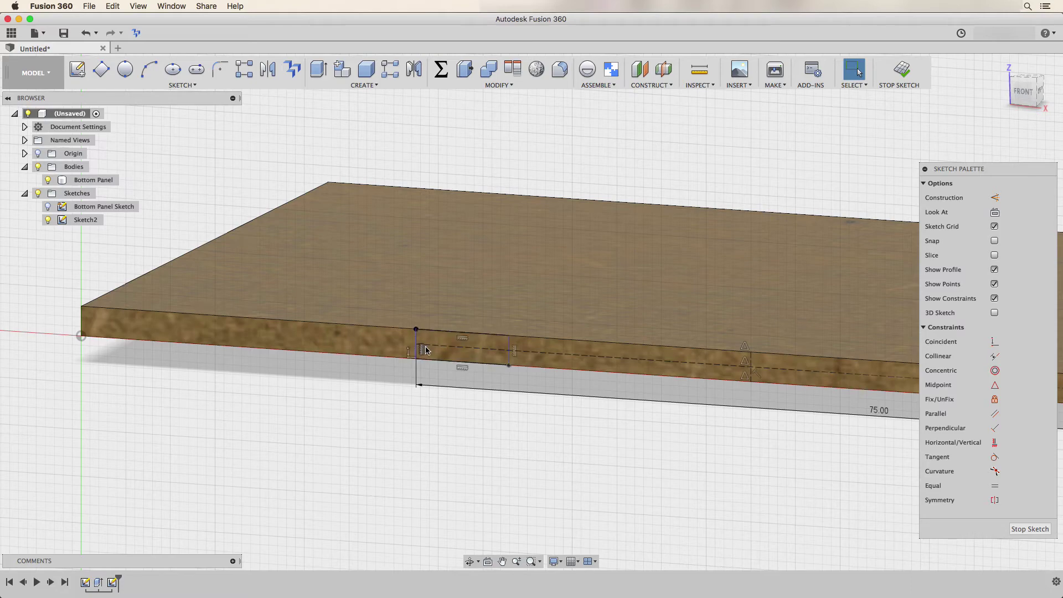
- Dimension the width of the finger rectangle along its upper edge with the user parameter fingerw
scroll(416, 341, up, 5)
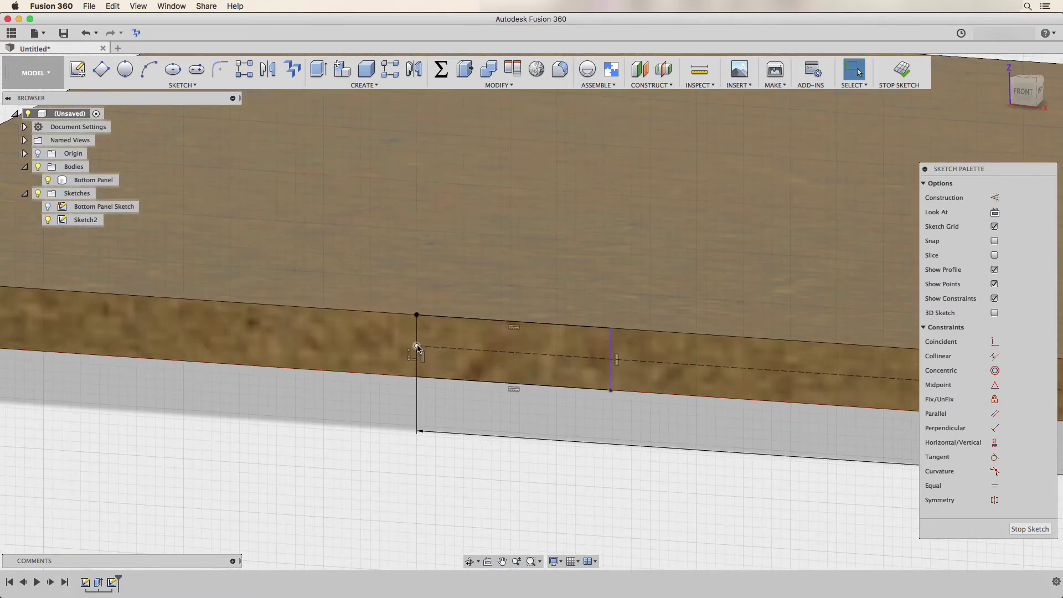
key(Delete)
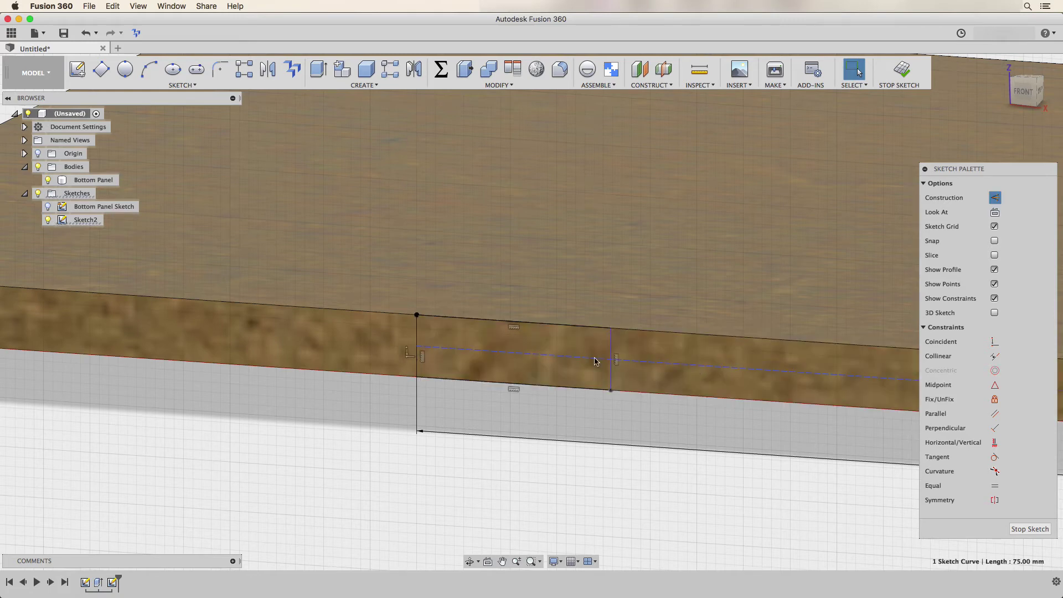
click(491, 321)
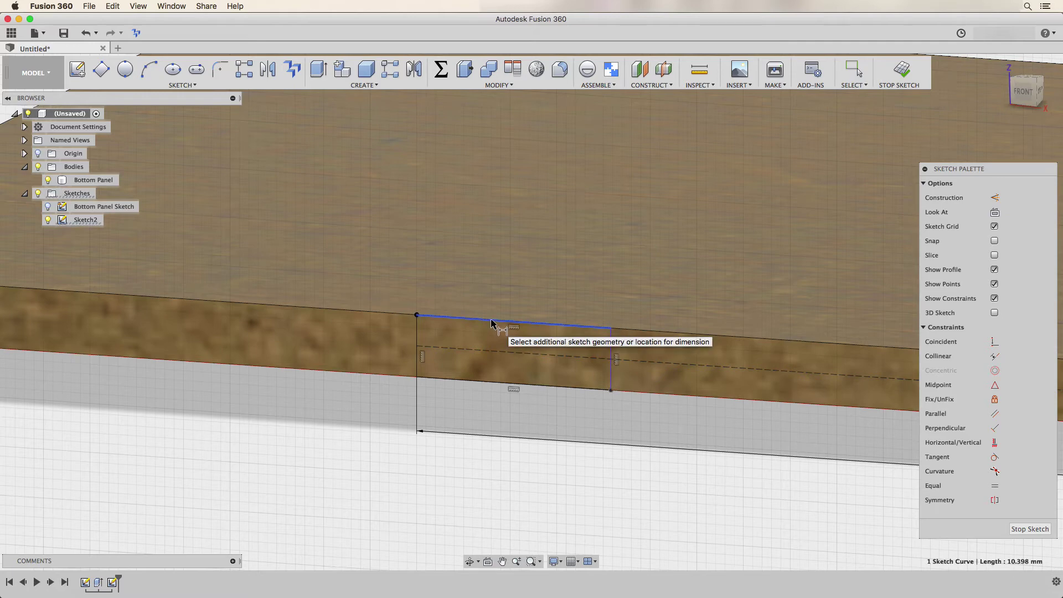
click(500, 291)
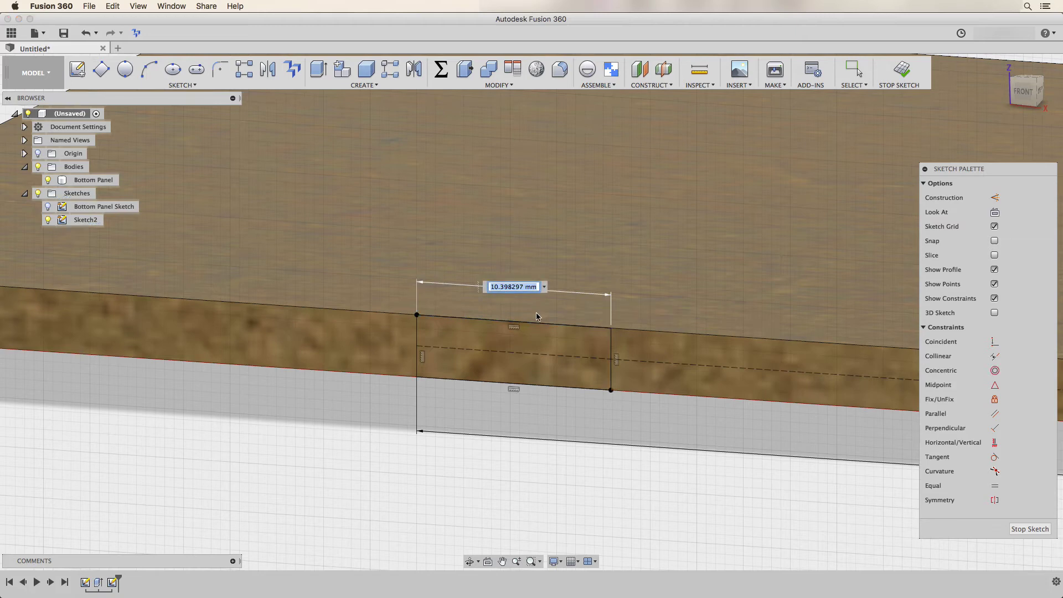
key(BackSpace)
text(m)
key(BackSpace)
text(fingerw)
key(Return)
- Extrude the finger rectangle by -thickness as a cut into the bottom panel's front edge
scroll(536, 326, down, 5)
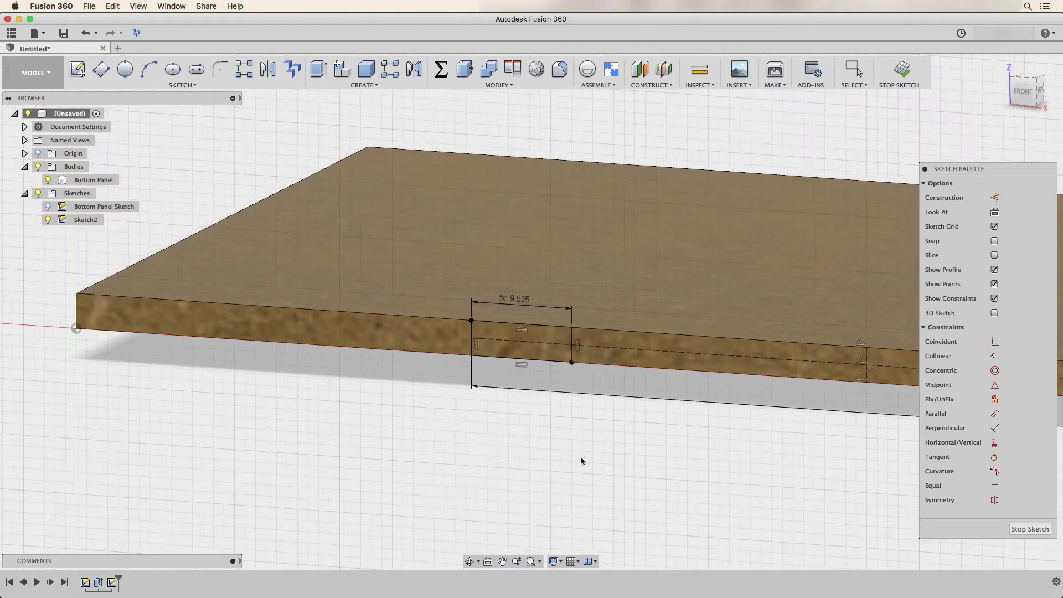
shift+middle_drag(626, 441, 601, 436)
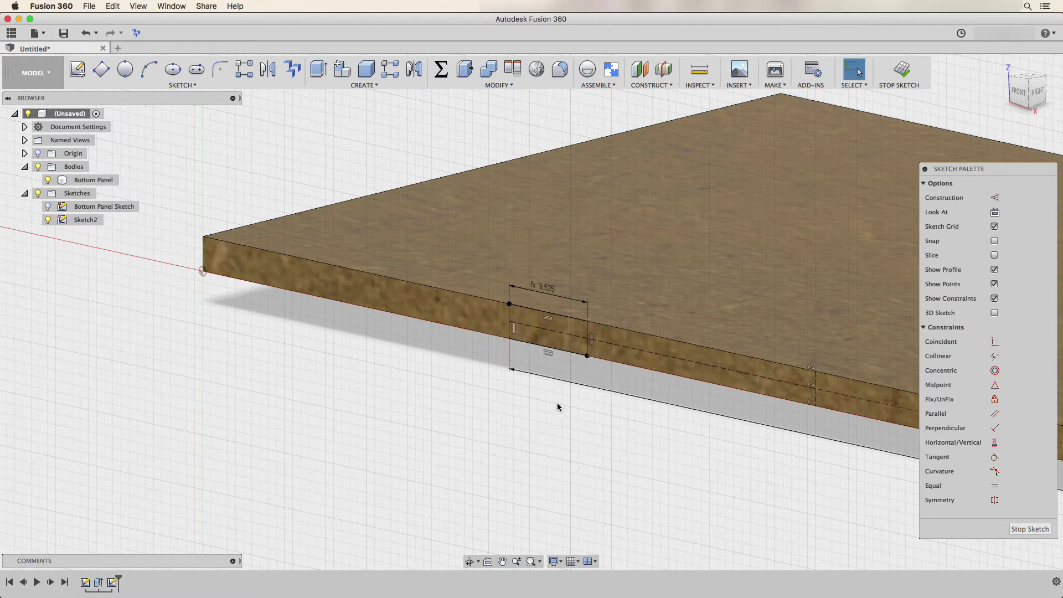
scroll(556, 403, down, 4)
middle_drag(568, 412, 441, 388)
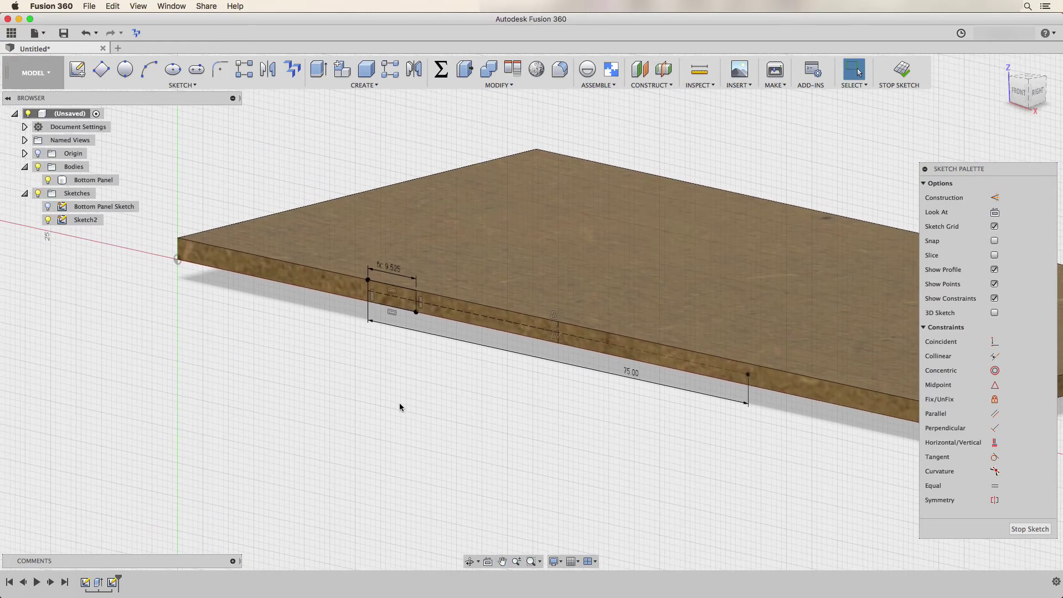
key(e)
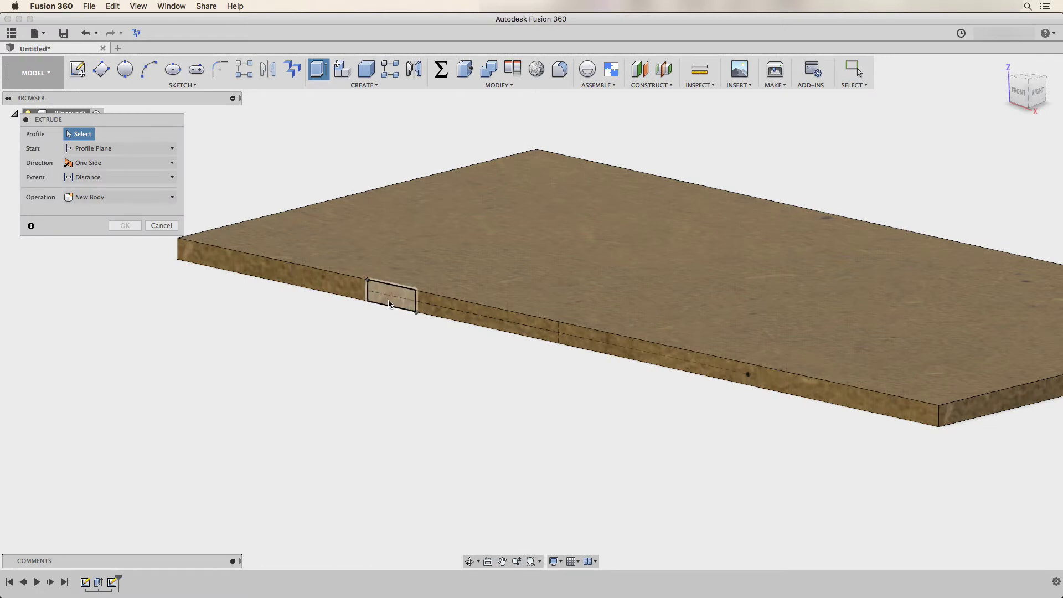
click(387, 299)
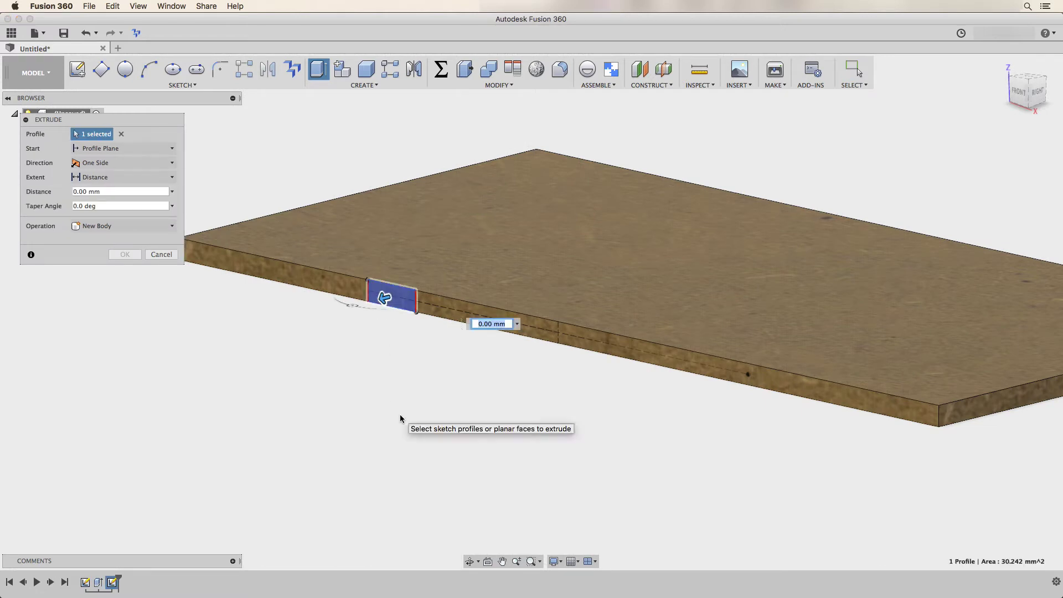
text(-thickness)
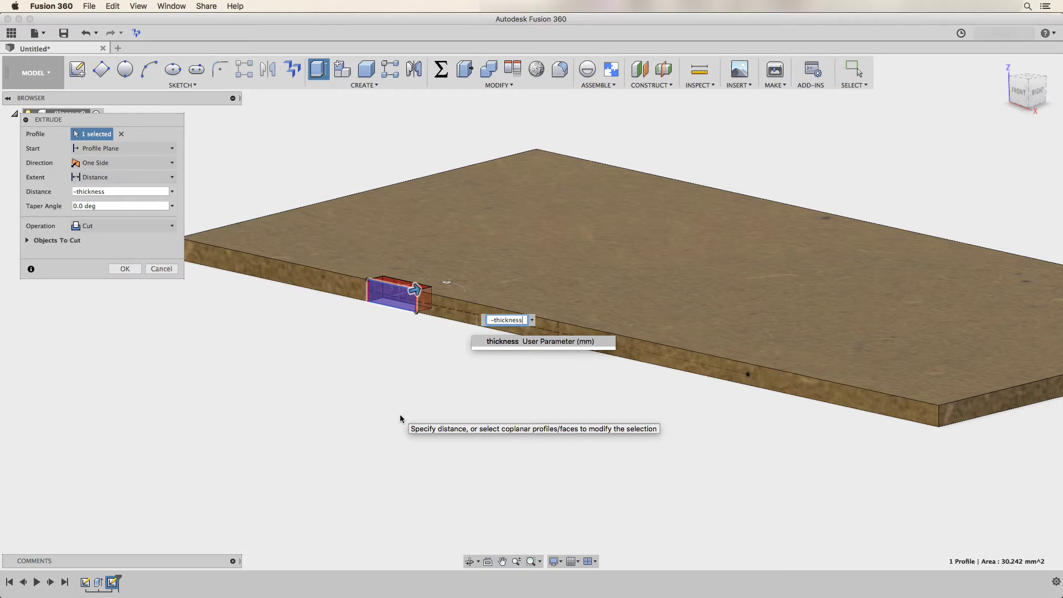
key(Return)
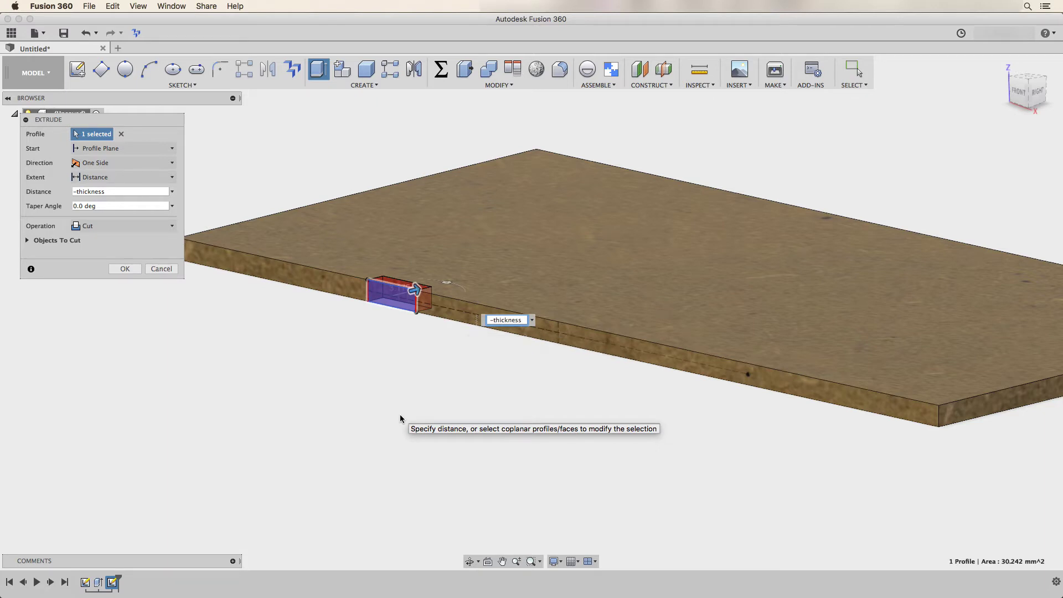
key(Return)
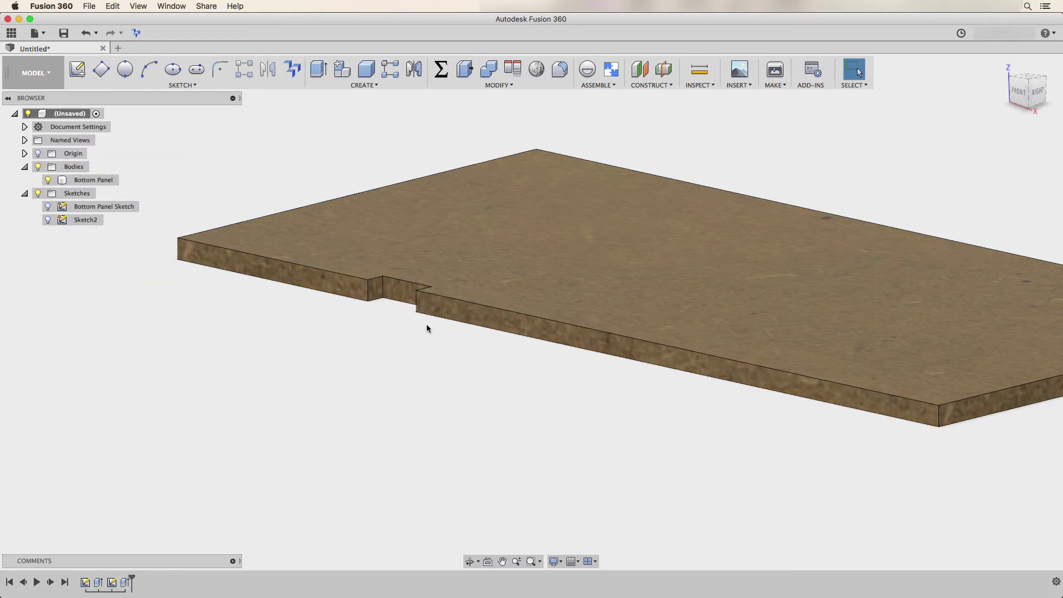
- Show Sketch2 and start a rectangular pattern of the notch cut feature along the panel's lower front edge
click(48, 220)
click(392, 76)
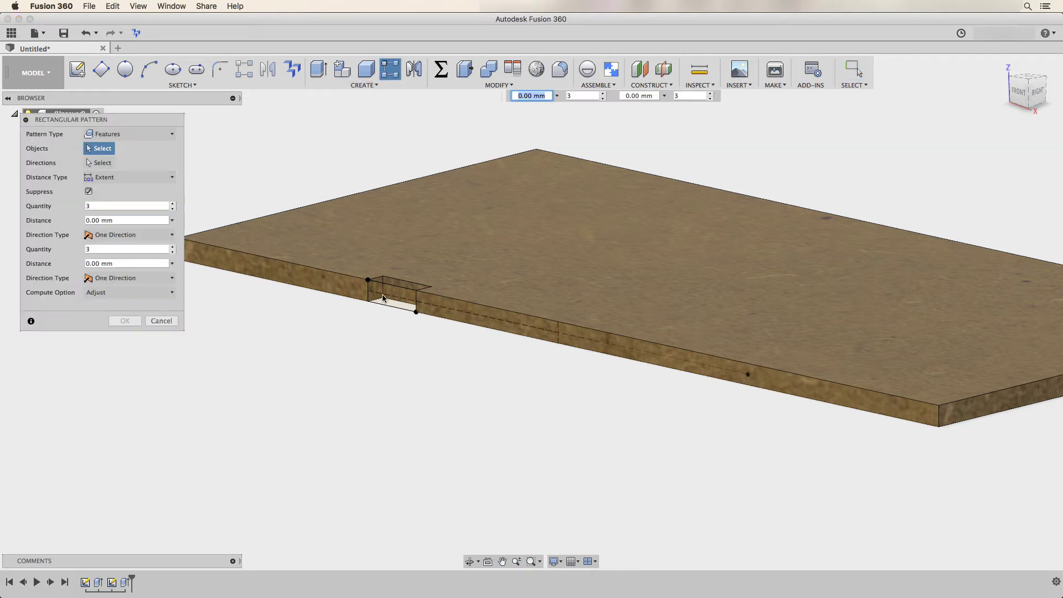
click(125, 581)
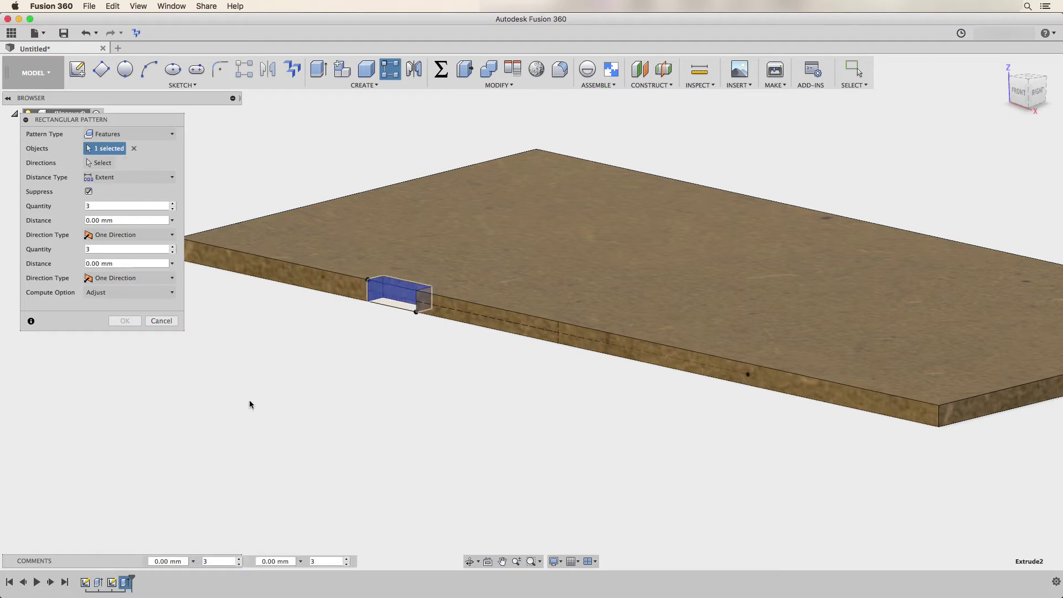
click(100, 162)
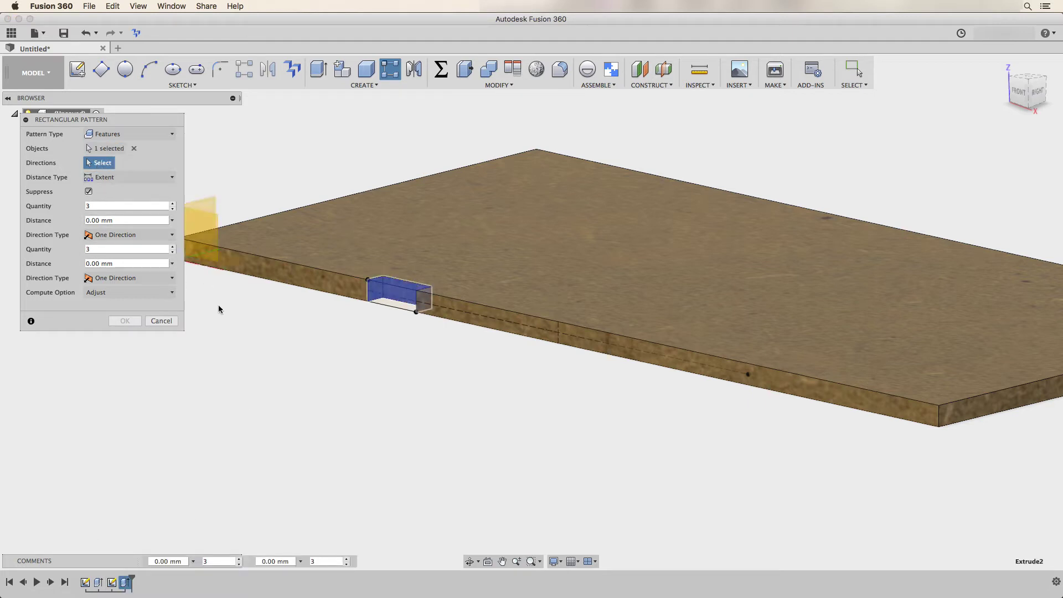
click(203, 268)
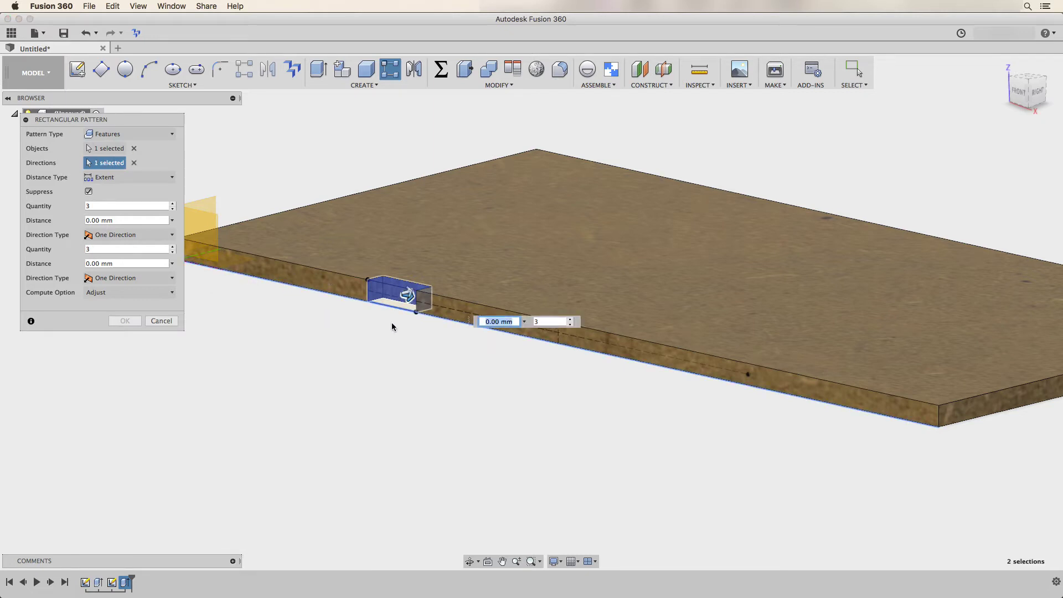
- Create the notch pattern using the Spacing distance type, with distance fingersp and quantity lfingers
click(103, 179)
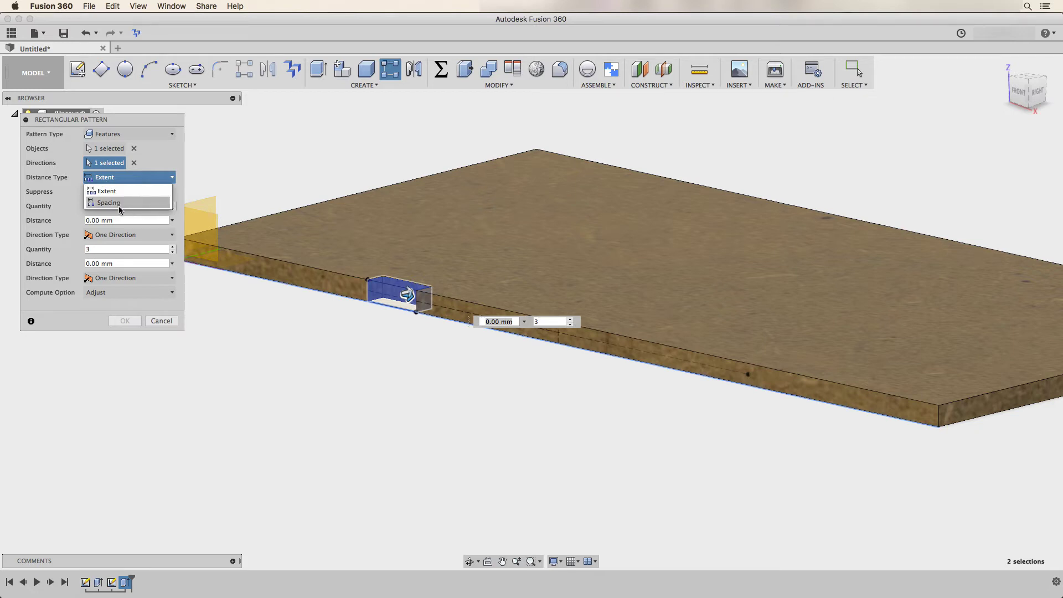
click(121, 202)
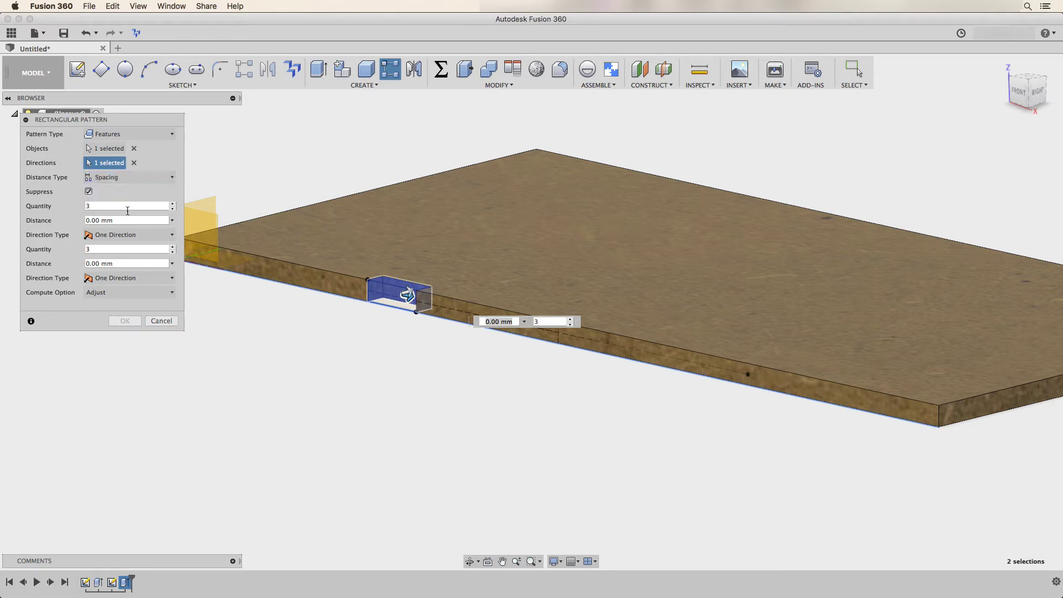
click(87, 219)
drag(87, 214, 73, 206)
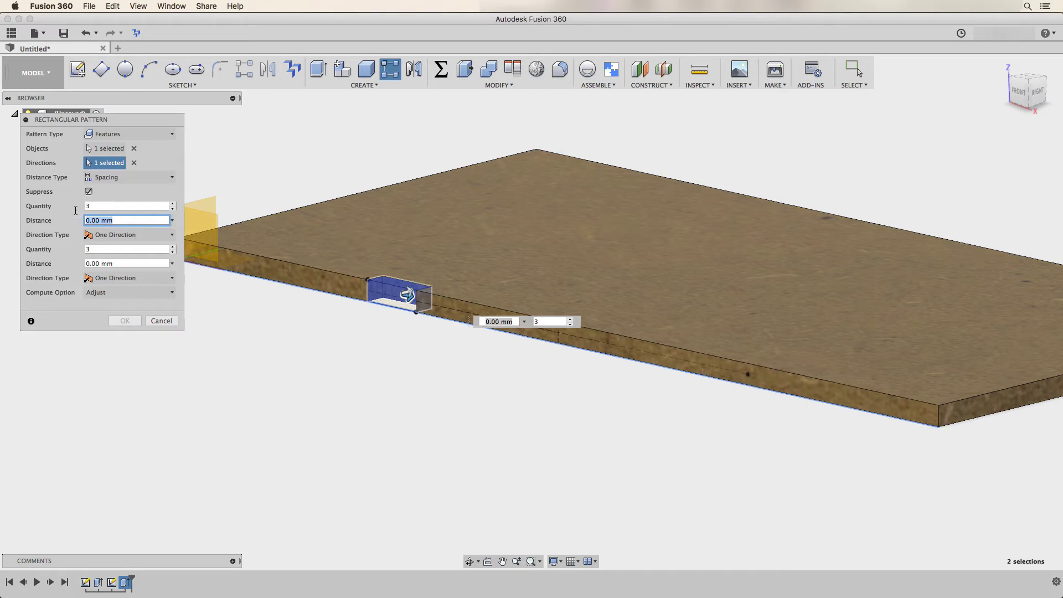
text(fingersp)
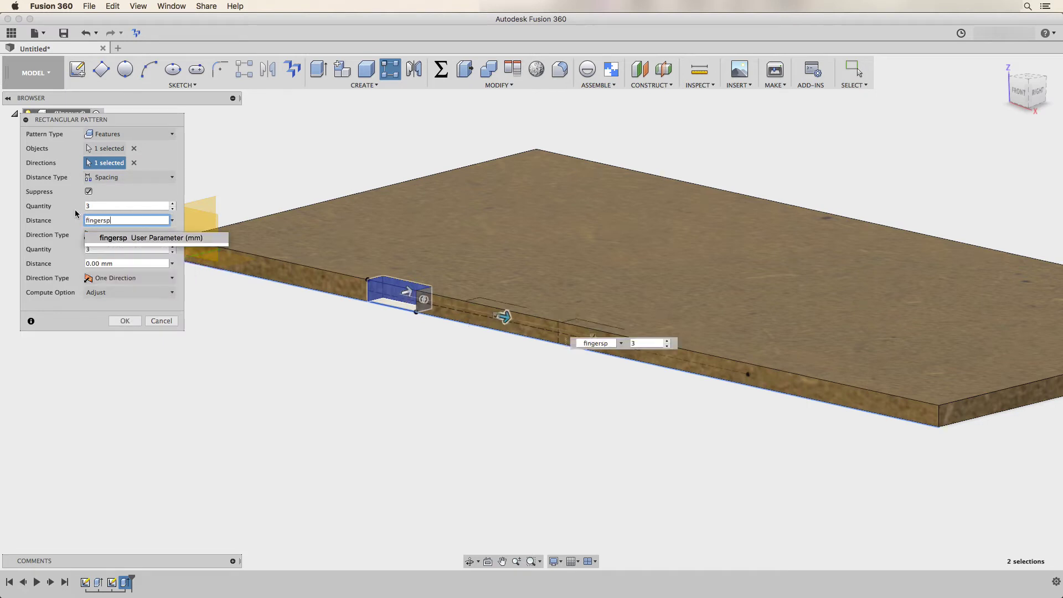
drag(126, 204, 75, 203)
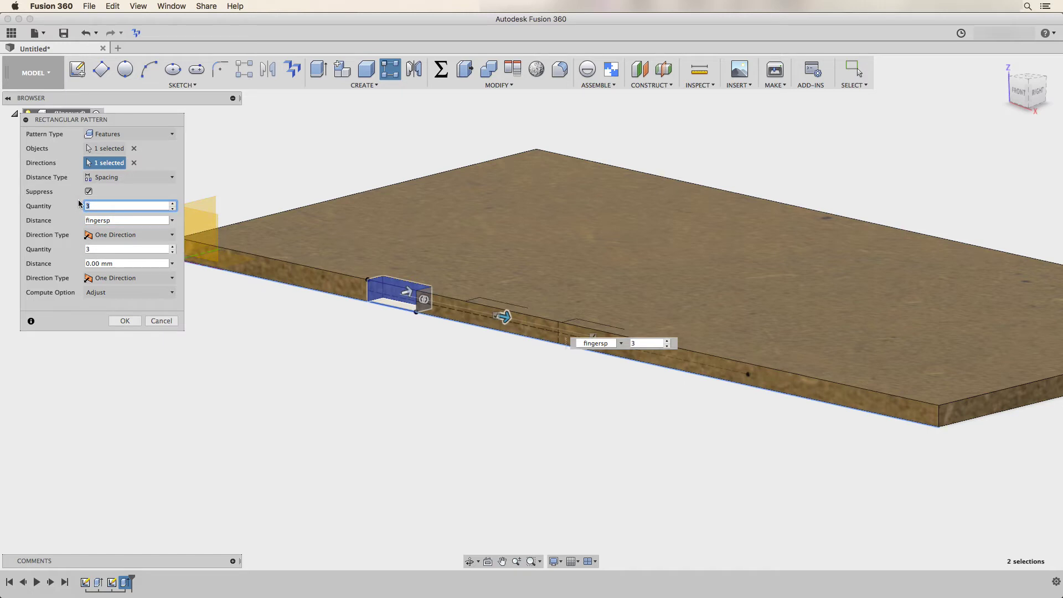
text(lfingers)
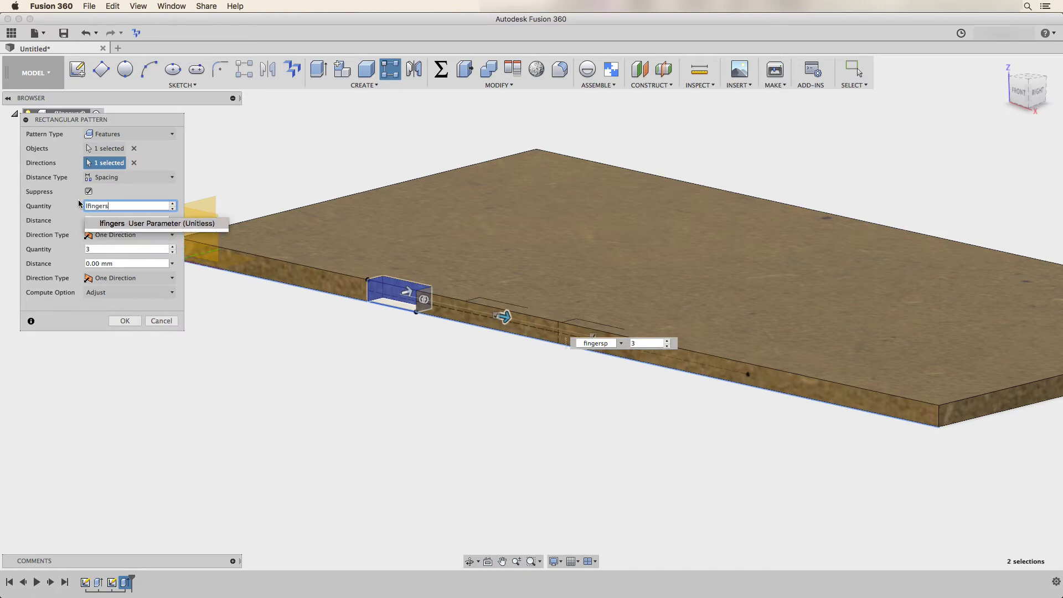
key(Tab)
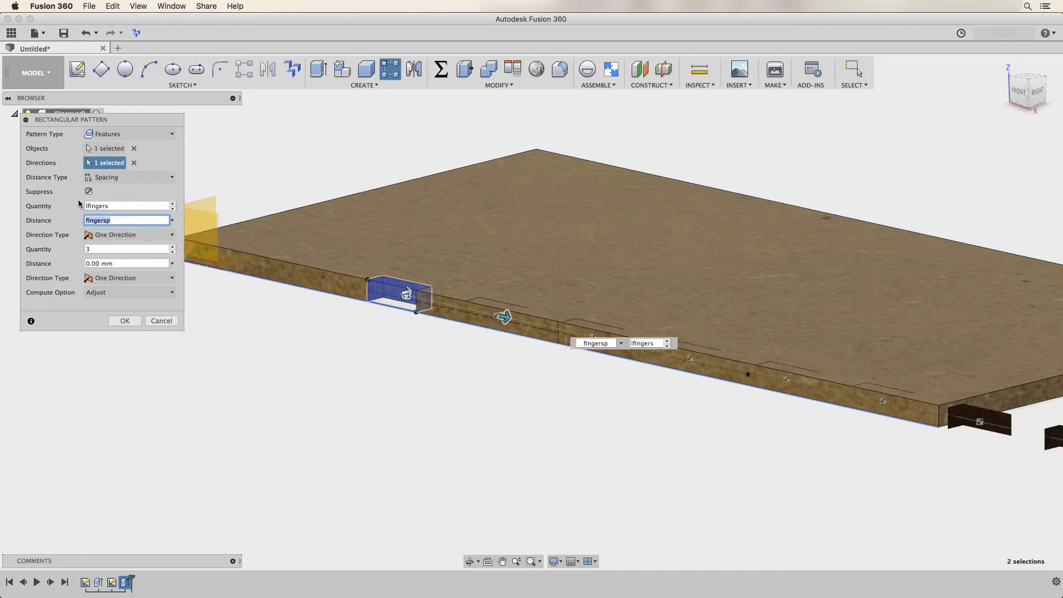
click(125, 321)
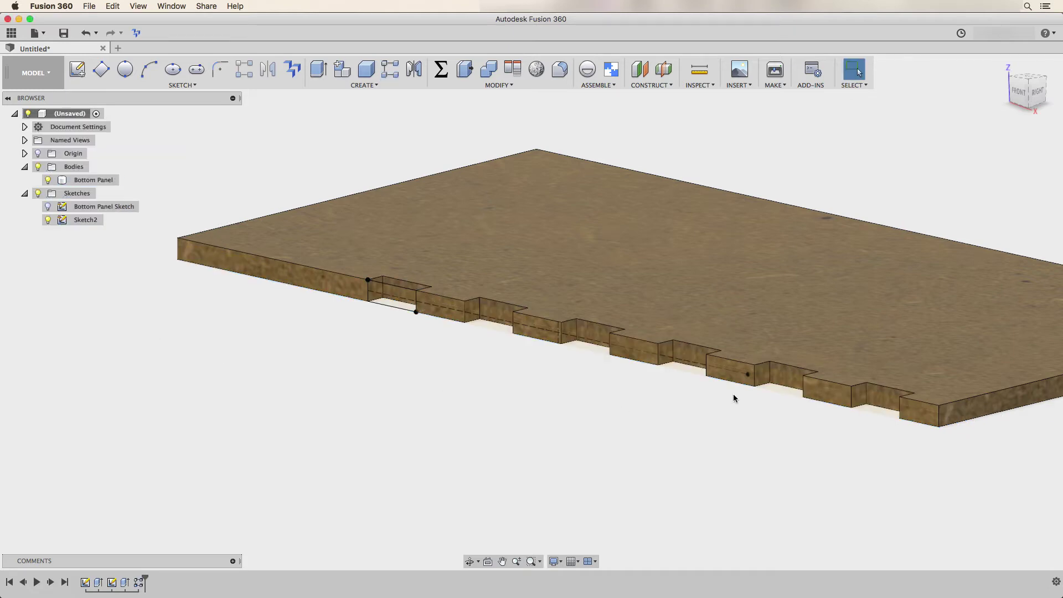
- Set Sketch2's Linear Dimension-2 parameter (d14) to the expression ((lfingers*2)-1)*fingerw
click(443, 73)
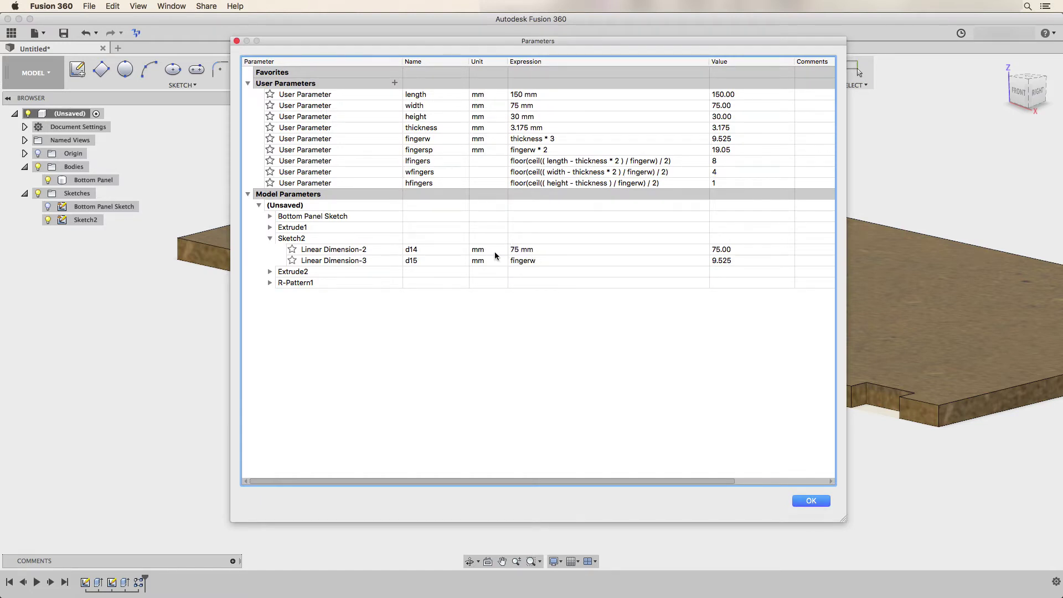
click(269, 283)
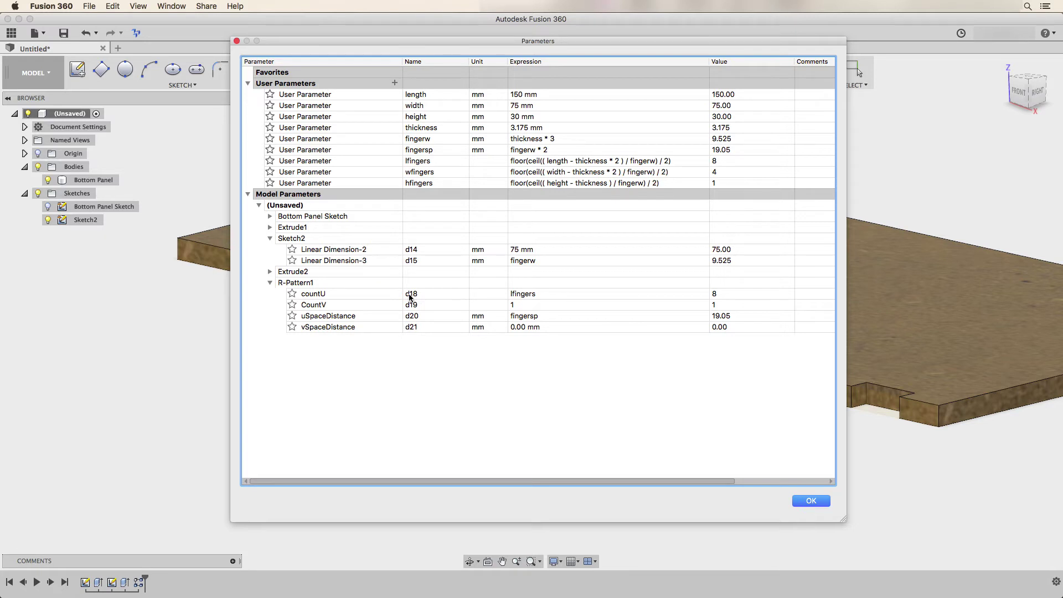
click(517, 249)
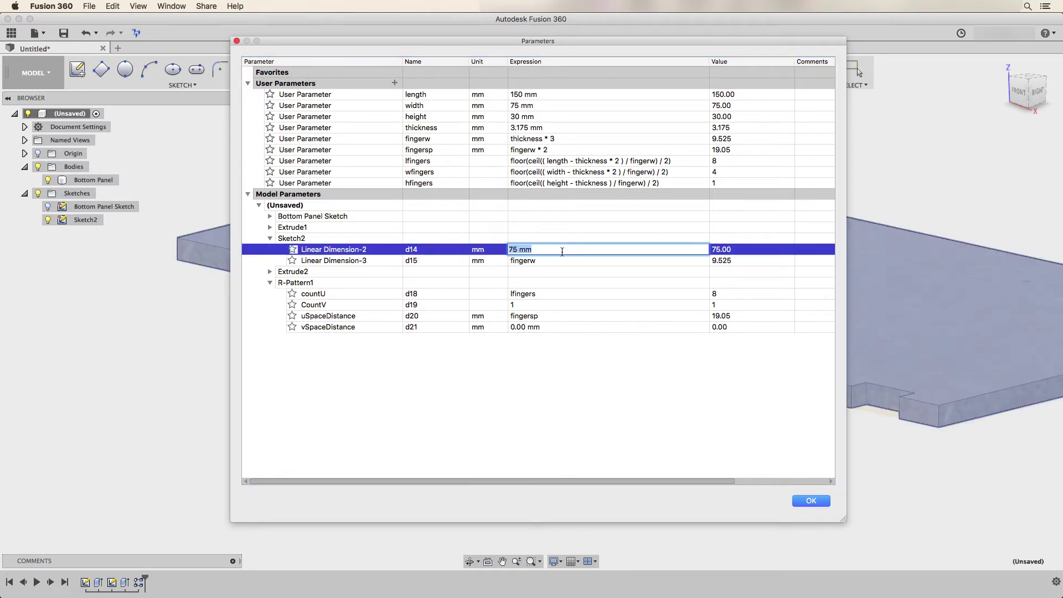
text((()
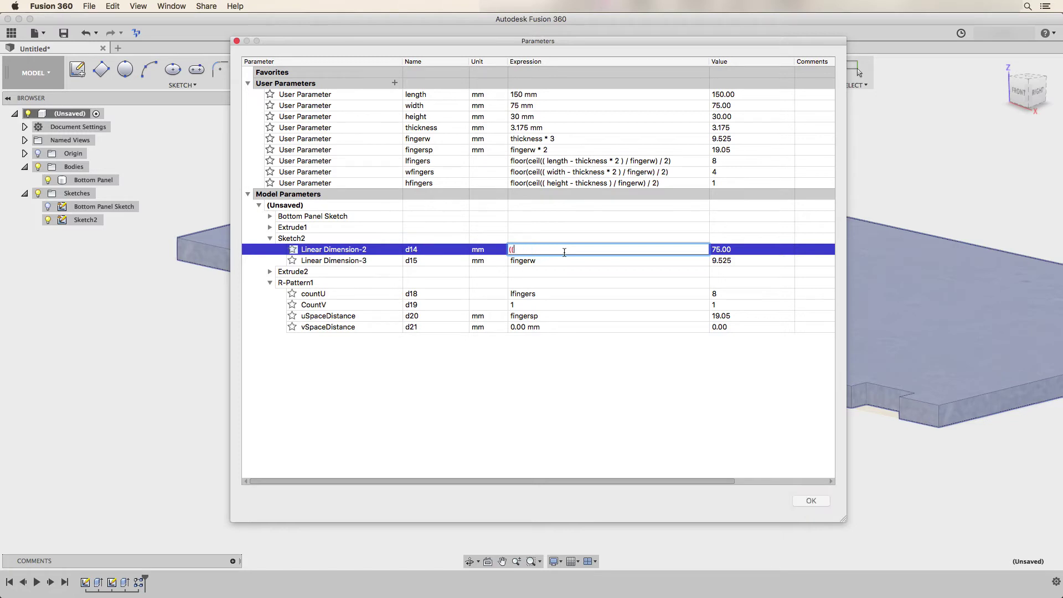
text(lfingers*2)-1))
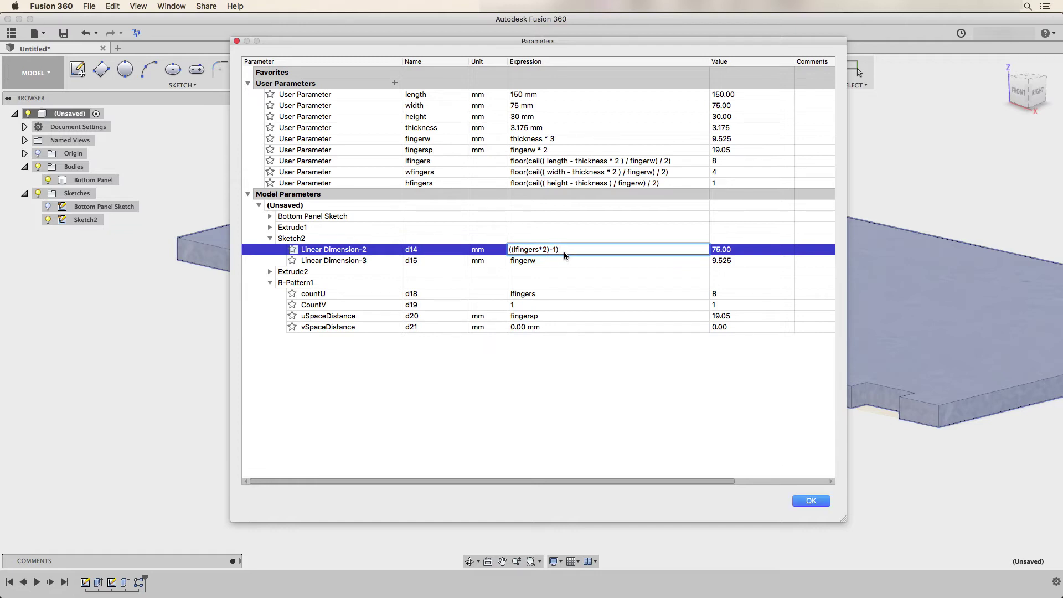
text(()
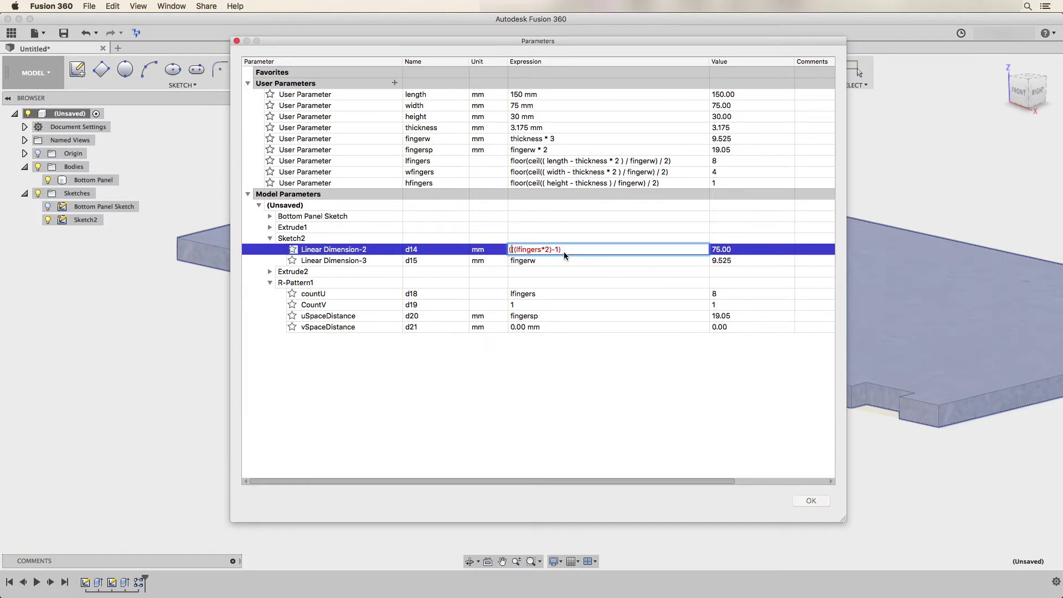
text(*fingerw)
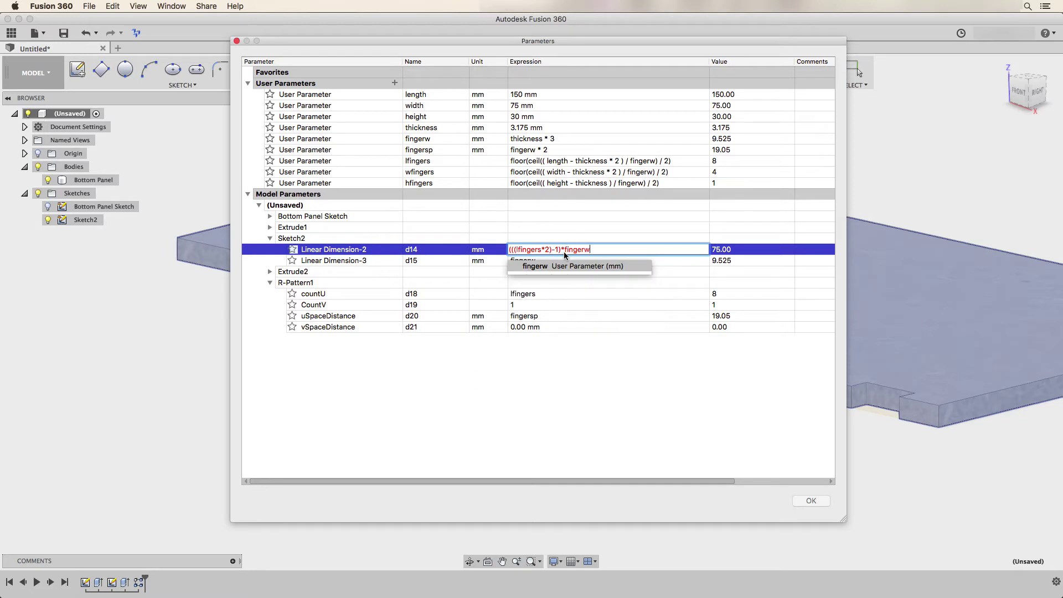
key(Return)
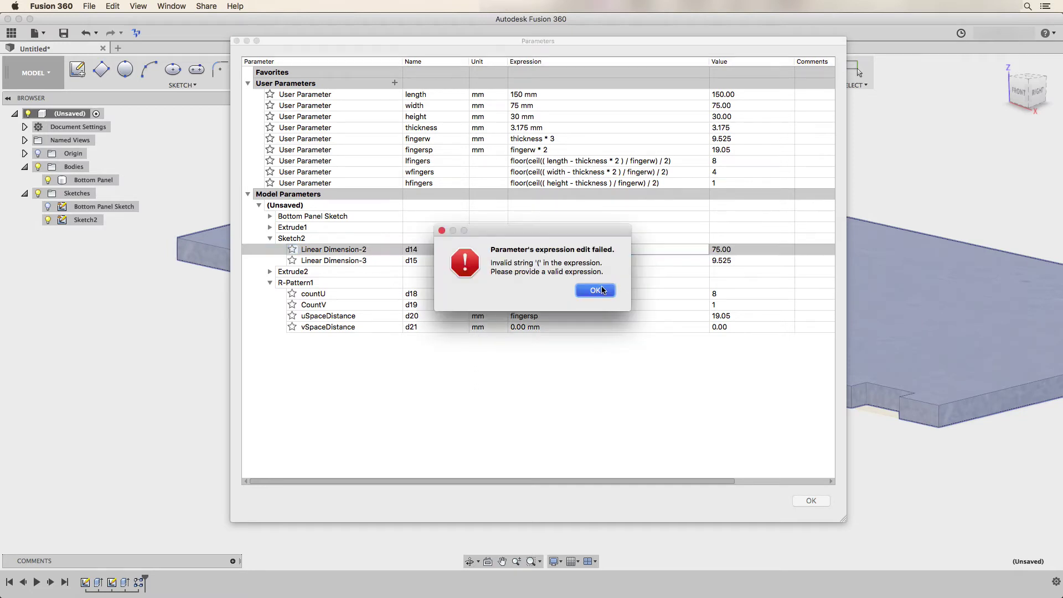
click(595, 290)
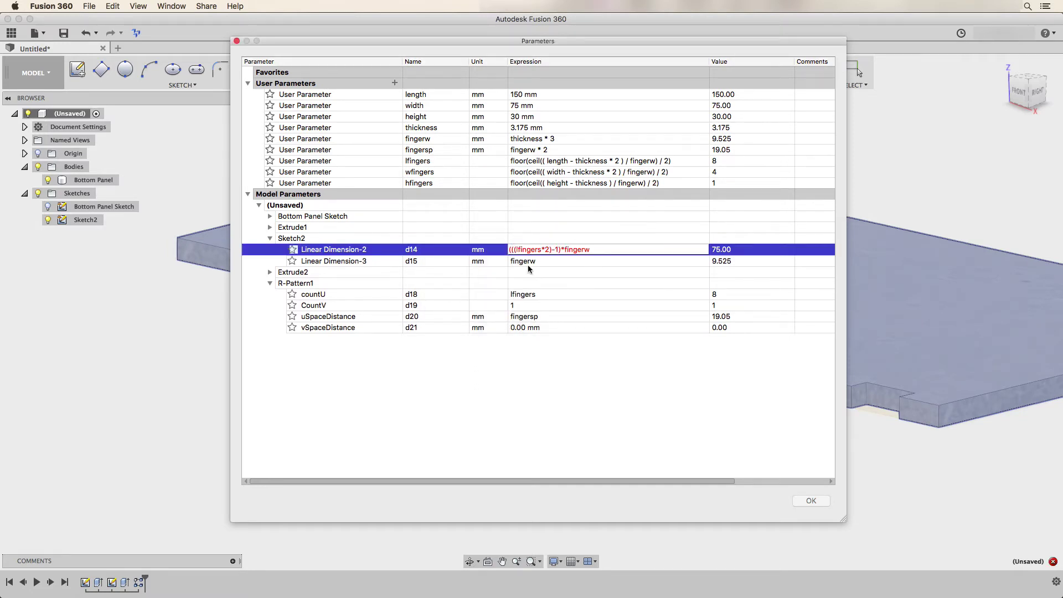
key(Home)
key(Delete)
key(Return)
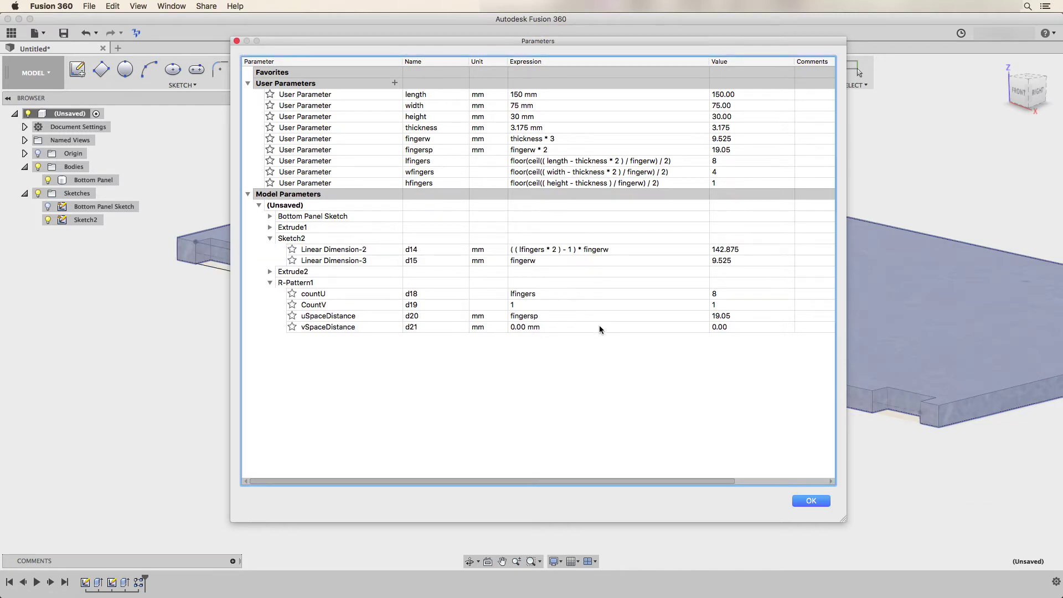
click(811, 501)
- Set the user parameter length to 285 mm and examine the finger notches along the panel's front edge
scroll(392, 335, down, 3)
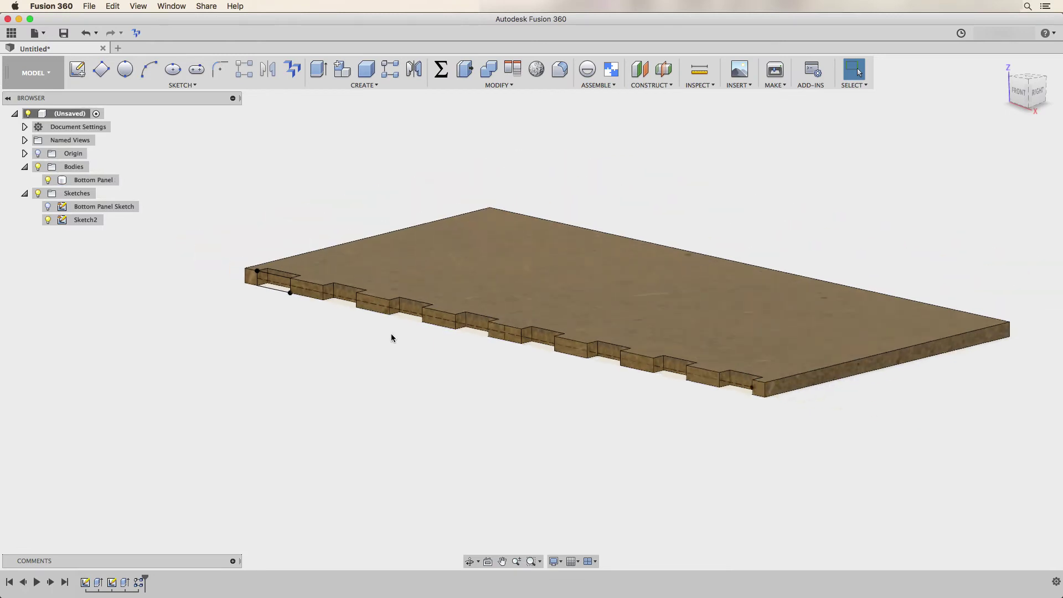
shift+middle_drag(426, 362, 468, 356)
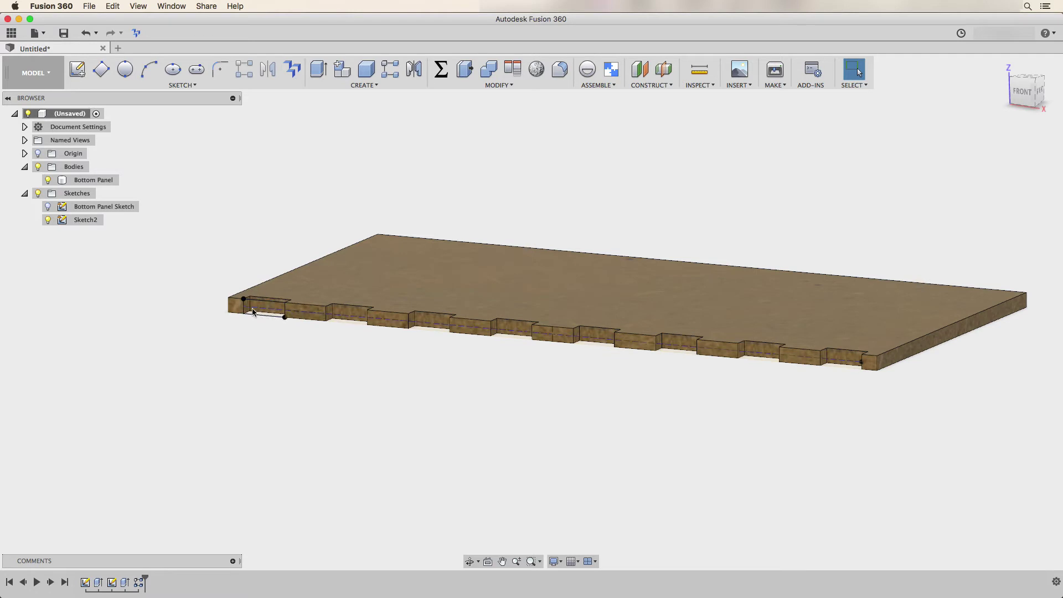
shift+middle_drag(429, 380, 433, 408)
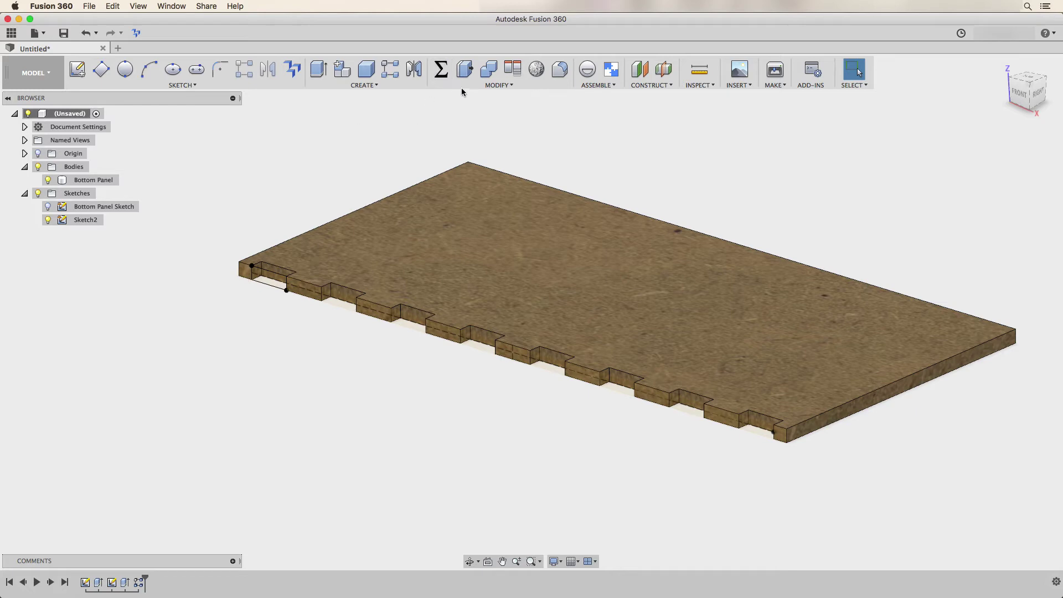
click(441, 69)
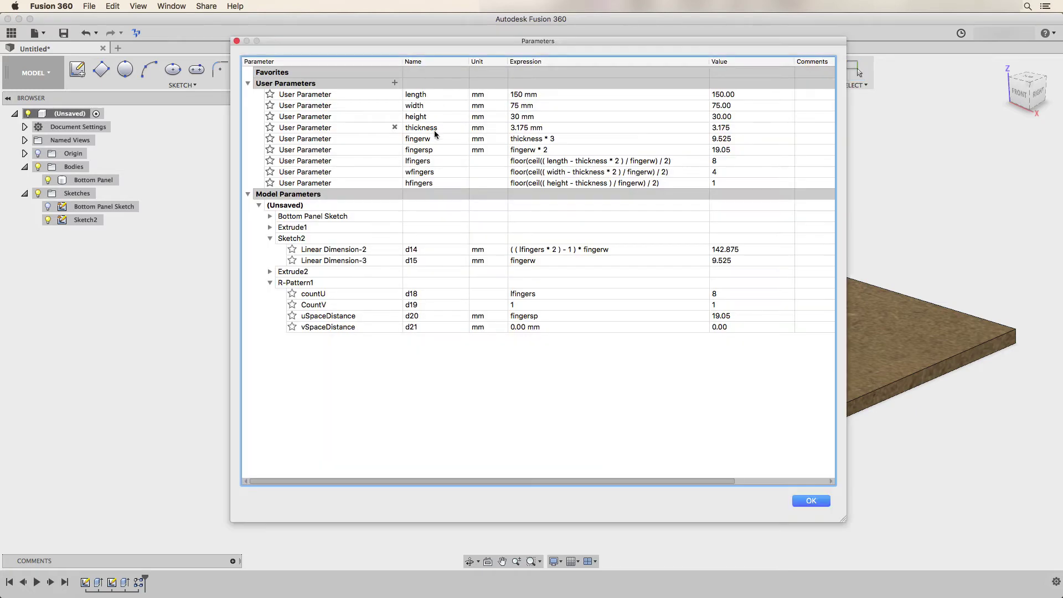
click(582, 96)
text(285)
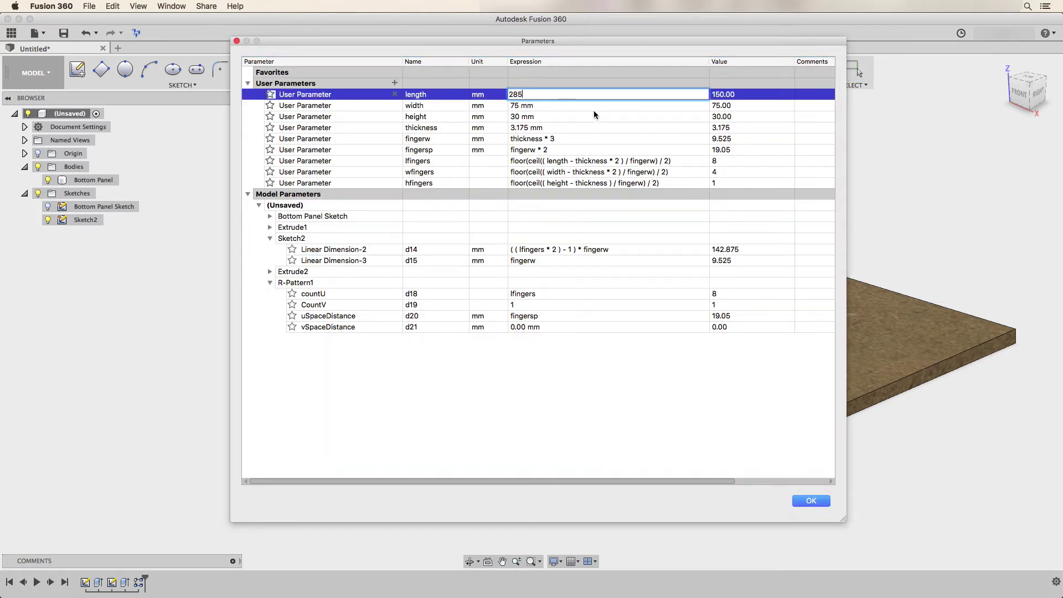
key(Return)
click(811, 501)
scroll(776, 494, down, 3)
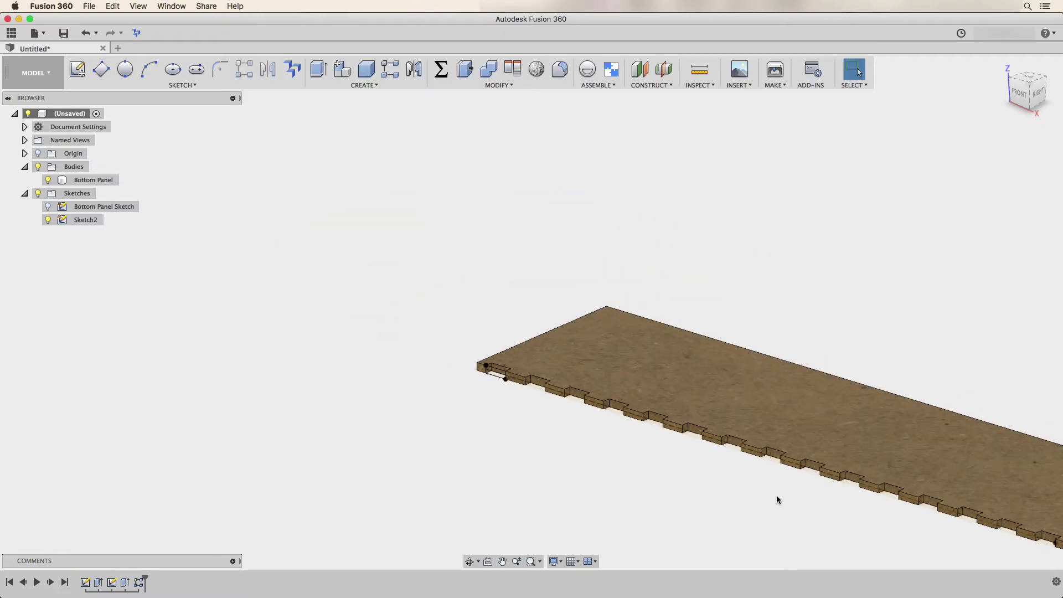
middle_drag(776, 495, 536, 400)
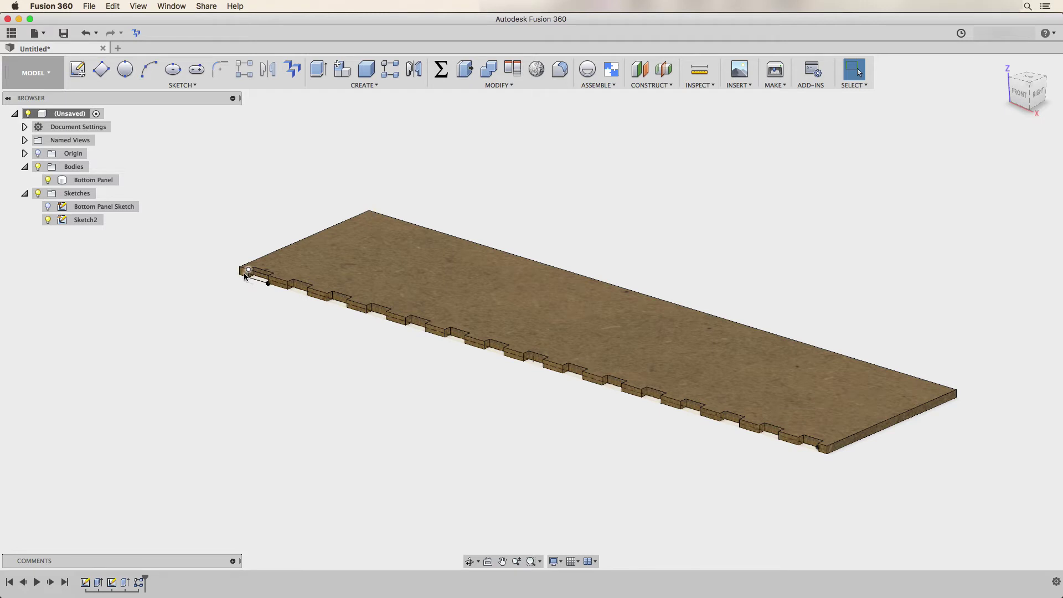
scroll(242, 275, up, 3)
scroll(312, 305, down, 2)
middle_drag(434, 394, 372, 349)
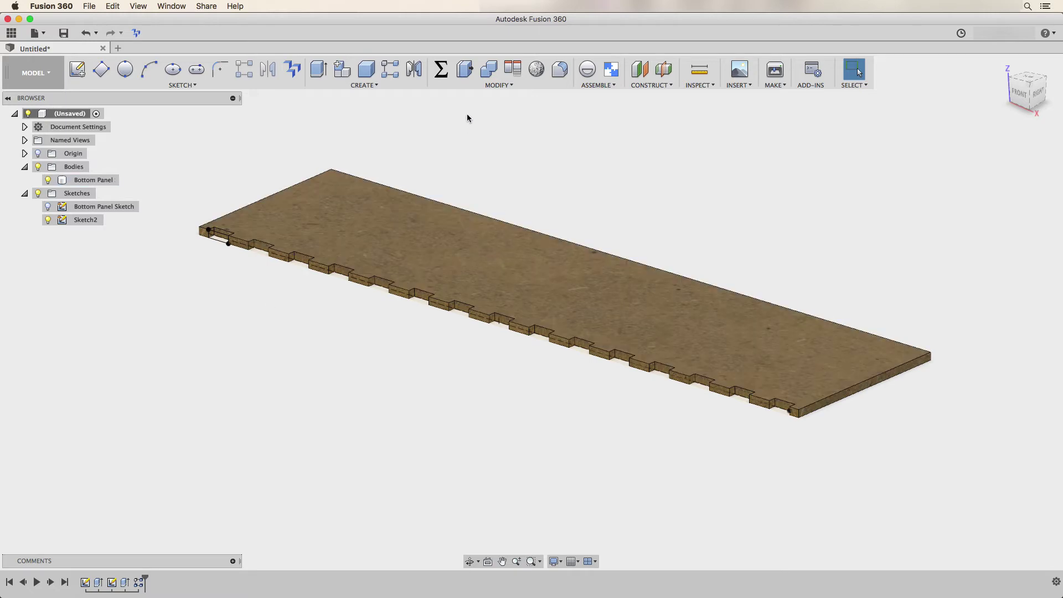
- Set the user parameter length to 150 mm
click(443, 75)
double_click(515, 94)
text(150)
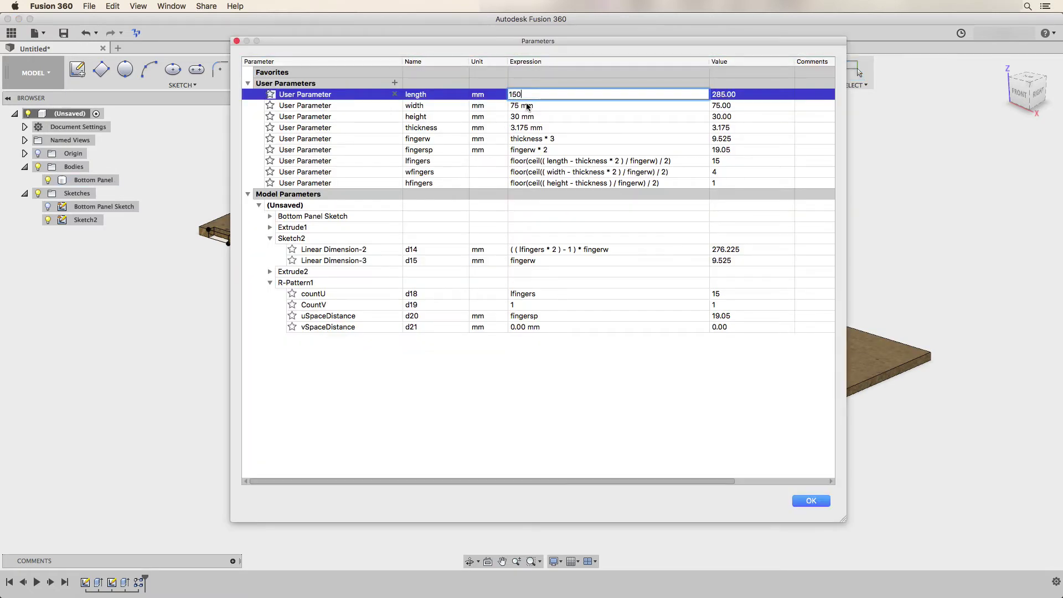
key(Tab)
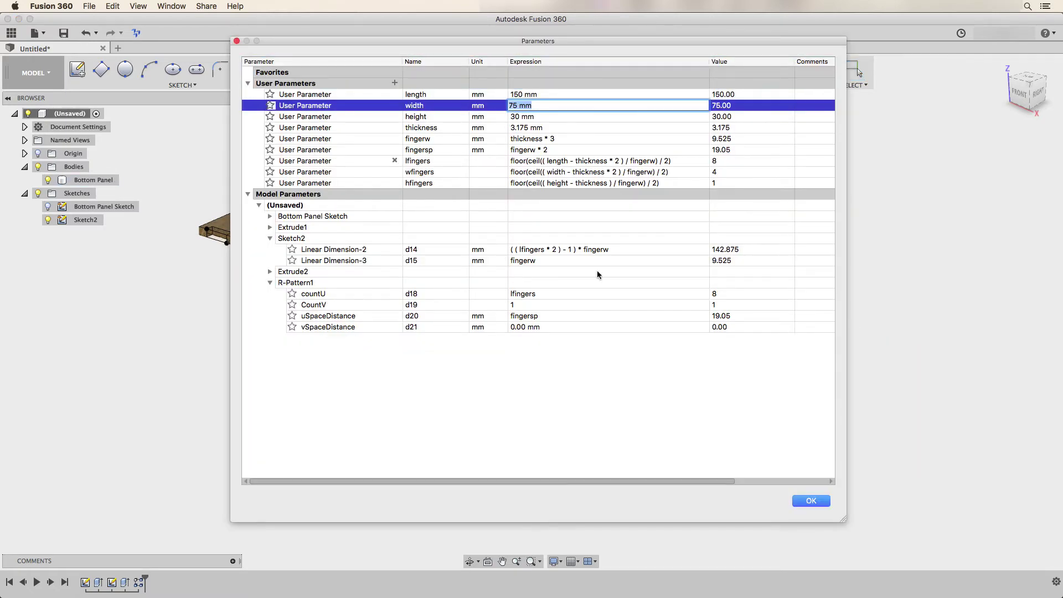
click(810, 500)
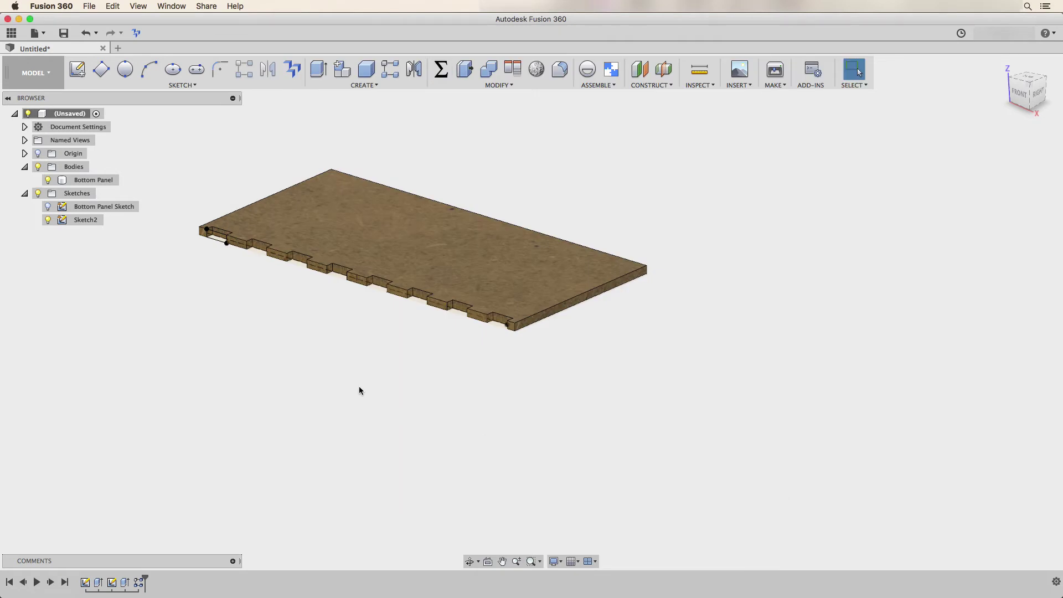
- Hide Sketch2 and rename it Bottom Panel Front Fingers Sketch
click(48, 219)
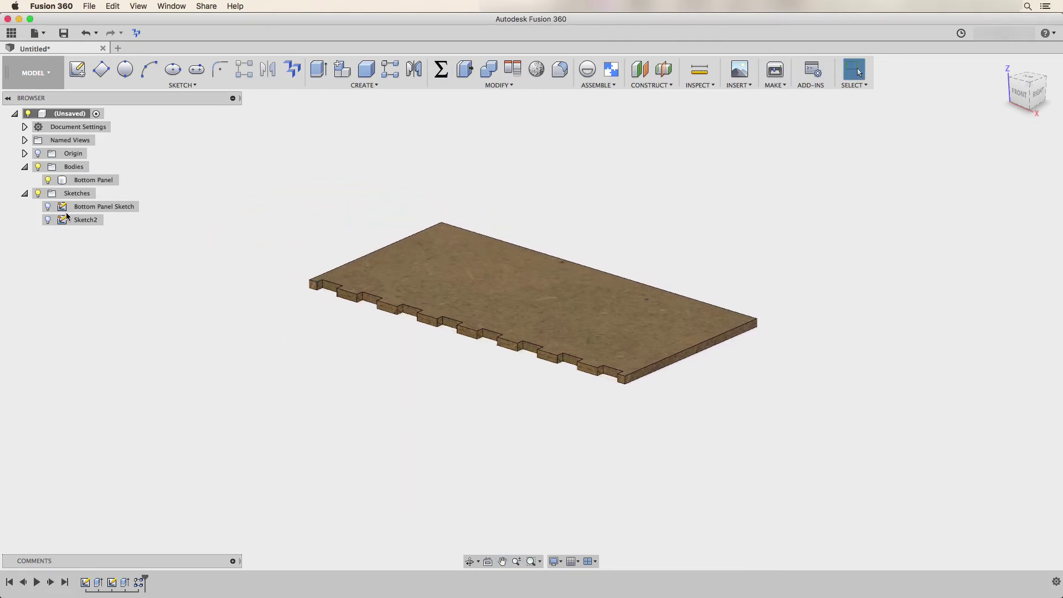
click(78, 222)
click(78, 222)
text(Bo)
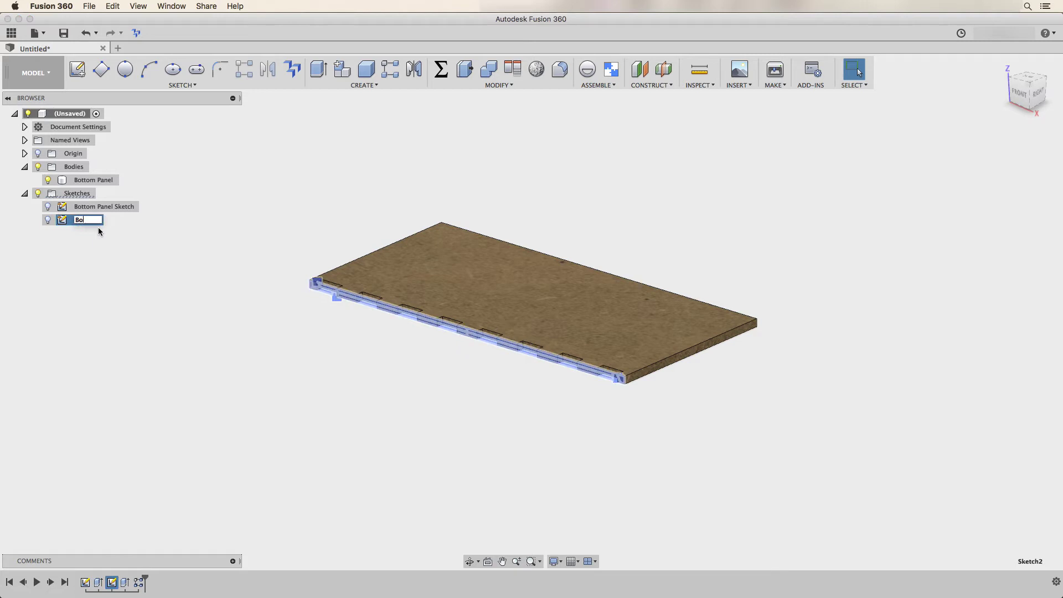
text(ttom Panel Front F)
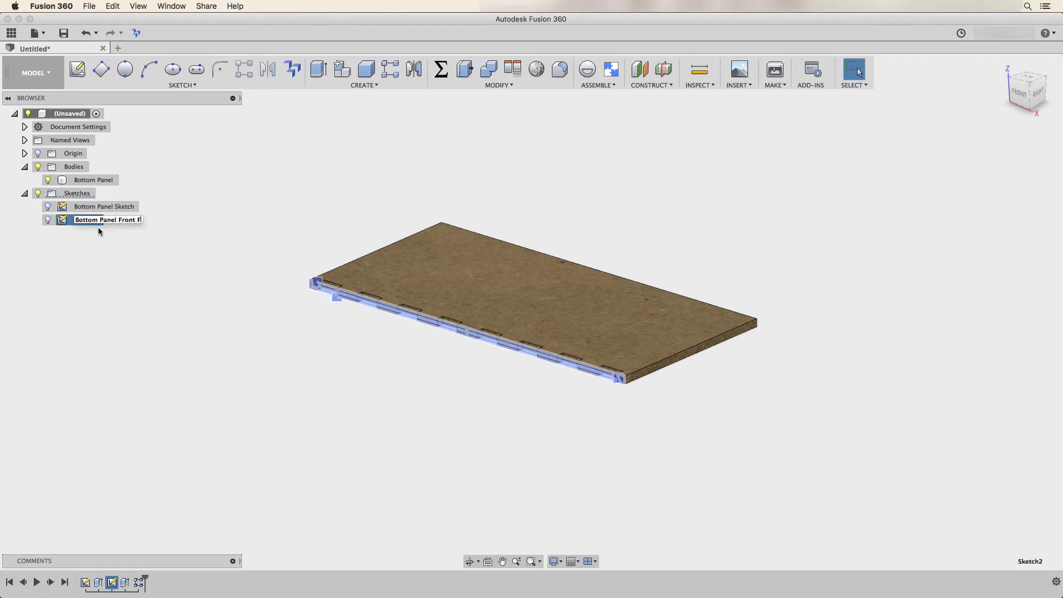
text(ingers Sketch)
key(Return)
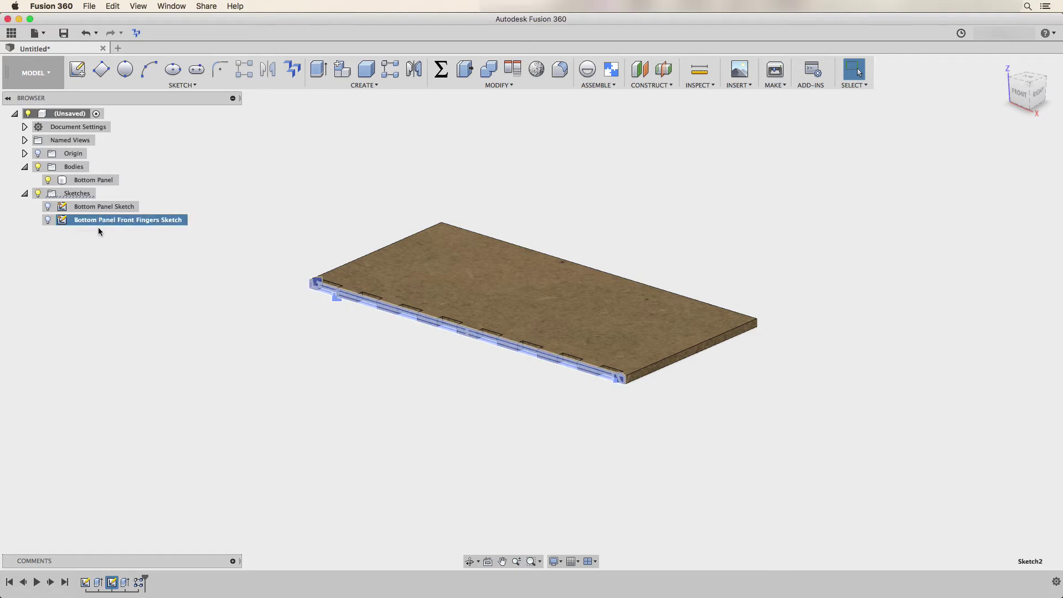
click(232, 339)
- Start a new sketch on the thin left end face of the bottom panel
shift+middle_drag(329, 359, 432, 382)
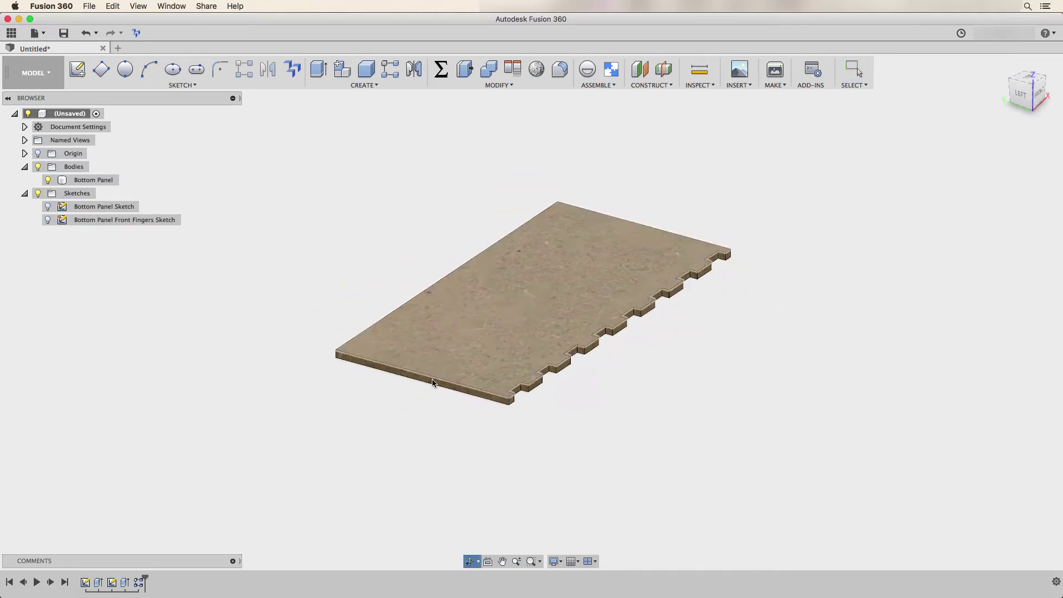
click(87, 73)
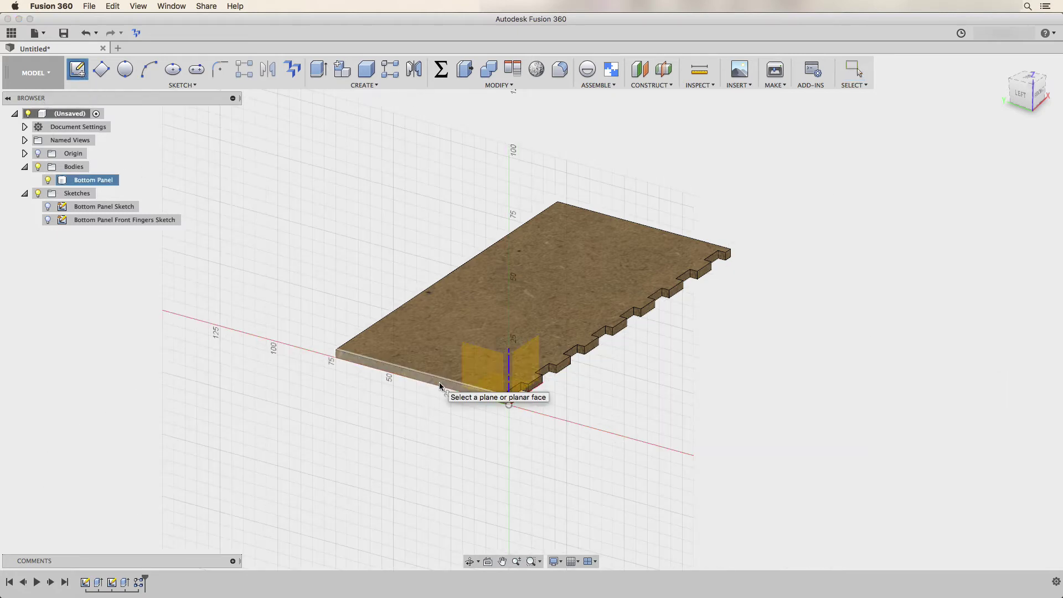
click(479, 374)
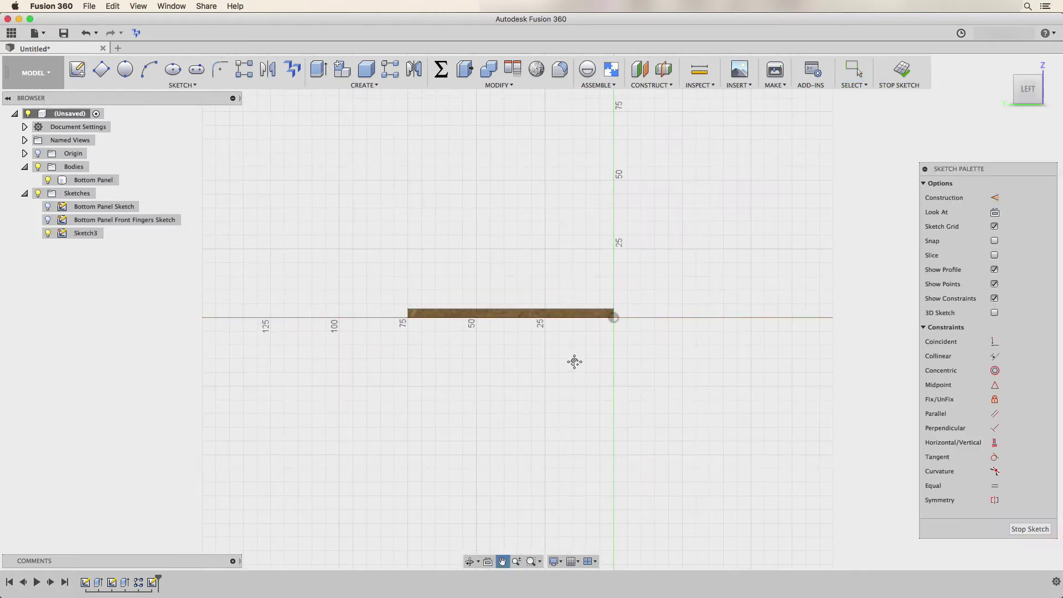
scroll(559, 386, up, 5)
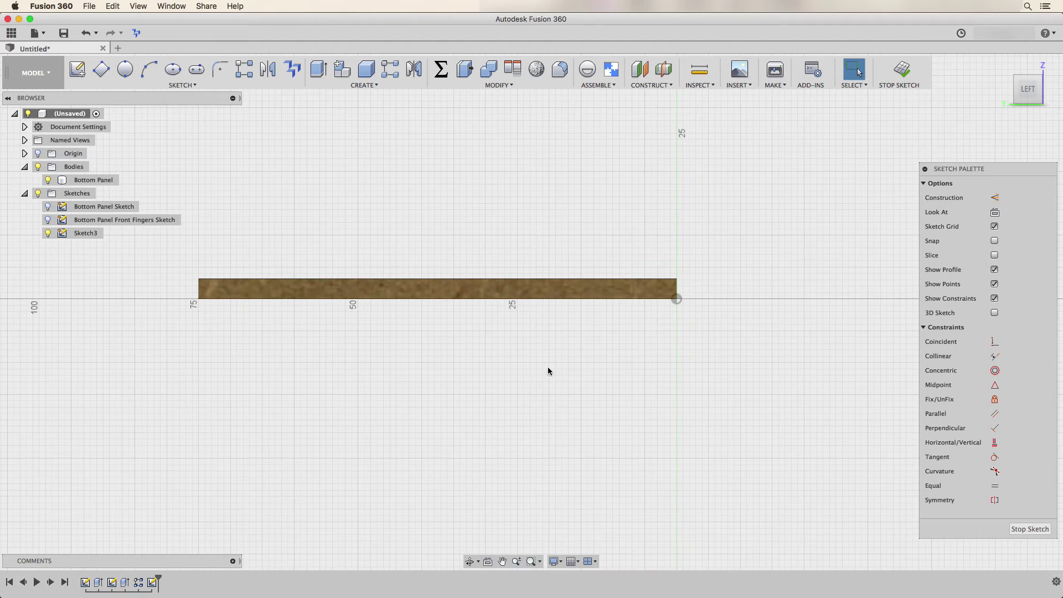
- Draw a vertical construction line between the midpoints of the end face's upper and lower edges
key(x)
key(l)
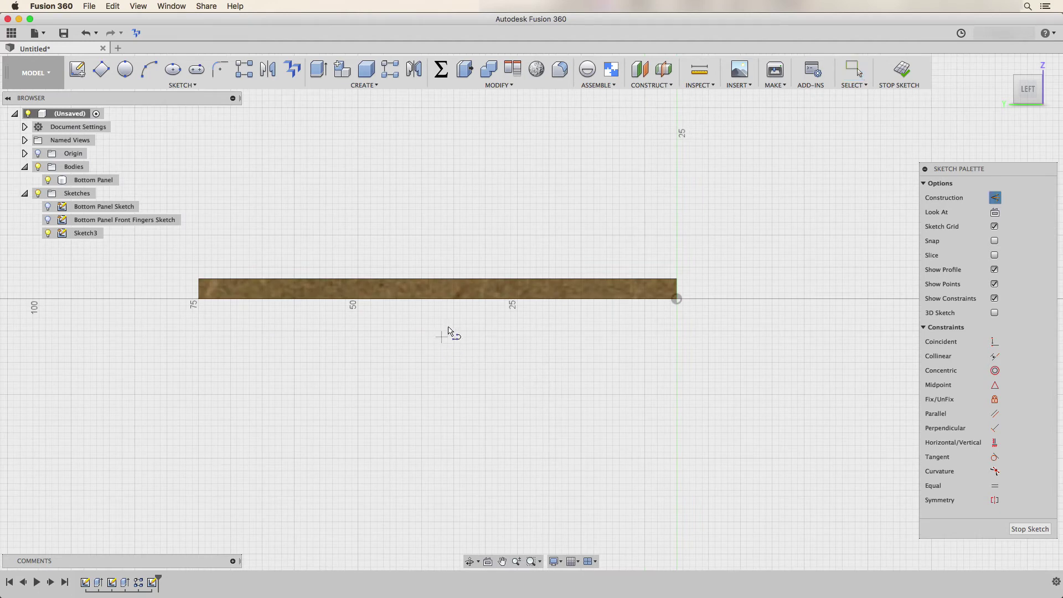
click(437, 279)
double_click(438, 299)
- Draw a horizontal construction line inside the end face, crossing the vertical construction line at about mid-thickness
scroll(455, 365, up, 5)
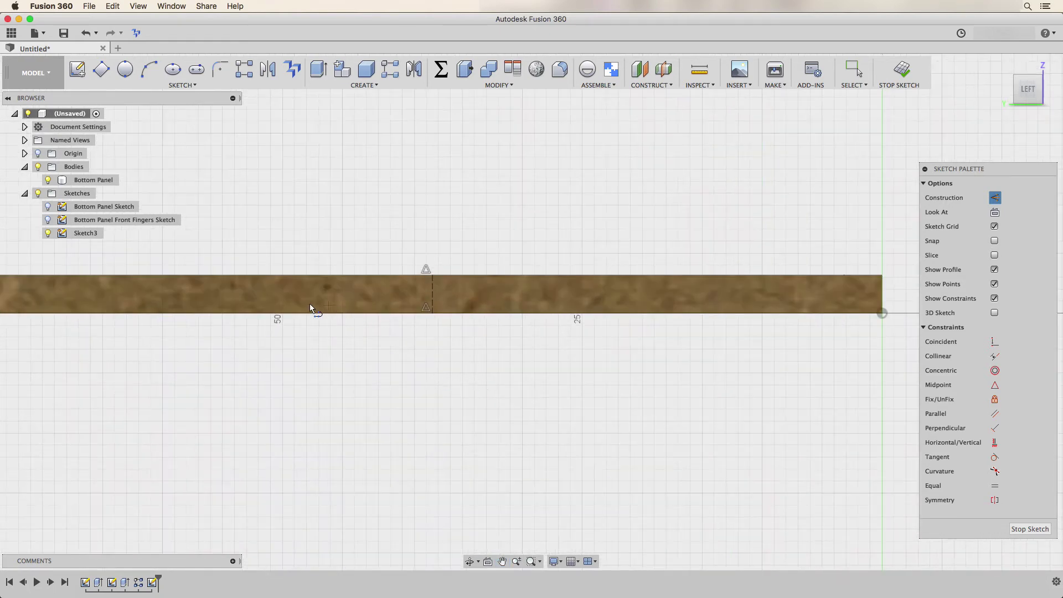
click(203, 294)
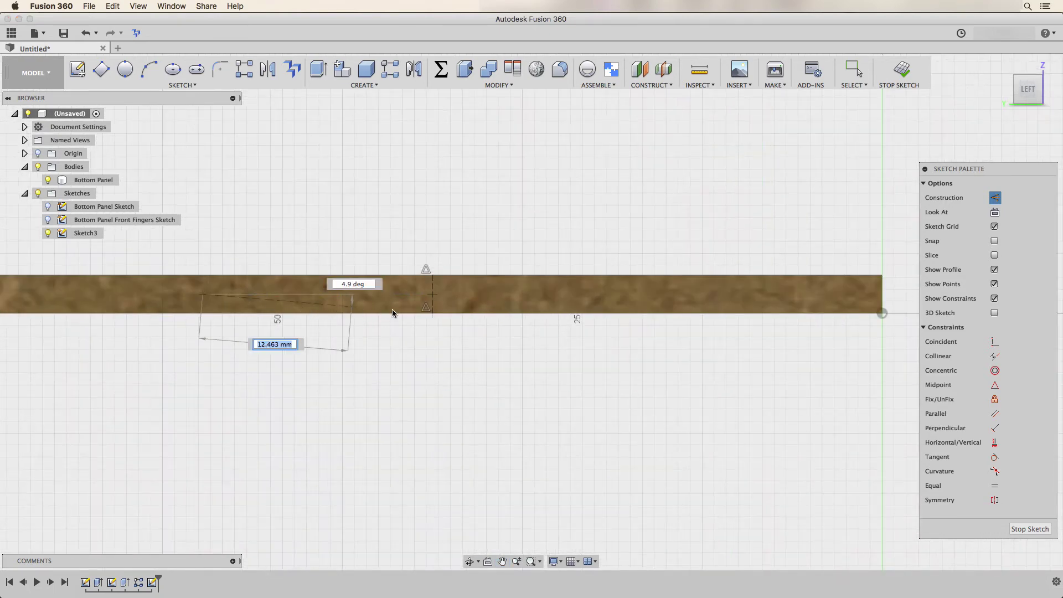
click(585, 294)
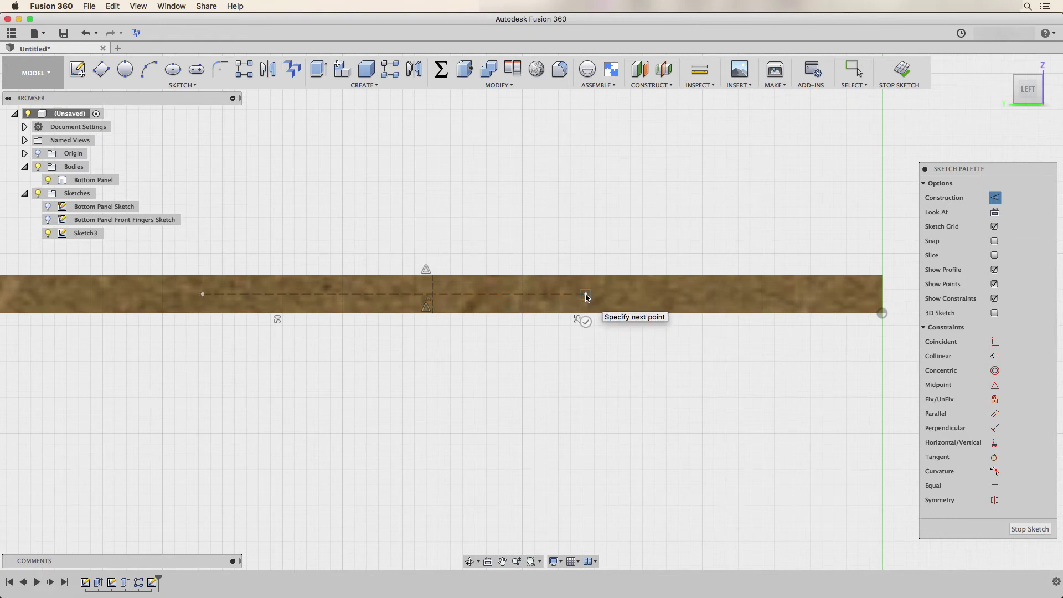
key(Escape)
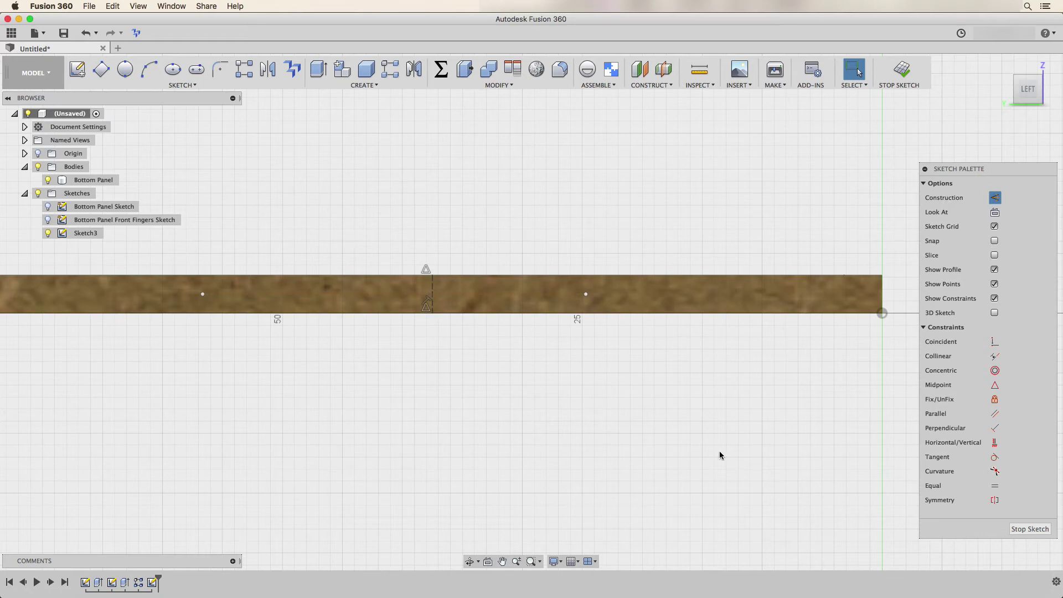
- Constrain the midpoint of the horizontal construction line to the midpoint of the vertical construction line
click(994, 385)
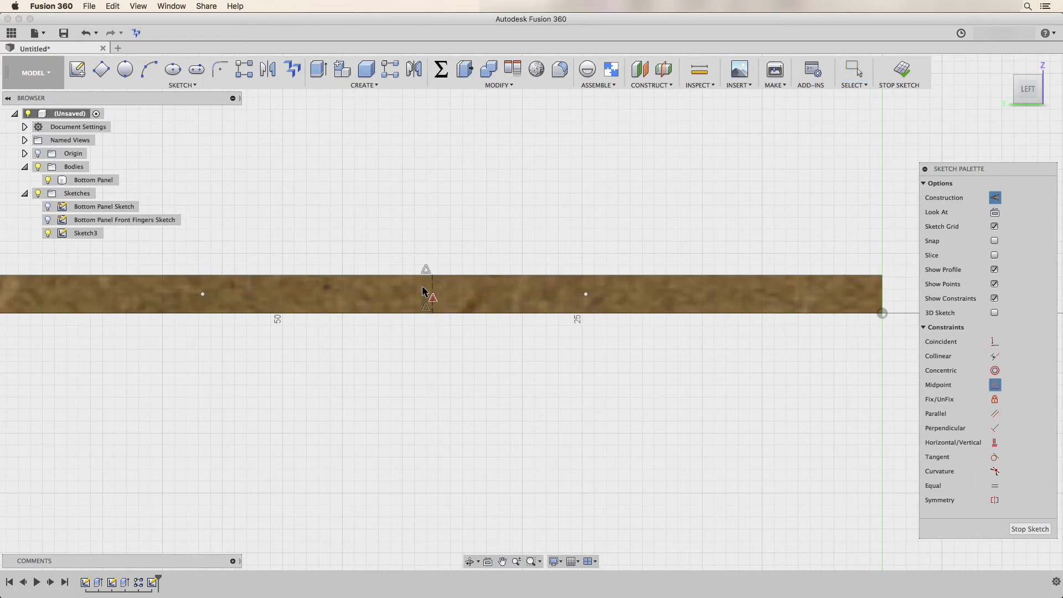
click(434, 289)
click(456, 295)
scroll(477, 347, down, 3)
scroll(475, 347, up, 3)
- Dimension the horizontal construction line's length with the expression ((wfingers*2)-1)*fingerw
key(d)
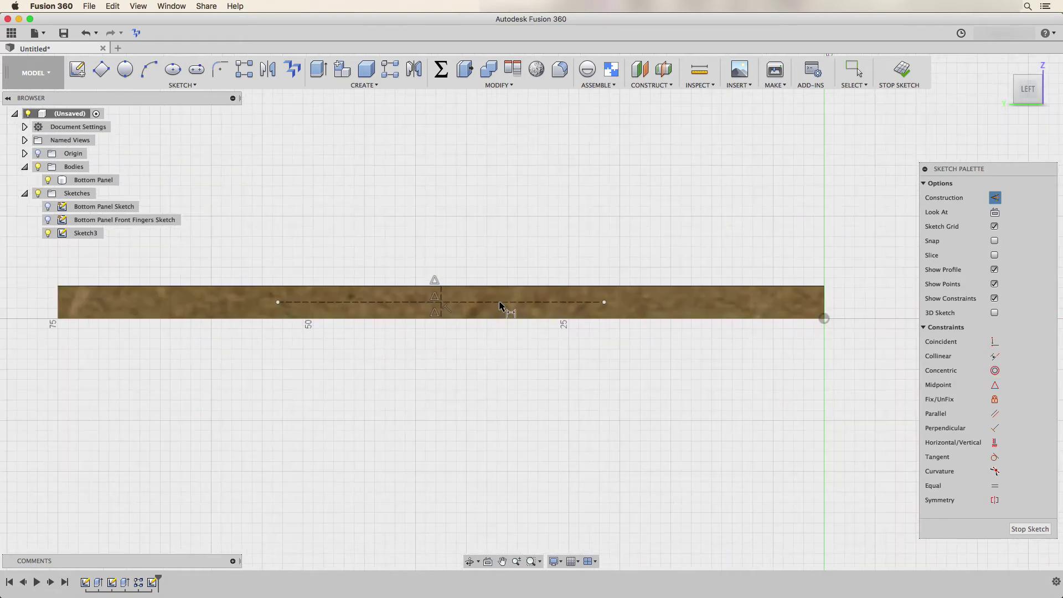
click(503, 302)
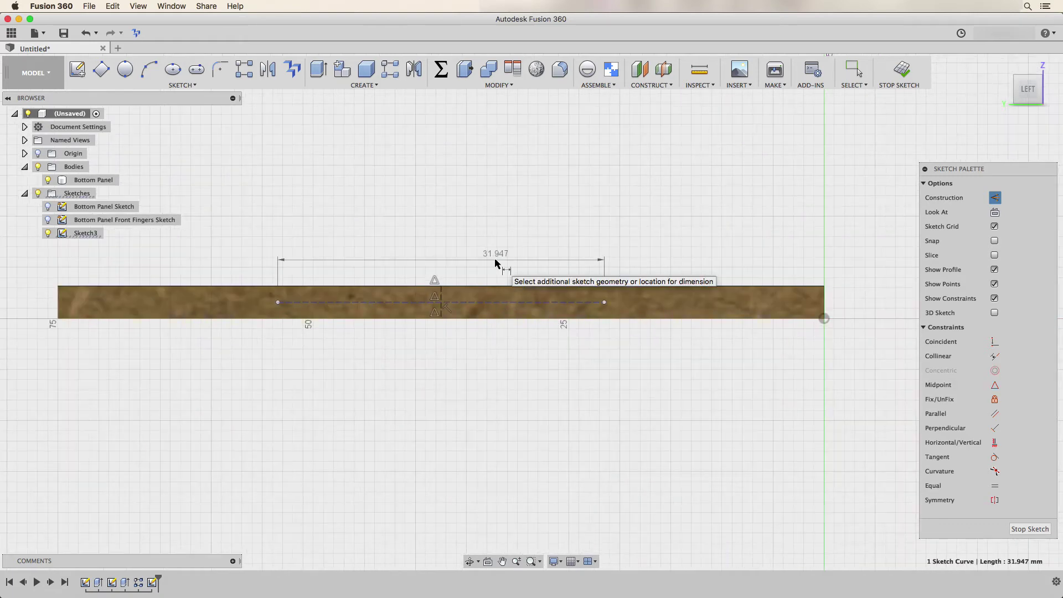
click(495, 259)
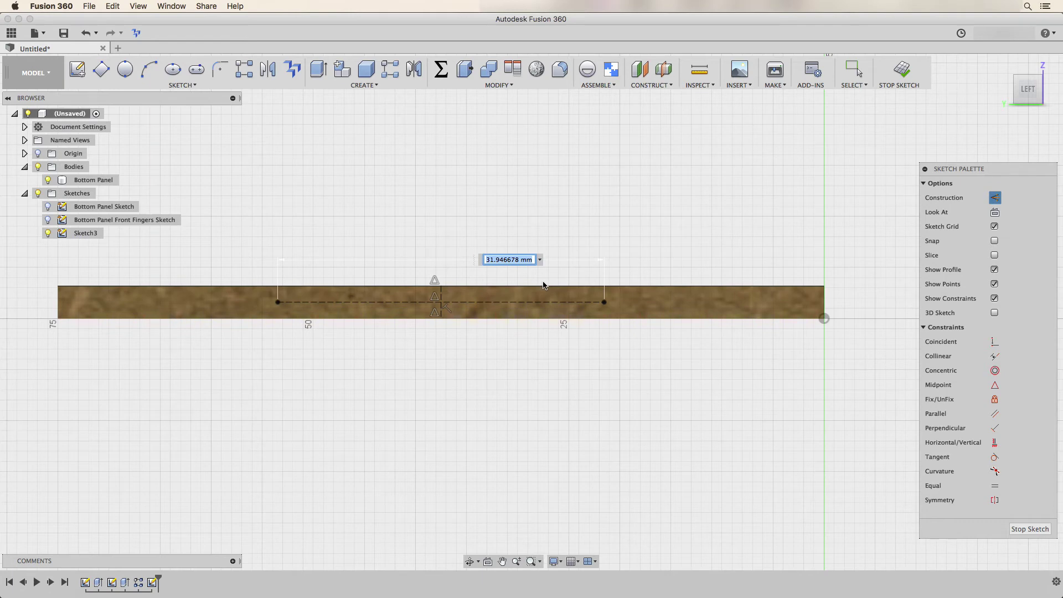
text(((wfingers*2))
text(-1)
text()*fingerw)
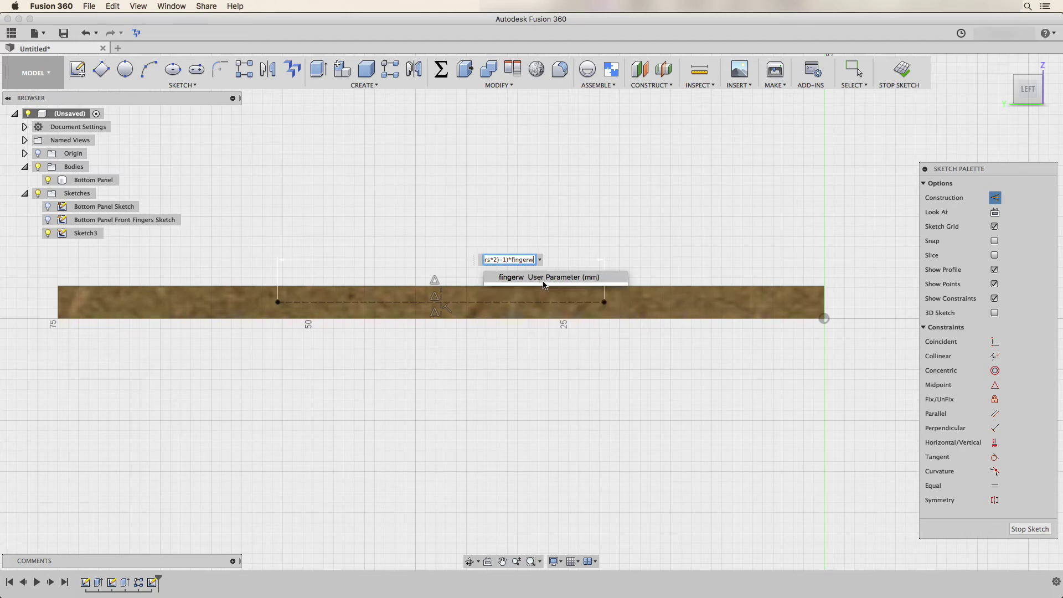
click(543, 285)
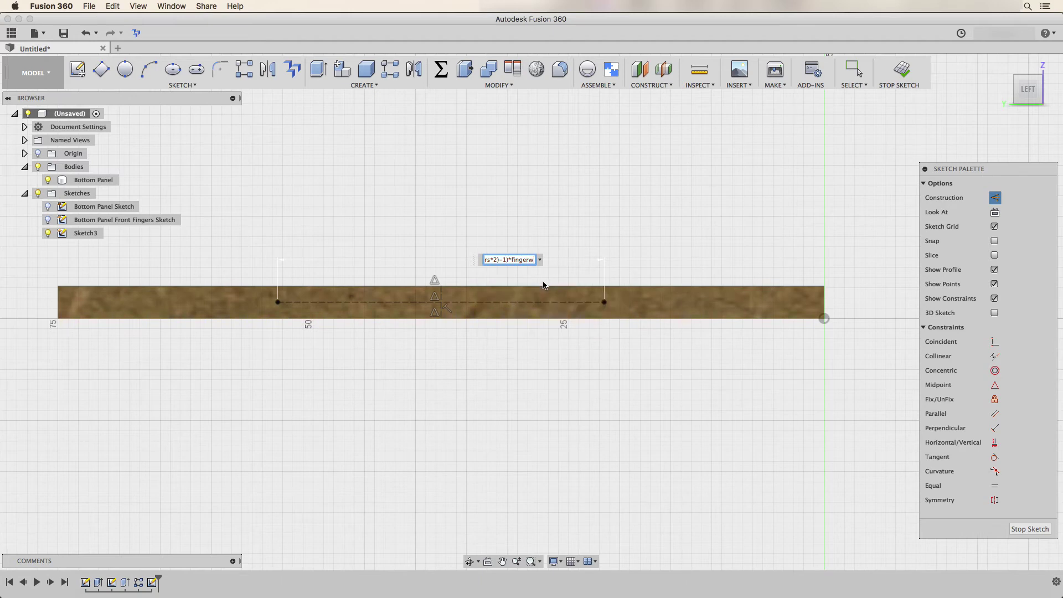
key(Return)
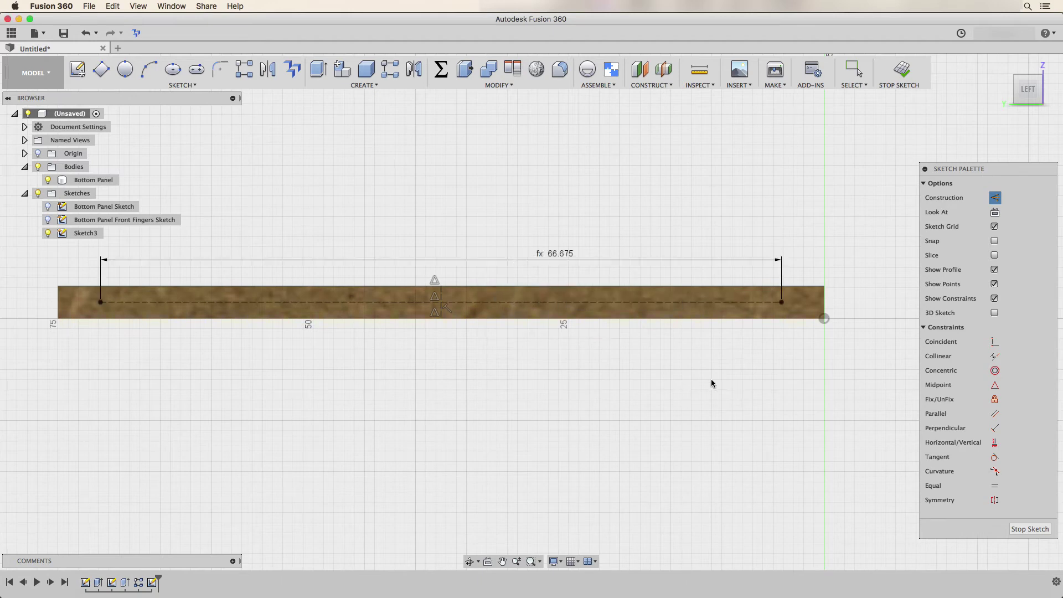
scroll(711, 371, up, 3)
key(r)
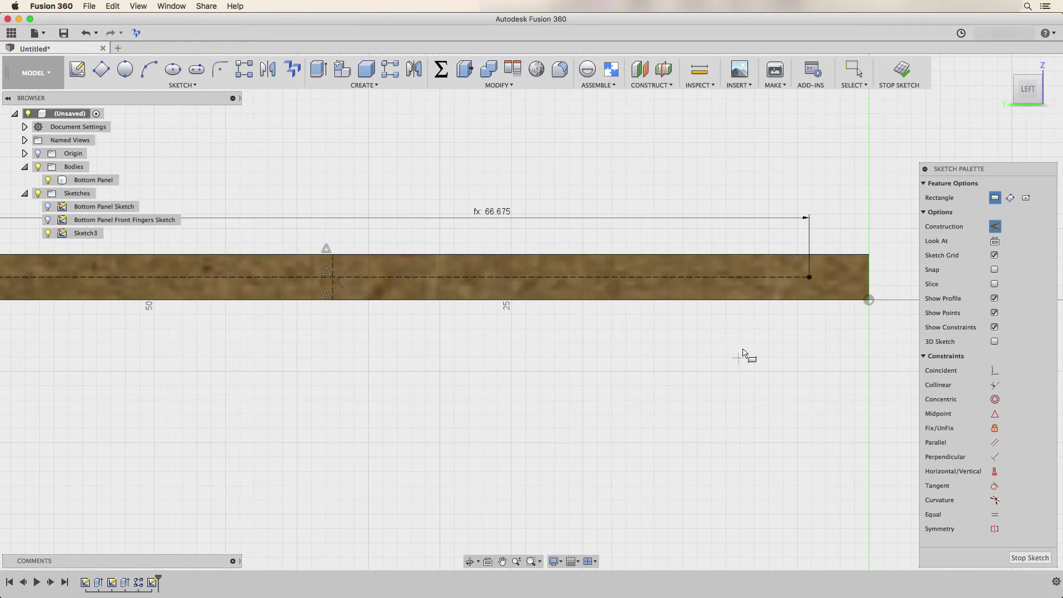
click(791, 300)
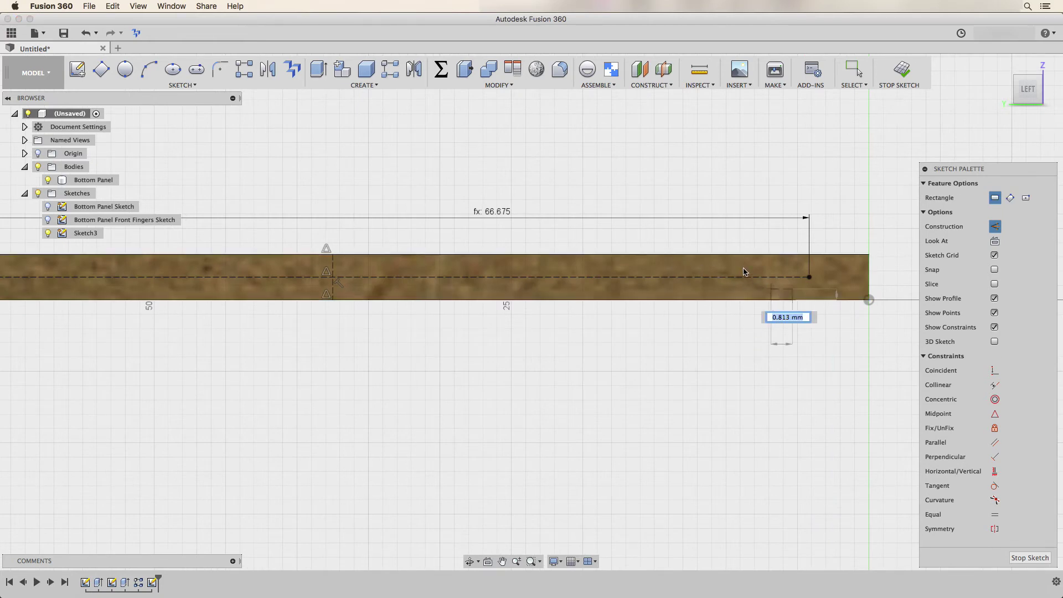
click(707, 254)
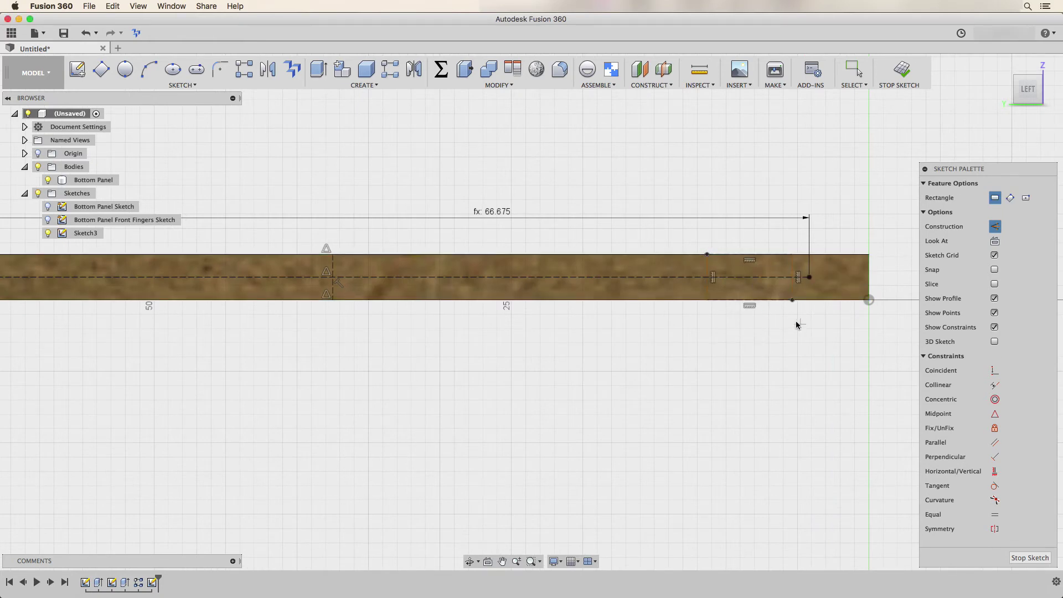
middle_drag(796, 324, 755, 349)
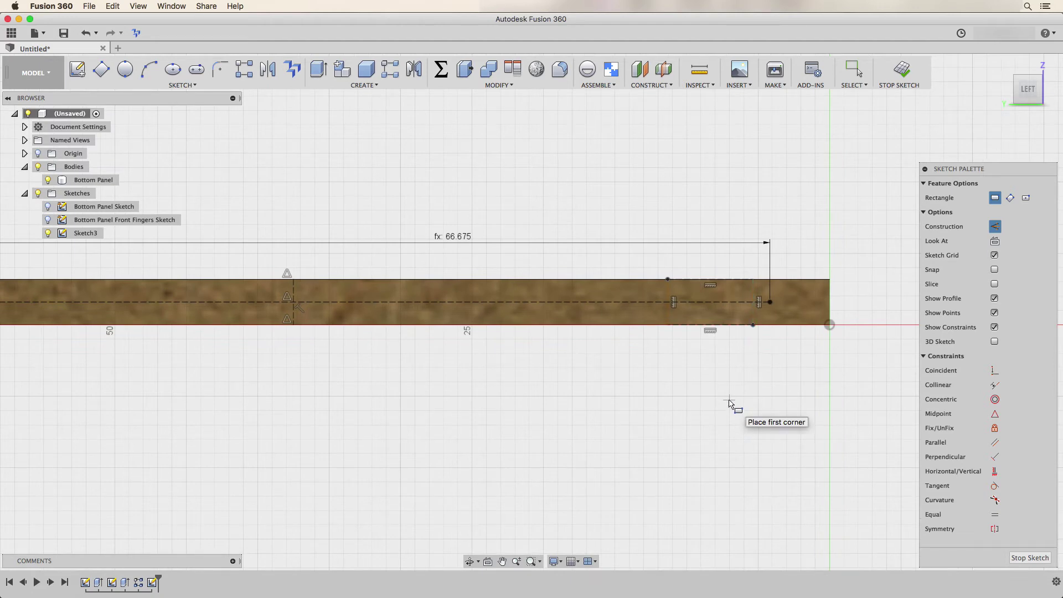
key(Escape)
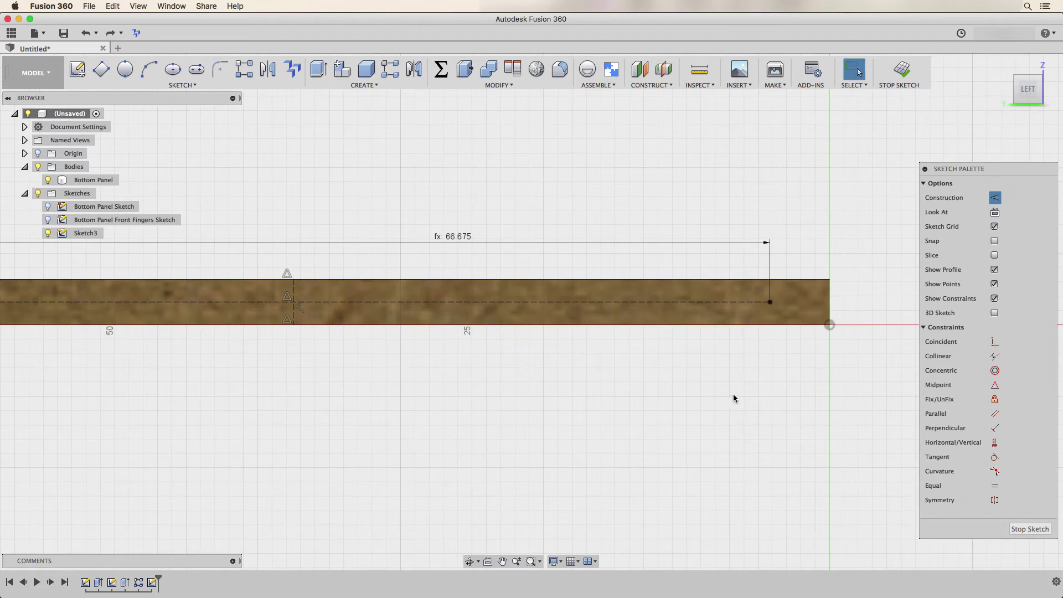
- Draw a solid-line rectangle about 6 mm wide across the full panel thickness, near the construction line's end at the front corner
key(r)
click(750, 325)
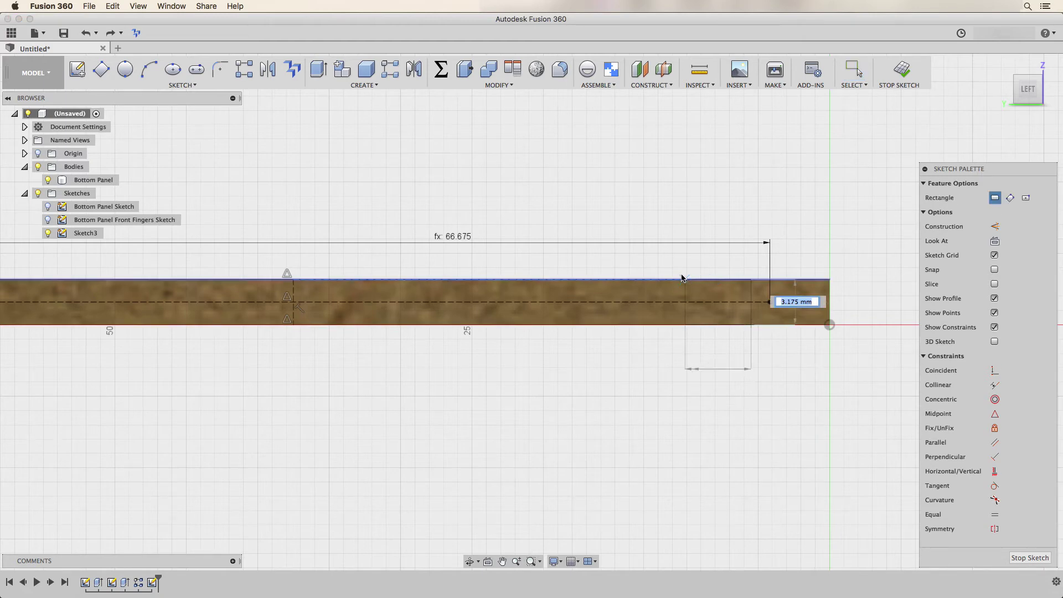
click(664, 279)
key(Escape)
scroll(736, 376, up, 2)
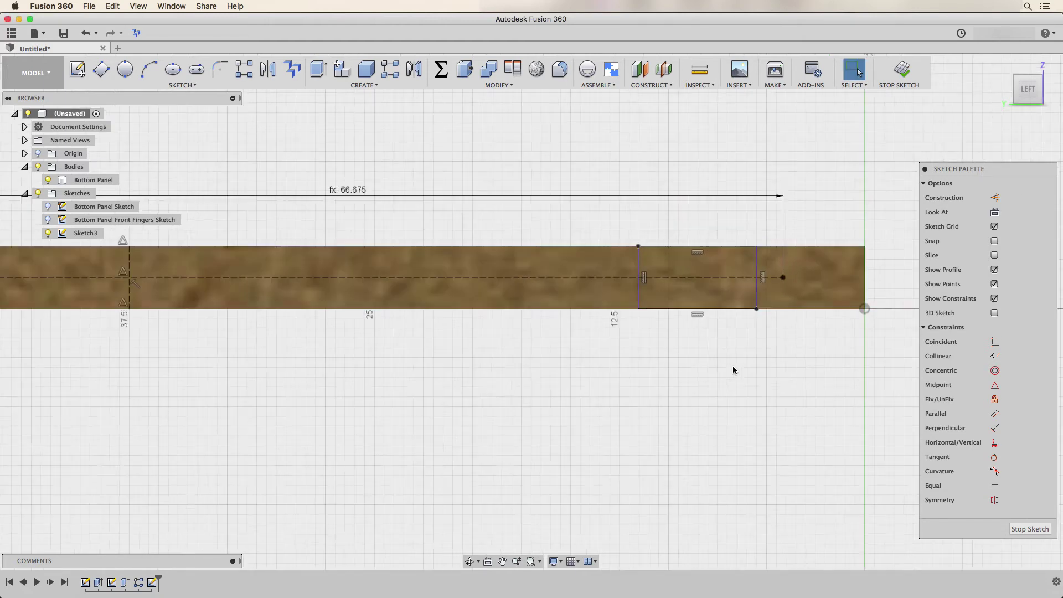
- Dimension the rectangle's width with the parameter fingerw
key(d)
click(717, 309)
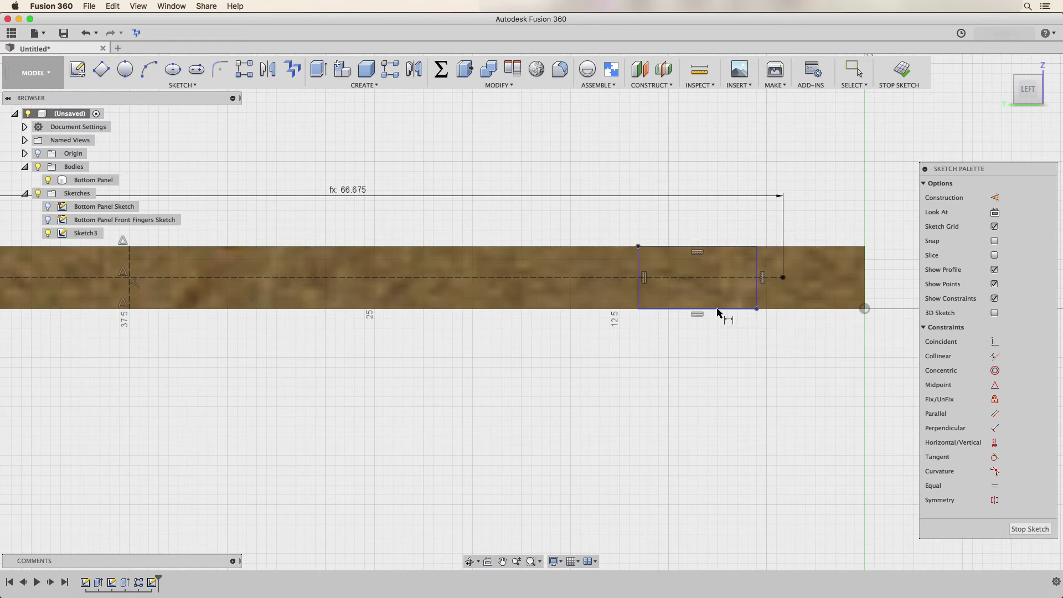
click(718, 342)
text(fingerw)
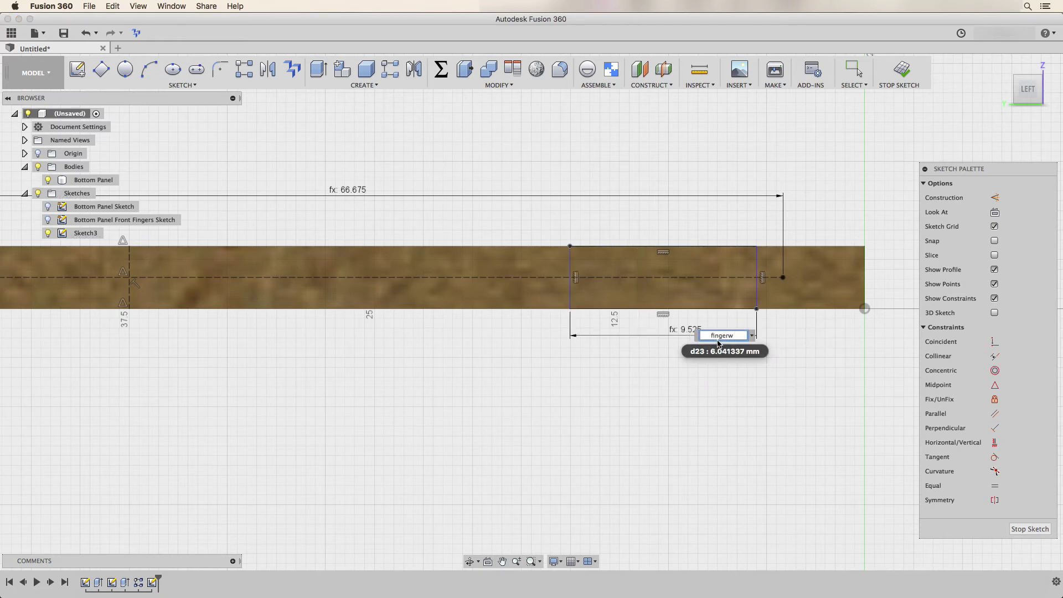
key(Return)
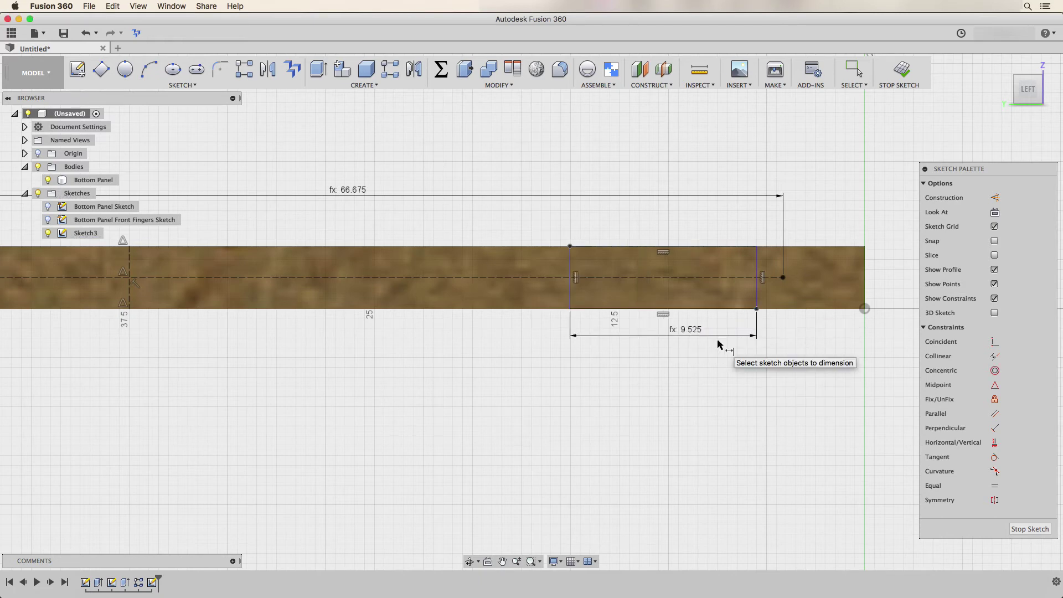
key(Escape)
- Make the rectangle's side nearest the front corner coincident with the construction line's endpoint and finish the sketch
scroll(730, 368, down, 3)
scroll(788, 369, up, 4)
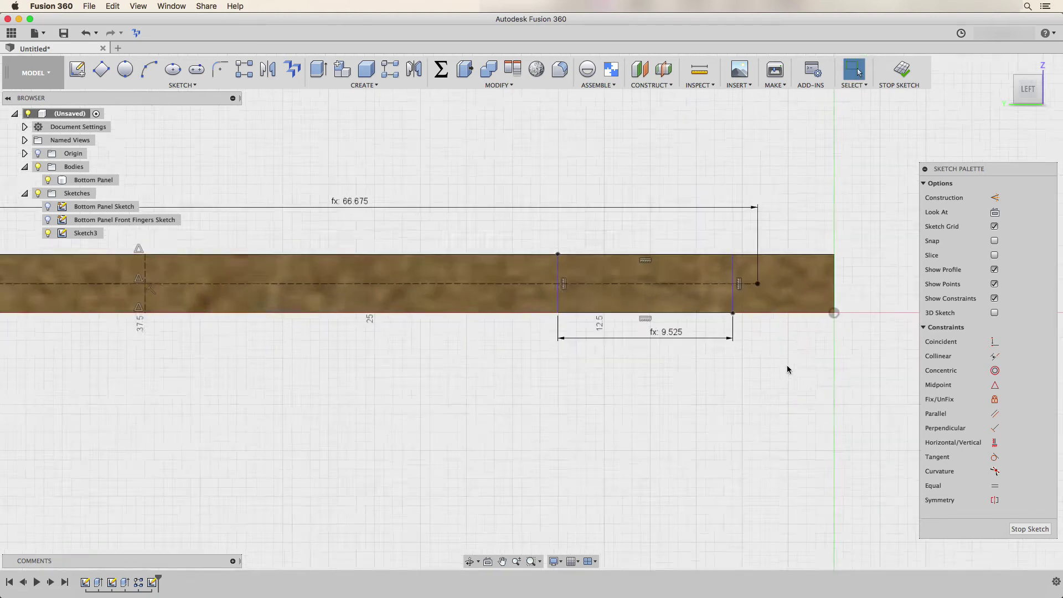
click(996, 342)
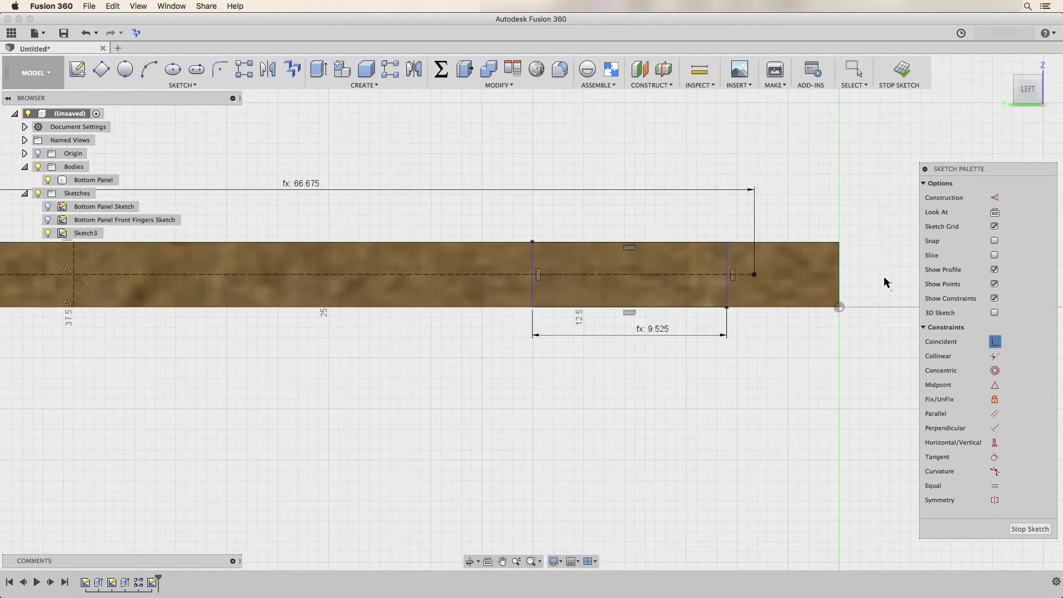
click(754, 275)
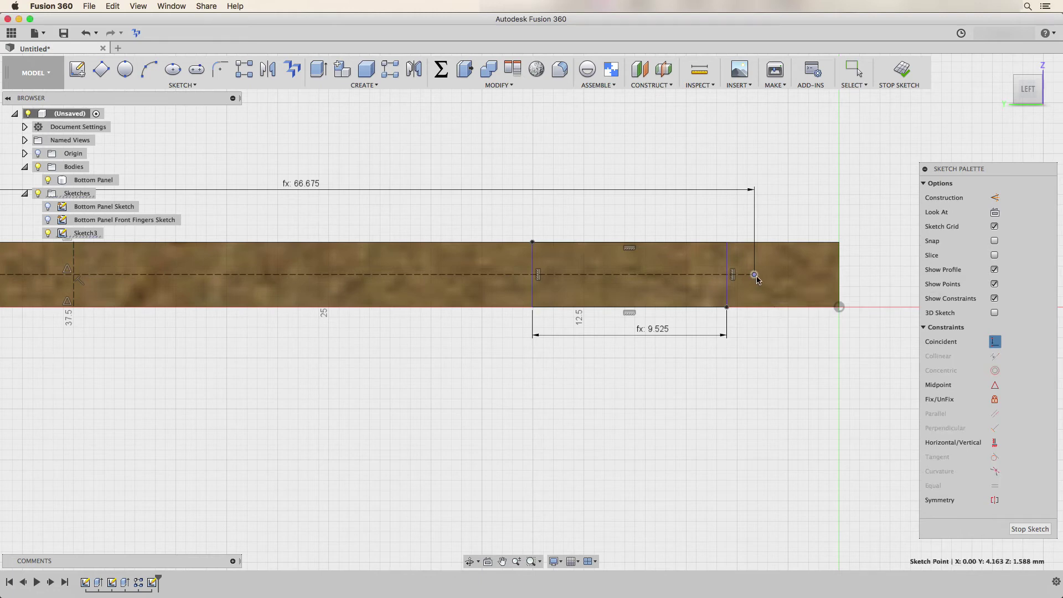
click(726, 264)
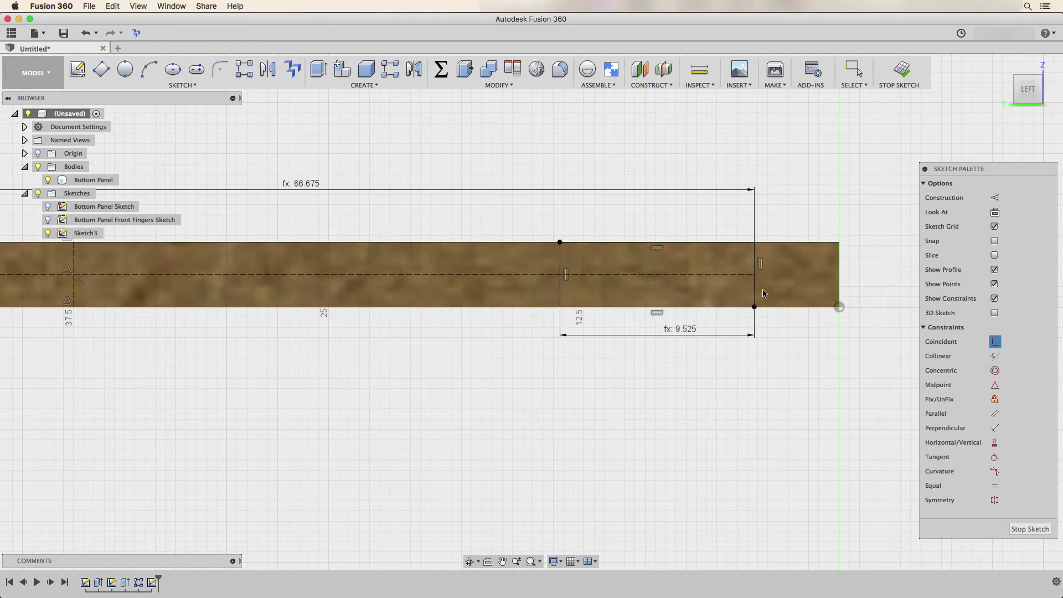
scroll(793, 333, down, 3)
shift+middle_drag(837, 265, 941, 166)
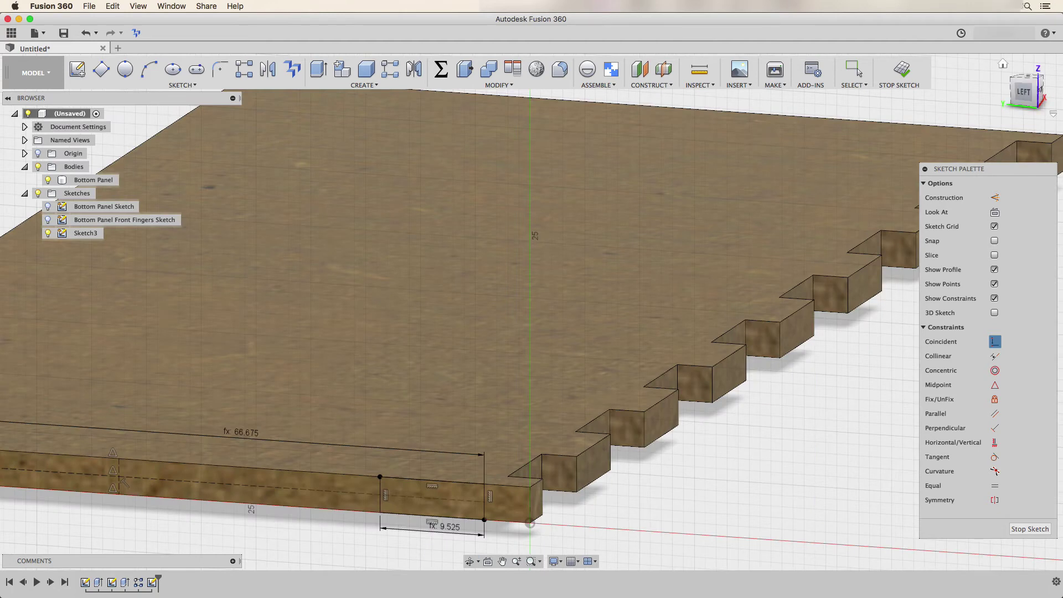
click(902, 69)
- Extrude the rectangle profile as a cut into the bottom panel with a distance of -thickness
scroll(472, 512, down, 5)
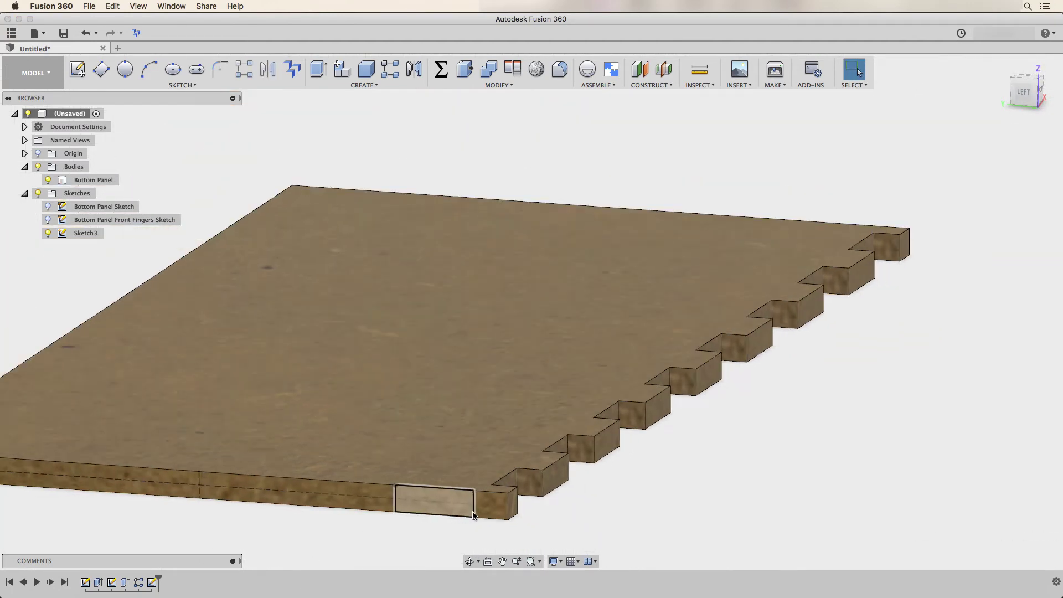
middle_drag(403, 520, 503, 349)
key(e)
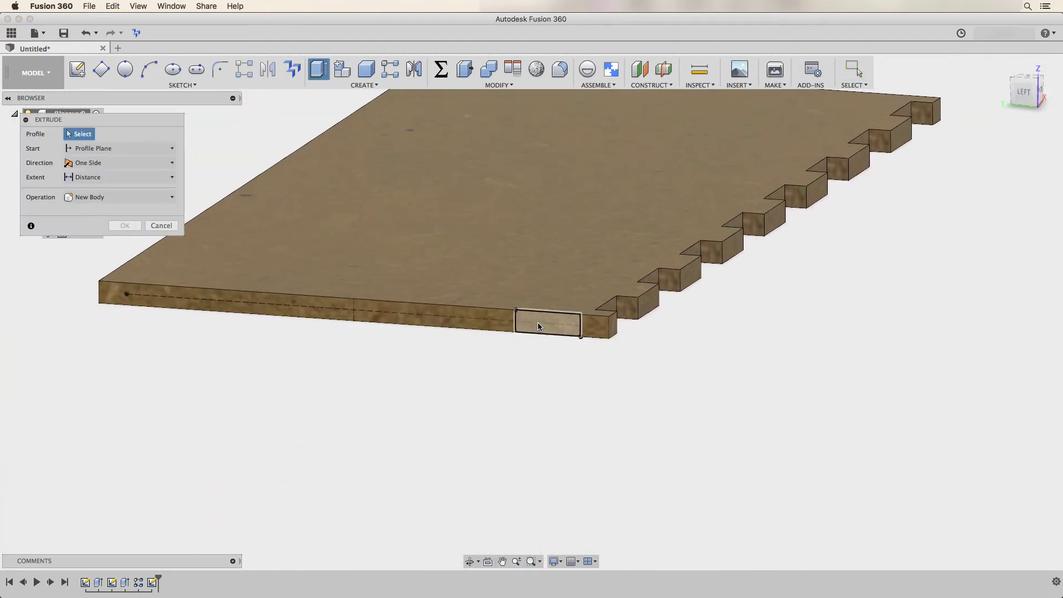
click(545, 322)
text(-tchikn)
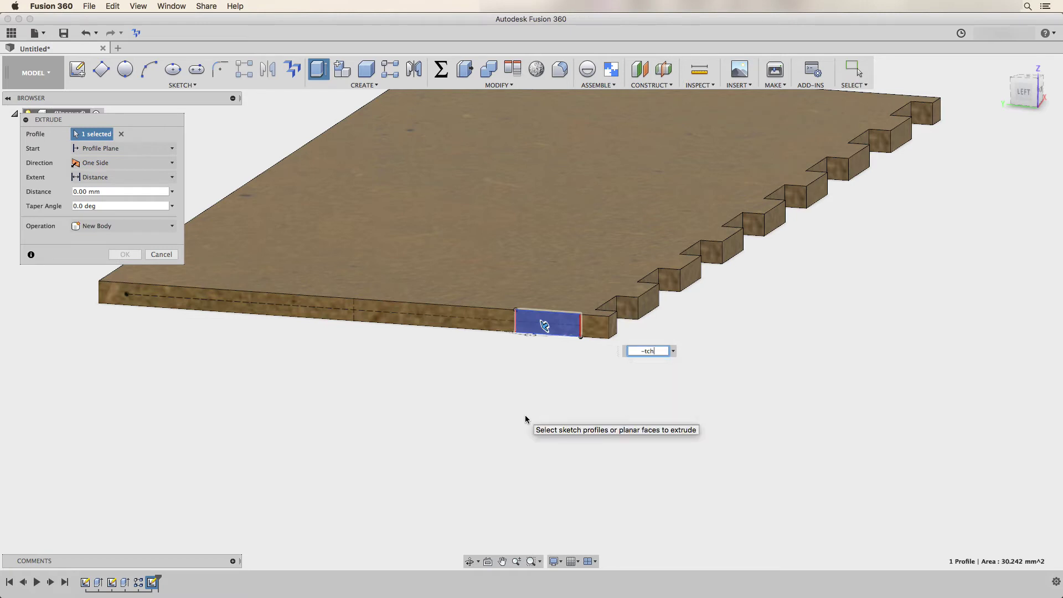
key(BackSpace)
key(BackSpace)
key(BackSpace)
key(BackSpace)
key(BackSpace)
key(BackSpace)
text(thickness)
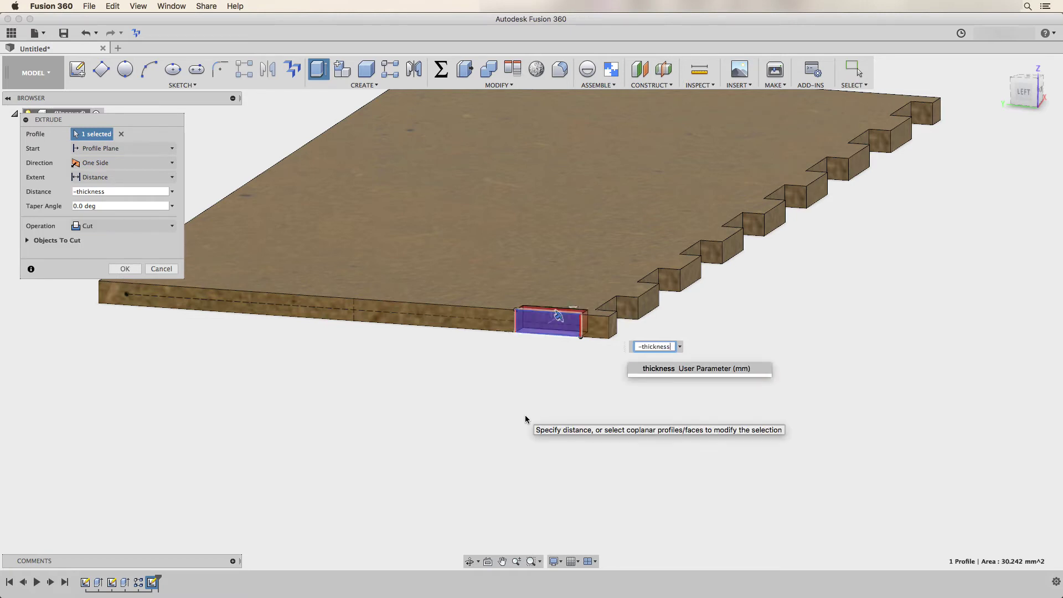
key(Return)
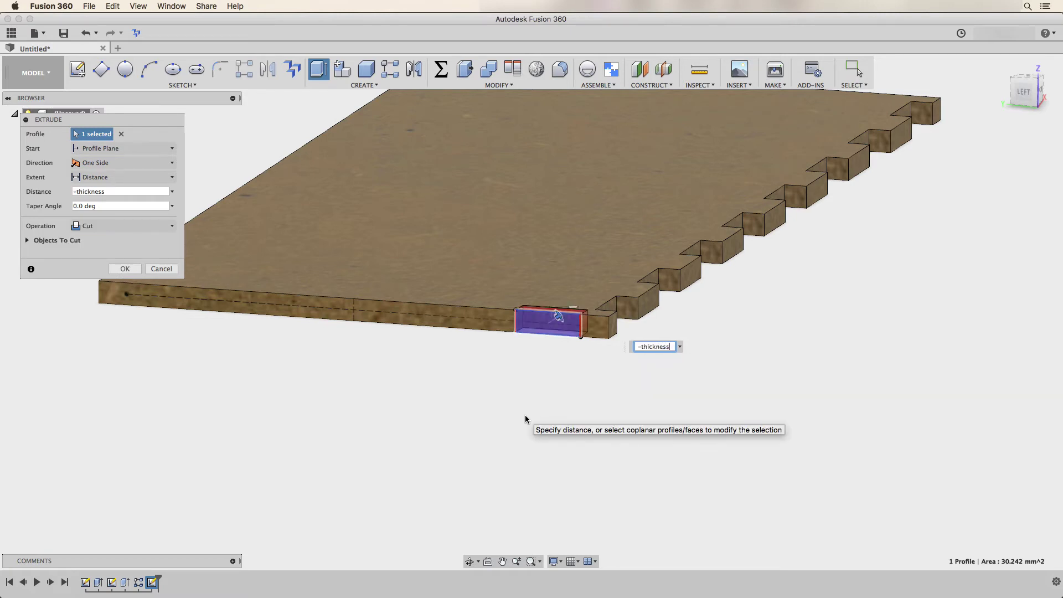
key(Return)
- Start a rectangular feature pattern of the new notch cut, directed along the lower edge of the panel's left end
scroll(529, 404, down, 2)
scroll(530, 403, up, 3)
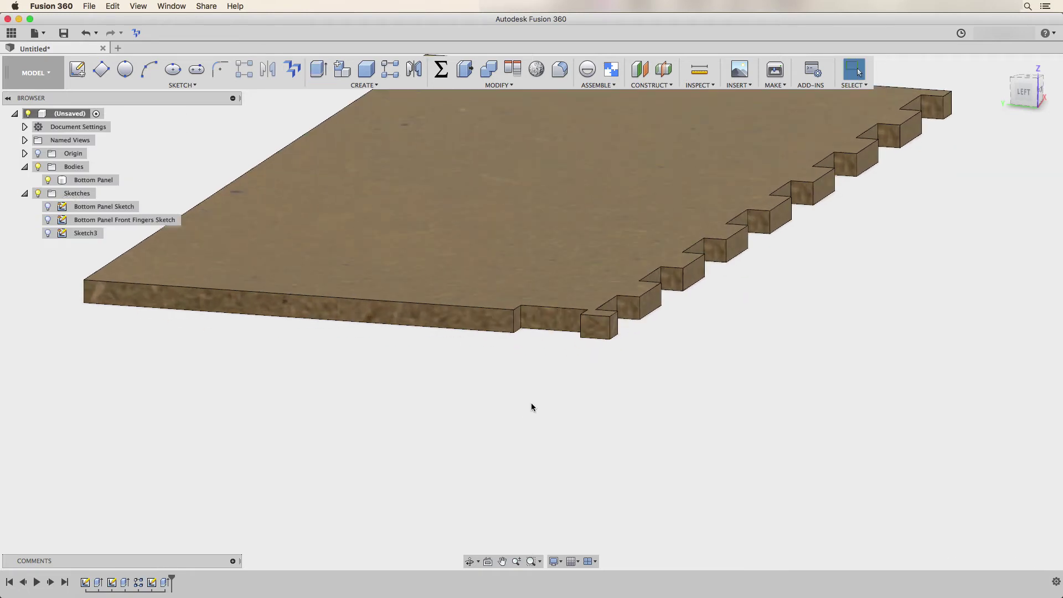
shift+middle_drag(530, 403, 643, 450)
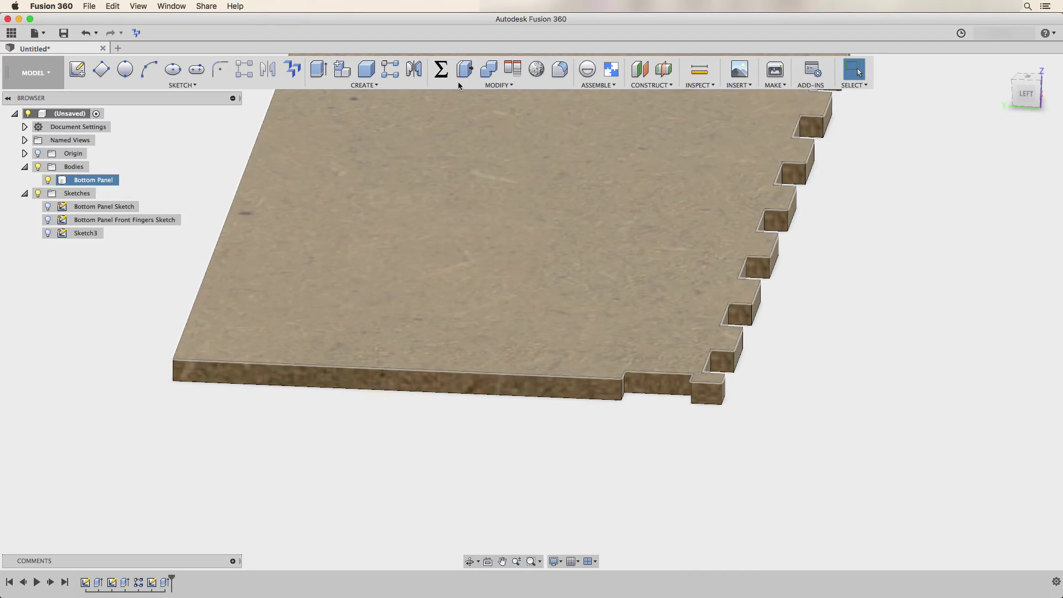
click(390, 69)
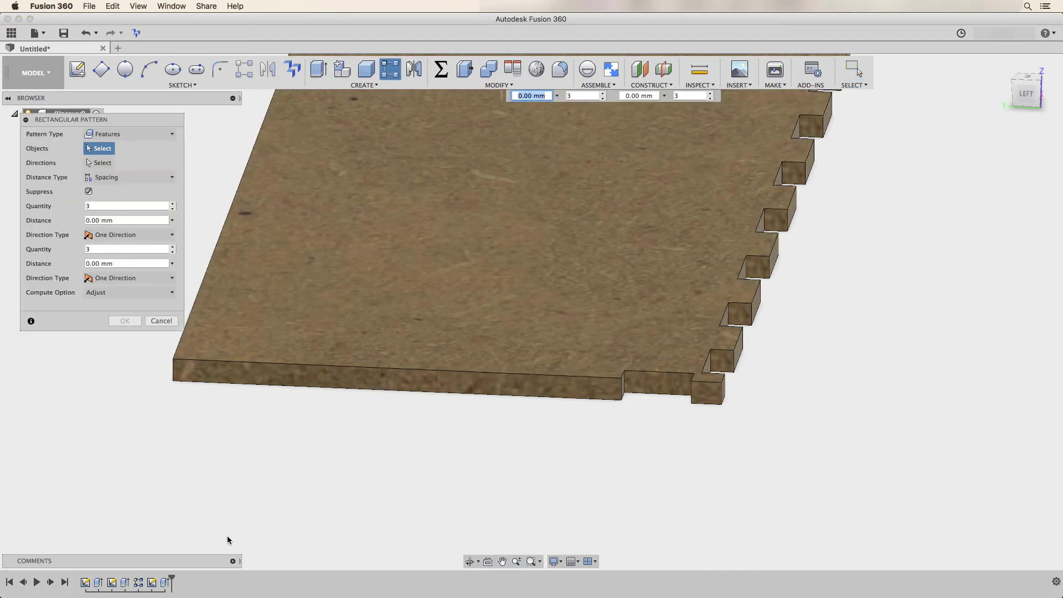
click(169, 584)
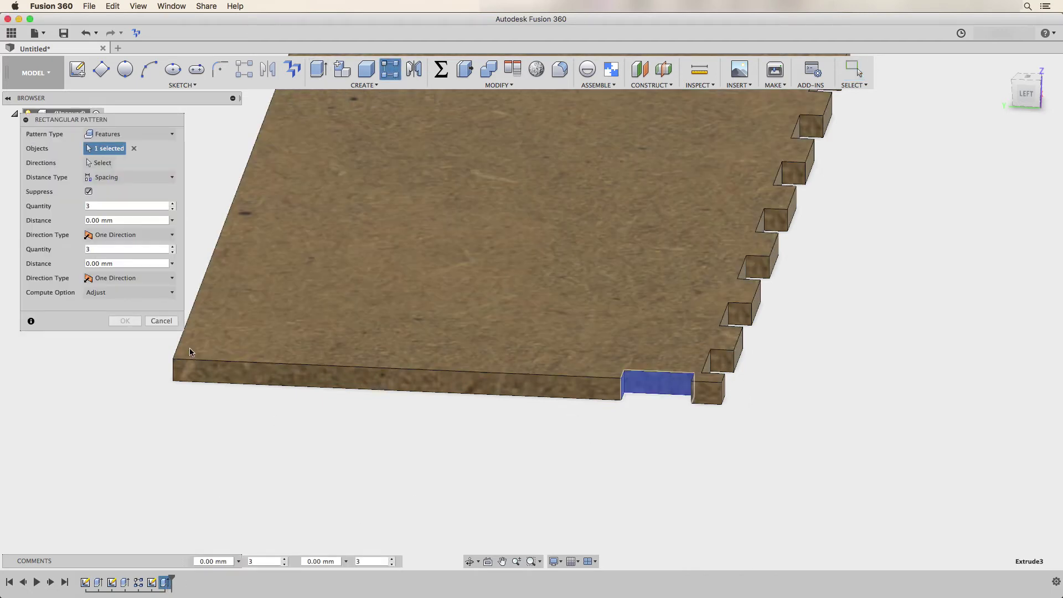
click(100, 162)
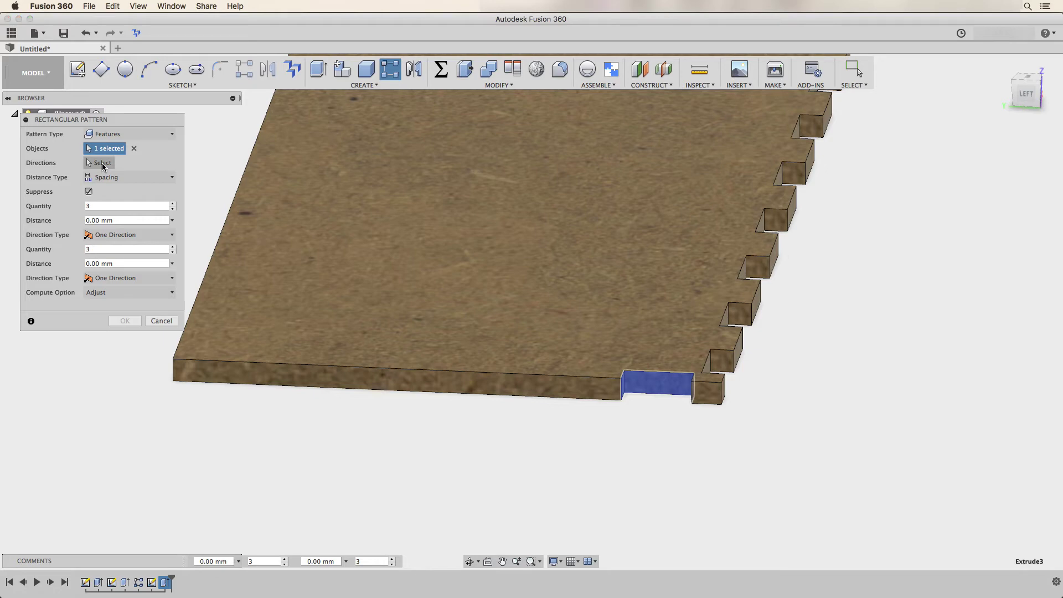
click(709, 404)
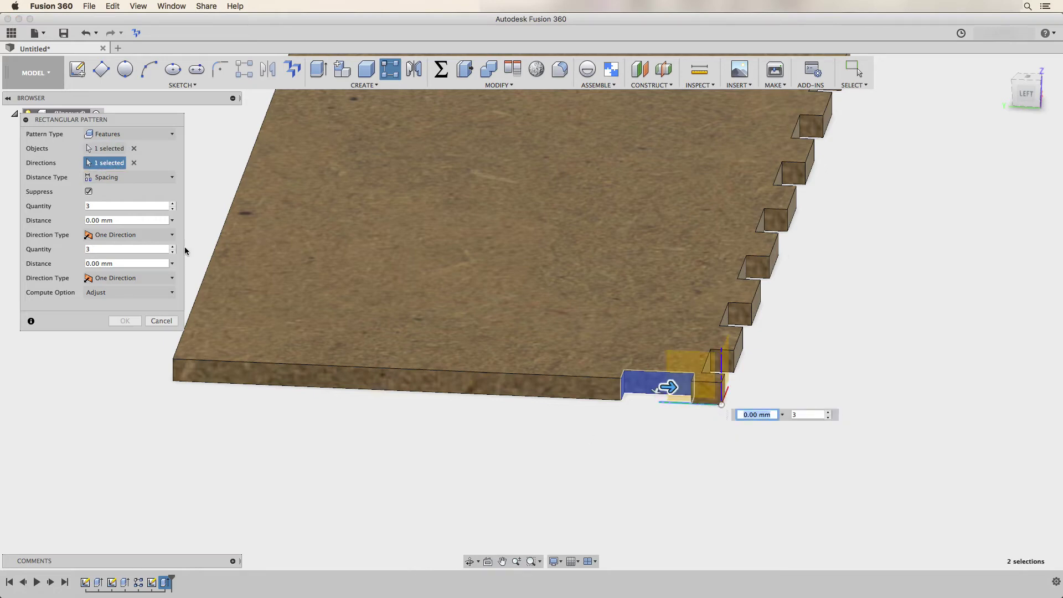
- Set the pattern quantity to wfingers and the distance to -fingersp, and create the pattern
click(139, 221)
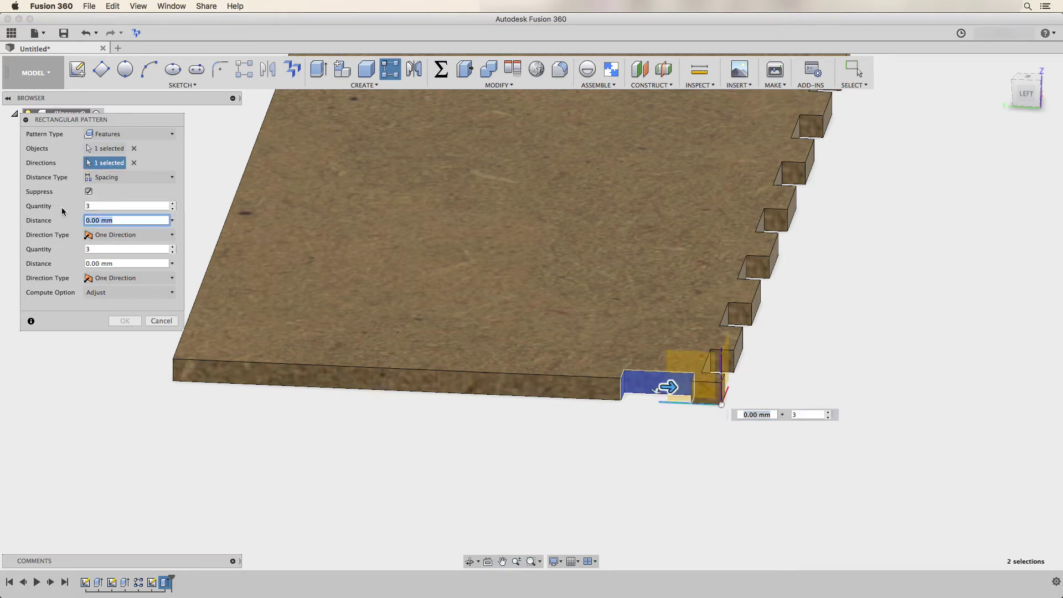
click(122, 207)
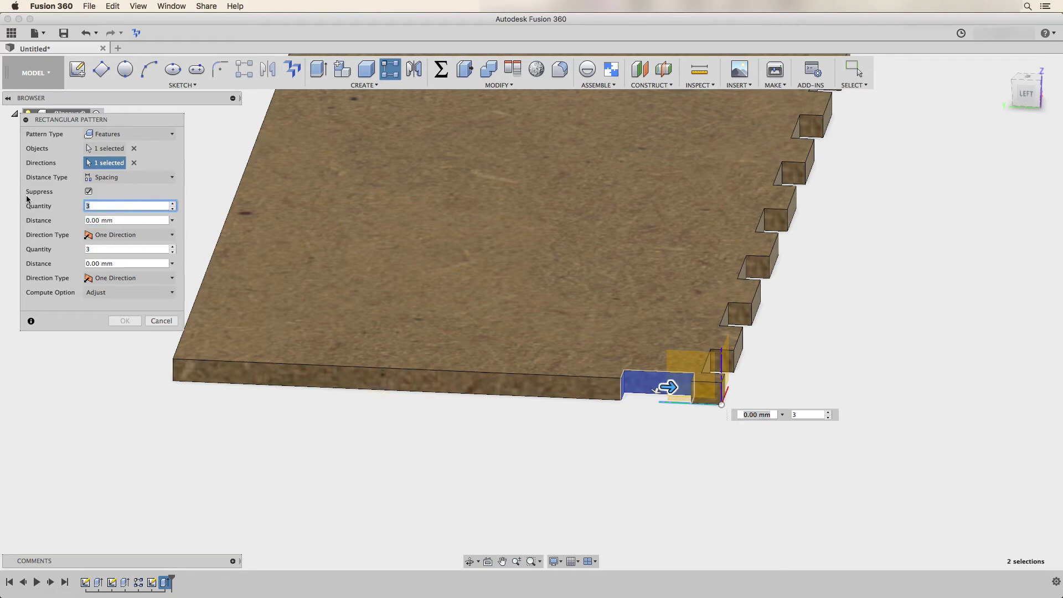
text(wfingers)
key(Tab)
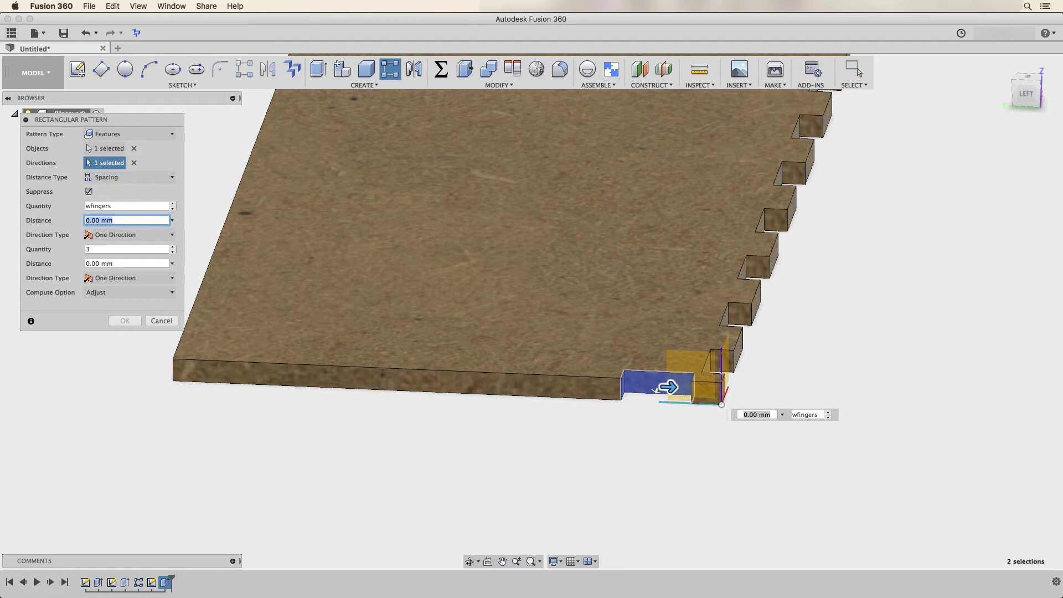
text(-fin)
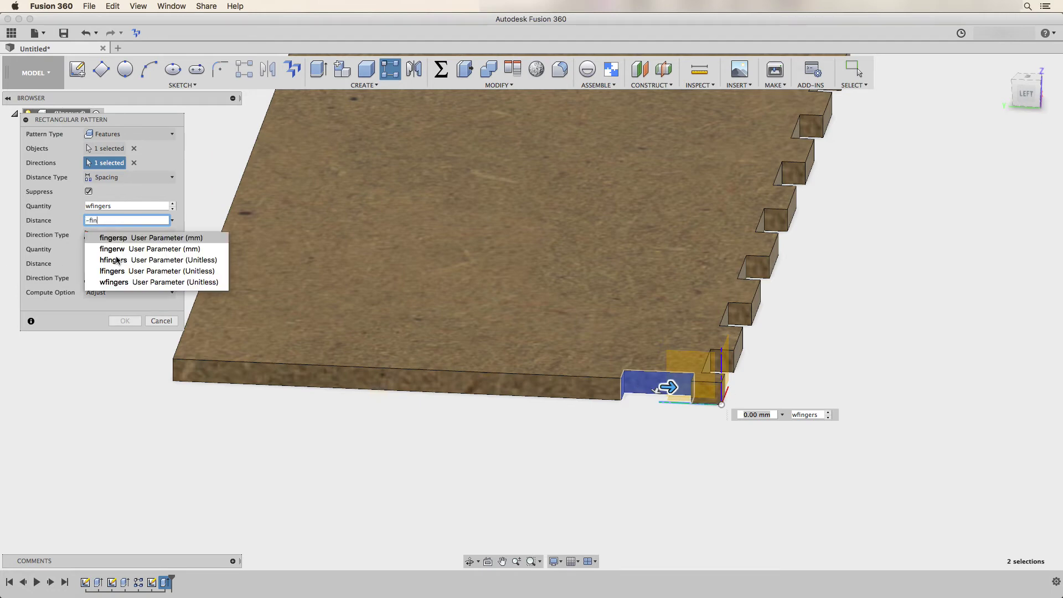
text(gersp)
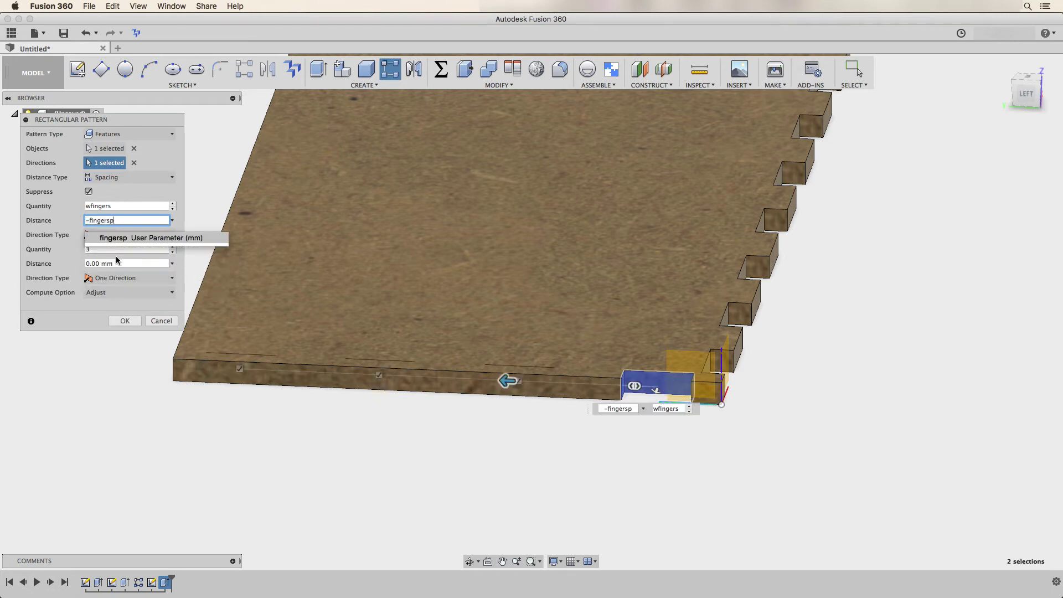
key(Return)
key(Return)
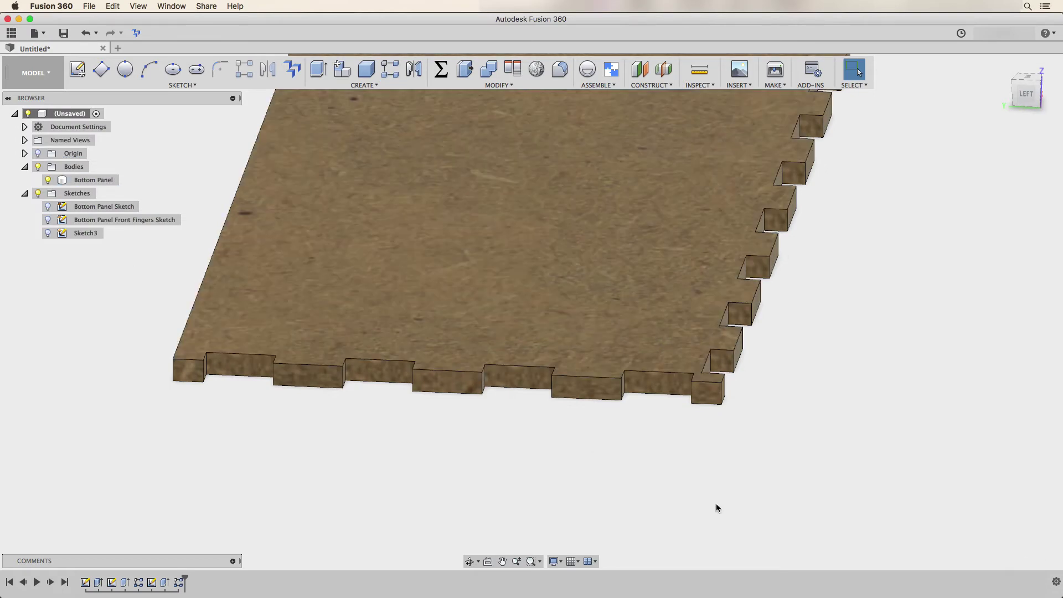
scroll(717, 508, down, 3)
shift+middle_drag(903, 467, 873, 458)
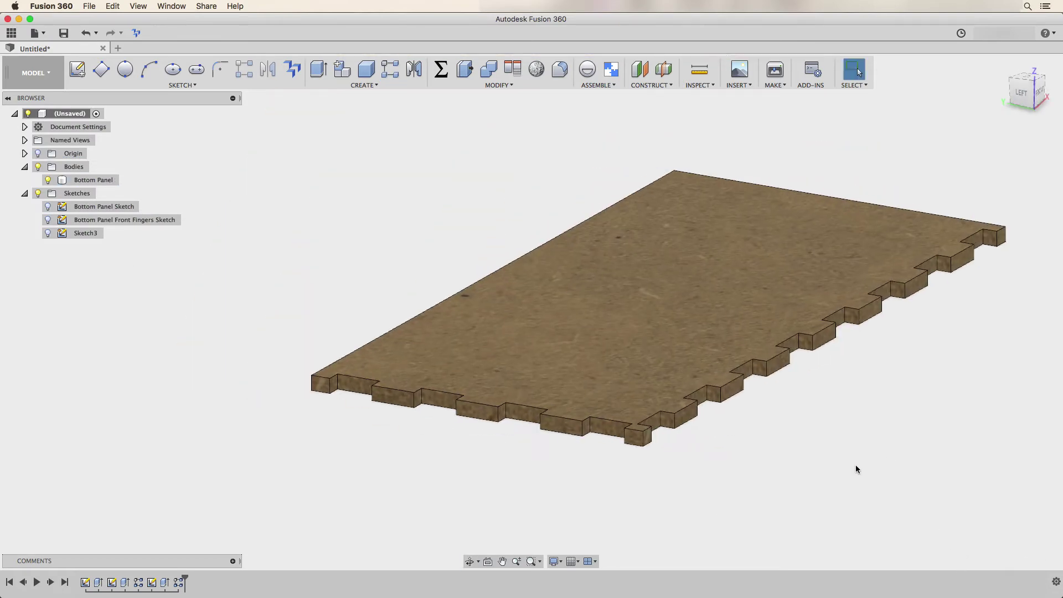
- Rename the newest sketch, Sketch3, as "Bottom Panel Left Fingers Sketch"
scroll(856, 465, up, 5)
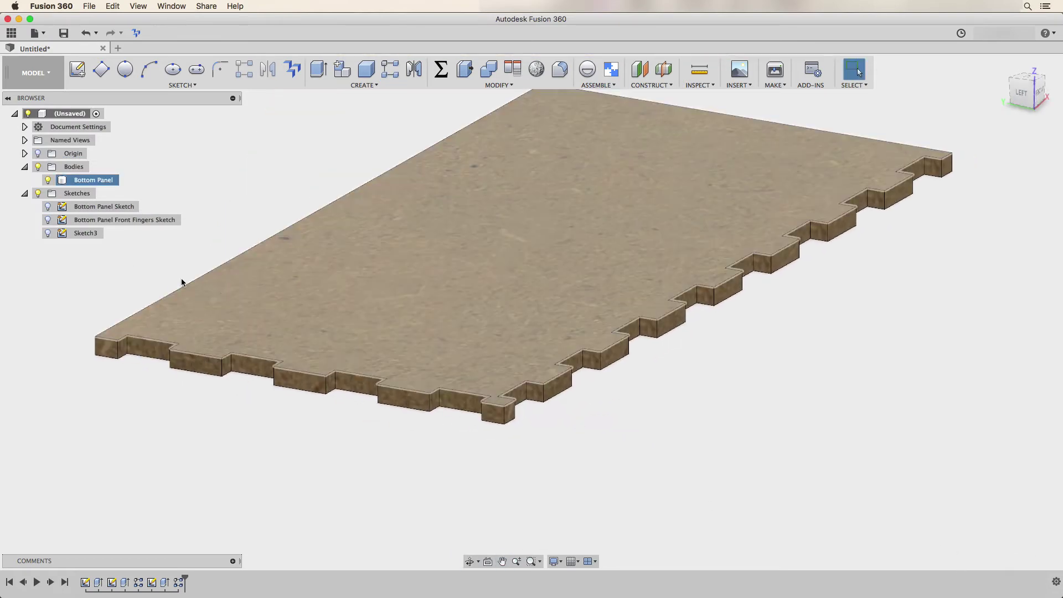
click(86, 233)
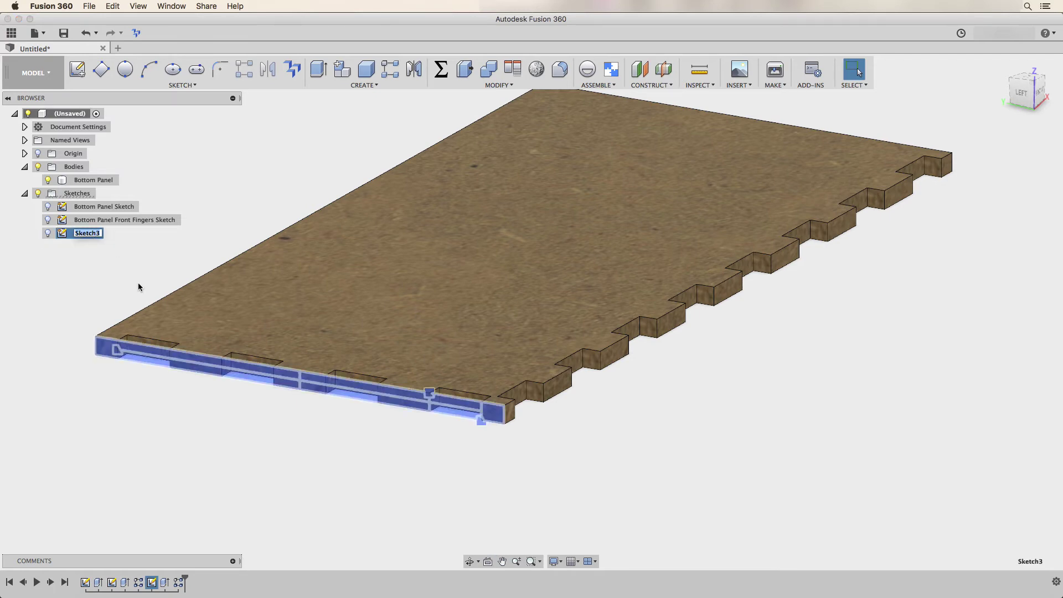
text(Bottom Panel Left Fingers Sketch)
key(Return)
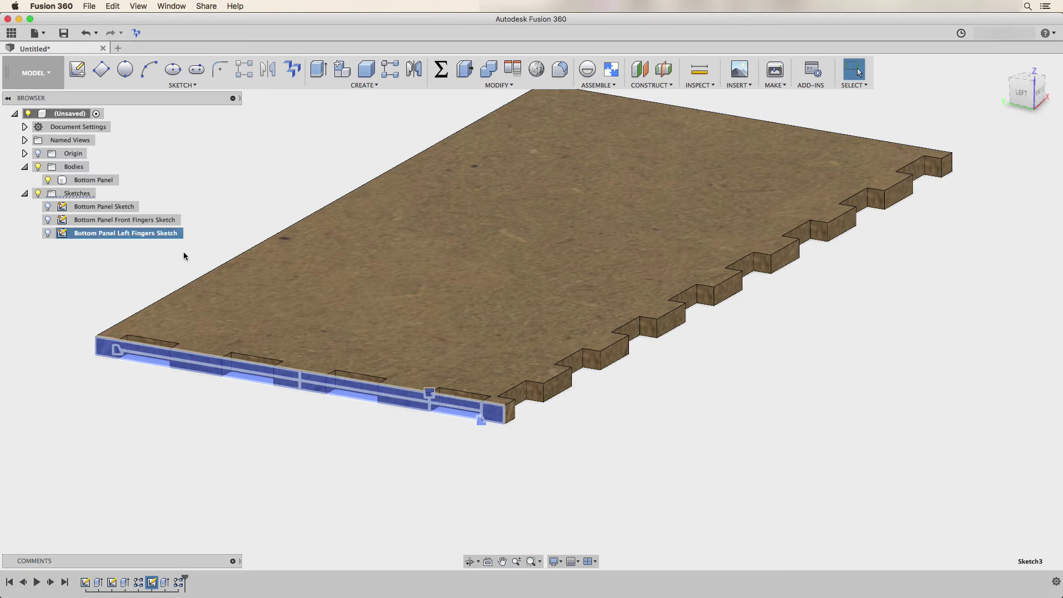
click(244, 180)
scroll(306, 178, down, 3)
scroll(503, 390, up, 4)
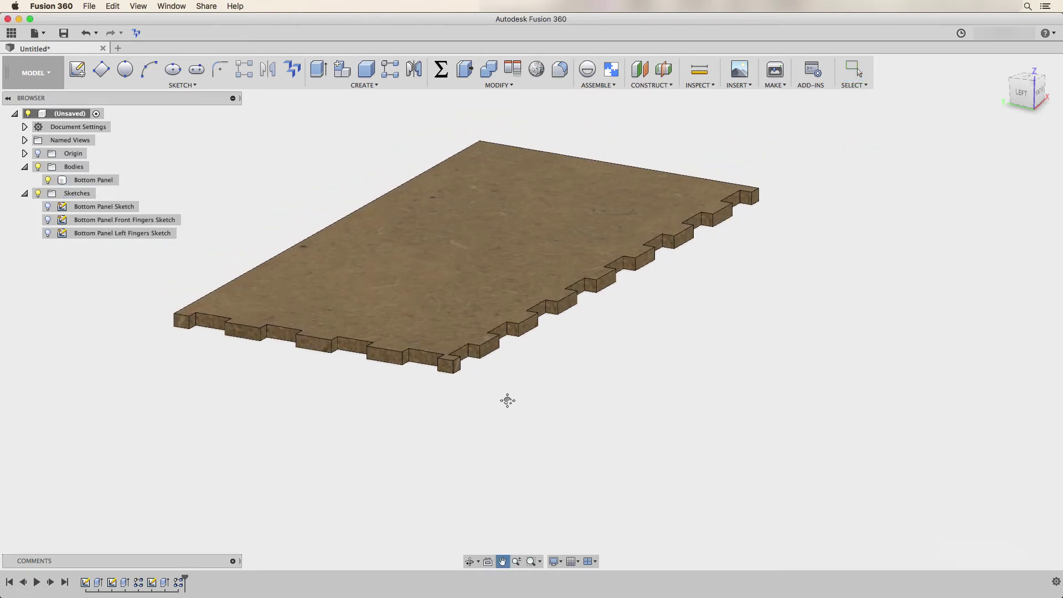
scroll(513, 398, down, 4)
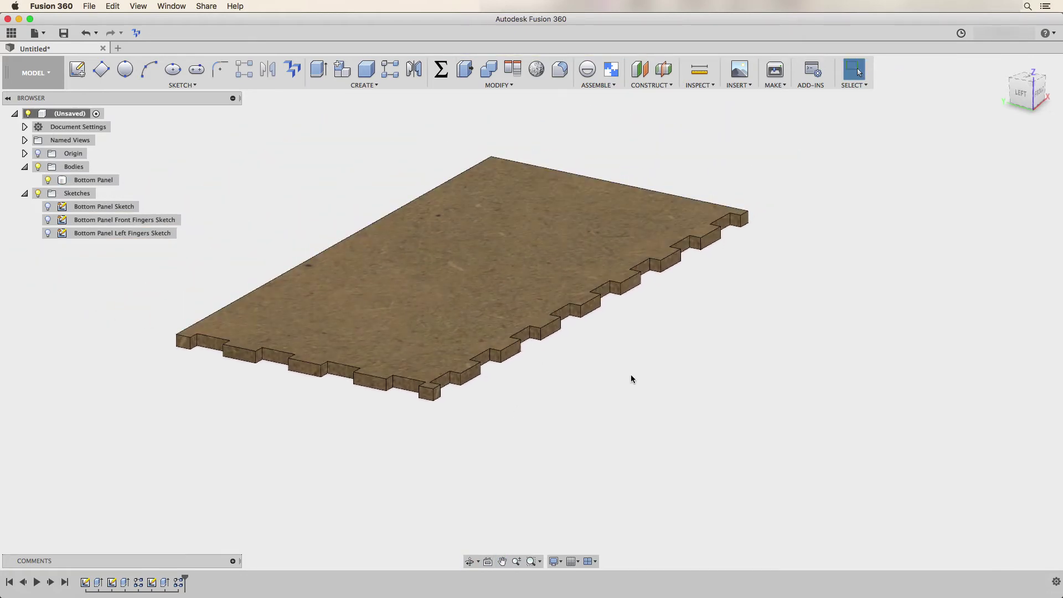
- On the front origin plane, sketch a three-point rectangle from the origin along the bottom panel's full lower edge, with its height set to the height parameter
shift+middle_drag(631, 375, 584, 377)
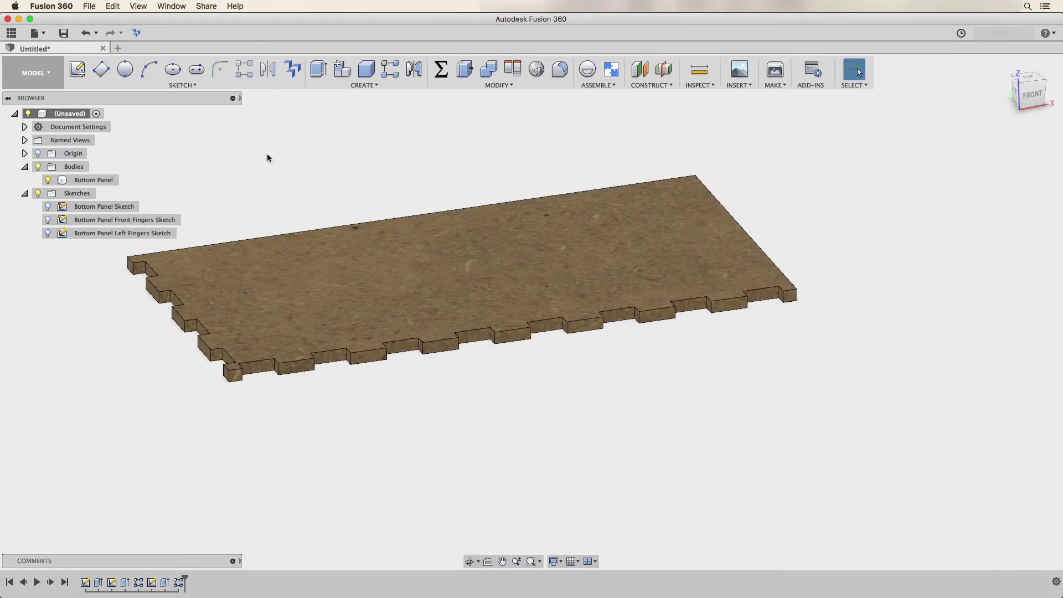
click(87, 73)
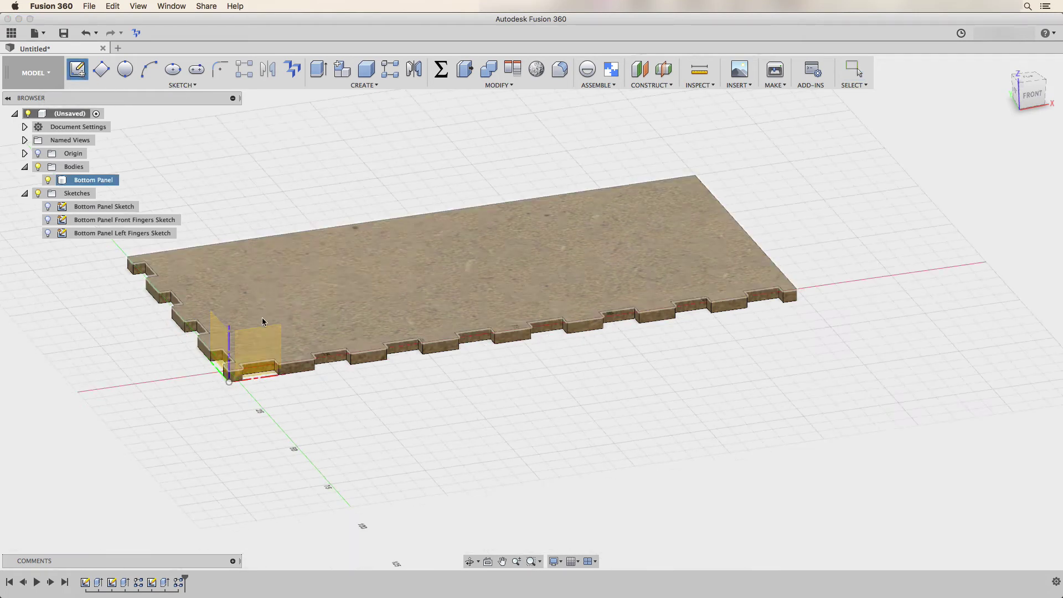
click(260, 347)
mouse_move(661, 462)
middle_down()
mouse_move(406, 425)
mouse_move(352, 453)
mouse_move(382, 468)
middle_up()
click(101, 69)
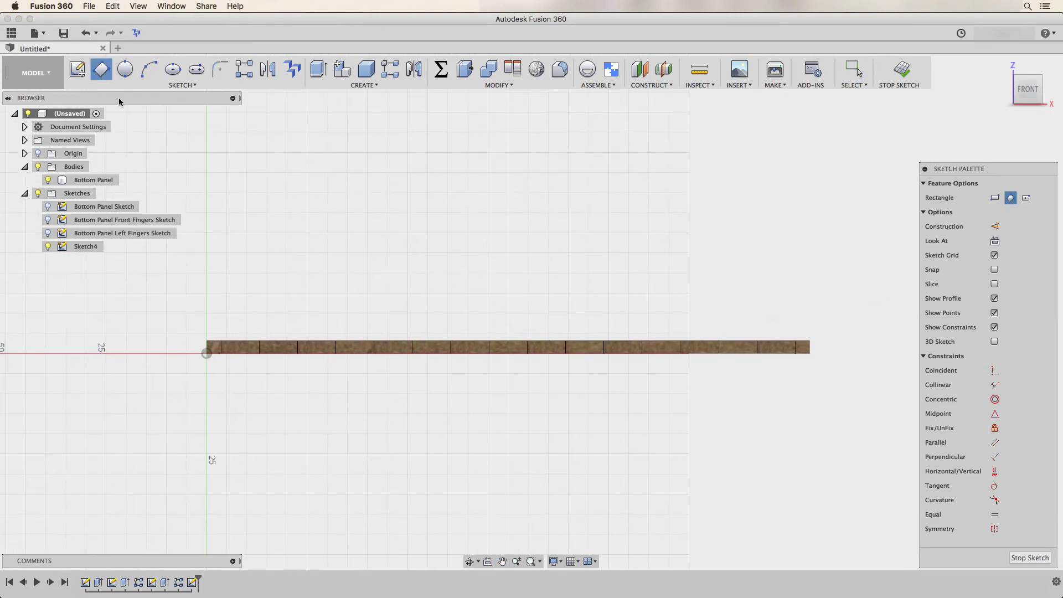
click(206, 354)
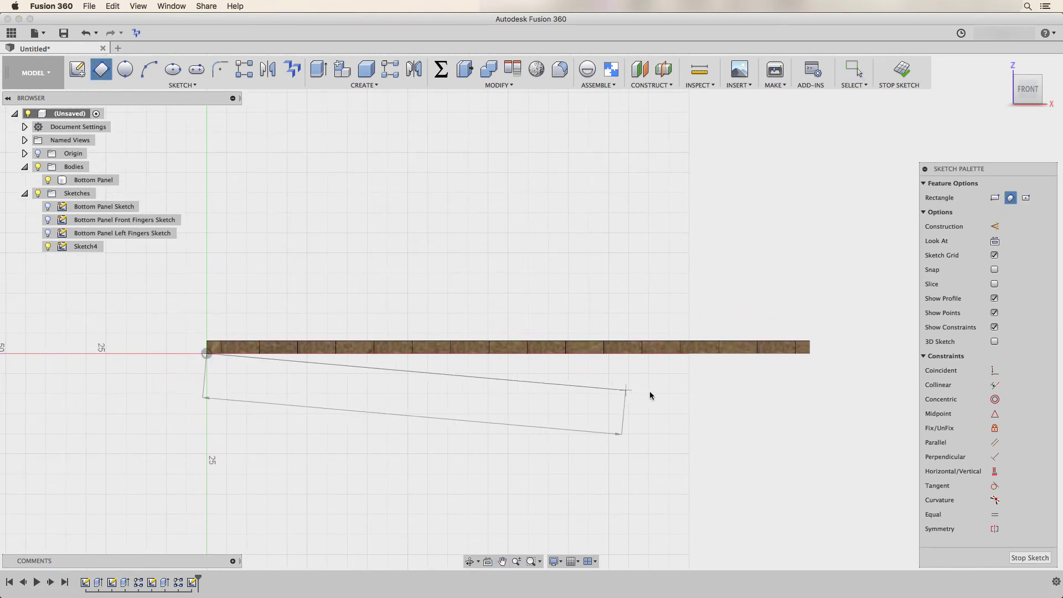
click(811, 352)
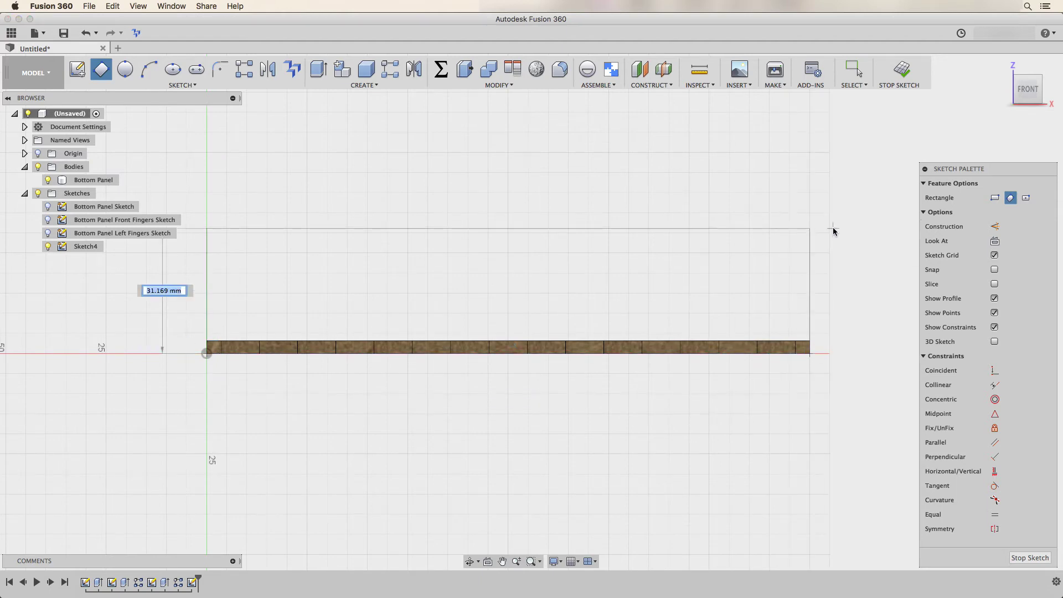
text(height)
key(Return)
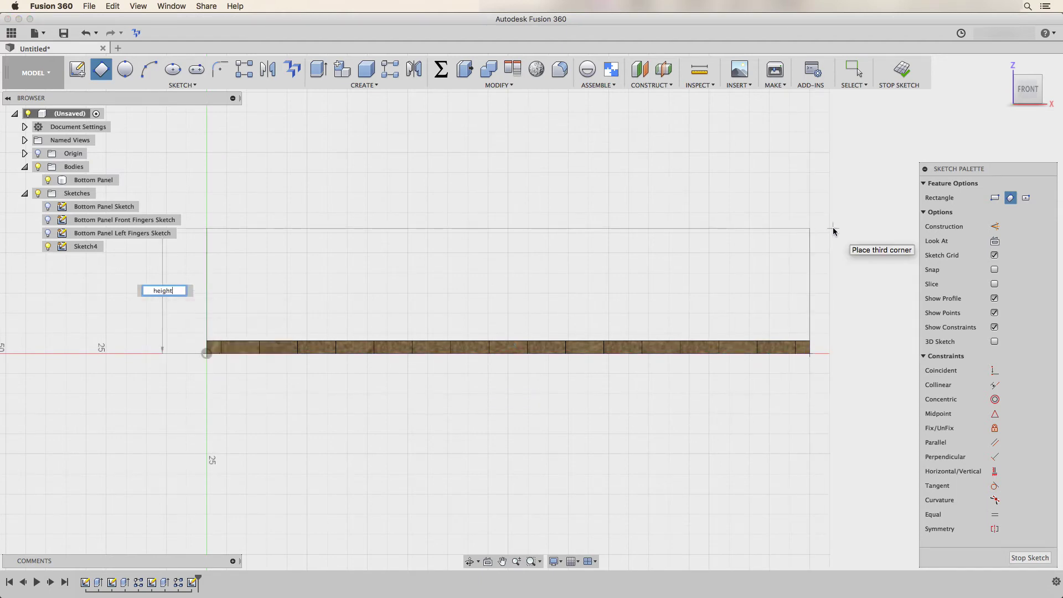
key(Return)
- Extrude the front panel rectangle by the thickness parameter towards the bottom panel as a new body
key(e)
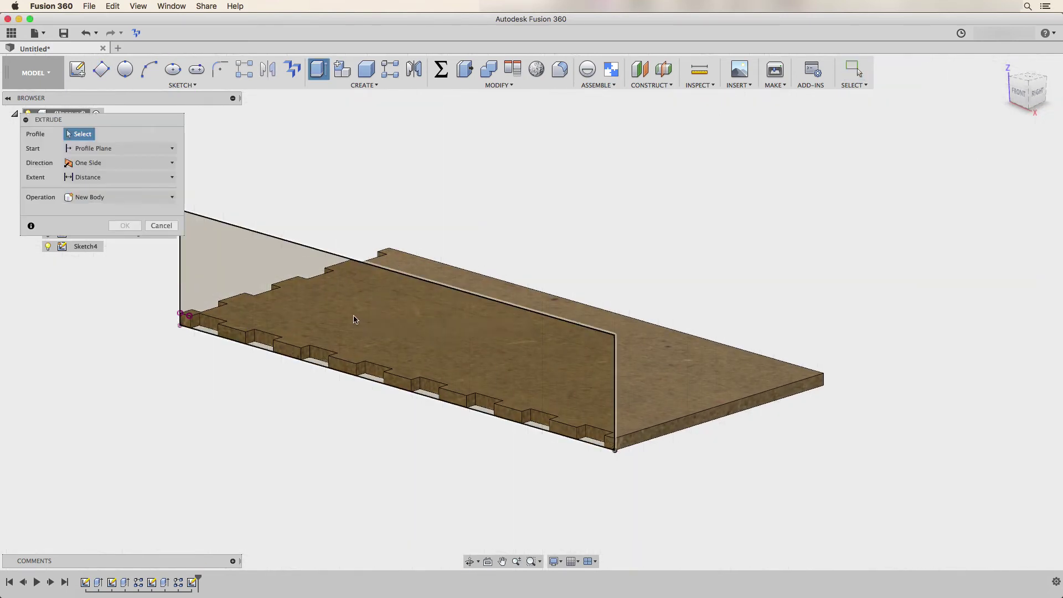
click(355, 320)
text(thickness)
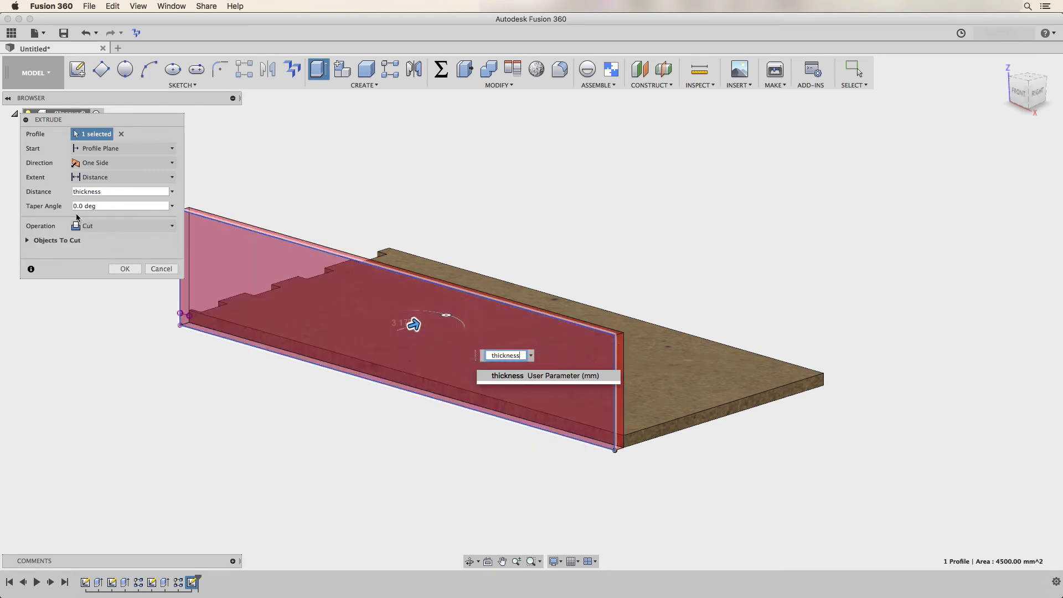
click(105, 225)
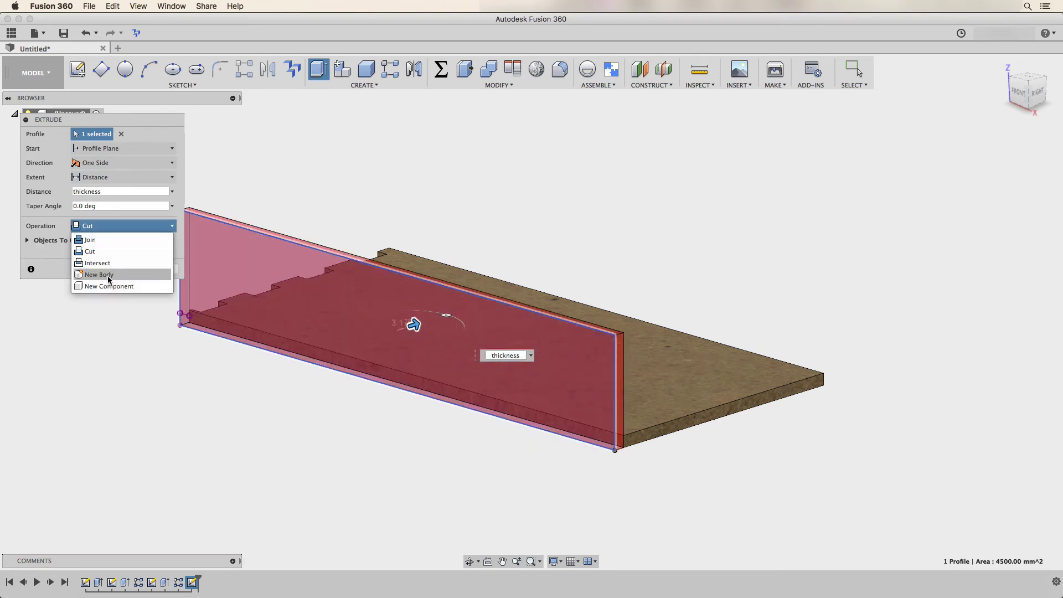
click(109, 278)
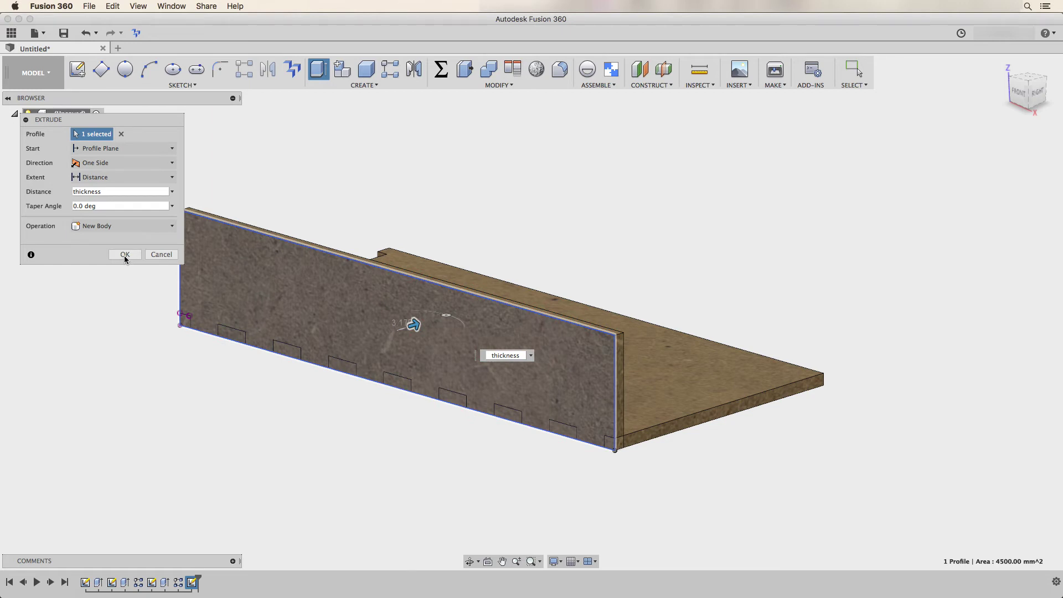
click(125, 254)
- Rename the front panel's sketch, Sketch4, as "Front Panel Sketch"
shift+middle_drag(275, 396, 112, 228)
click(86, 260)
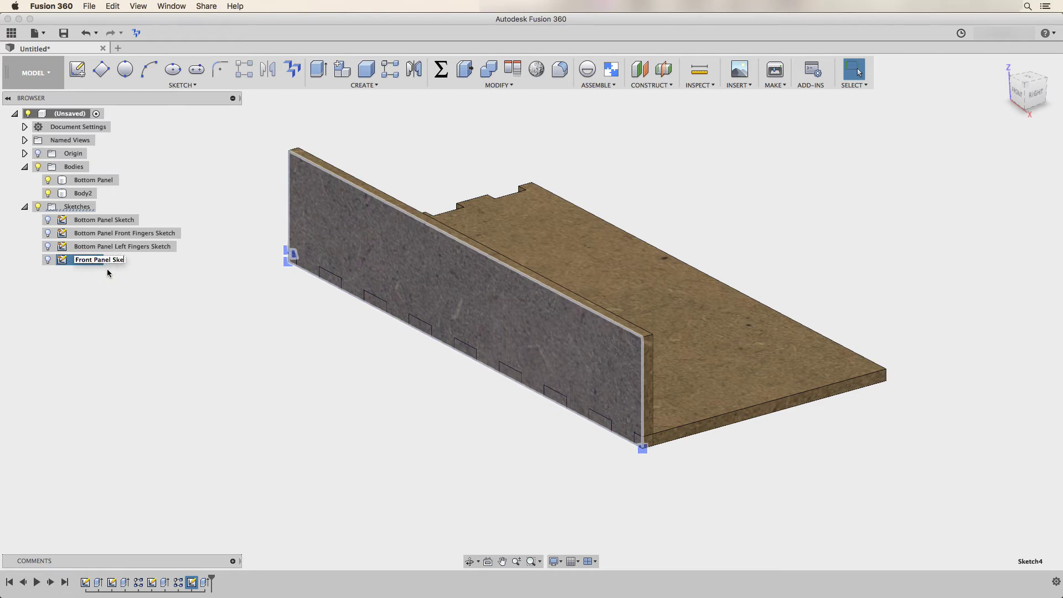
click(292, 379)
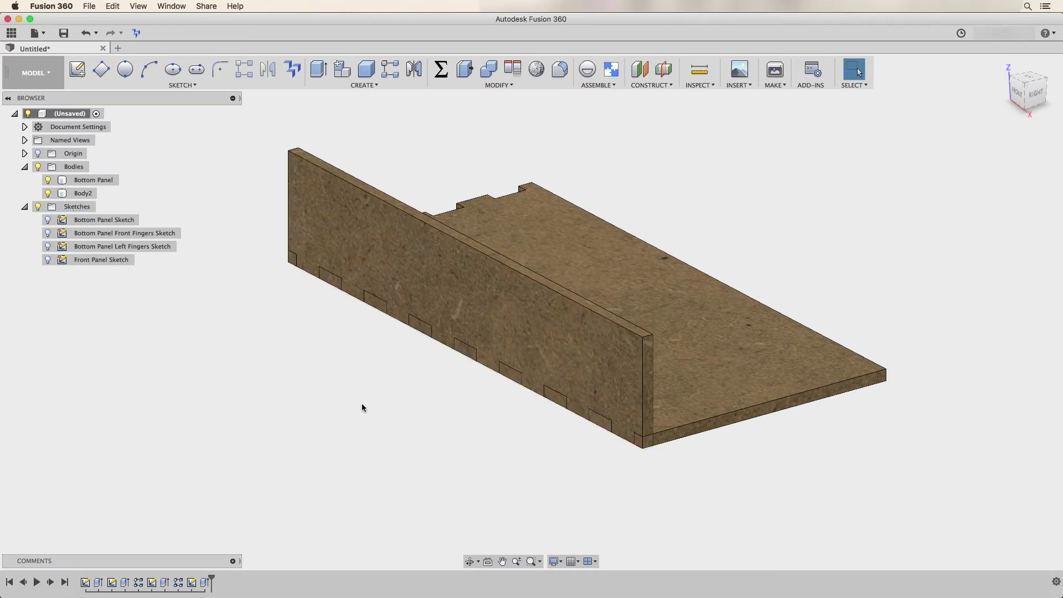
- Apply the MDF Board appearance to the large faces of the front and bottom panels, using face-level assignment
key(a)
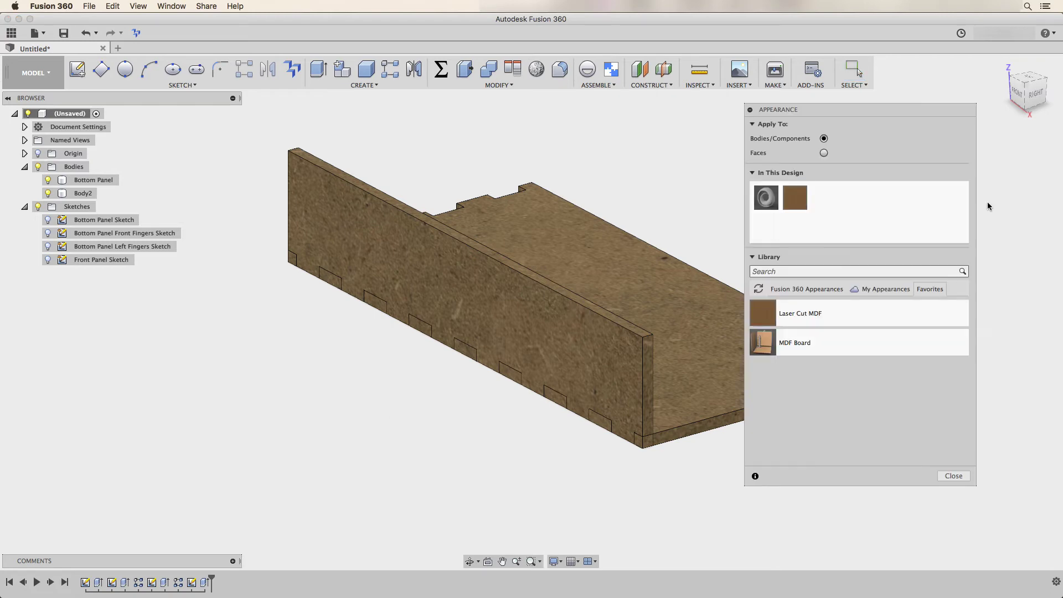
click(824, 154)
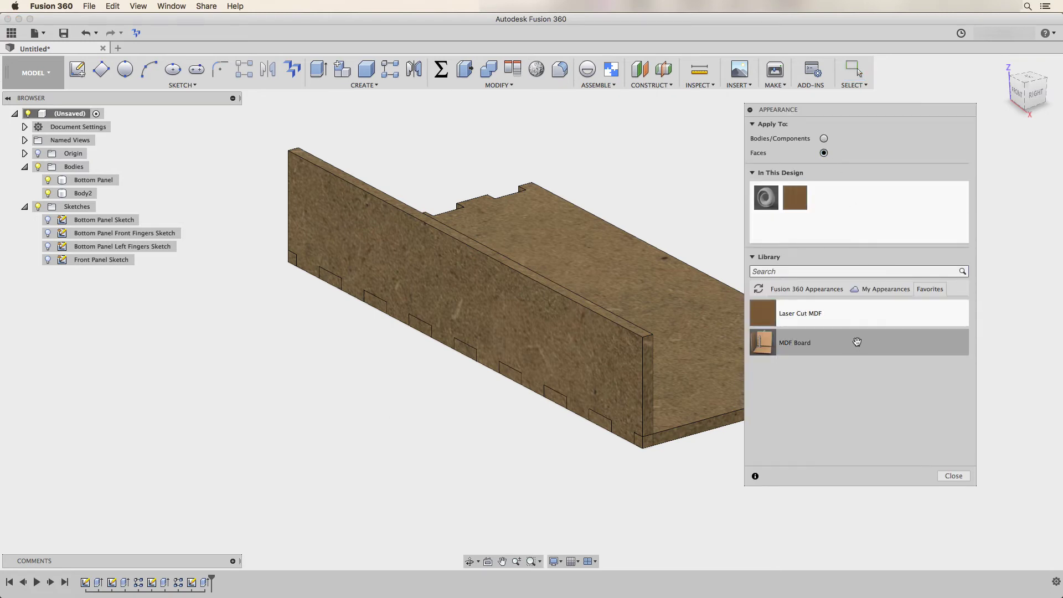
drag(863, 339, 560, 348)
shift+middle_drag(669, 475, 669, 408)
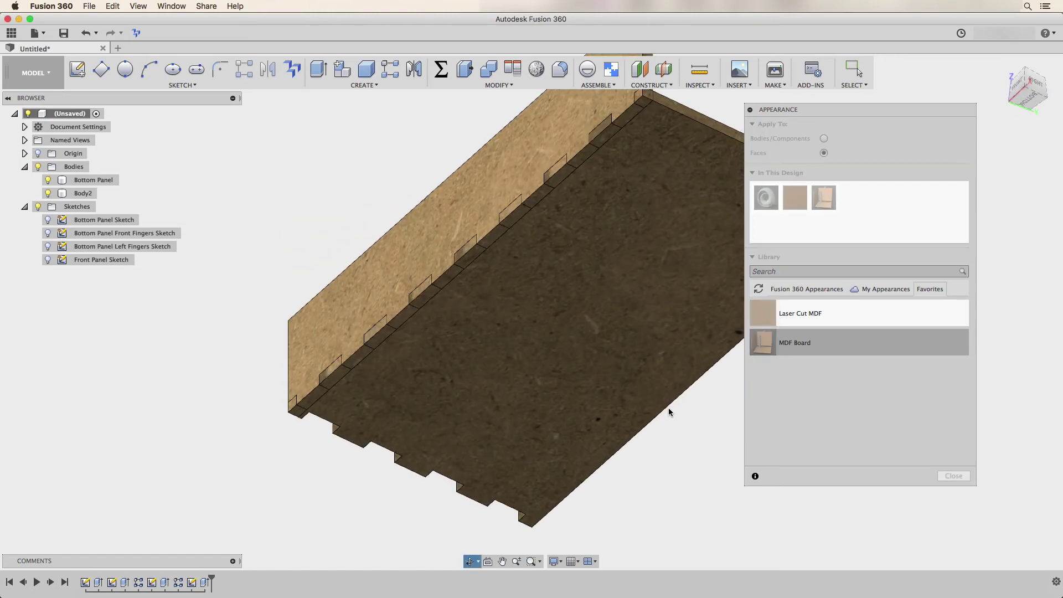
drag(796, 350, 678, 284)
shift+middle_drag(679, 284, 592, 320)
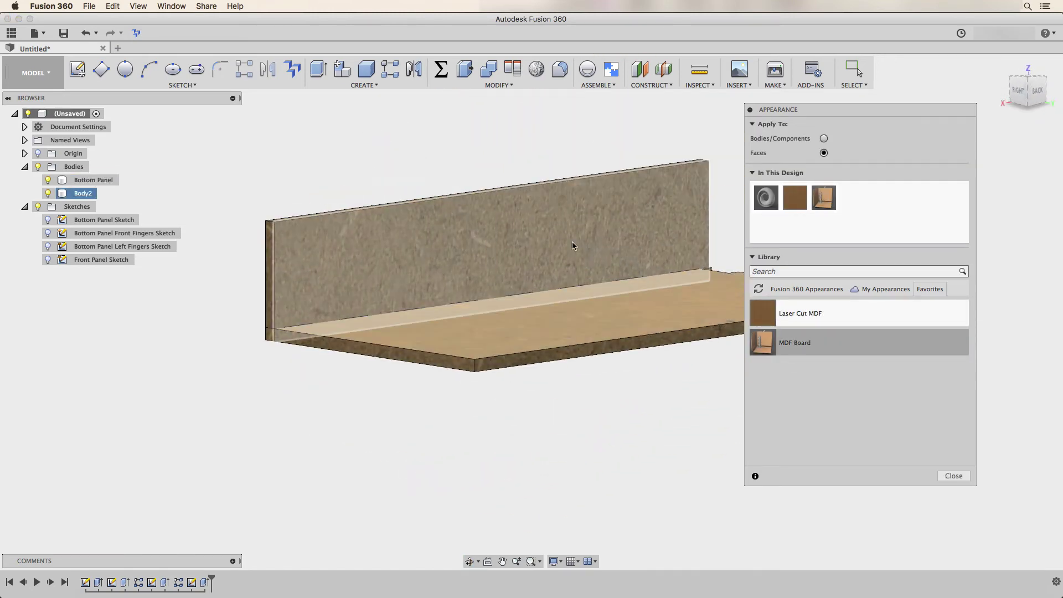
shift+middle_drag(275, 360, 379, 382)
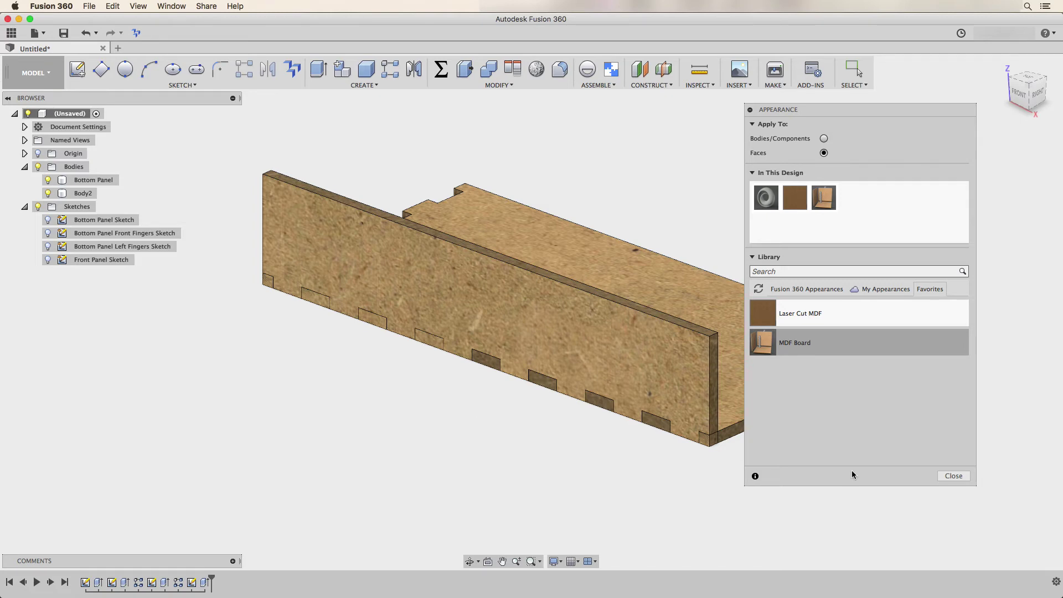
click(953, 476)
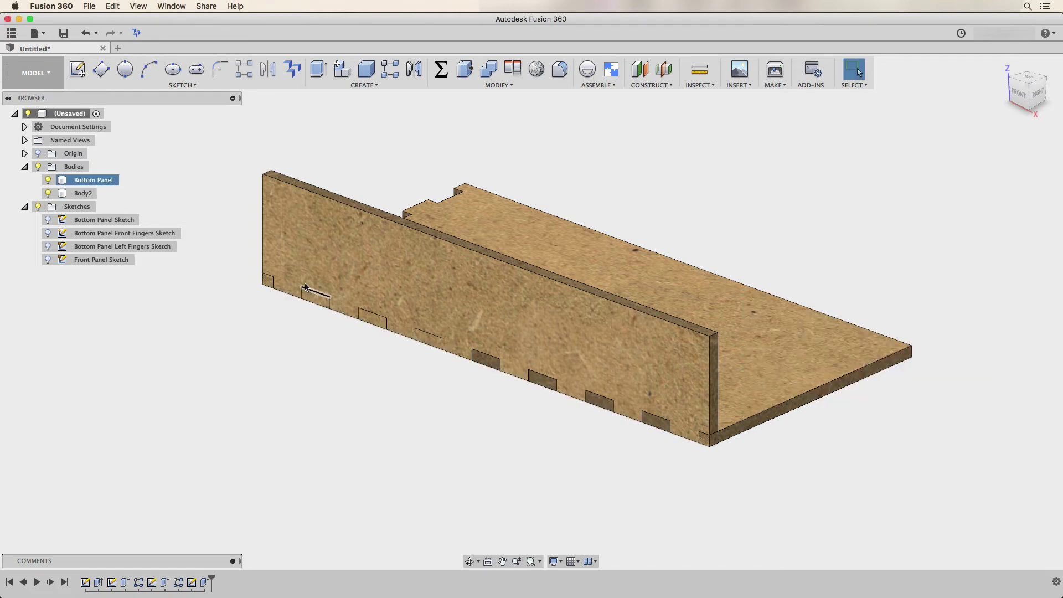
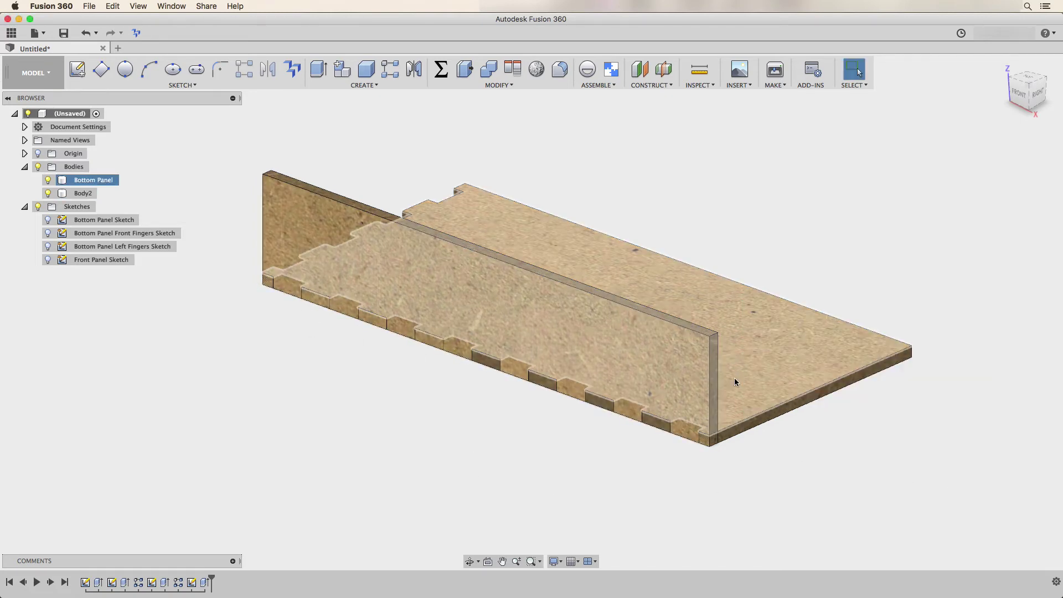
- Cut the bottom panel's fingers out of the front panel with Combine, keeping the bottom panel as the tool body
click(490, 71)
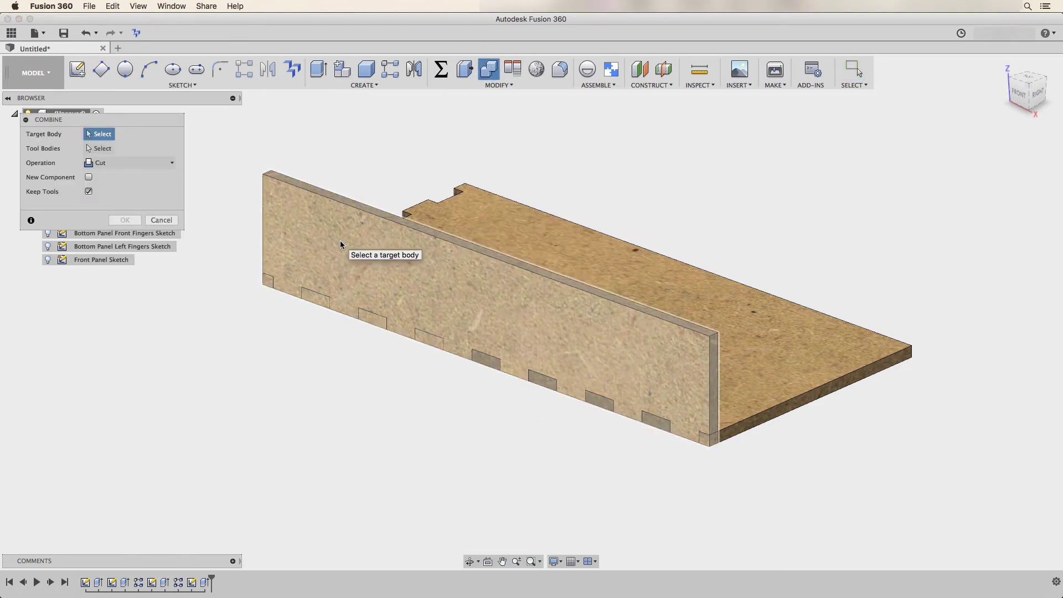
click(340, 243)
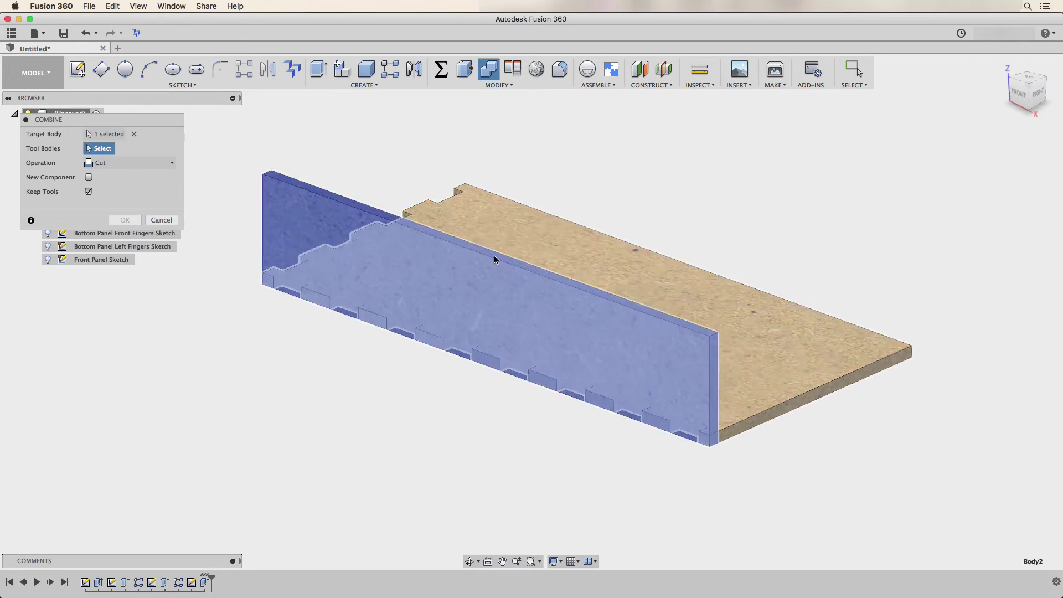
click(458, 255)
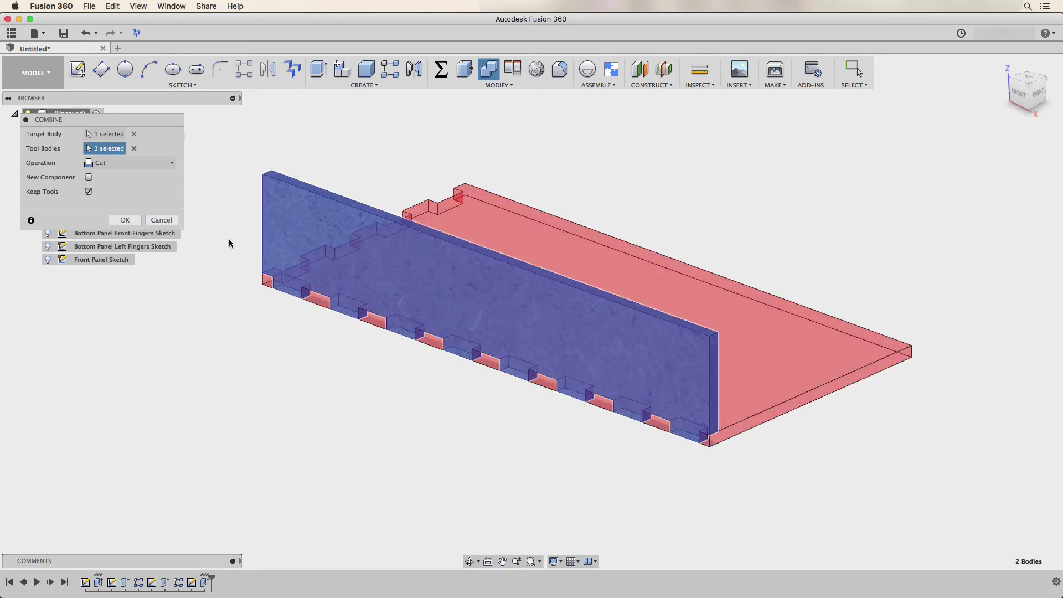
click(125, 220)
shift+middle_drag(388, 406, 459, 406)
key(Escape)
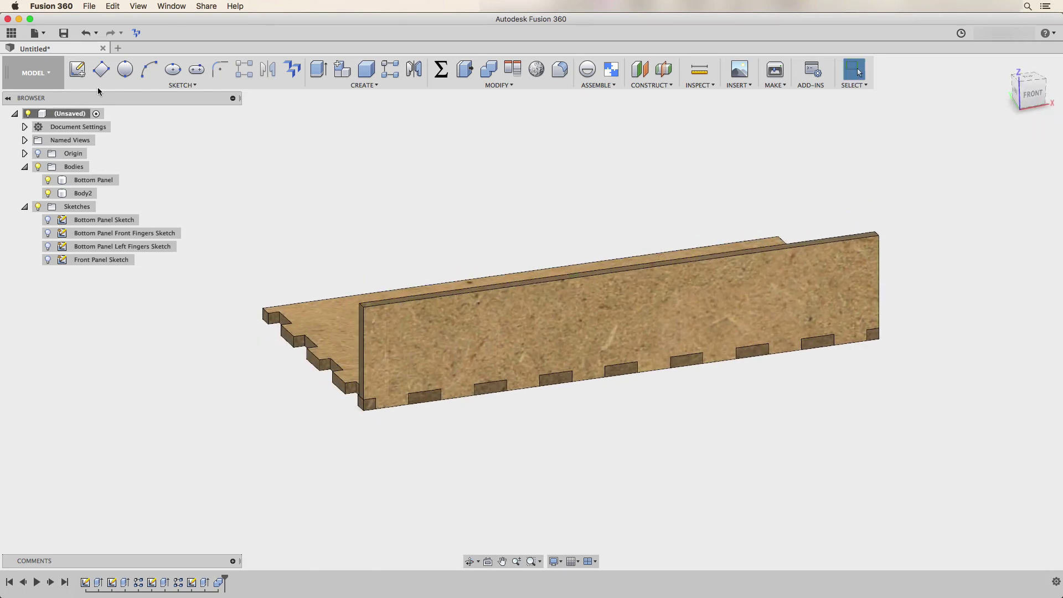
- Start a sketch on the front panel's left end face and draw a construction line joining the midpoints of its two vertical edges
click(80, 72)
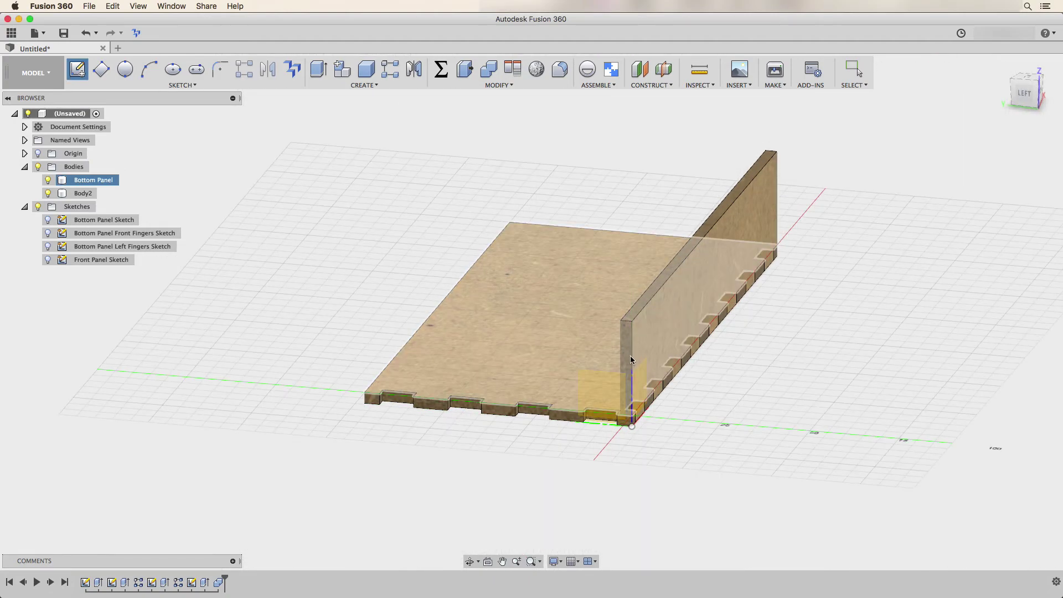
click(631, 360)
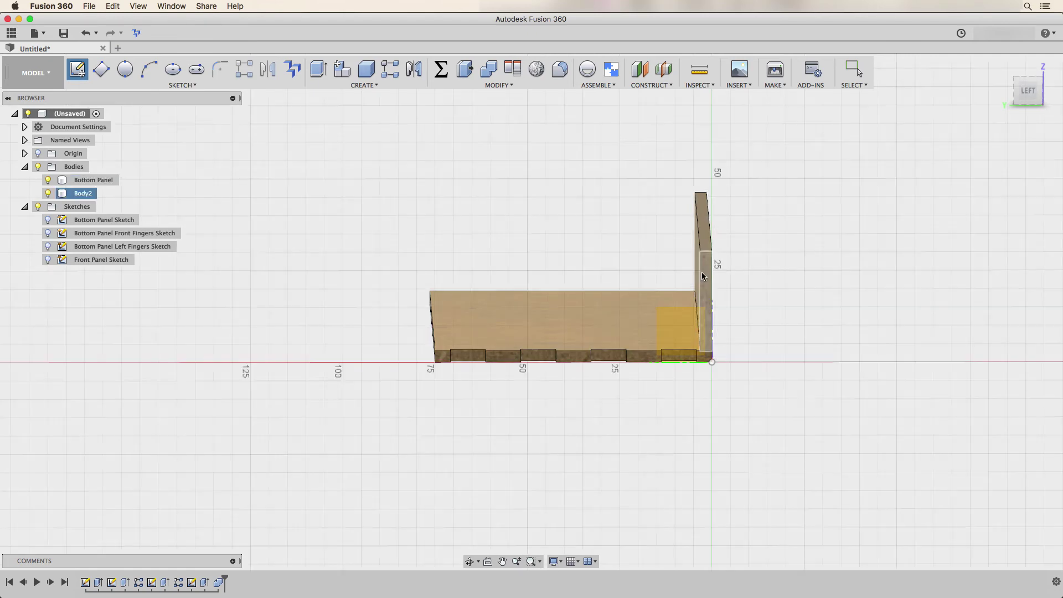
click(701, 274)
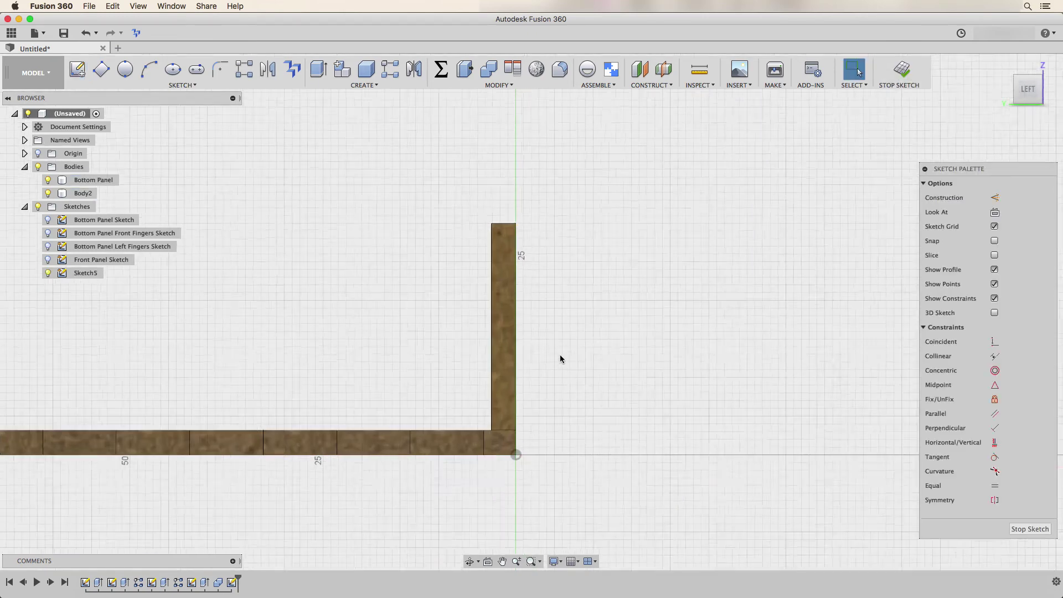
scroll(559, 354, up, 1)
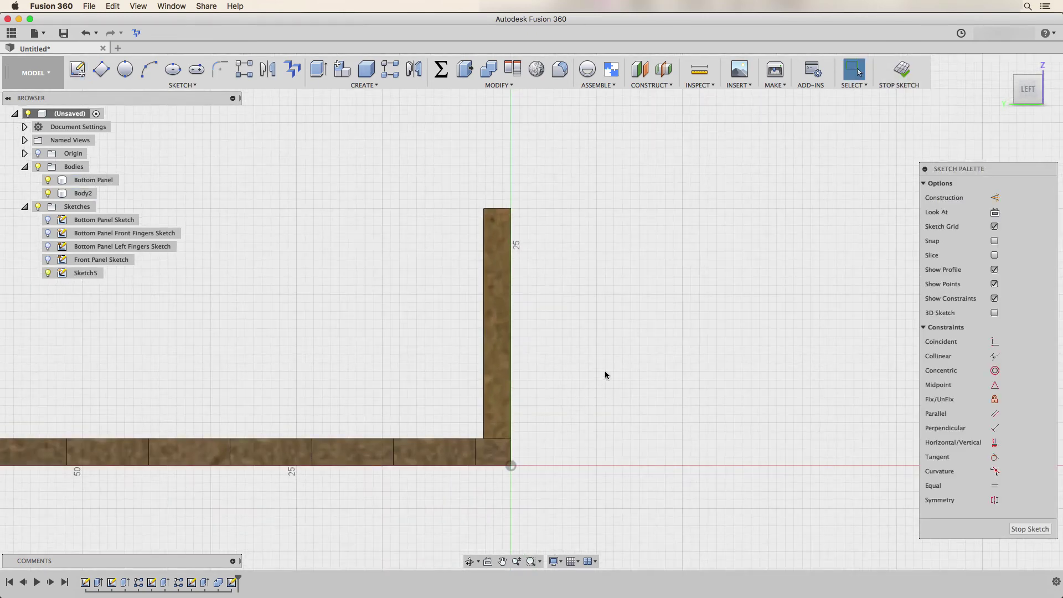
key(l)
key(x)
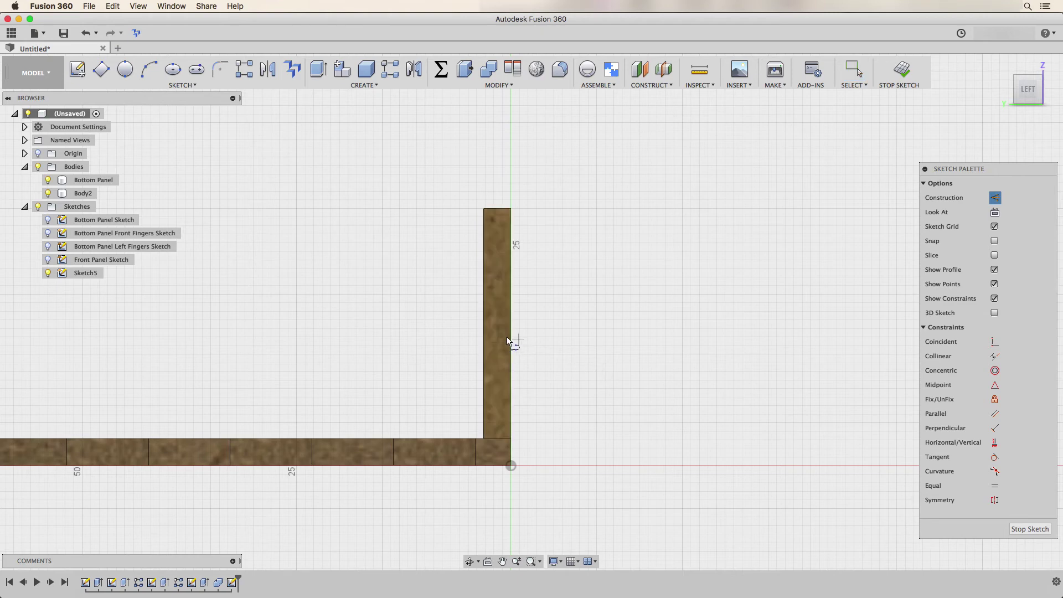
click(483, 323)
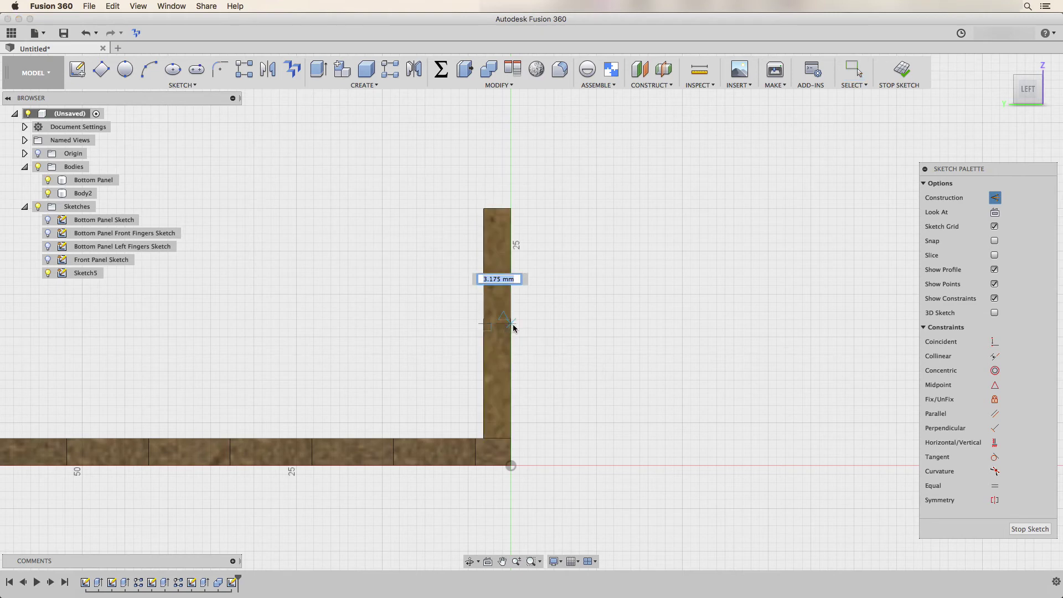
click(510, 323)
key(Escape)
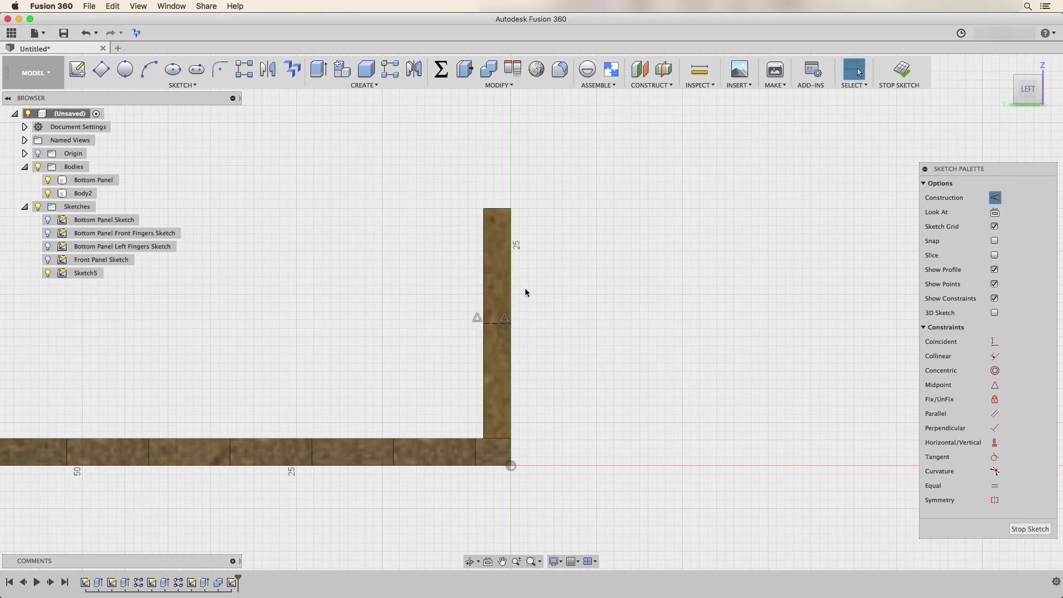
- Draw a vertical construction line centred on the end face's horizontal construction line, constraining their midpoints together
key(l)
mouse_move(497, 277)
mouse_down()
mouse_move(491, 394)
mouse_move(502, 386)
mouse_move(497, 358)
mouse_up()
scroll(502, 296, up, 2)
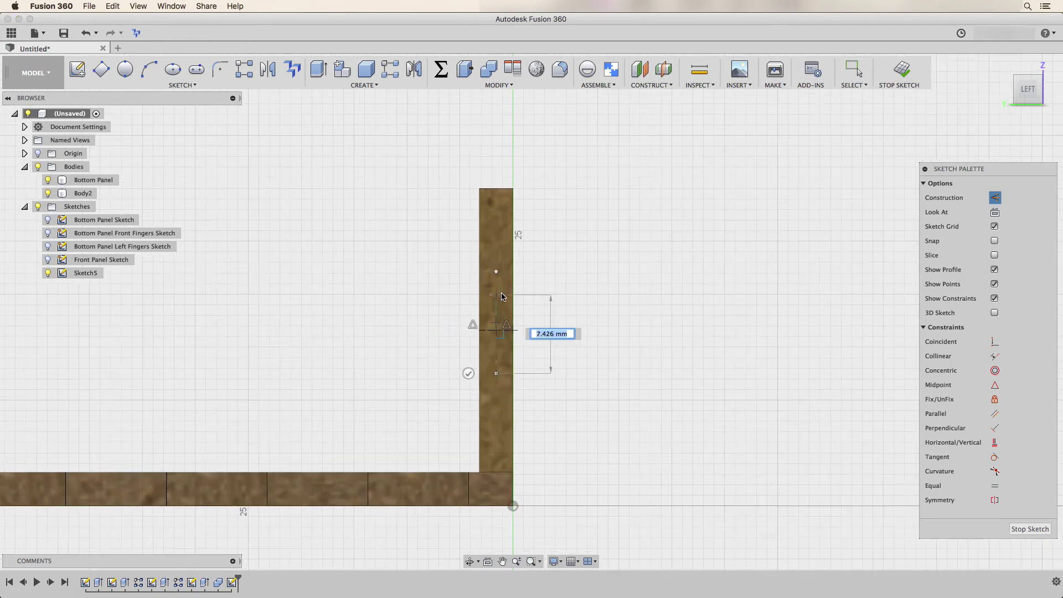
key(Escape)
click(995, 384)
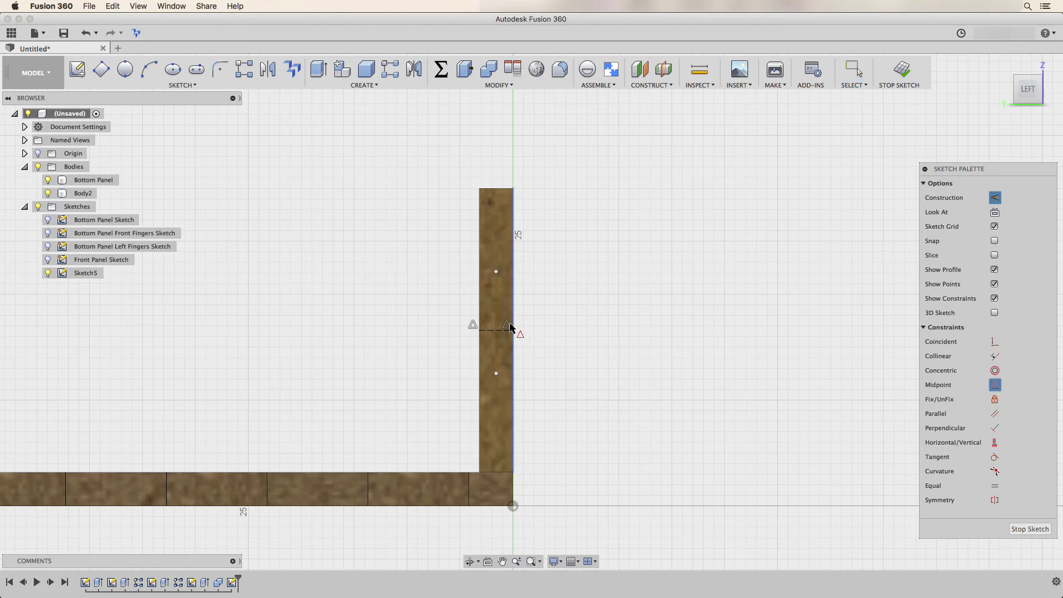
click(495, 330)
click(496, 318)
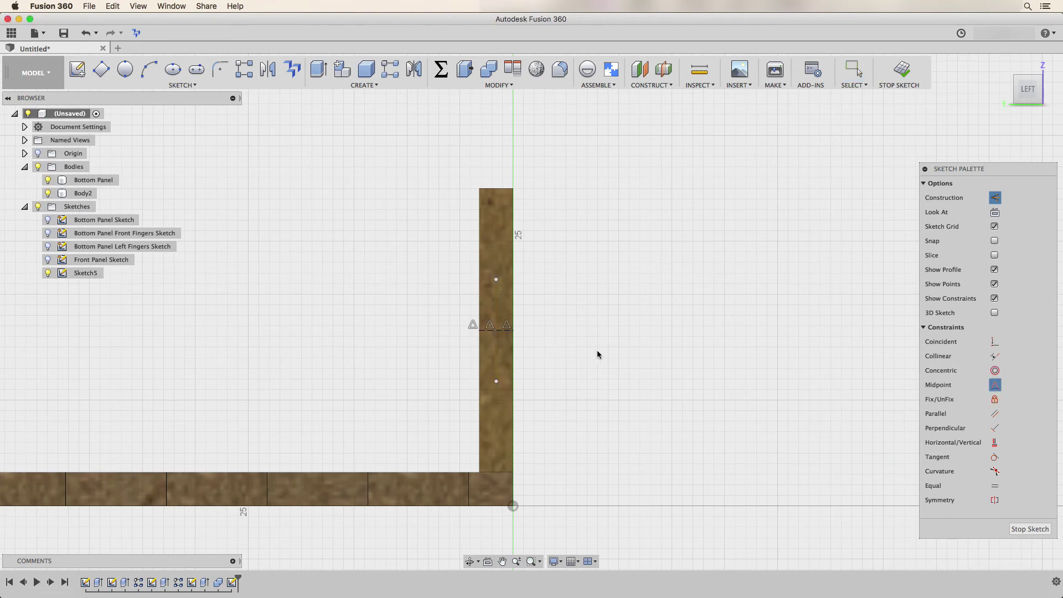
- Switch off construction mode and draw a two-point rectangle across the panel's thickness, below the horizontal construction line
scroll(576, 340, up, 3)
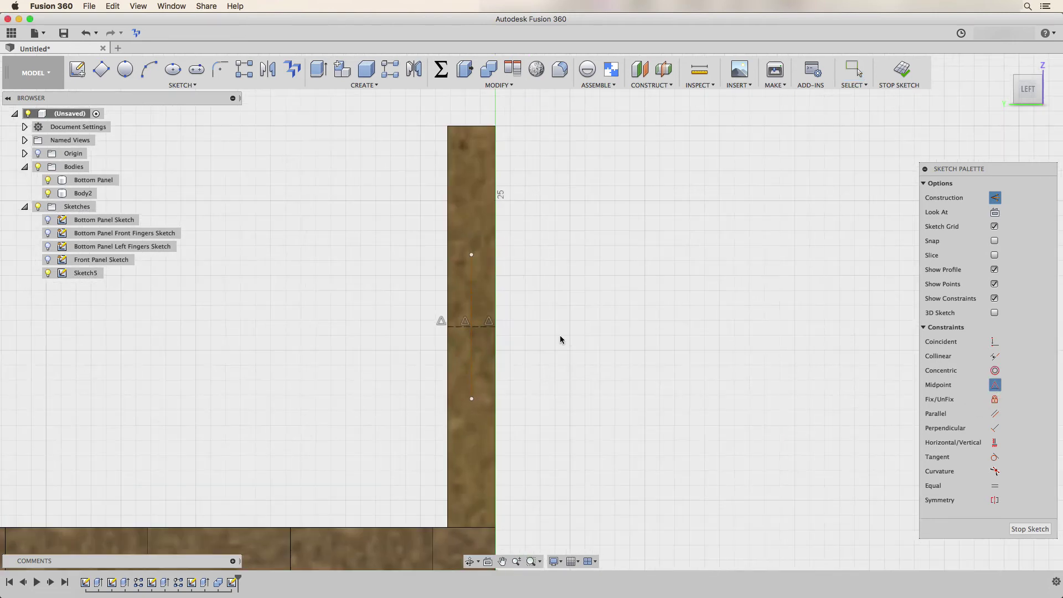
scroll(556, 346, down, 2)
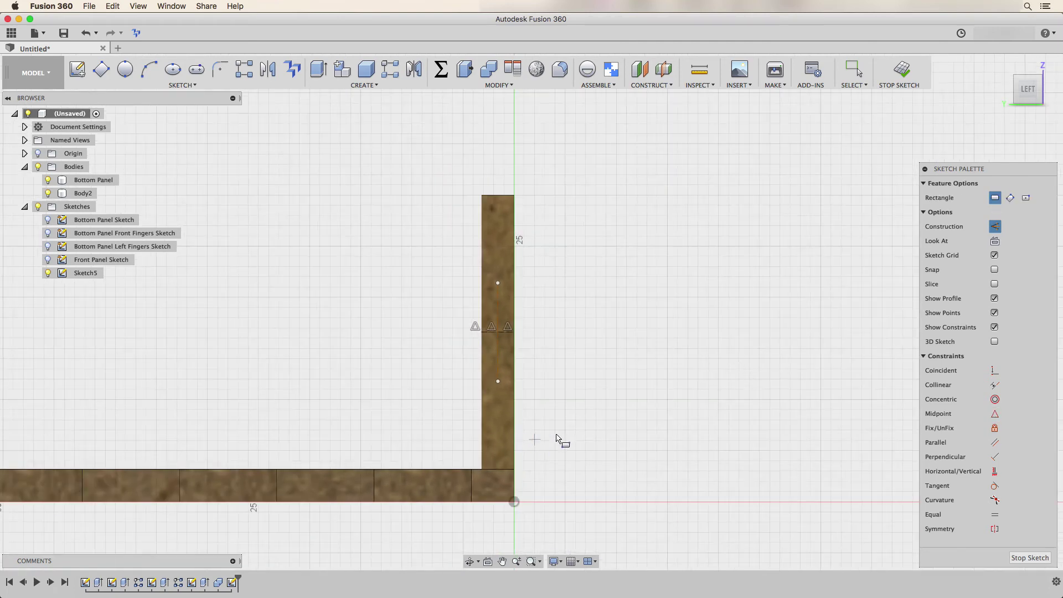
key(Escape)
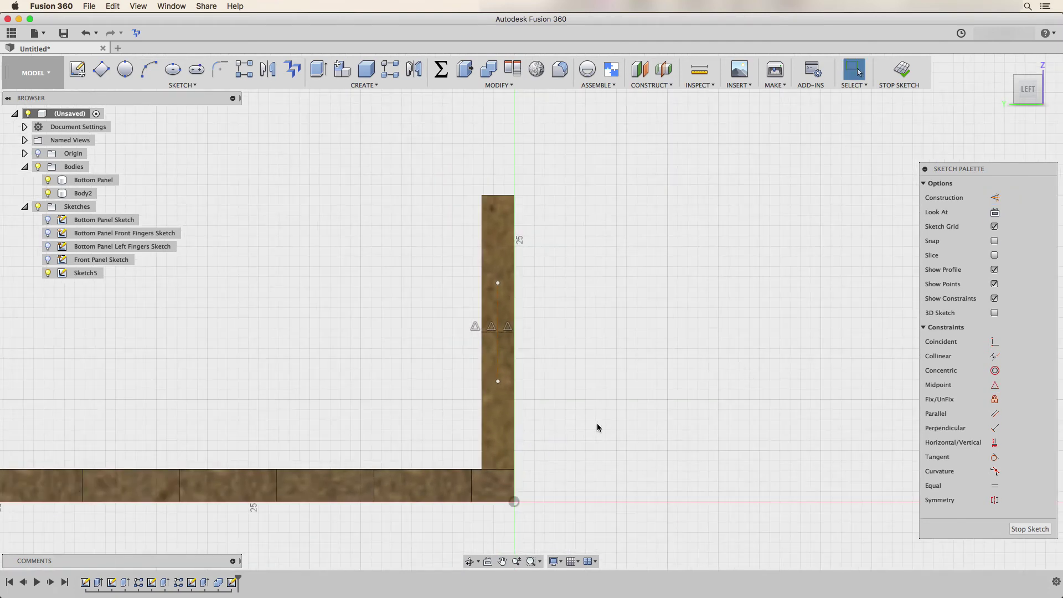
key(r)
click(514, 430)
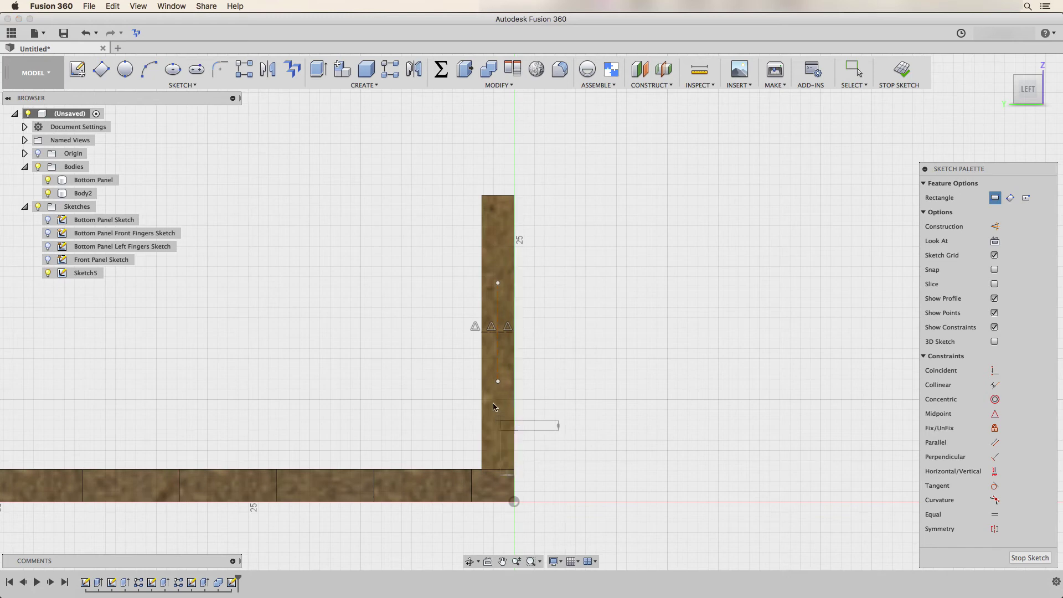
click(503, 362)
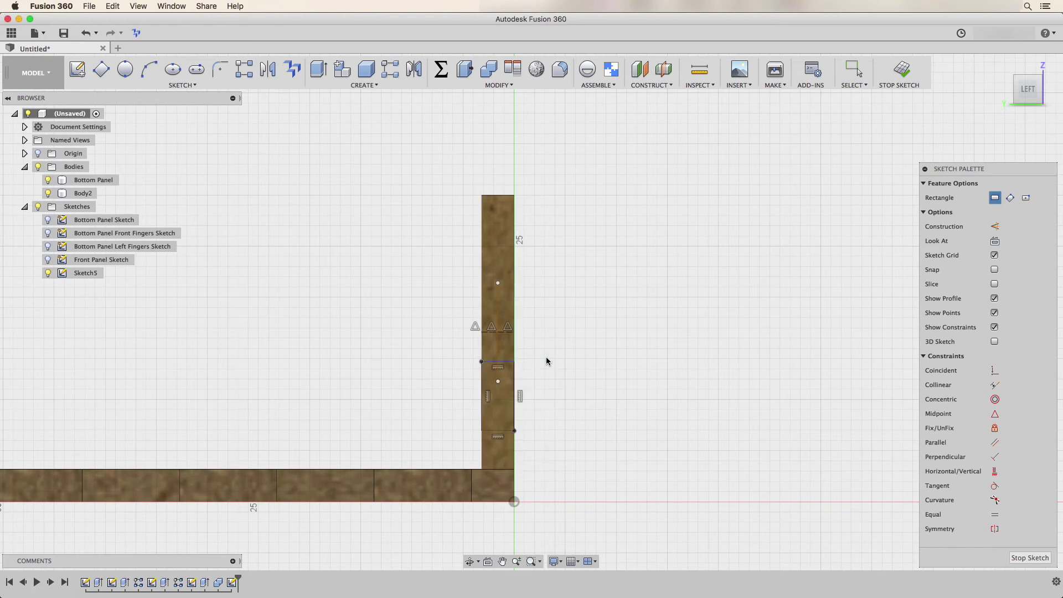
key(Escape)
scroll(511, 368, up, 3)
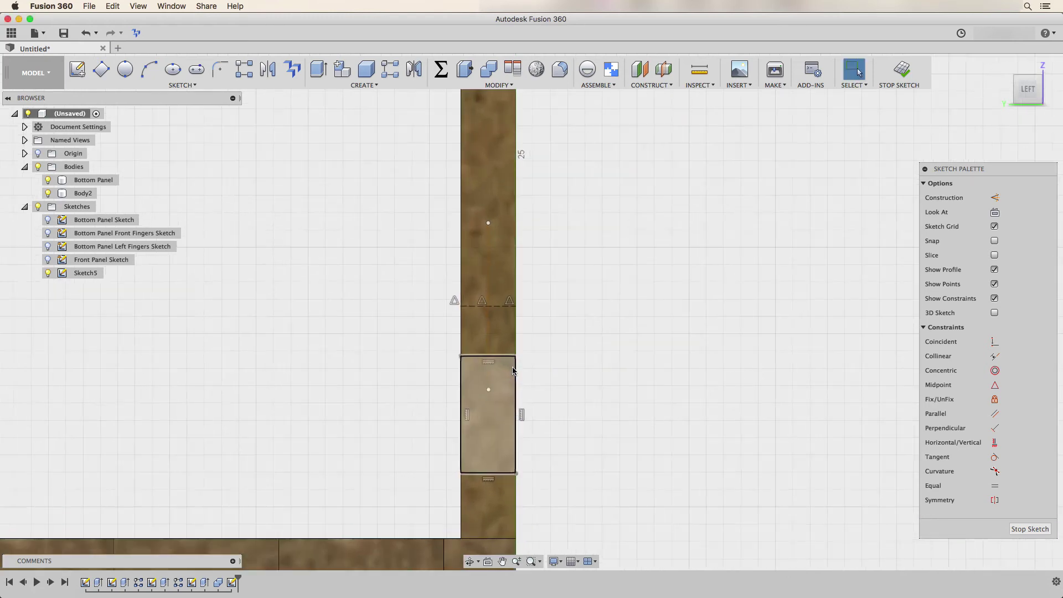
- Constrain the vertical construction line's lower endpoint coincident with the rectangle's bottom edge
click(994, 341)
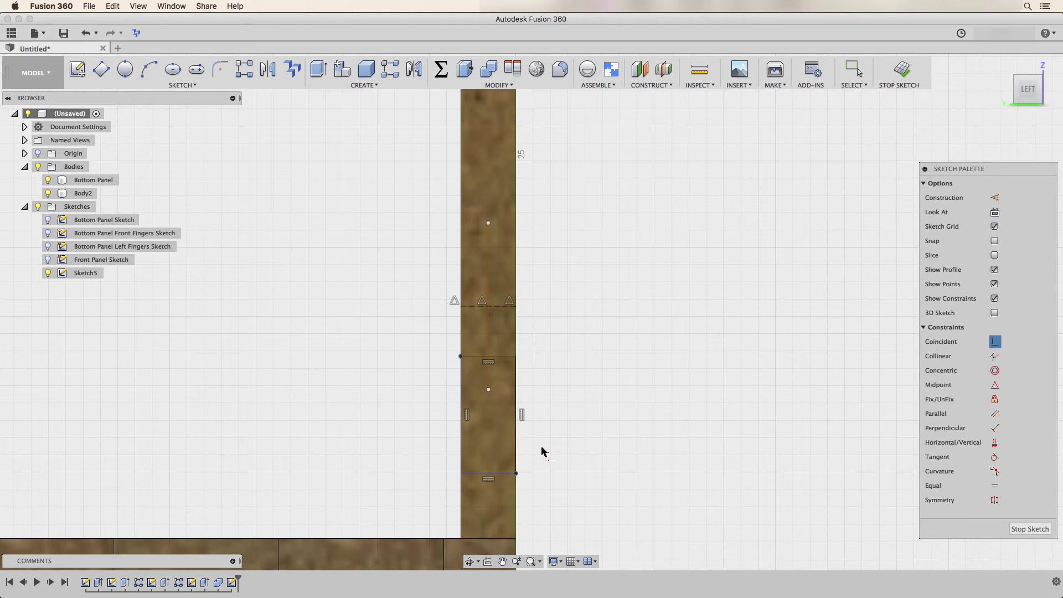
click(488, 389)
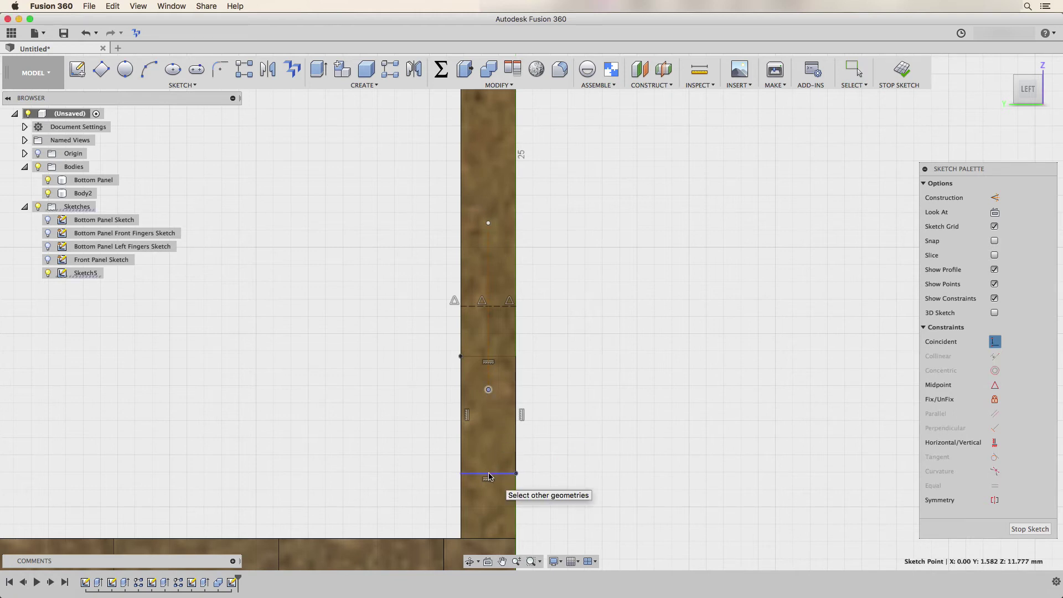
click(489, 473)
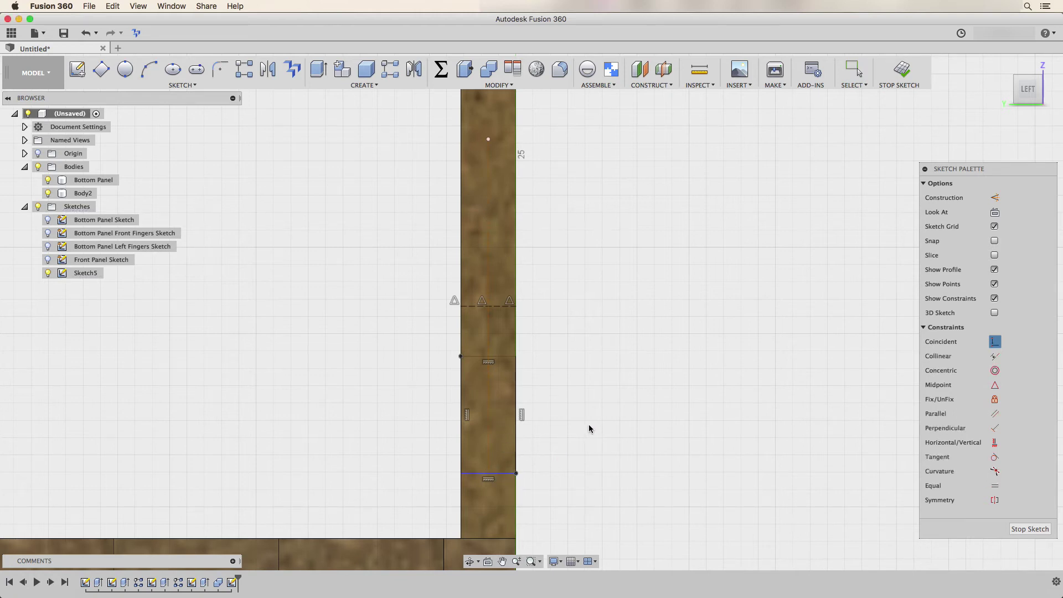
- Dimension the vertical construction line's length with the expression ((hfingers*2)-1)*fingerw
scroll(588, 427, down, 3)
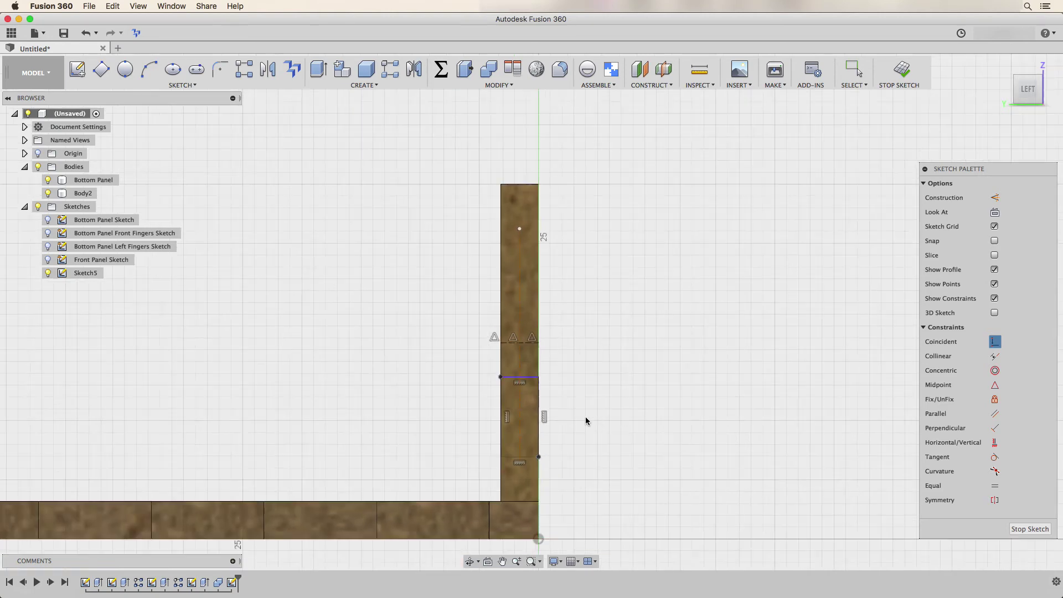
key(d)
click(519, 291)
click(572, 304)
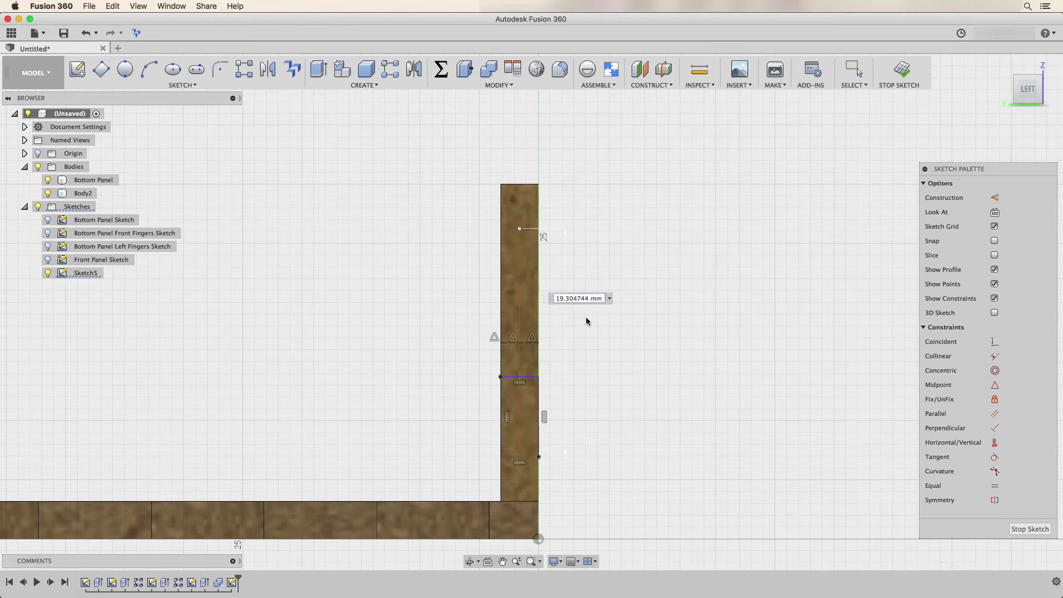
text(()
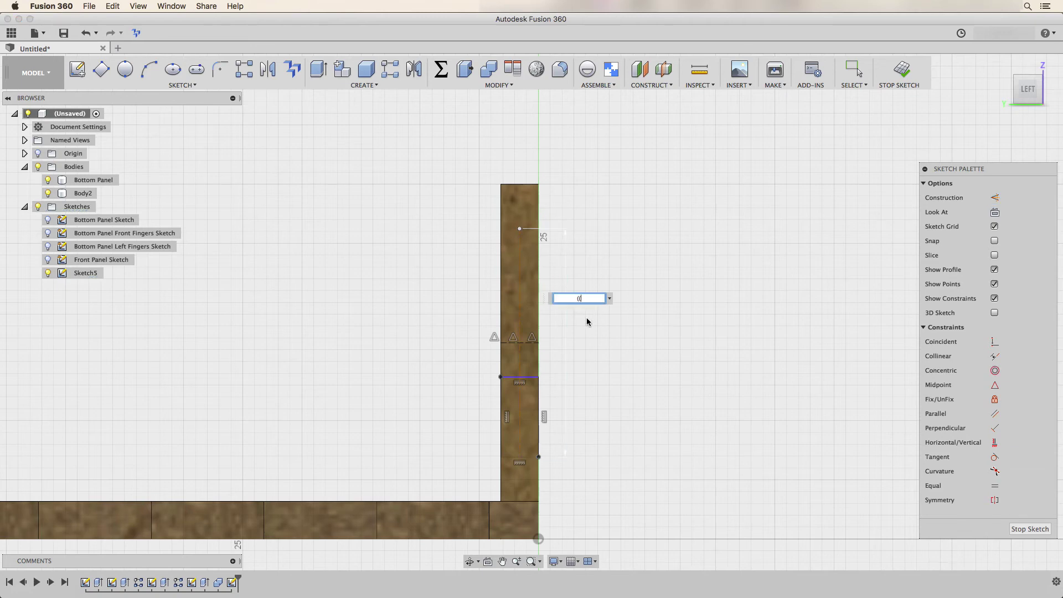
text((hfing)
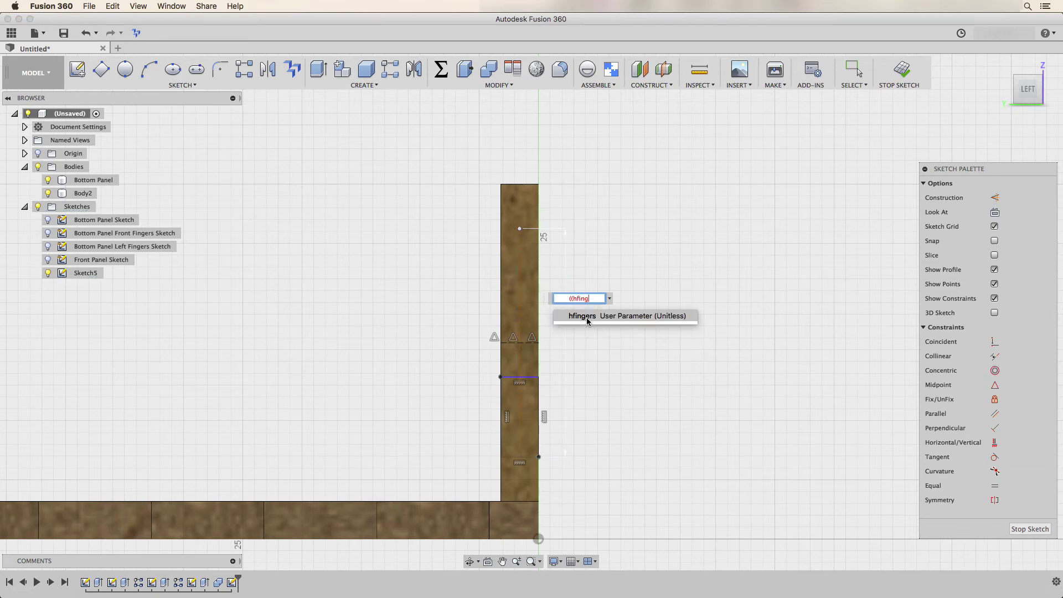
text(ers*)
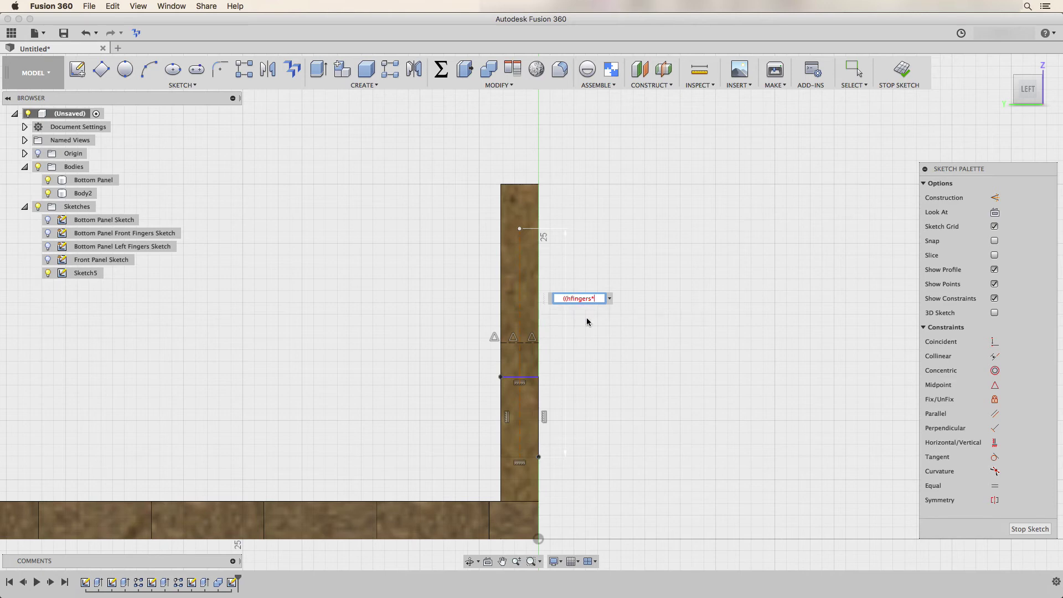
text(2)-1)*fing)
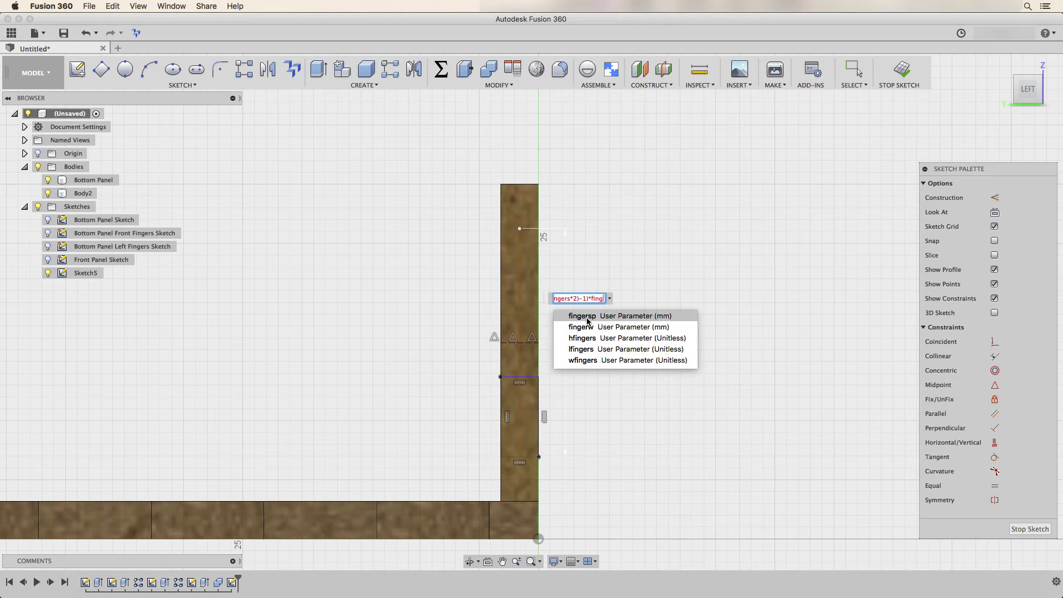
text(erw)
click(586, 318)
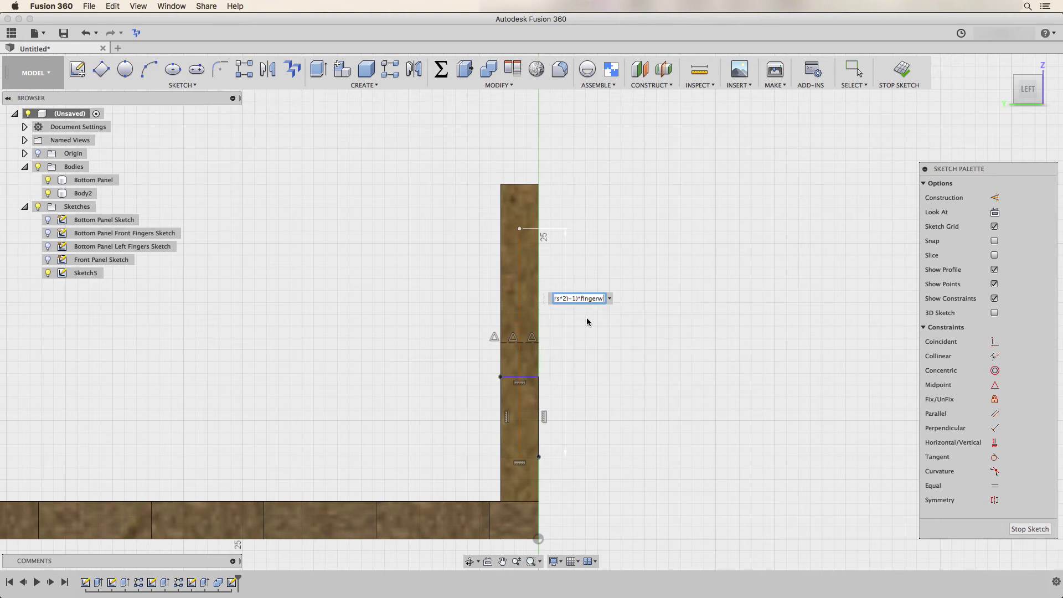
key(Return)
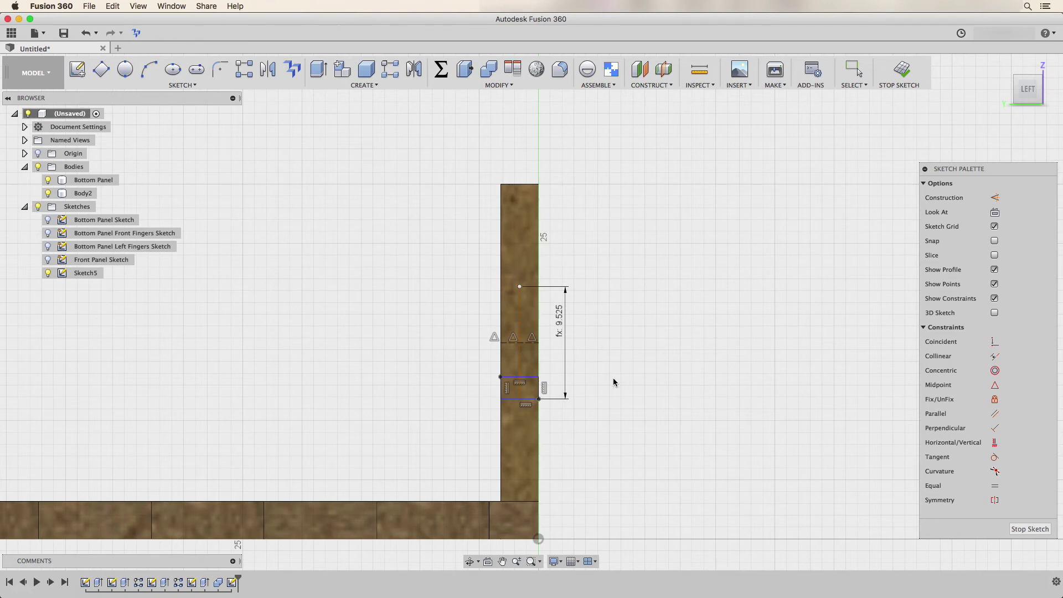
- Dimension the finger rectangle's height with the parameter fingerw and finish the sketch
scroll(612, 380, up, 3)
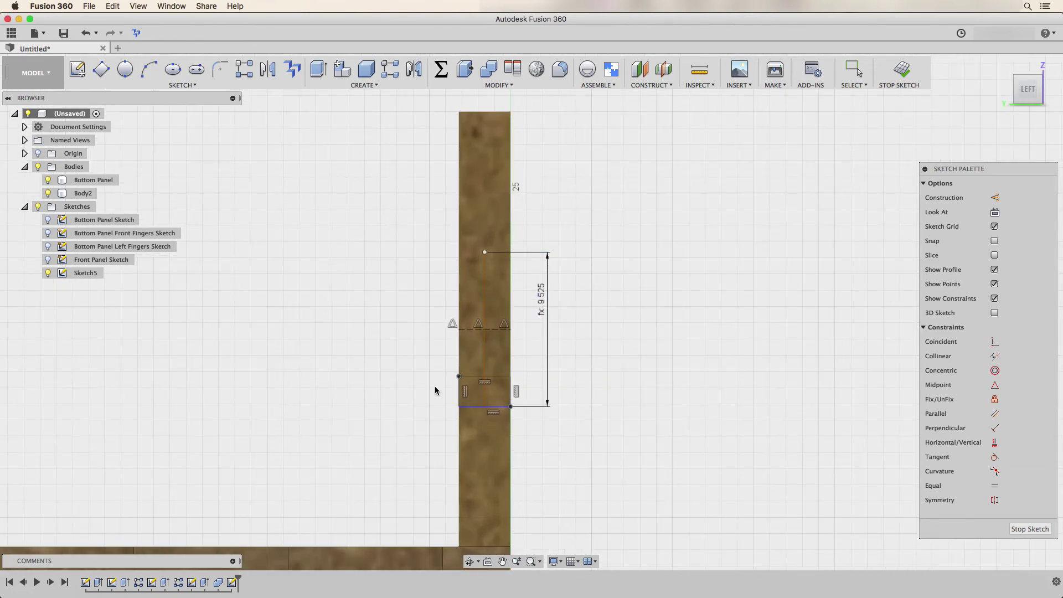
click(459, 394)
click(433, 394)
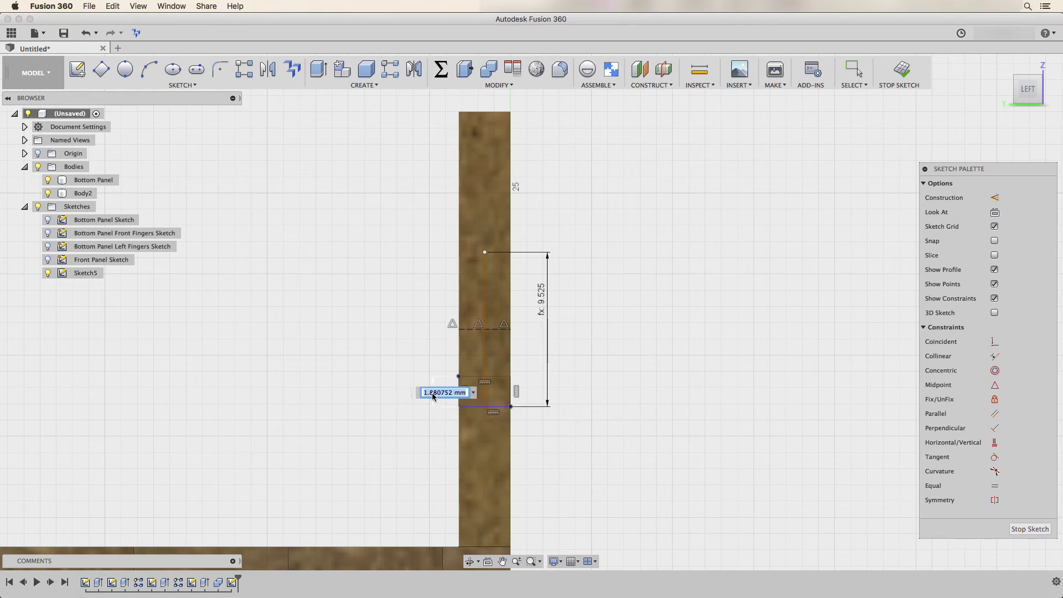
text(fingerw)
key(Return)
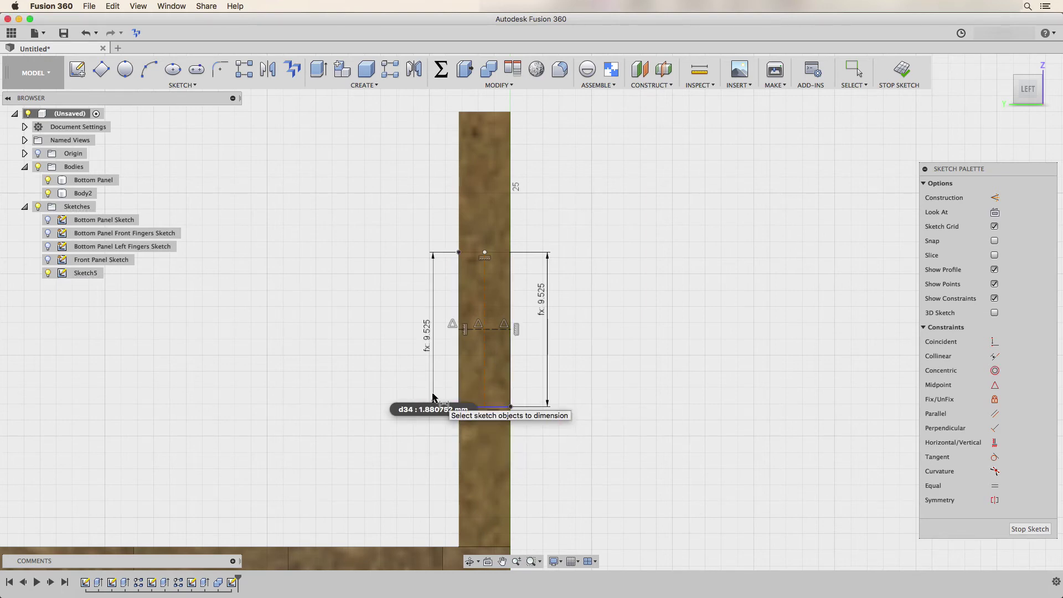
click(901, 71)
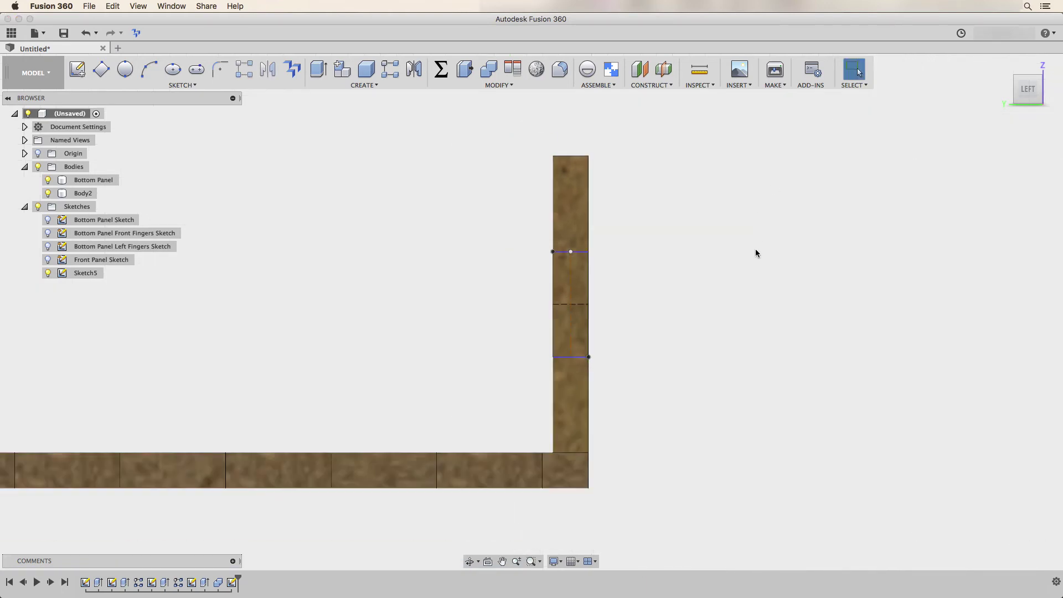
- Extrude the finger rectangle by -thickness as a cut into the front panel's left end
shift+middle_drag(764, 256, 658, 513)
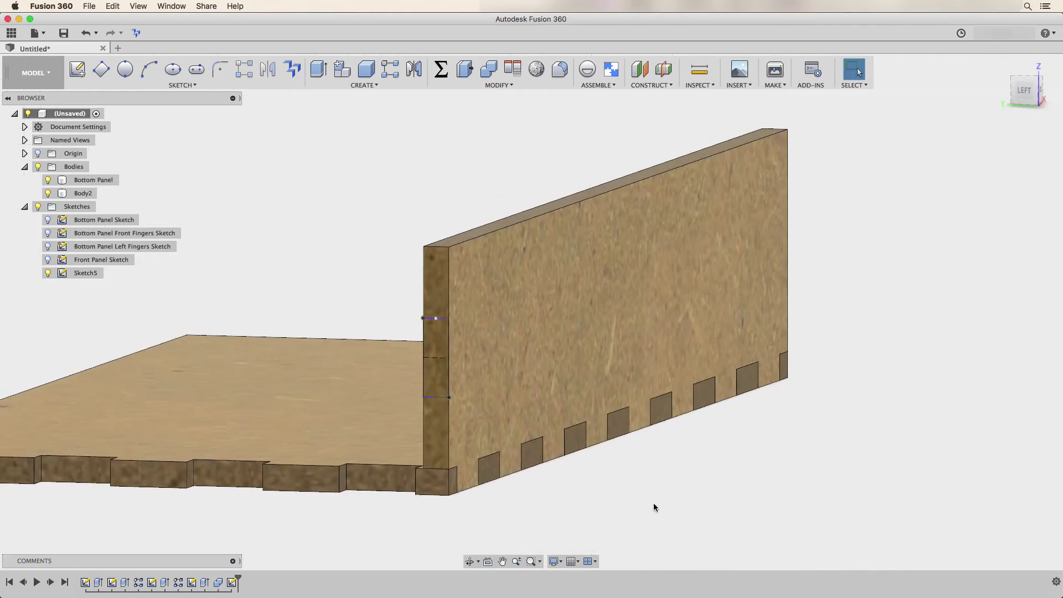
key(e)
scroll(583, 489, left, 3)
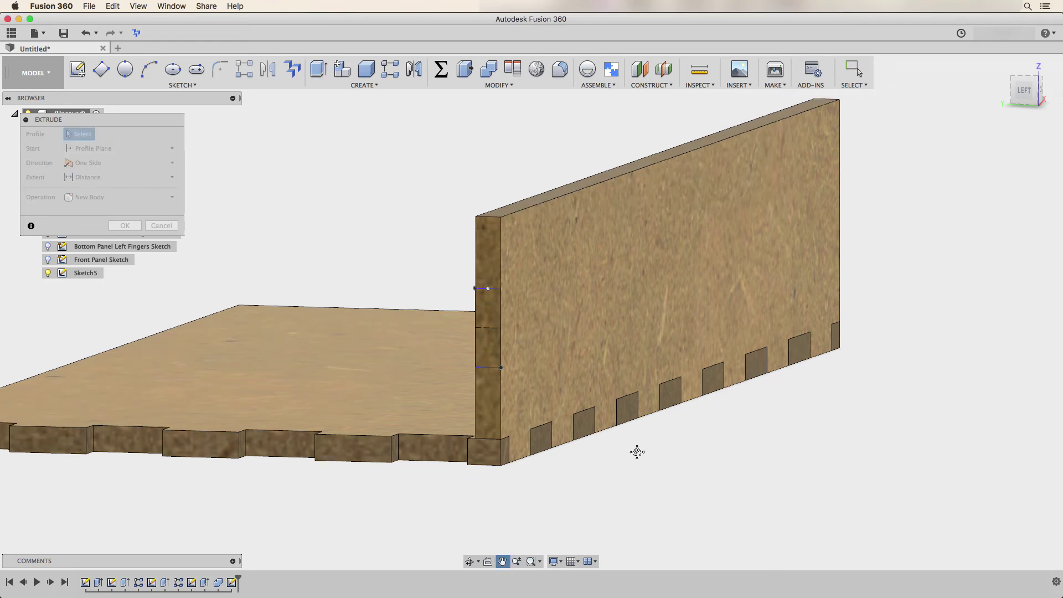
click(489, 321)
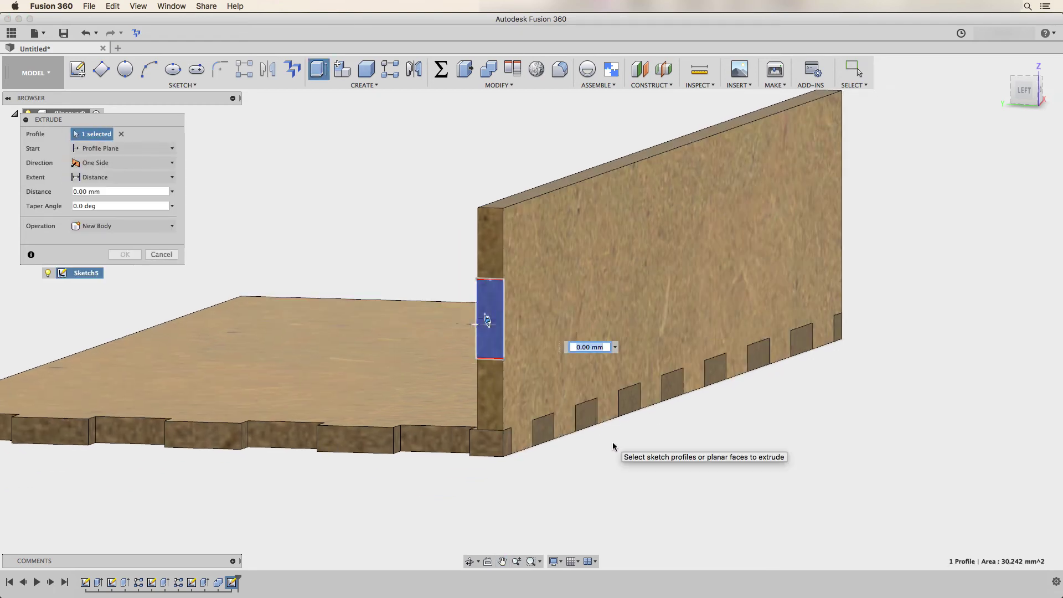
text(-thickness)
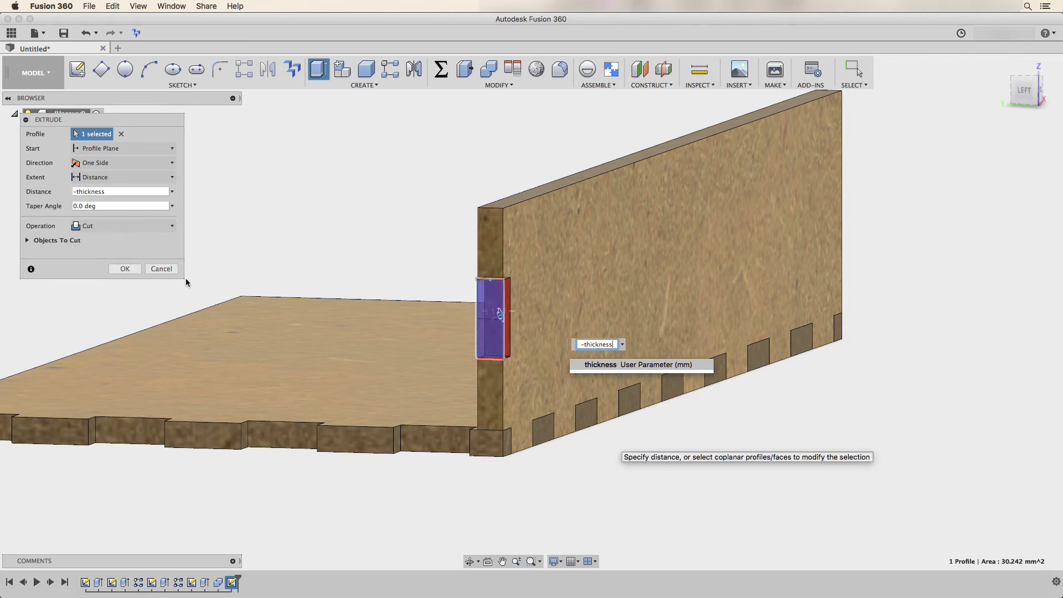
click(126, 268)
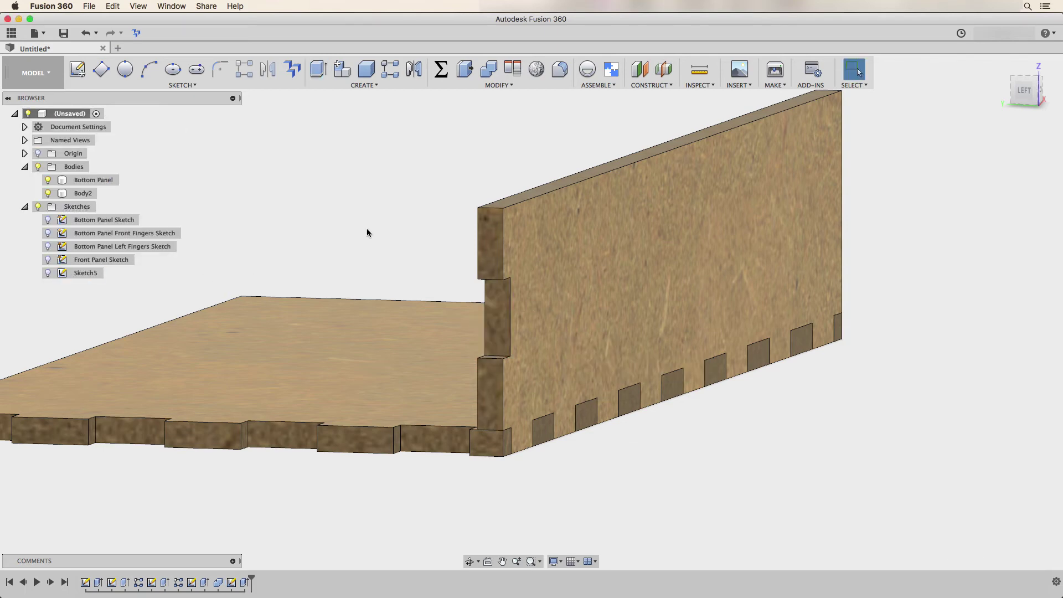
- Start a rectangular pattern of the front panel's finger cut, using the panel's vertical corner edge as its direction
scroll(394, 207, down, 3)
shift+middle_drag(406, 203, 389, 200)
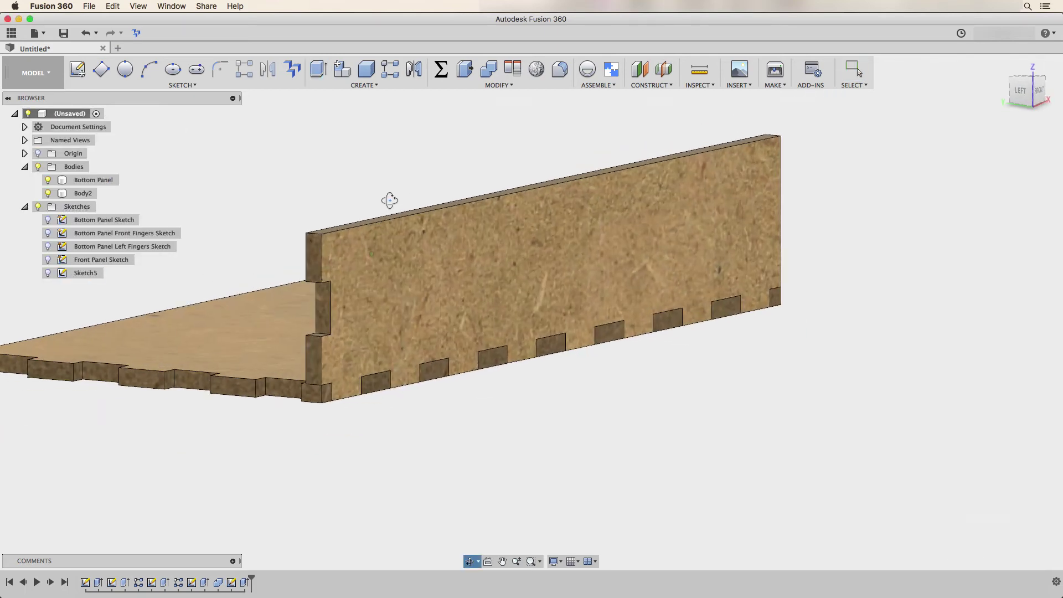
key(Escape)
middle_drag(412, 166, 499, 123)
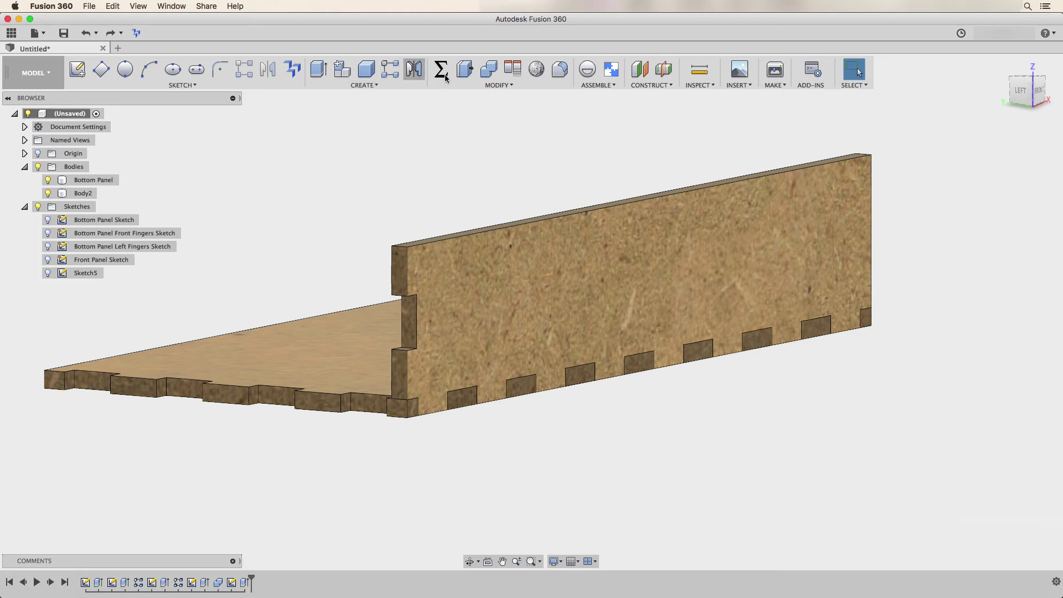
click(389, 70)
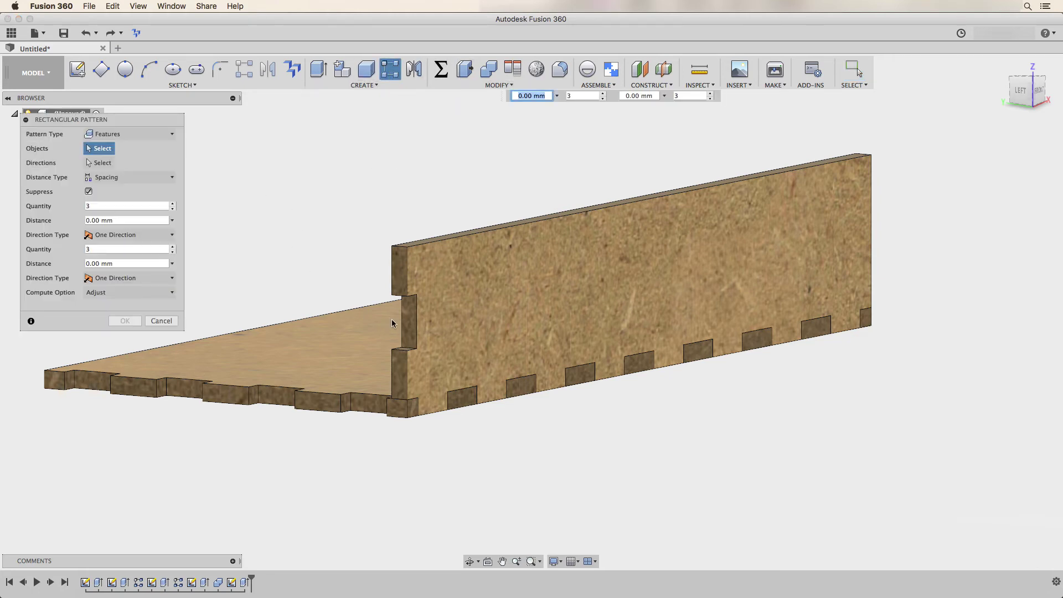
click(245, 582)
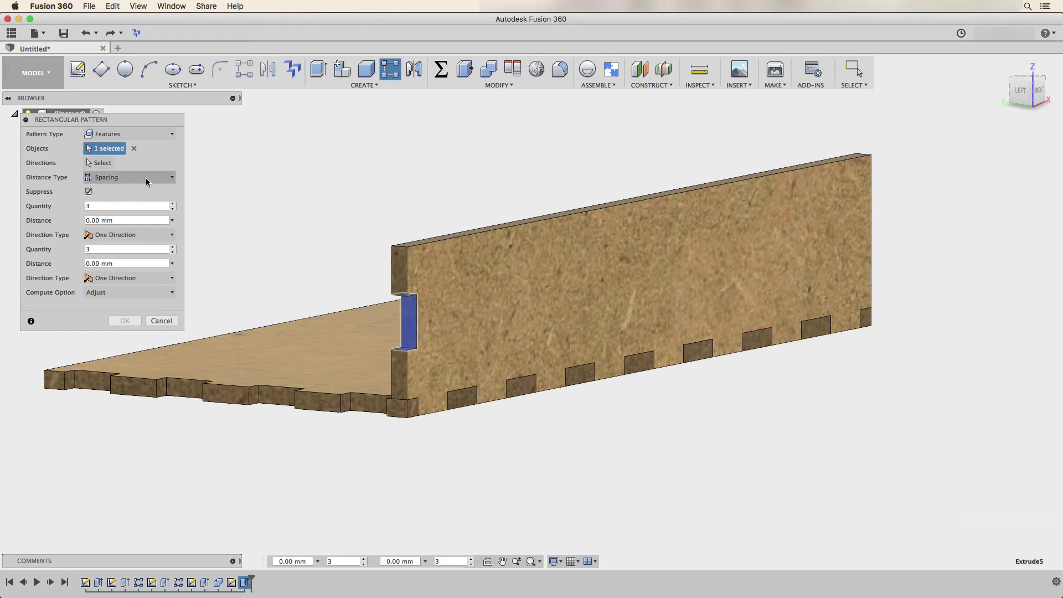
click(101, 163)
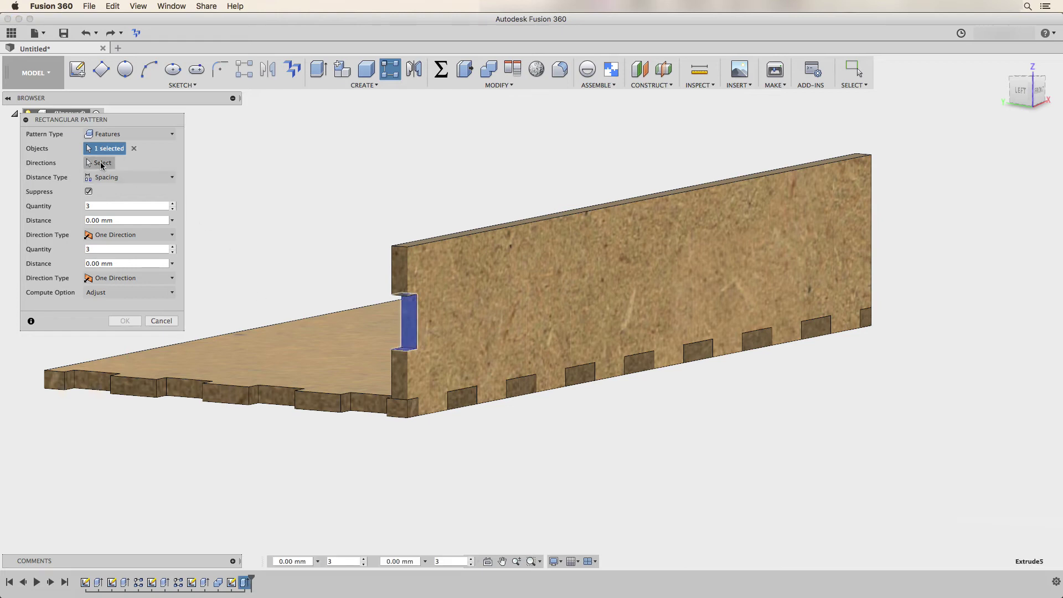
click(407, 399)
- Set the pattern quantity to hfingers and the spacing distance to -fingersp, and create the pattern
click(117, 206)
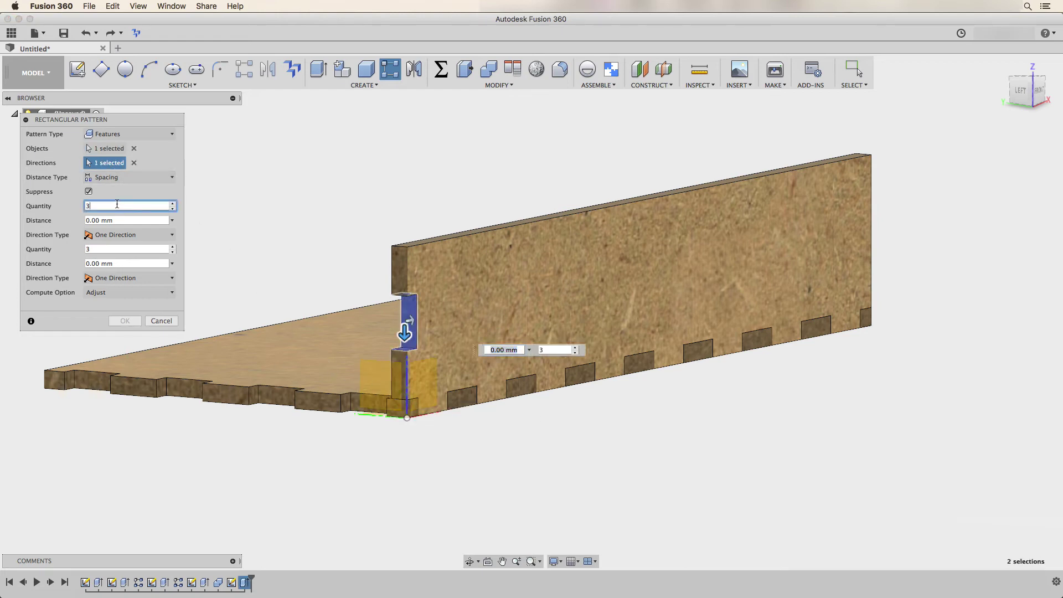
double_click(116, 205)
text(hfingers)
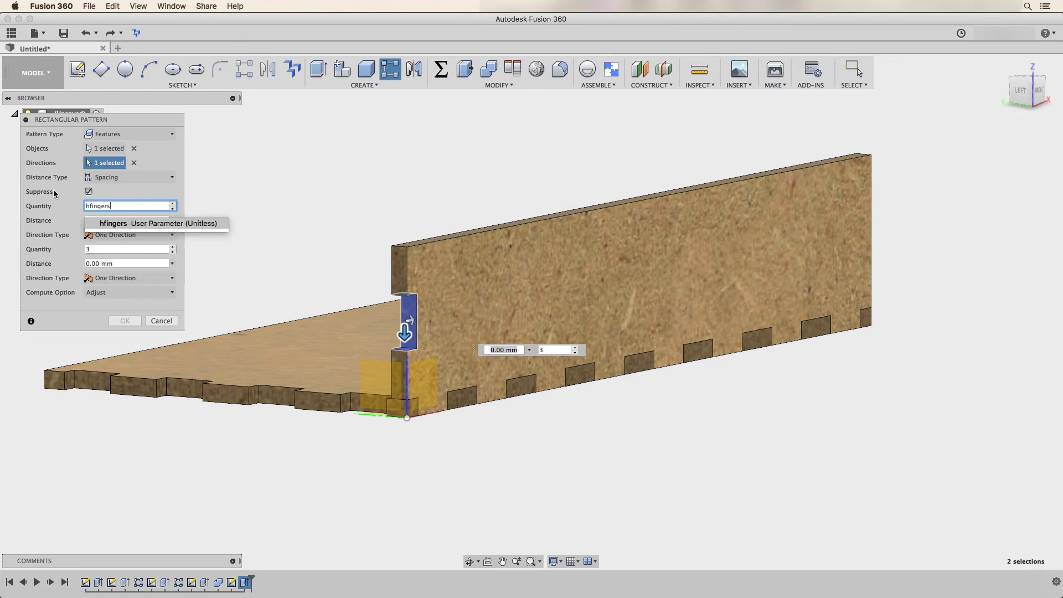
key(Tab)
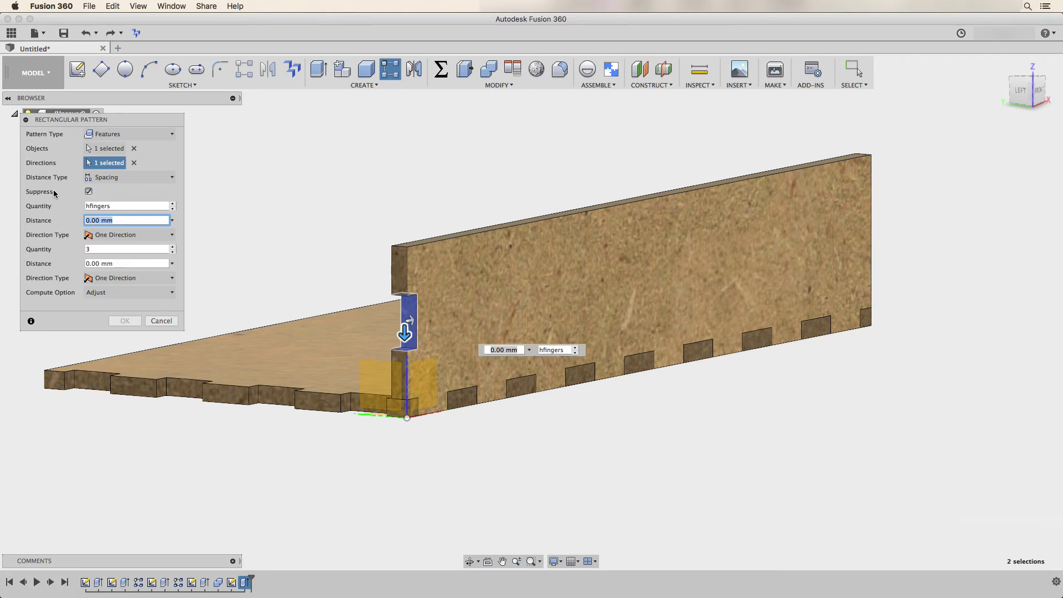
text(-fingersp)
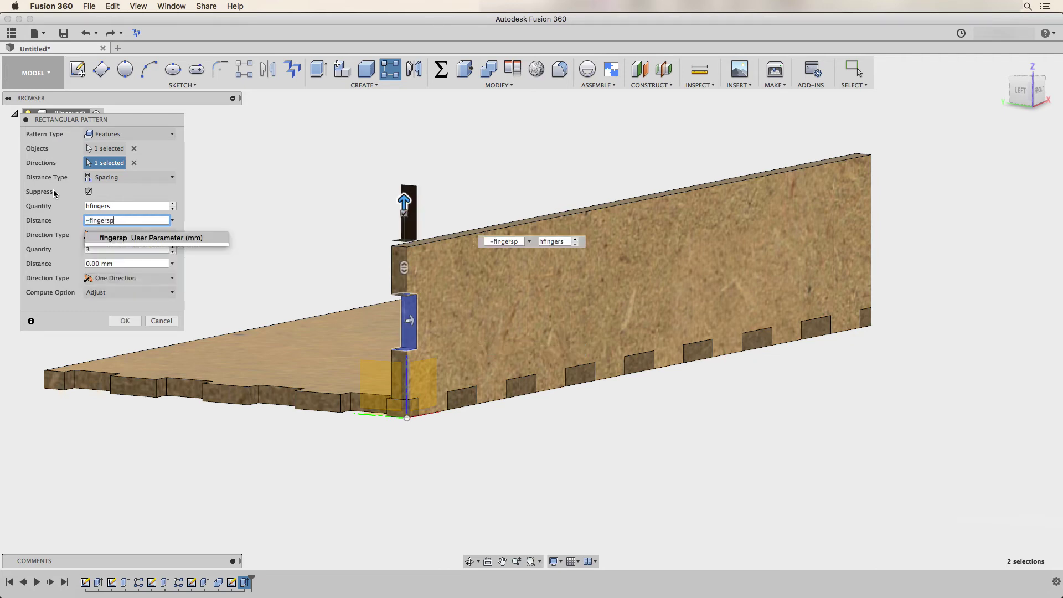
key(Tab)
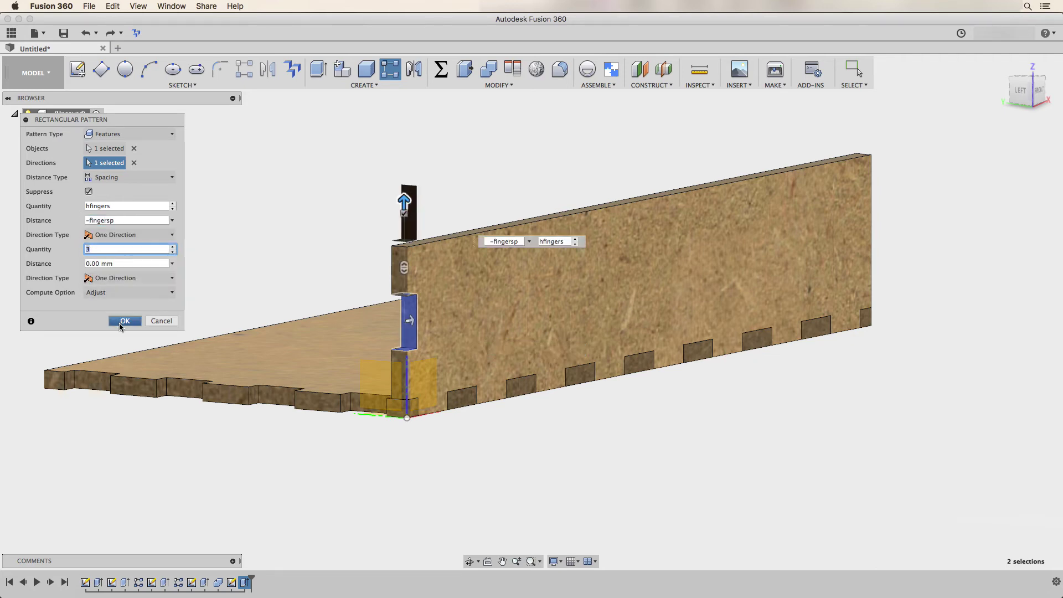
click(123, 321)
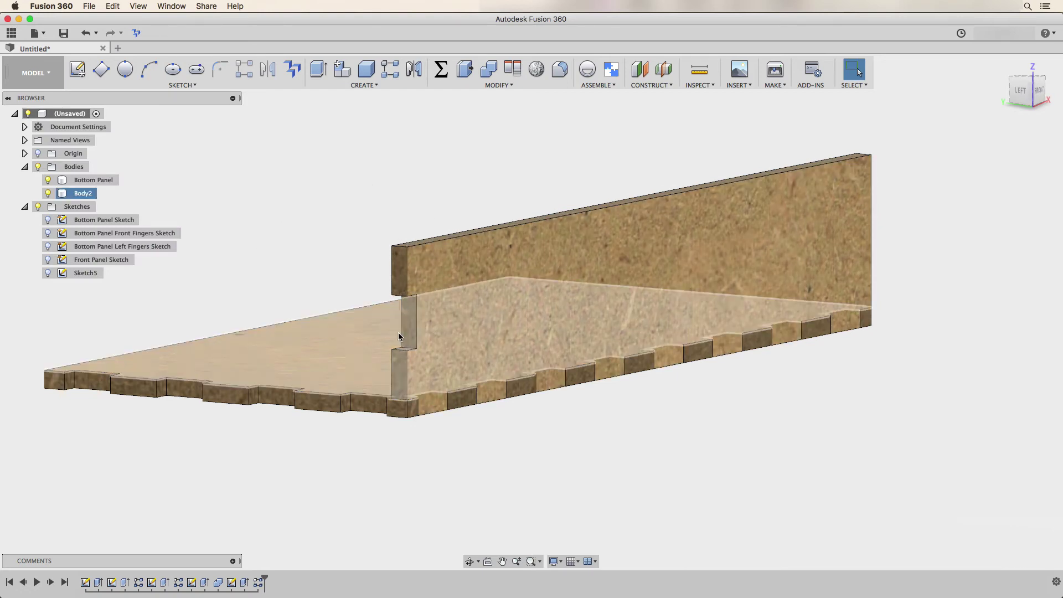
- Set the height user parameter to 40 mm and inspect the front panel's side fingers
click(439, 77)
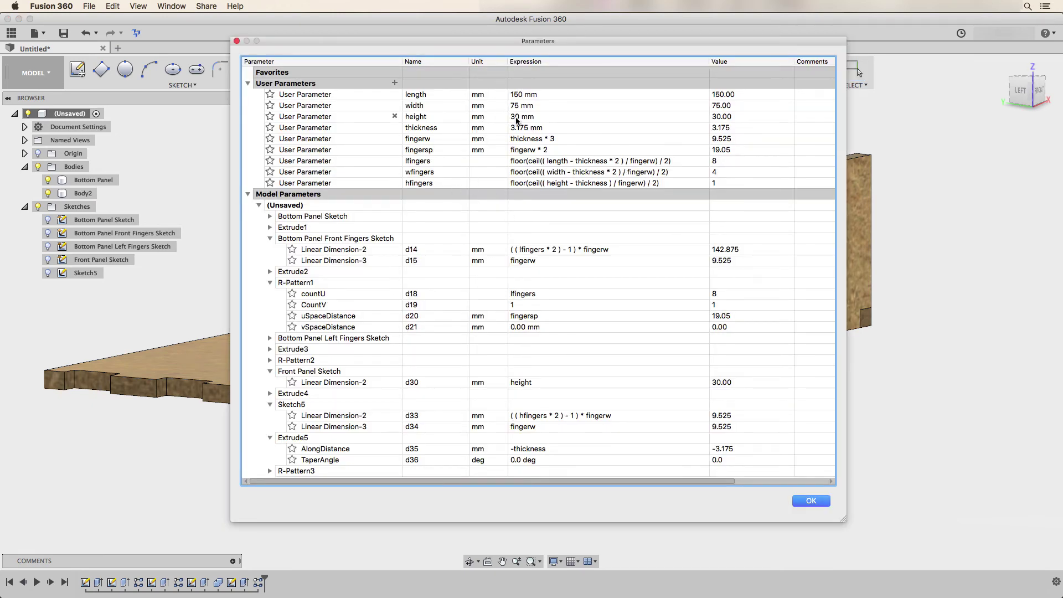
click(515, 120)
text(40)
key(Return)
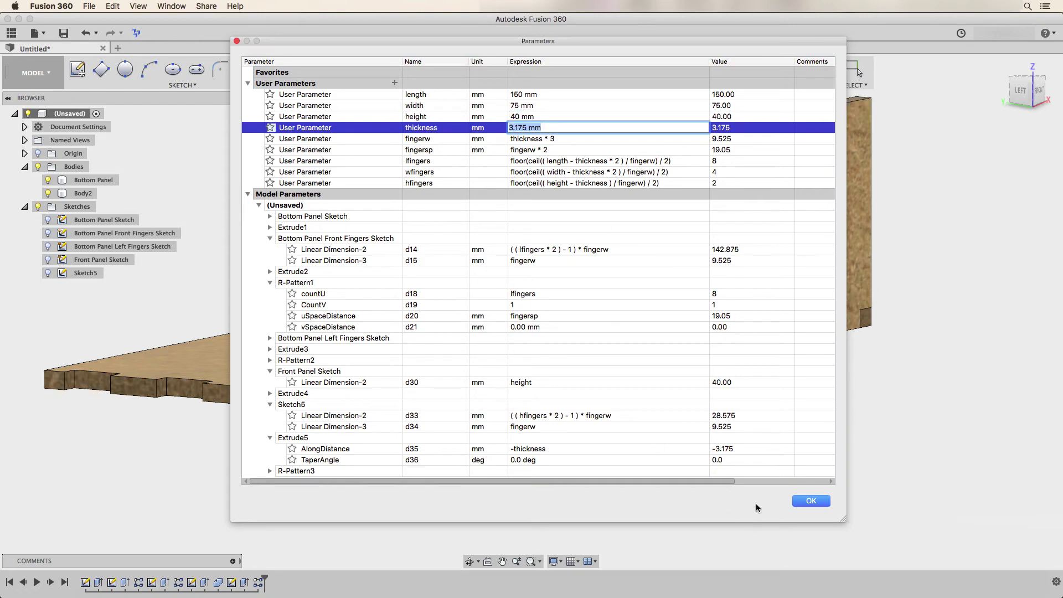
click(811, 500)
click(393, 234)
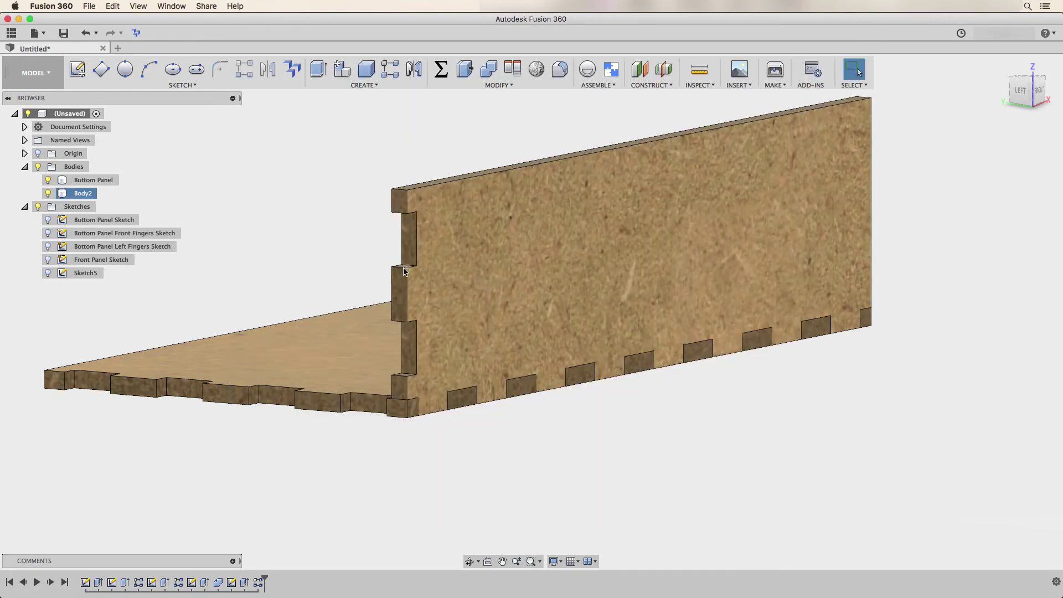
shift+middle_drag(408, 351, 549, 412)
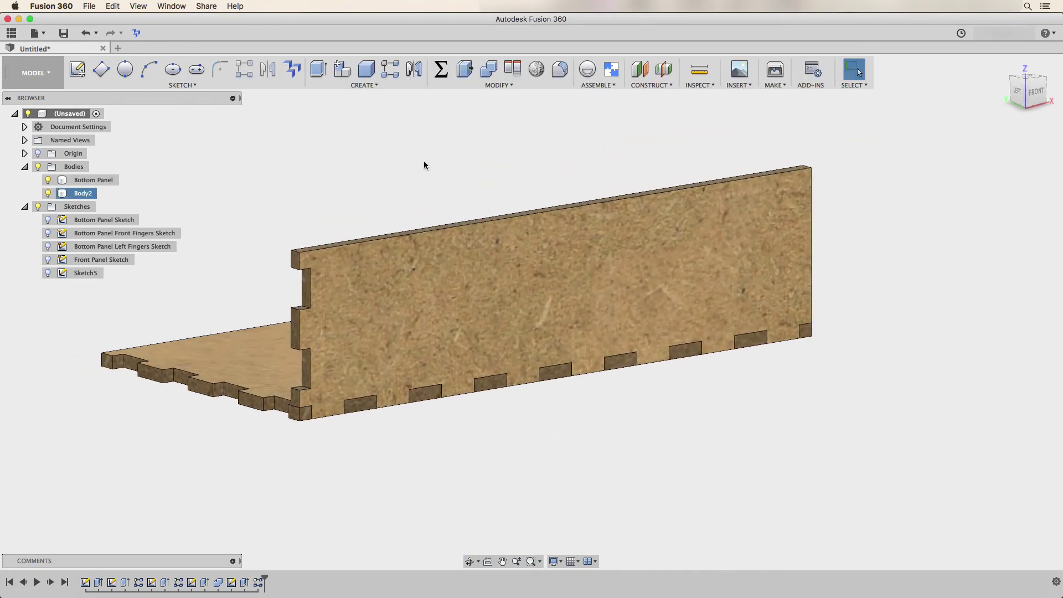
- Set the height user parameter to 60 mm and check the side finger pattern
click(441, 69)
double_click(530, 117)
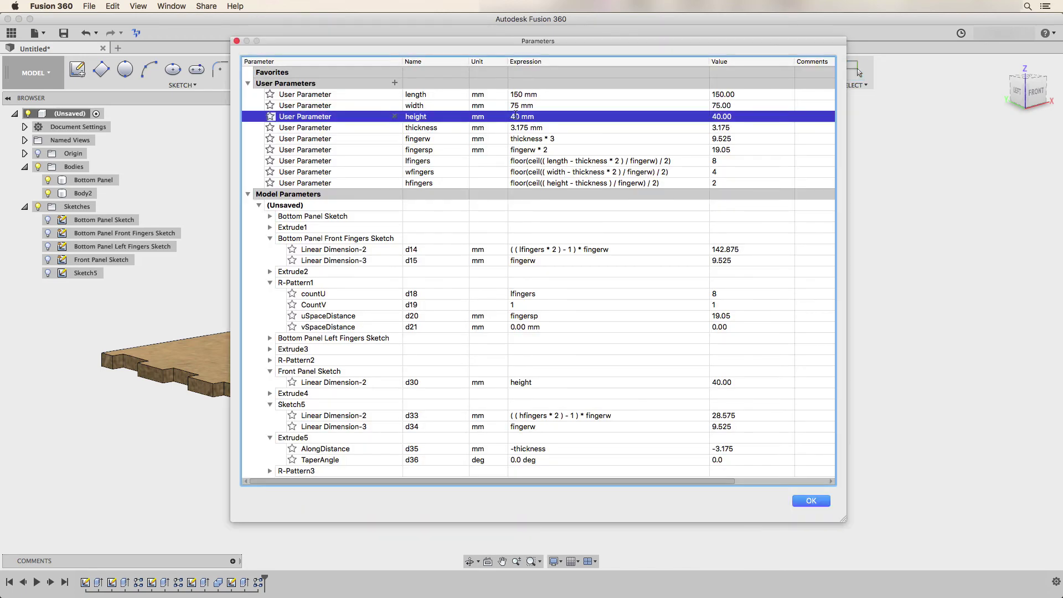
text(60)
key(Tab)
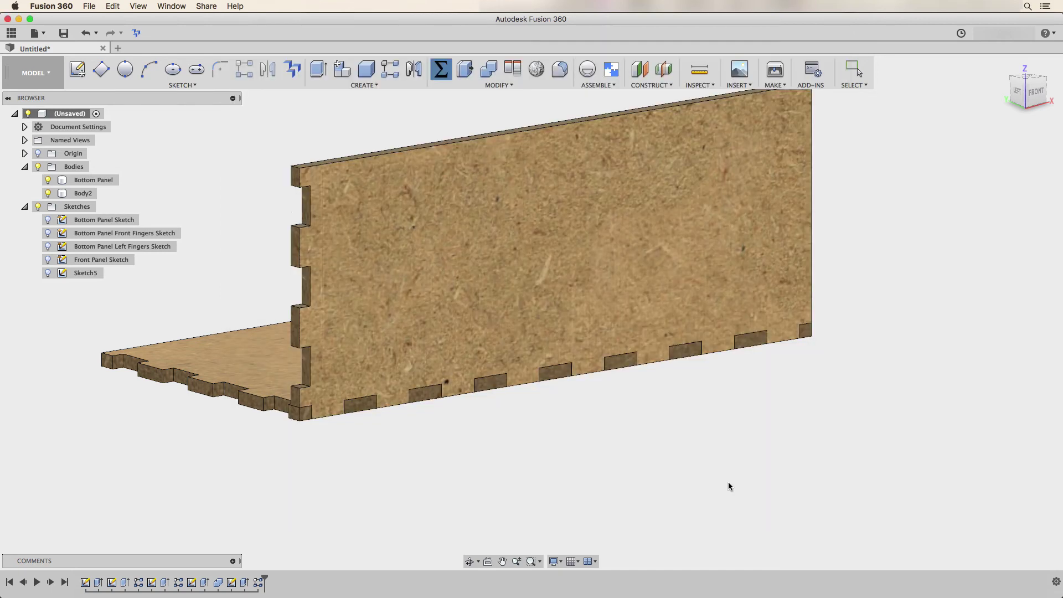
click(804, 504)
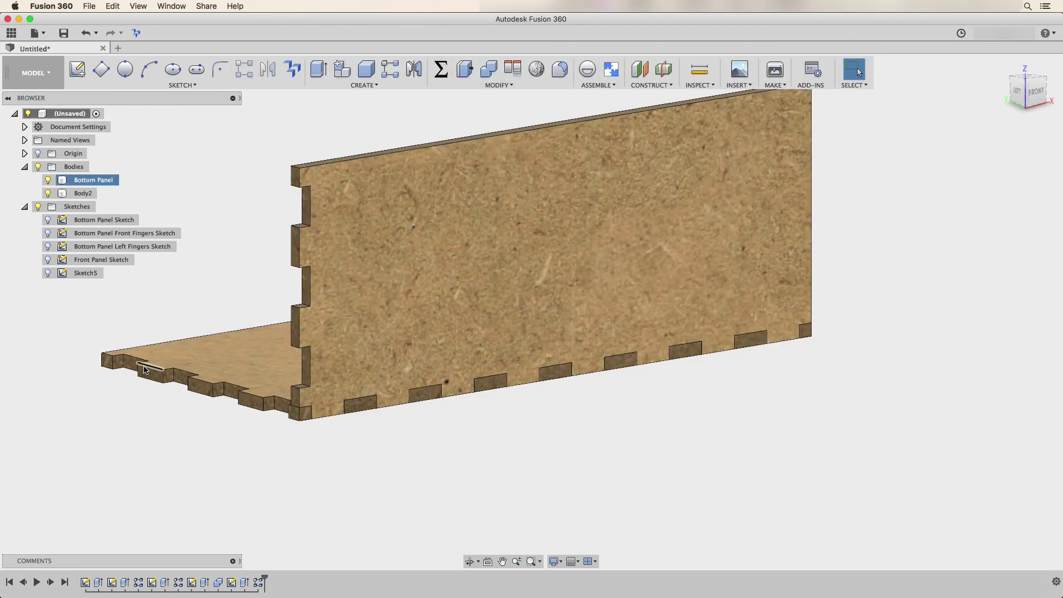
click(303, 332)
key(Escape)
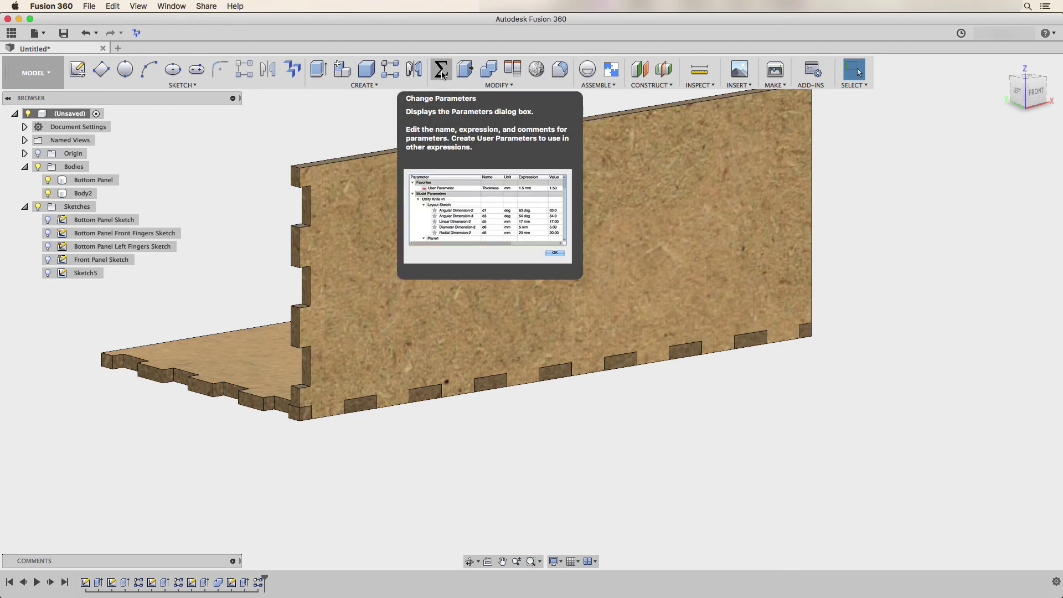
- Set the height user parameter to 30 mm
click(441, 71)
click(523, 116)
text(3)
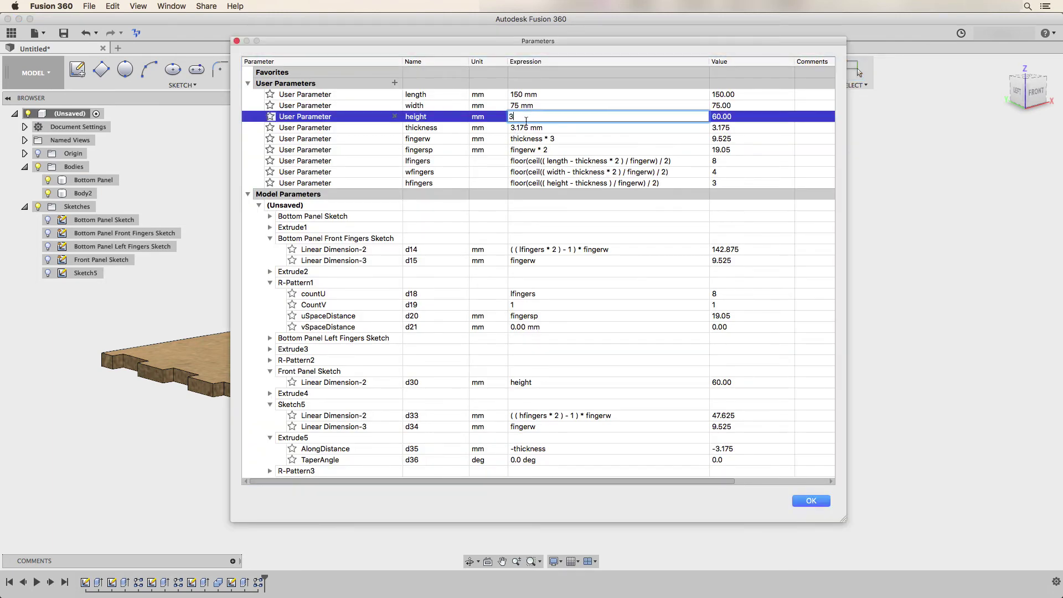
text(0)
key(Return)
click(812, 501)
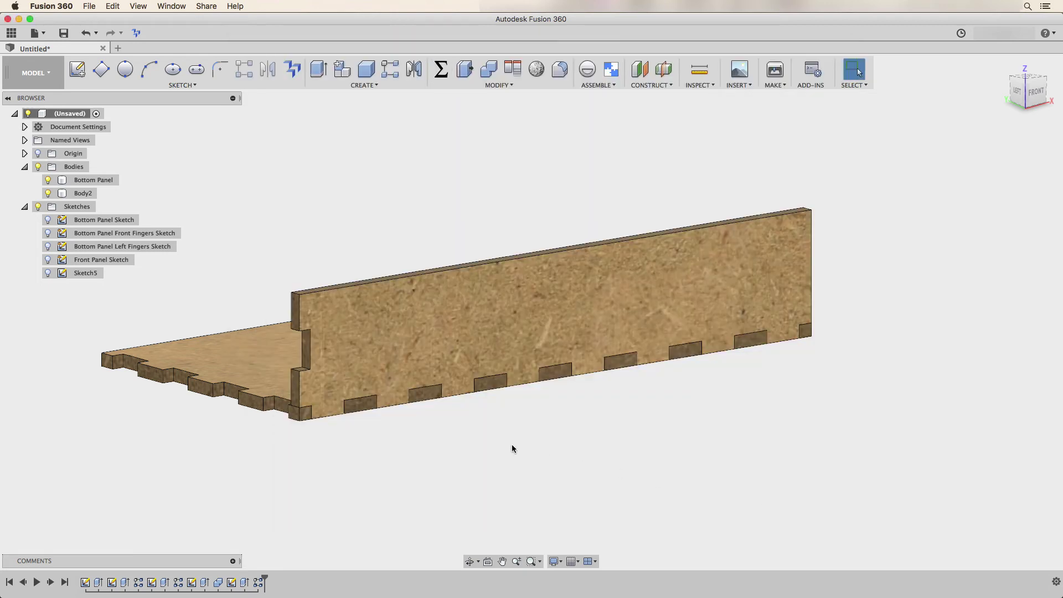
- Rename the front panel's body as Front Panel
shift+middle_drag(410, 444, 461, 456)
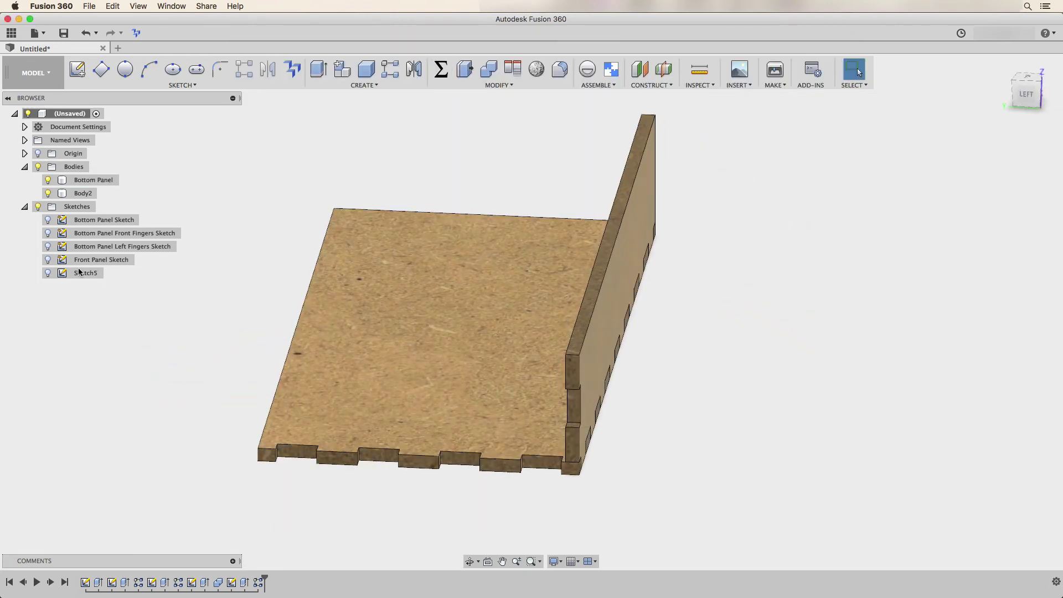
double_click(83, 193)
text(Fr)
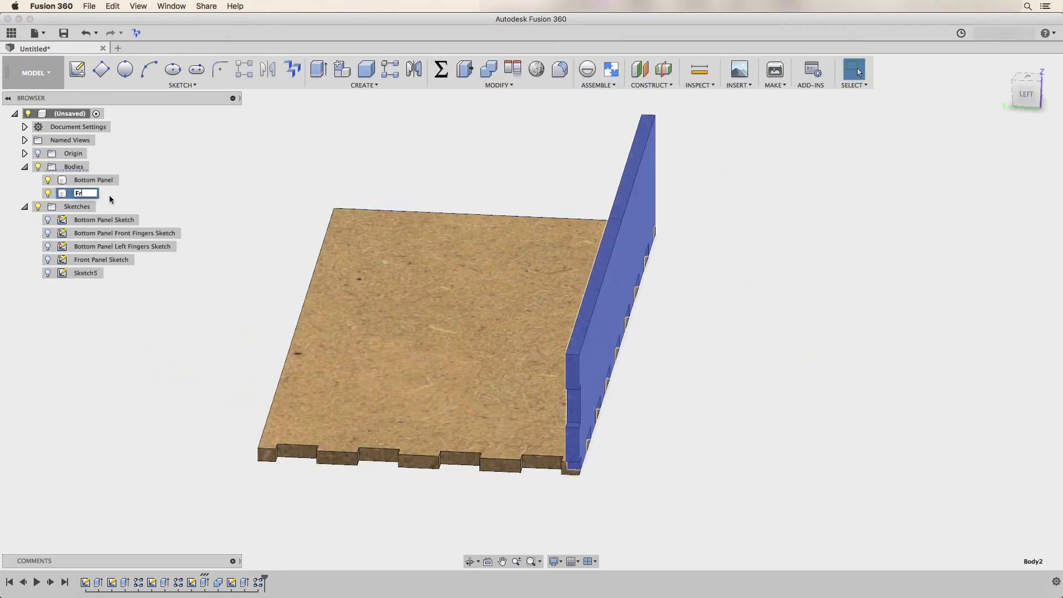
text(ont Panel)
key(Return)
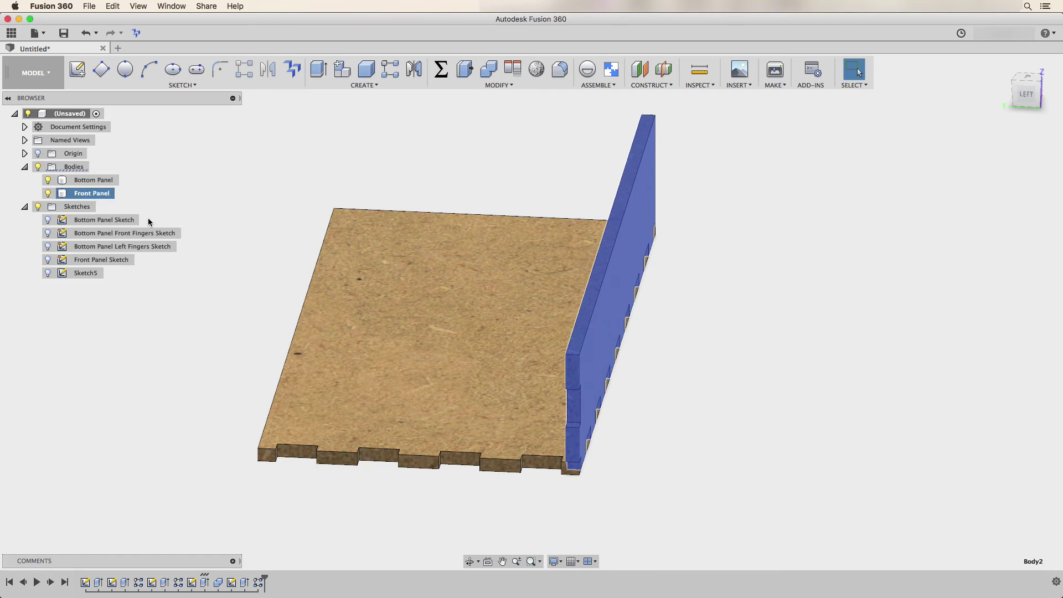
- Rename the sketch of the front panel's side finger as Front Panel Left Fingers Sketch
double_click(86, 273)
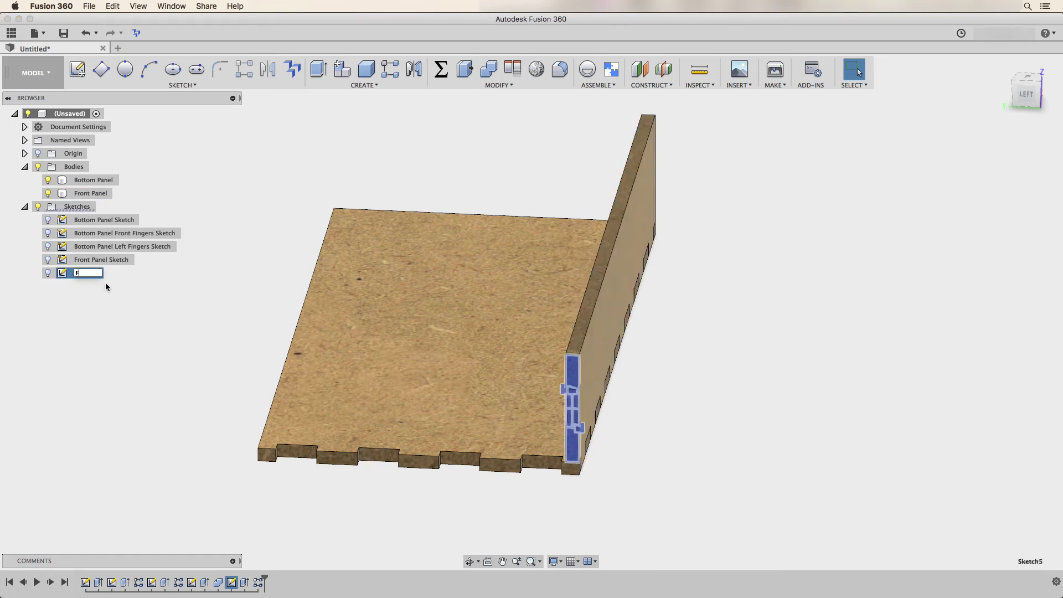
text(Front Panel Left Fingers Sketch)
key(Return)
click(136, 331)
- Begin extruding the front panel's inner face, with the start set to From Object on the bottom panel's back edge face
mouse_move(145, 339)
shift+middle_down()
mouse_move(192, 348)
mouse_move(368, 164)
shift+middle_up()
key(e)
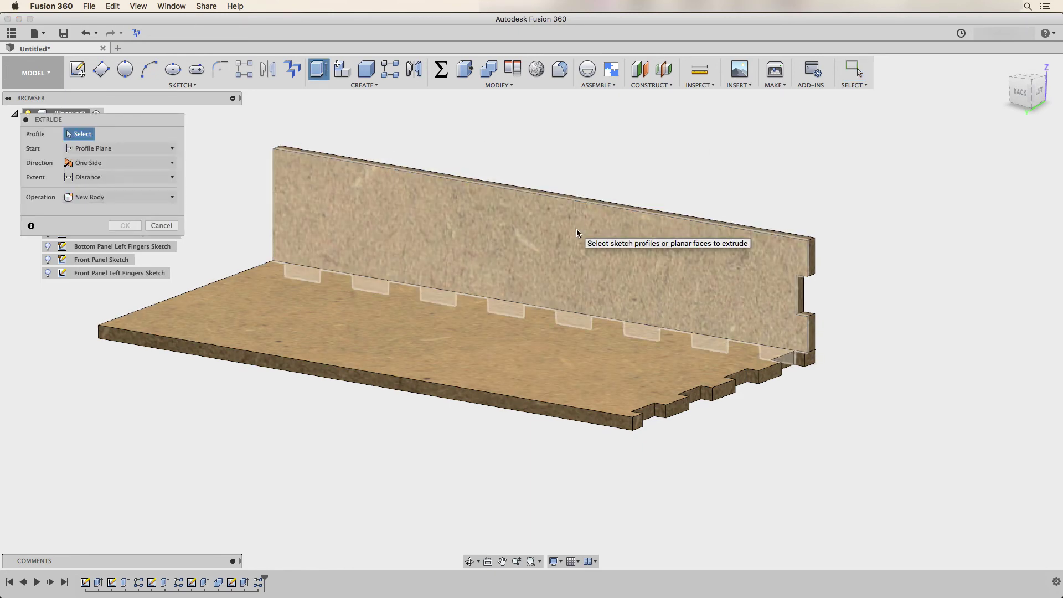
click(538, 247)
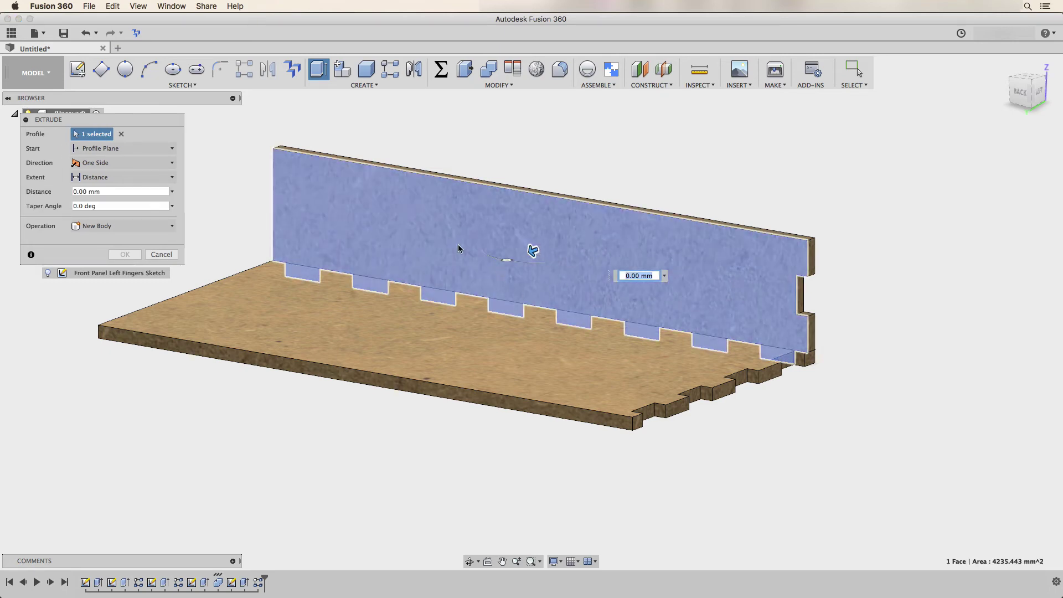
click(114, 149)
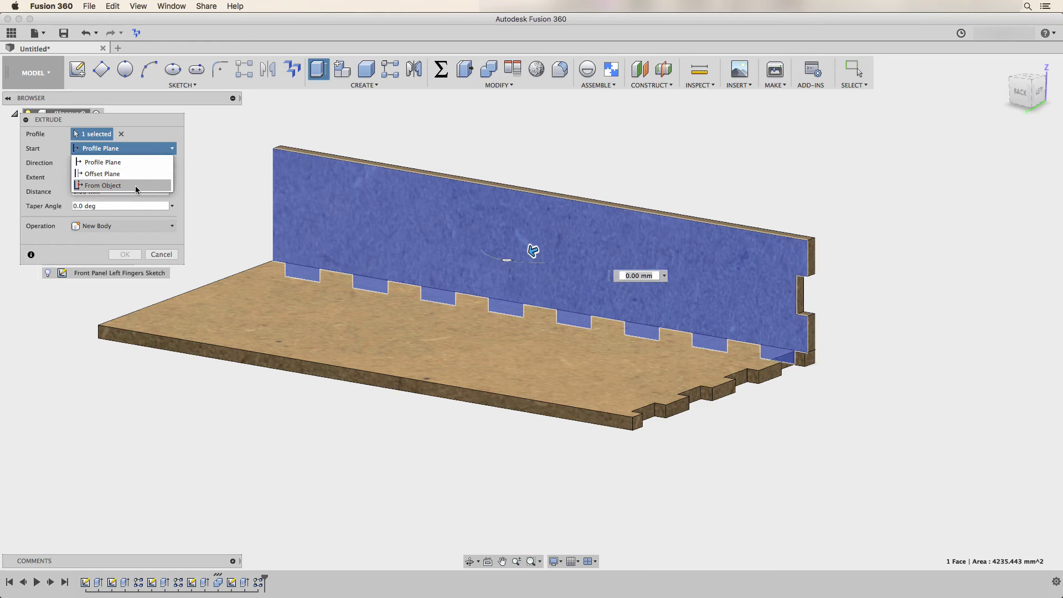
click(137, 186)
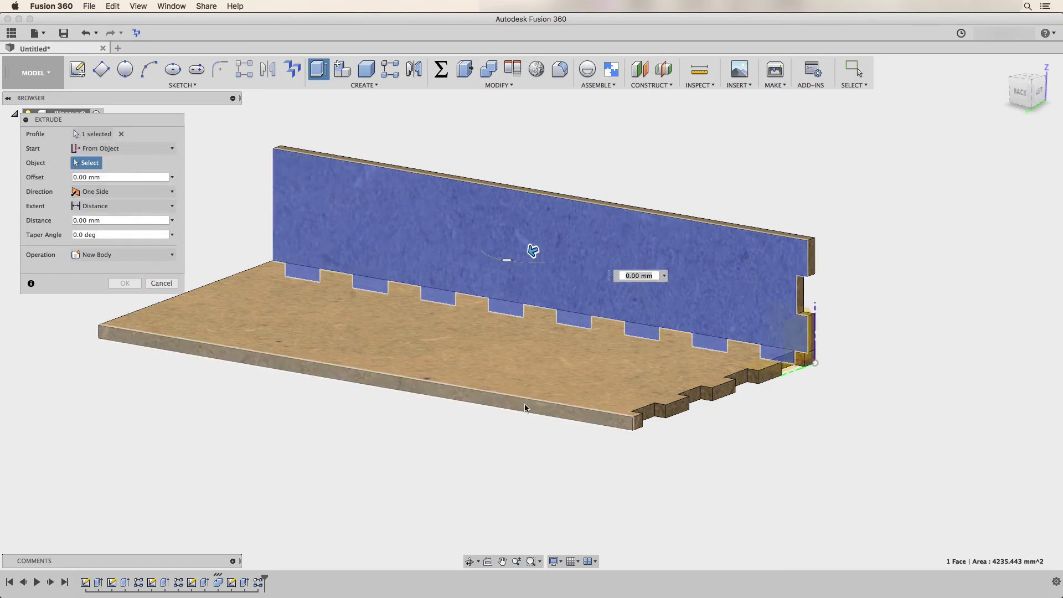
click(511, 407)
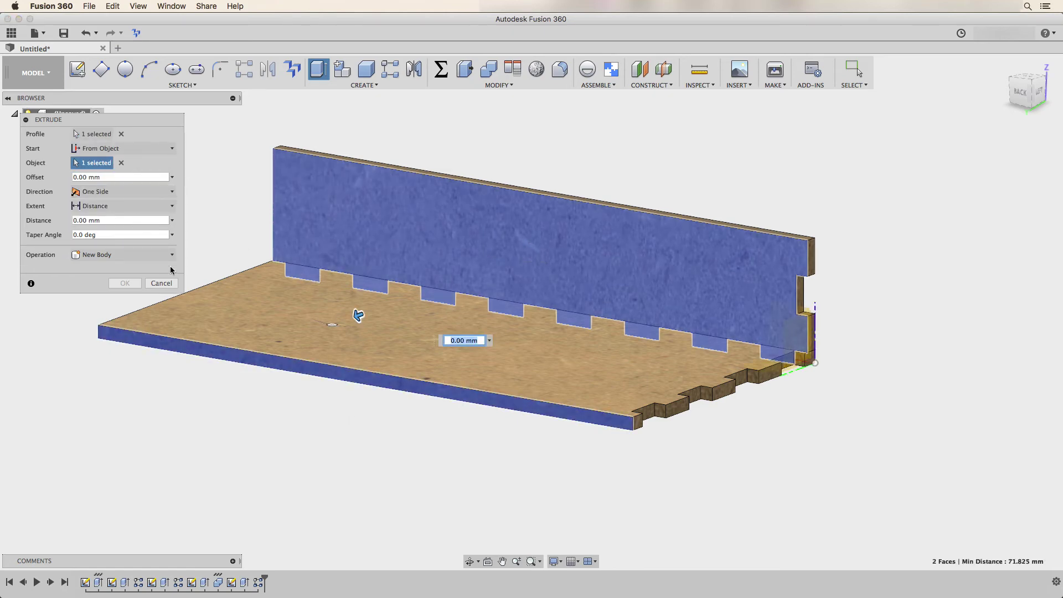
- Set the extrusion distance to -thickness and the operation to New Body, and create the back panel
text(-thickness)
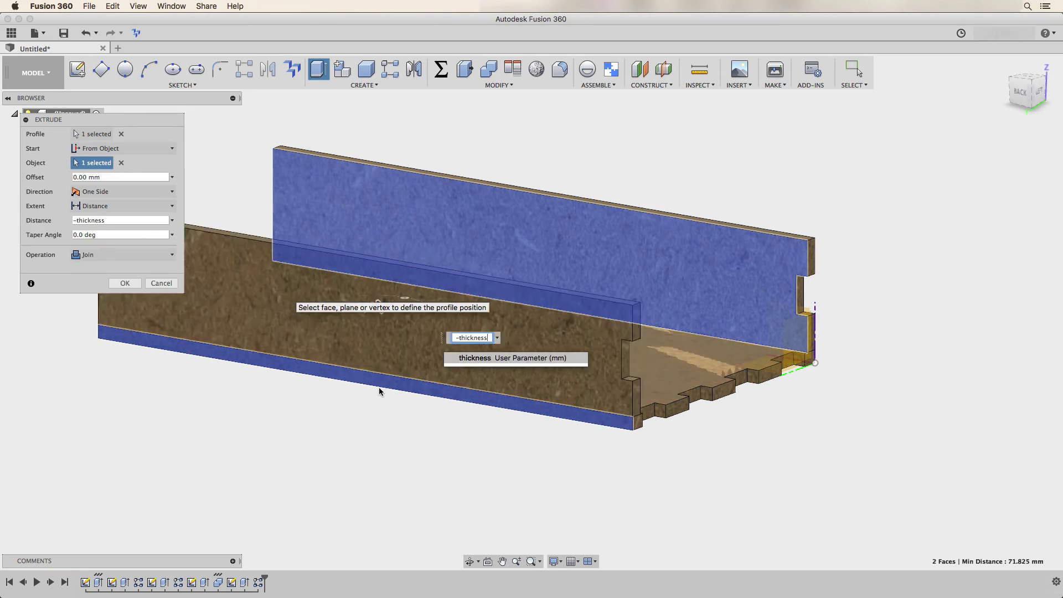
click(95, 256)
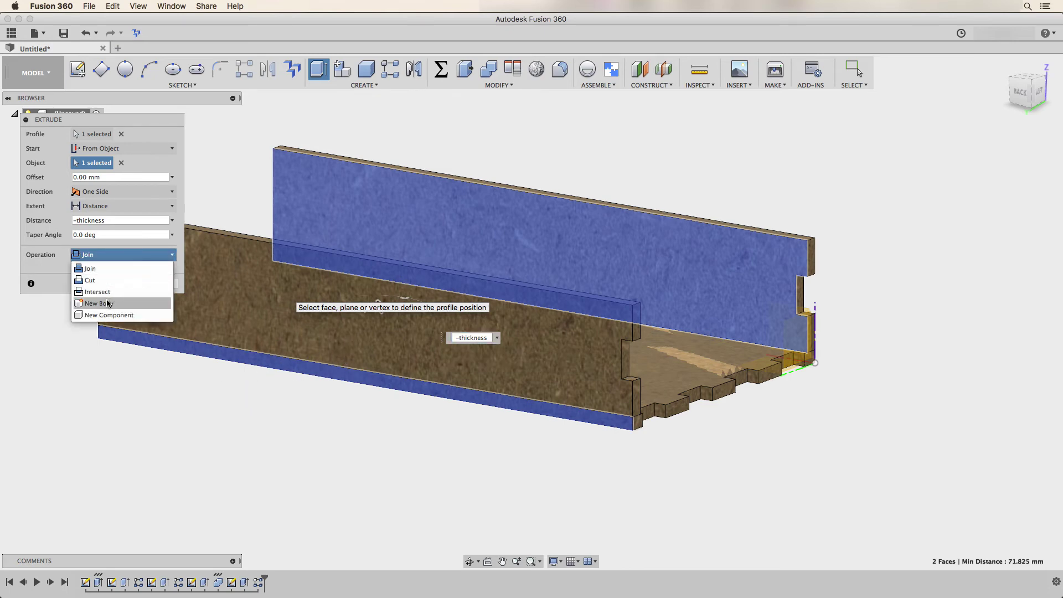
click(108, 303)
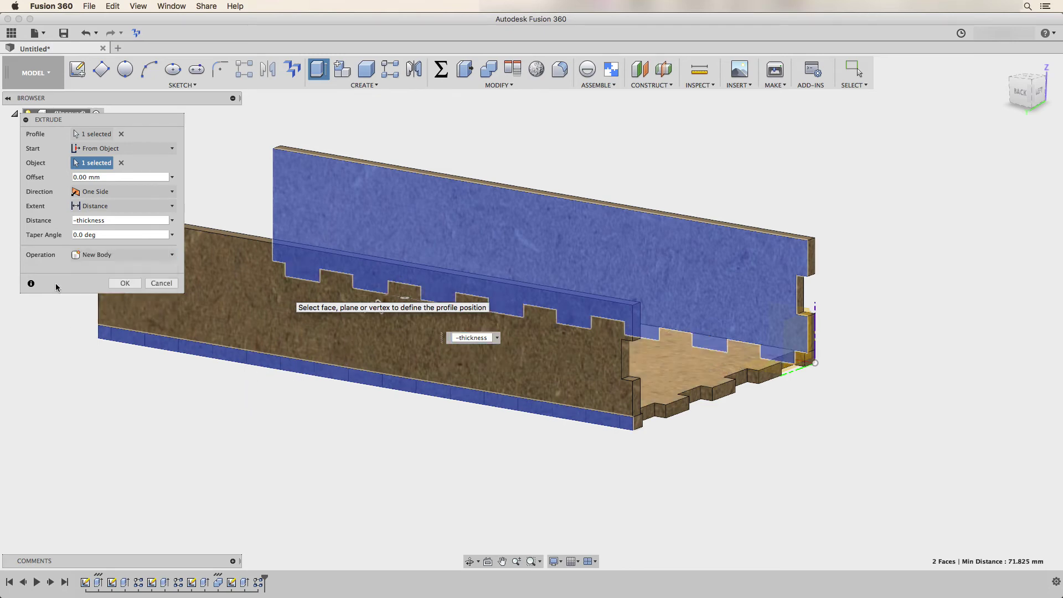
click(124, 284)
- Hide the new back panel body
middle_drag(366, 403, 508, 414)
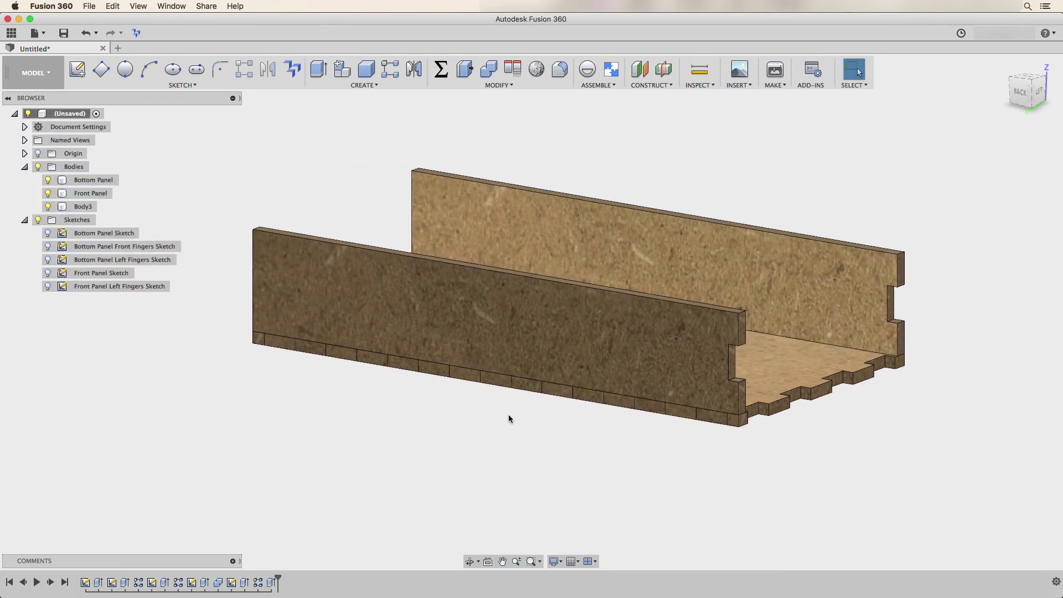
click(48, 207)
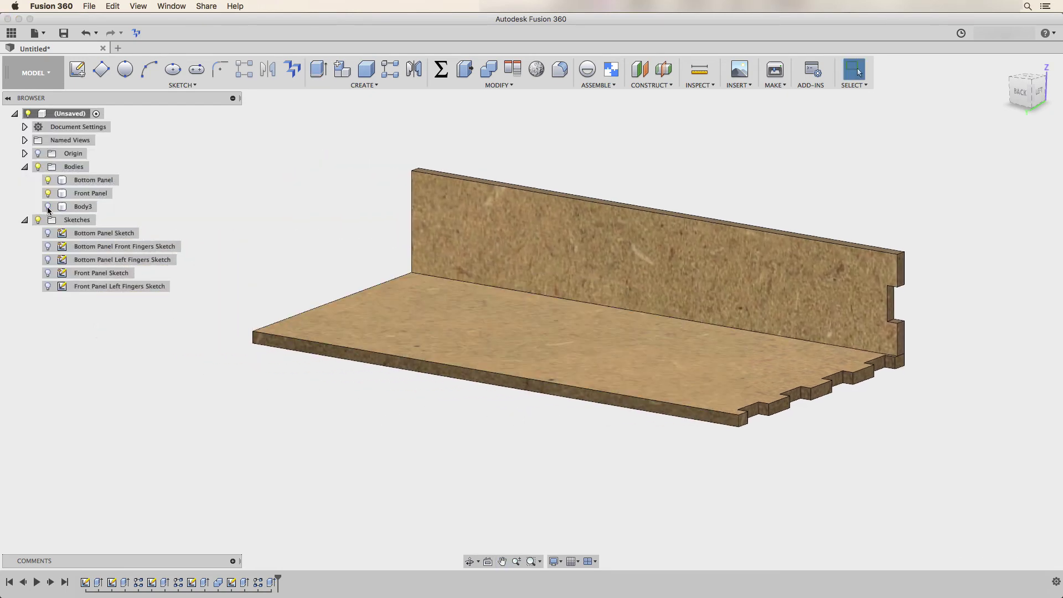
- Show the new back panel body and inspect its bottom fingers with the bottom panel temporarily hidden
click(48, 207)
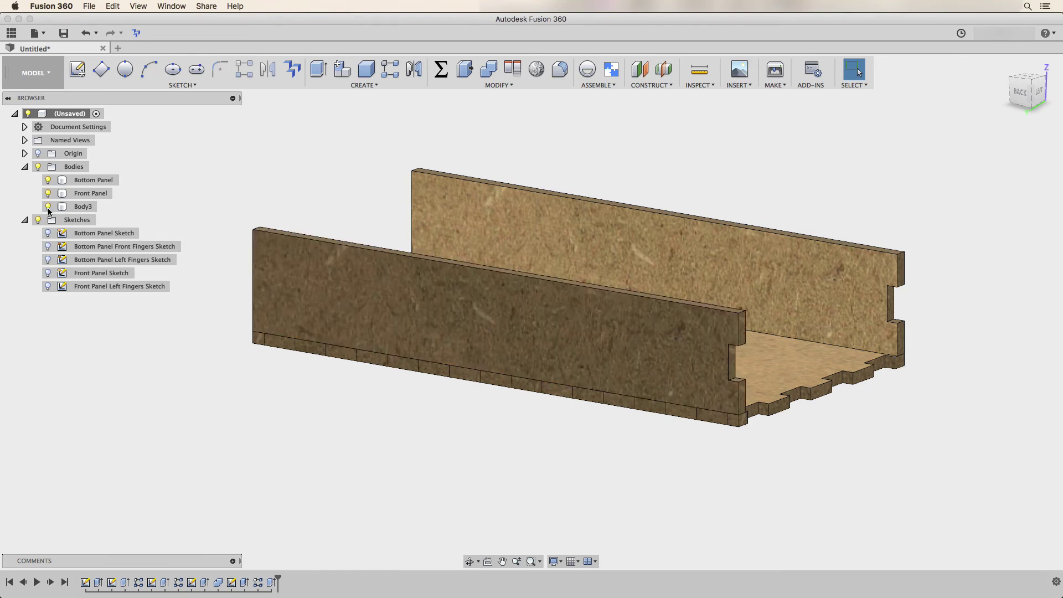
click(49, 208)
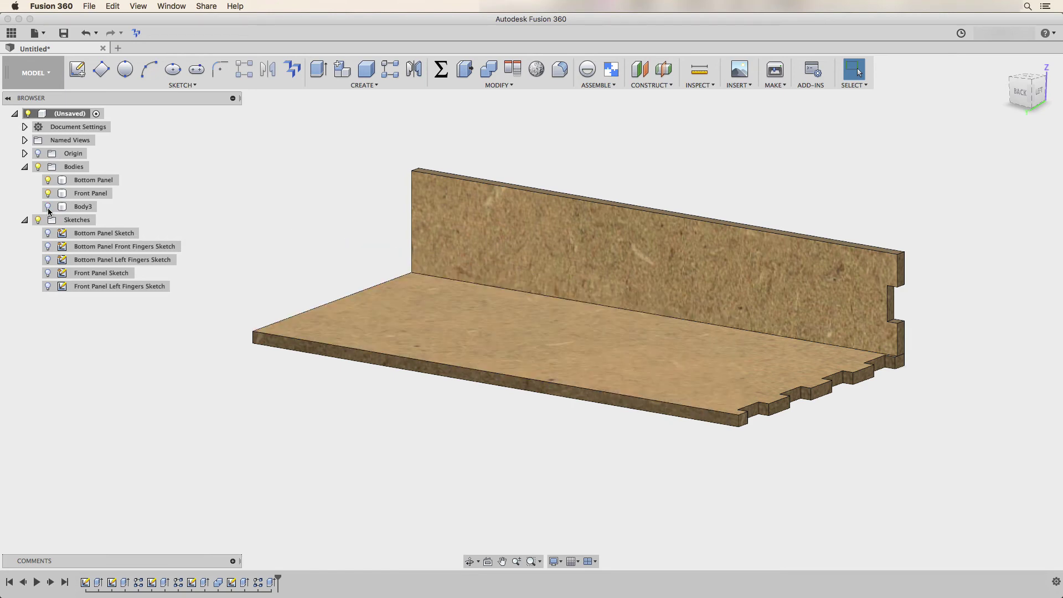
click(48, 207)
click(48, 179)
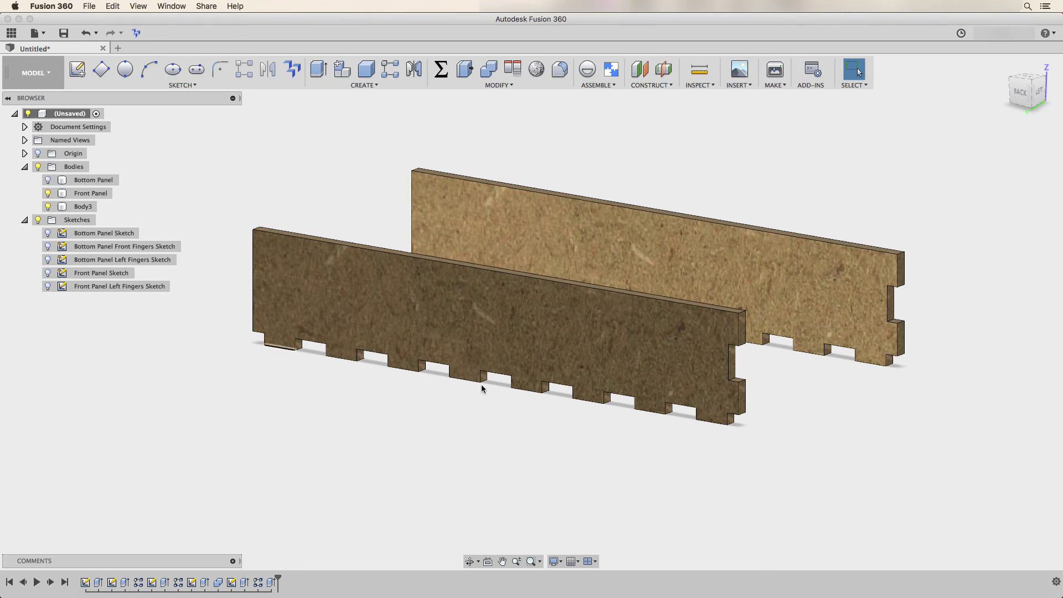
click(497, 366)
click(294, 356)
click(47, 180)
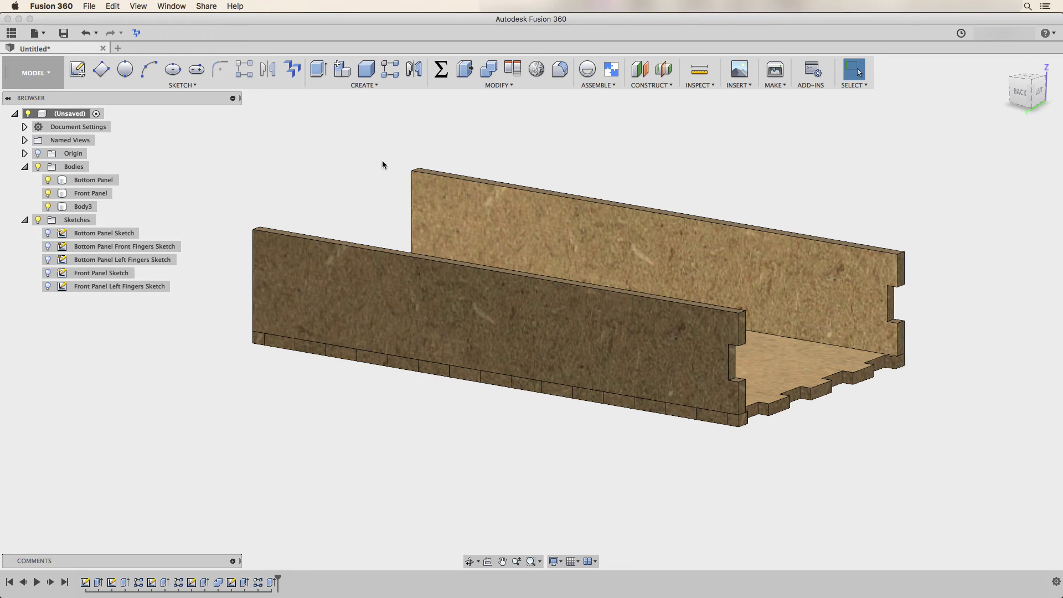
- Combine with the Cut operation, using the bottom panel as target, the back panel as tool body and Keep Tools on
click(487, 70)
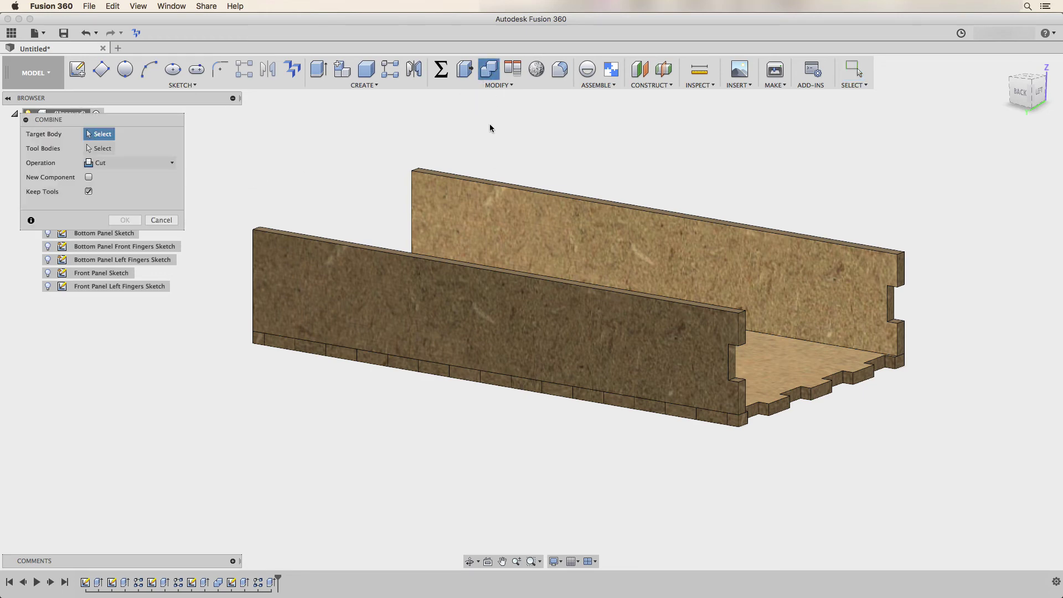
click(782, 380)
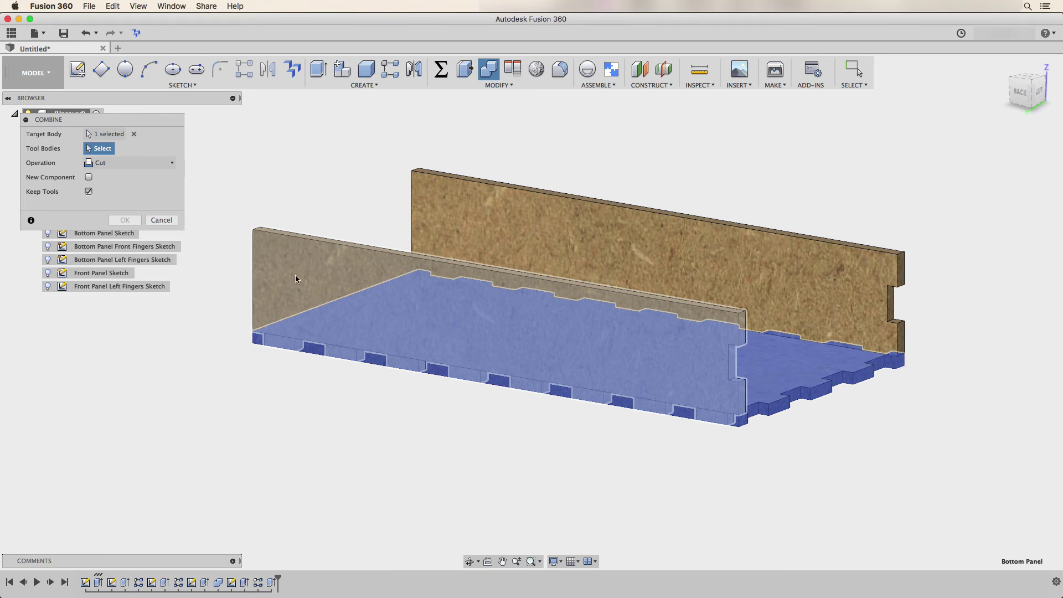
click(294, 274)
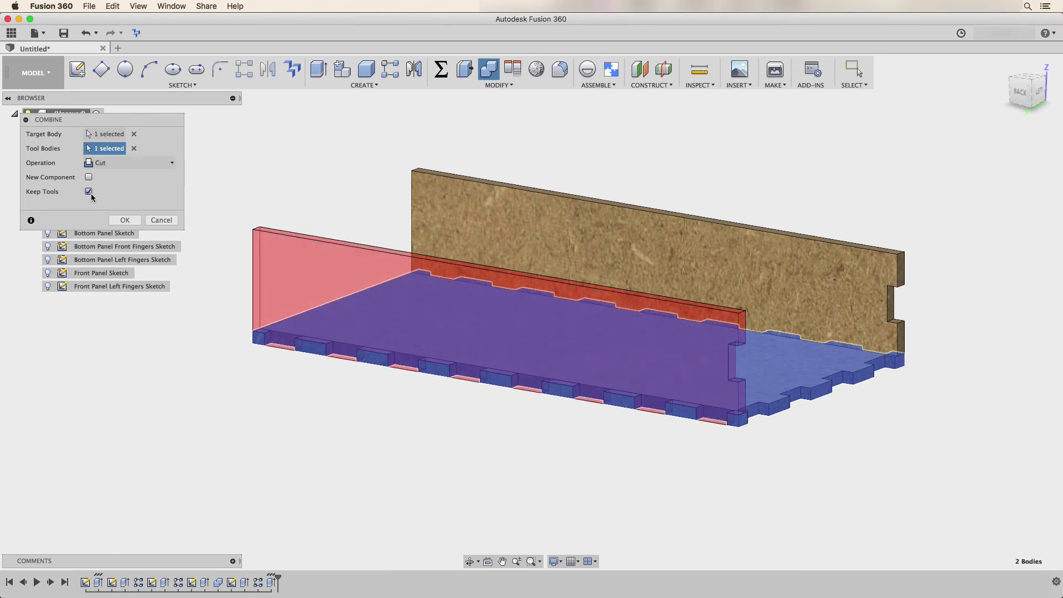
click(126, 220)
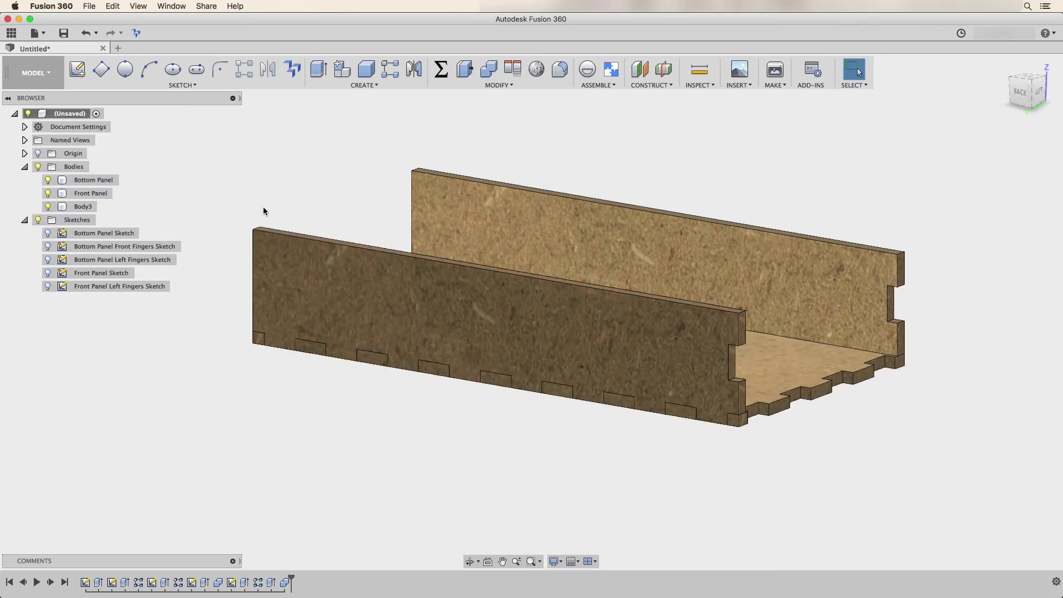
- Apply the MDF Board appearance to the outer and inner faces of the back panel
key(a)
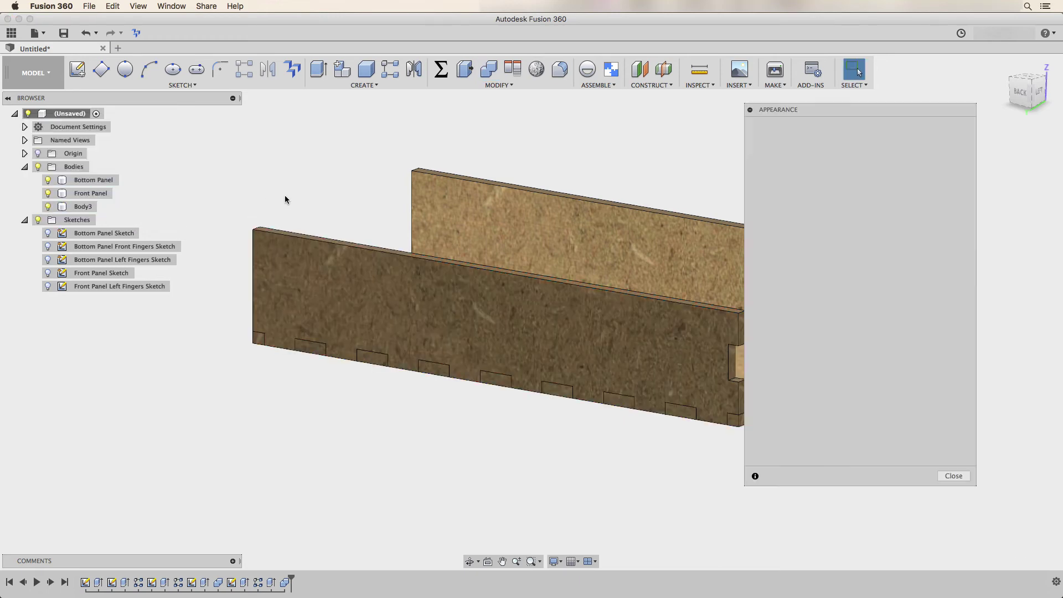
click(823, 154)
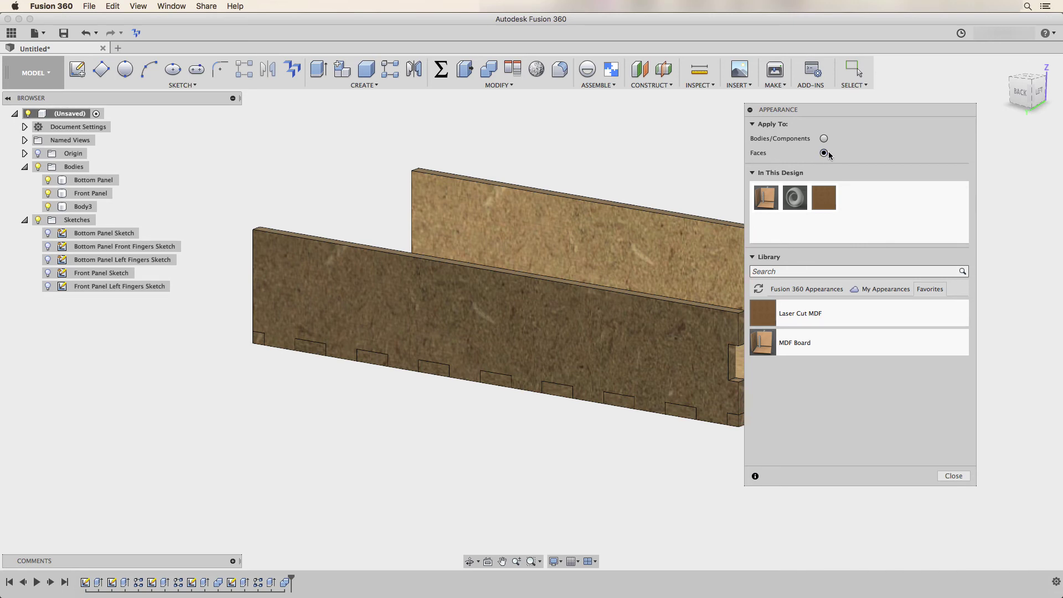
drag(768, 197, 539, 347)
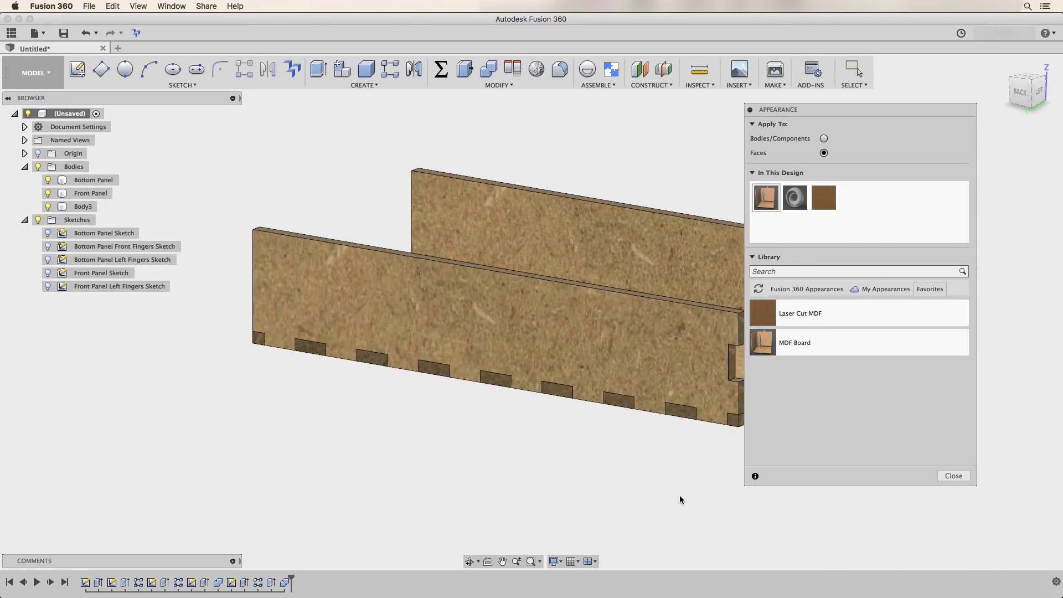
shift+middle_drag(669, 487, 577, 493)
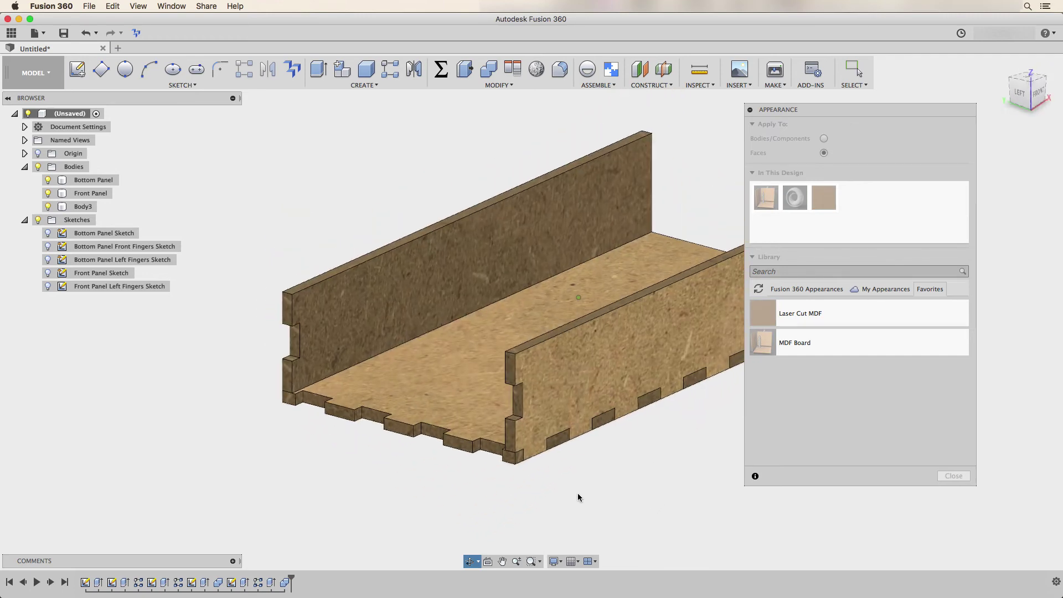
drag(766, 201, 517, 228)
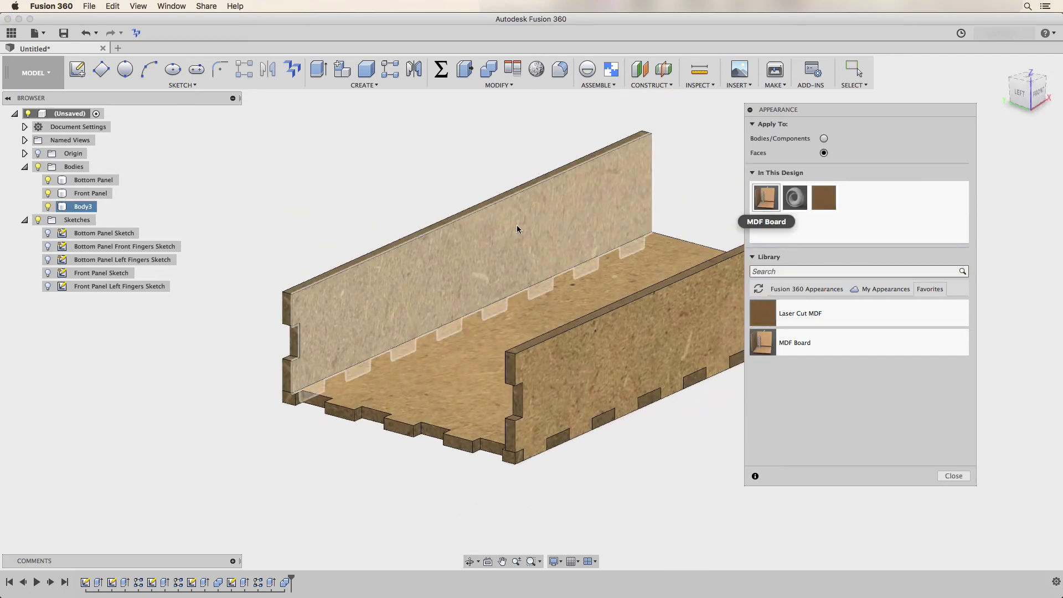
click(953, 475)
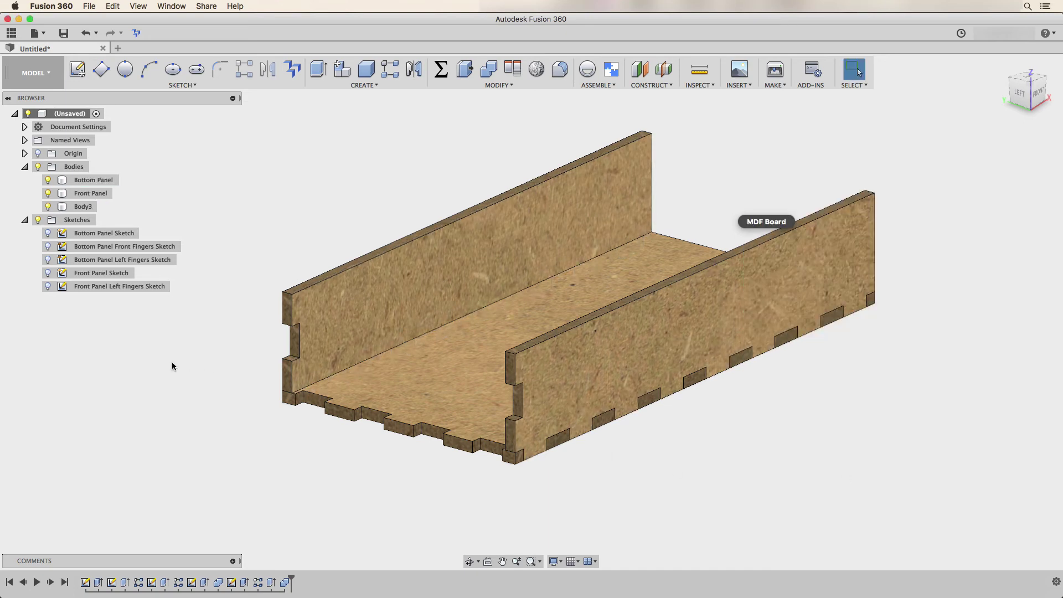
- Rename the Body3 body as Back Panel
shift+middle_drag(172, 361, 119, 273)
click(81, 207)
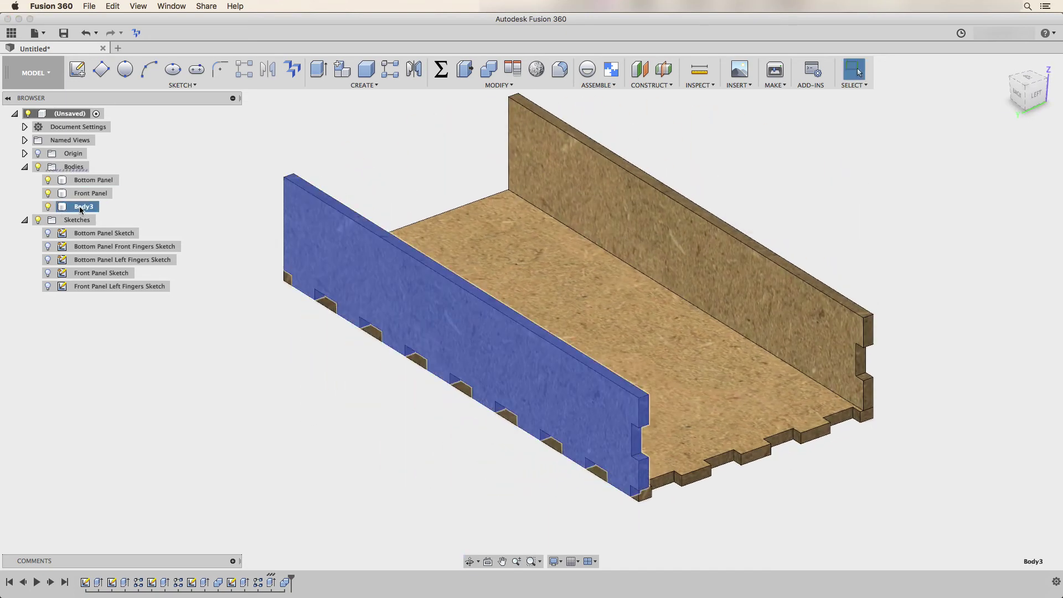
double_click(81, 208)
text(Back Panel)
key(Return)
click(212, 199)
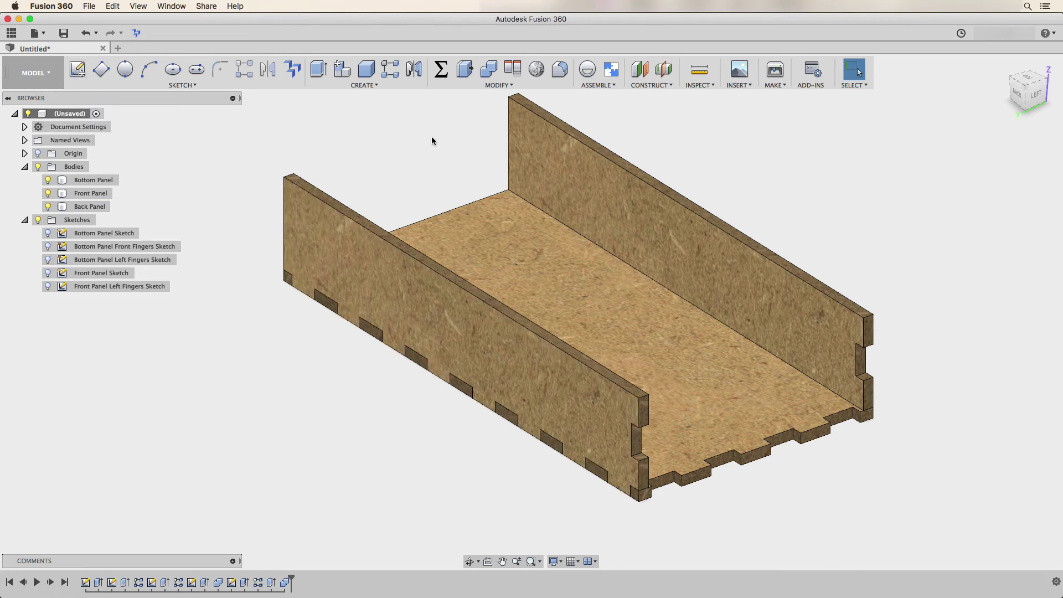
click(377, 87)
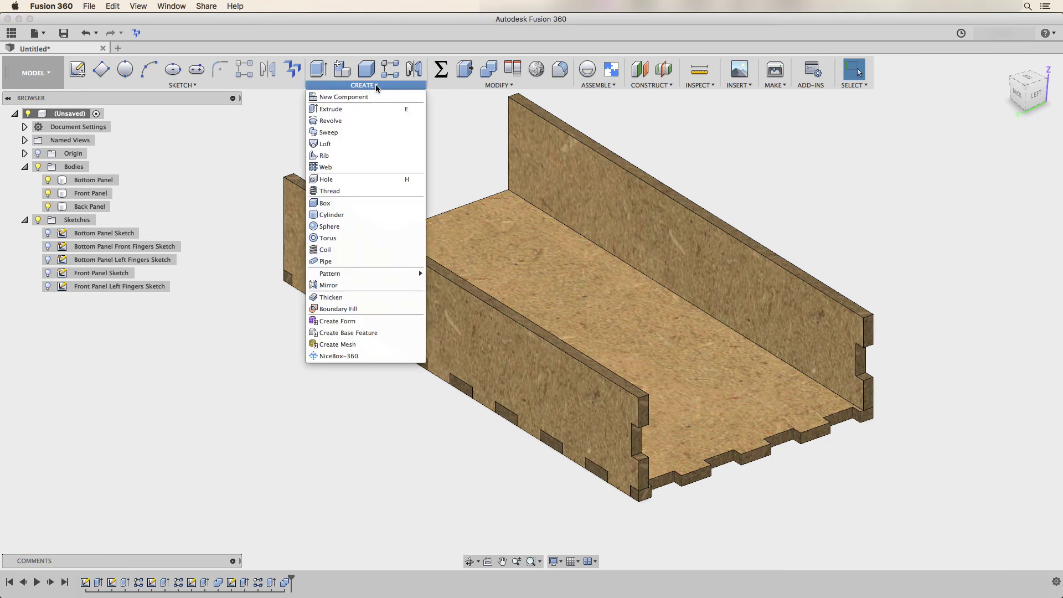
click(226, 153)
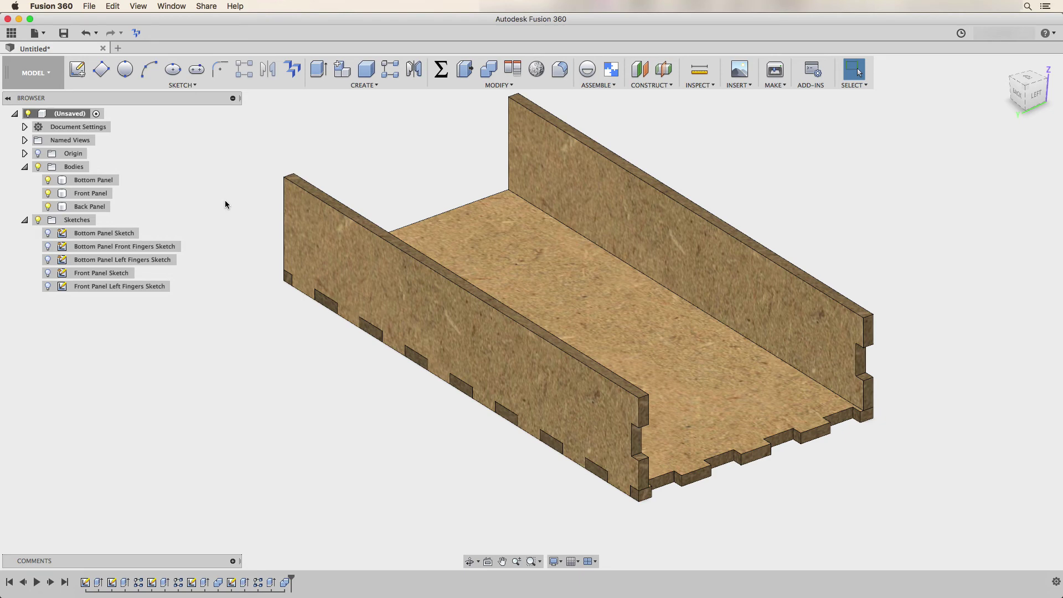
middle_drag(225, 205, 208, 225)
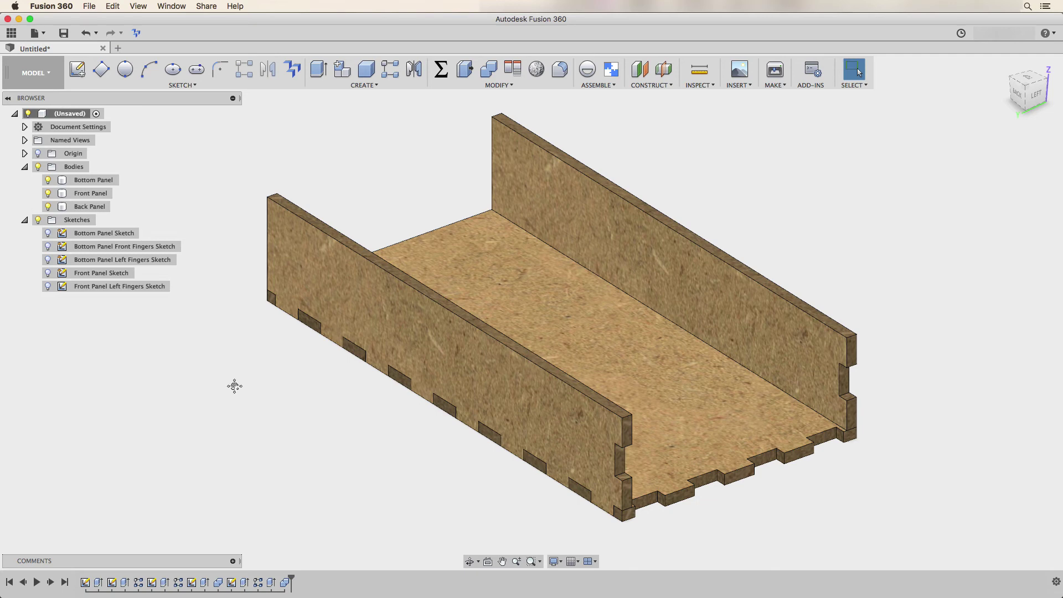
middle_drag(233, 384, 200, 395)
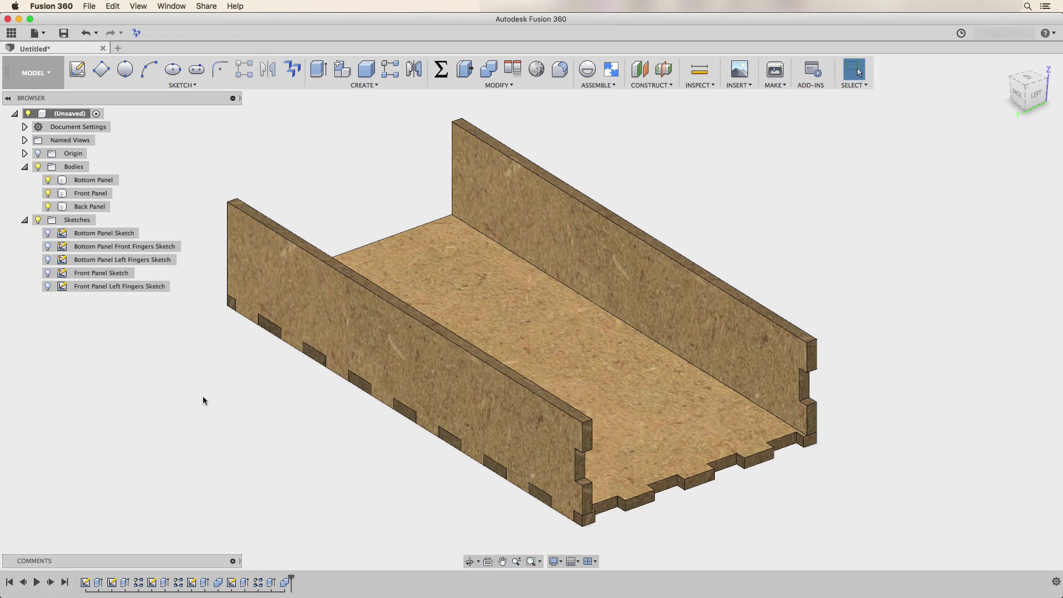
click(78, 70)
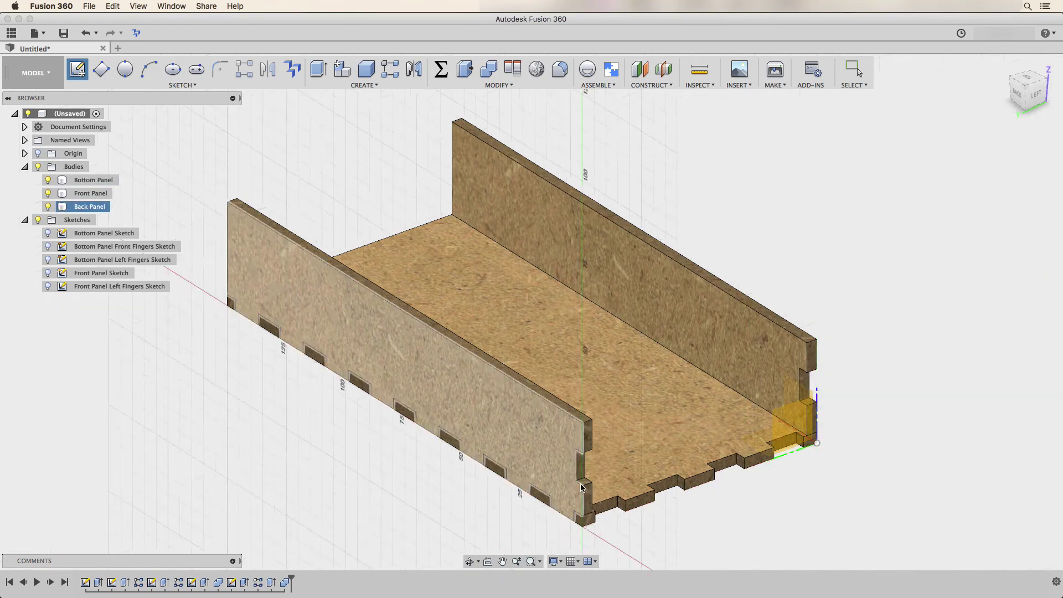
click(676, 479)
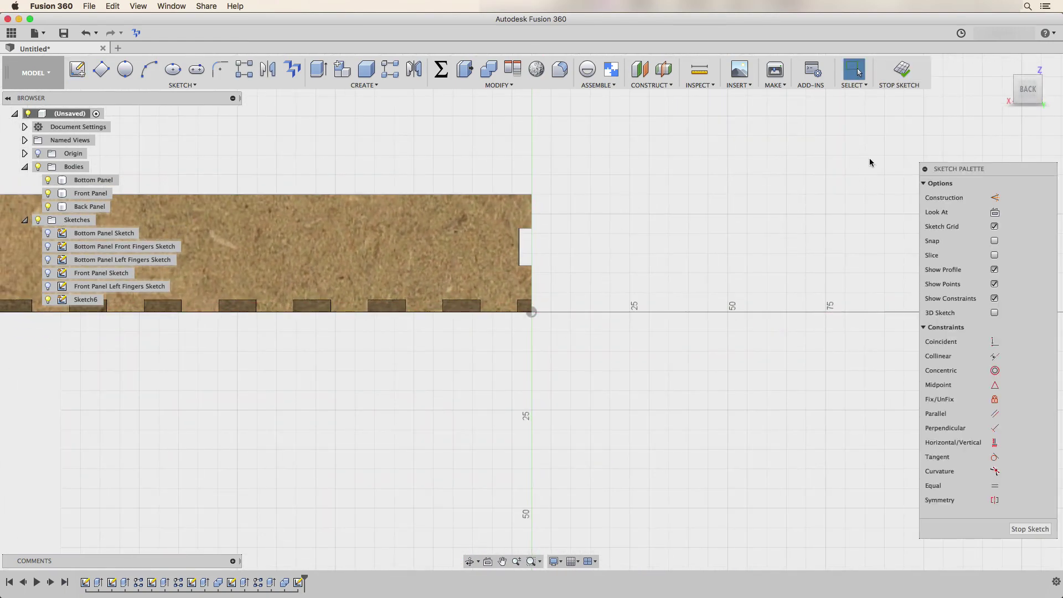
key(super+z)
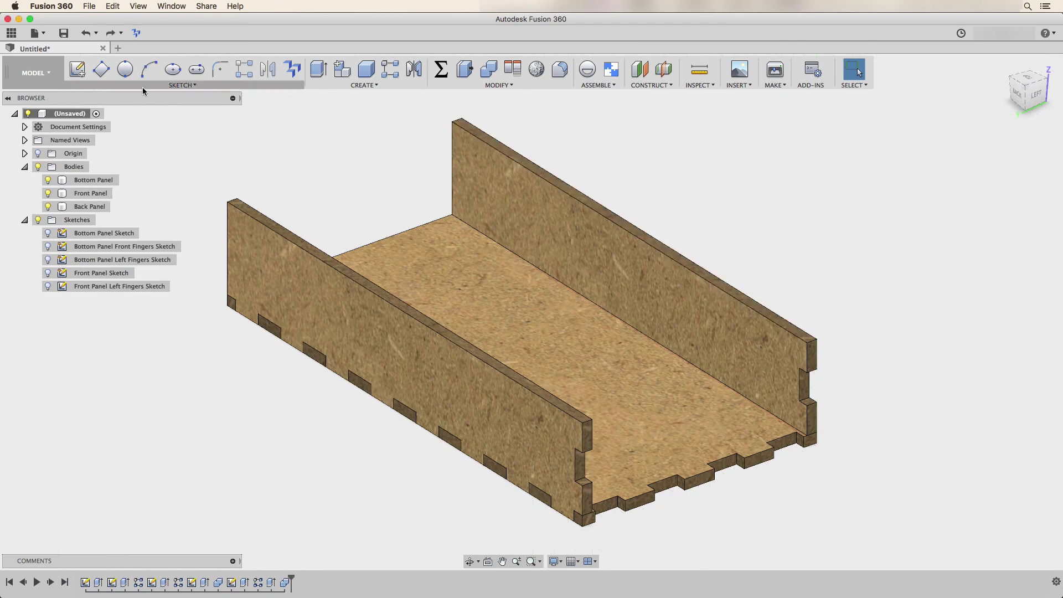
- Sketch a three-point rectangle on the origin plane at the box's left end, spanning the bottom corners and the panels' full height
click(78, 70)
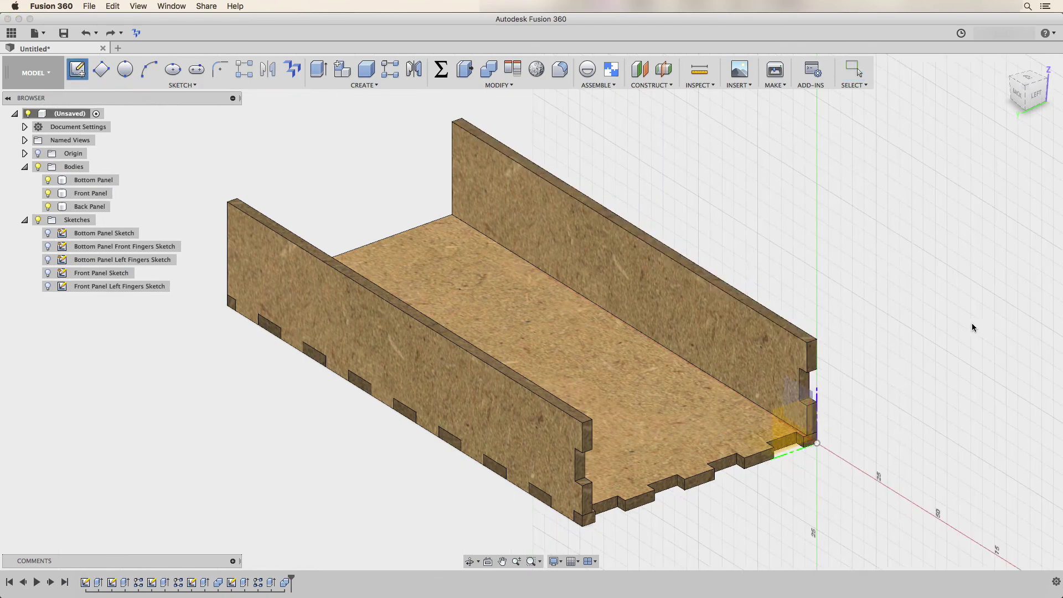
click(788, 433)
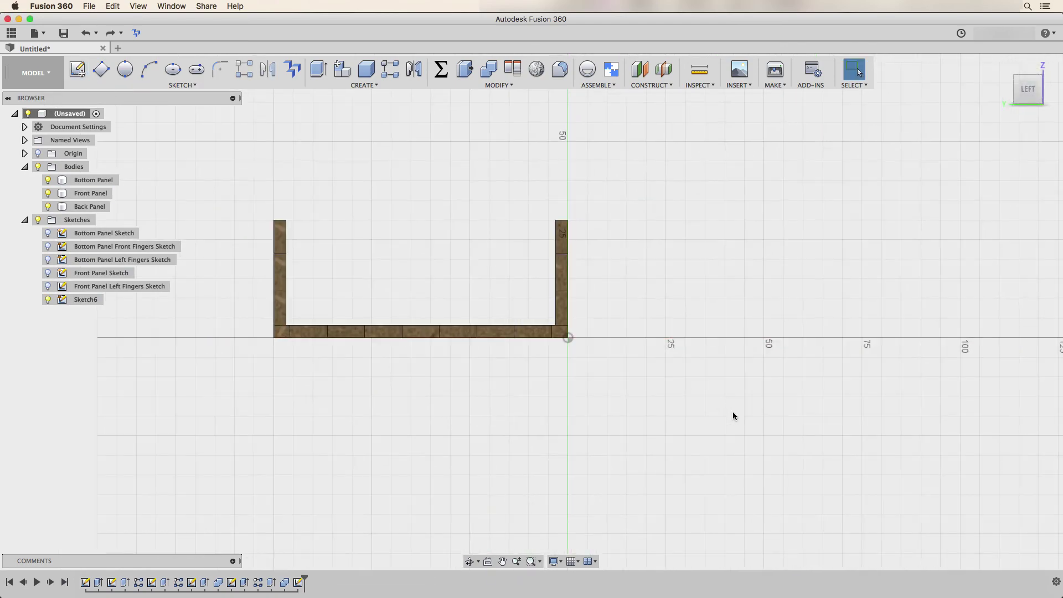
click(101, 75)
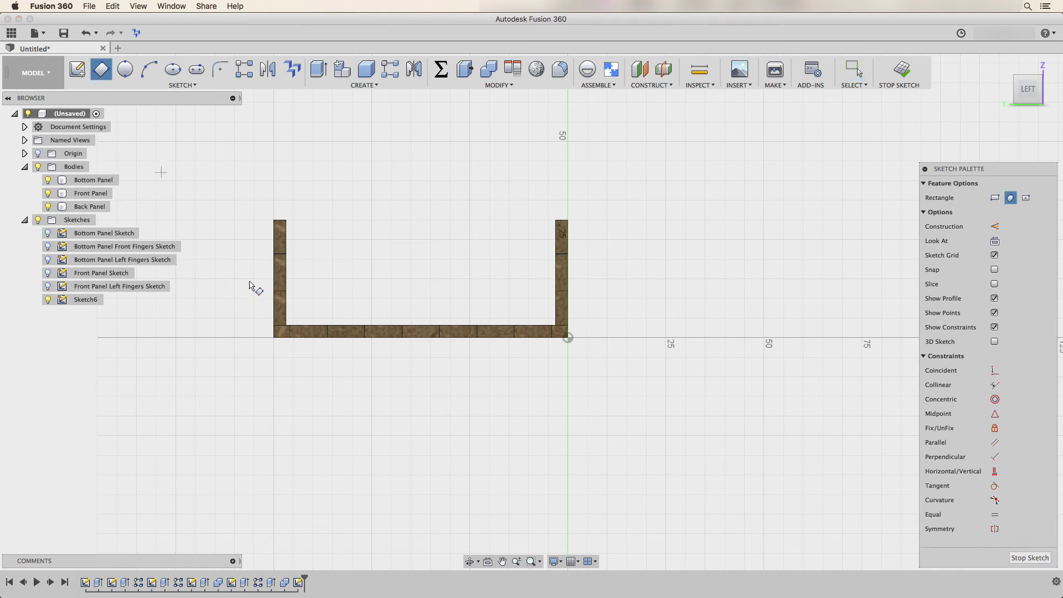
click(274, 337)
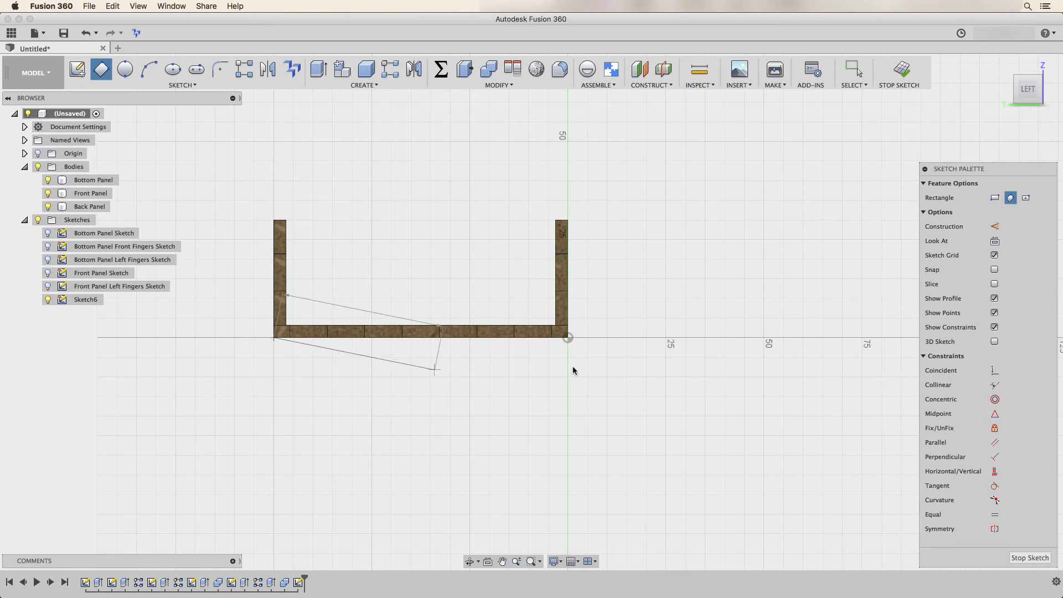
click(567, 338)
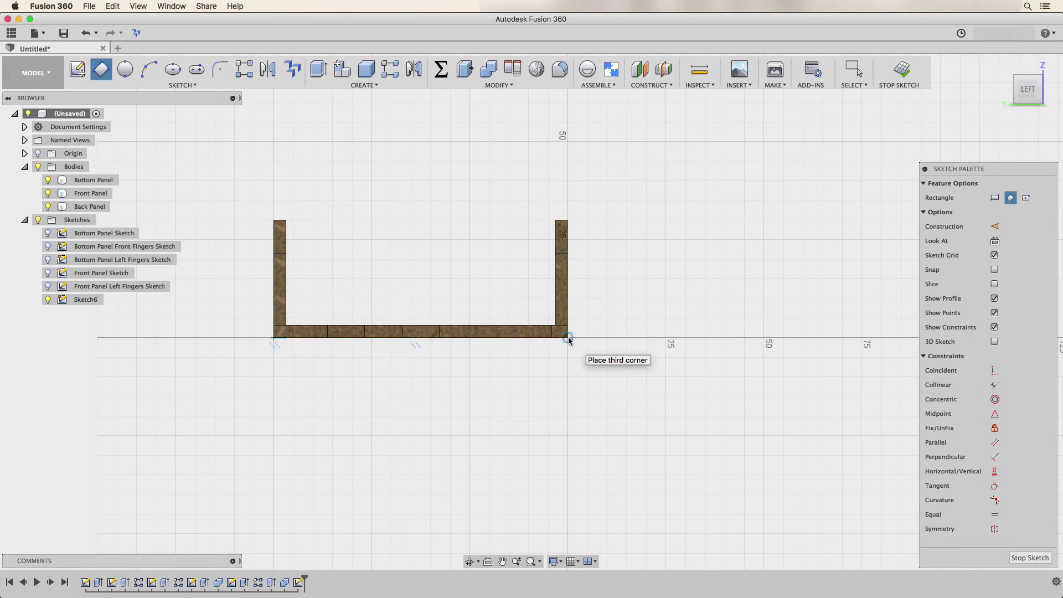
click(567, 221)
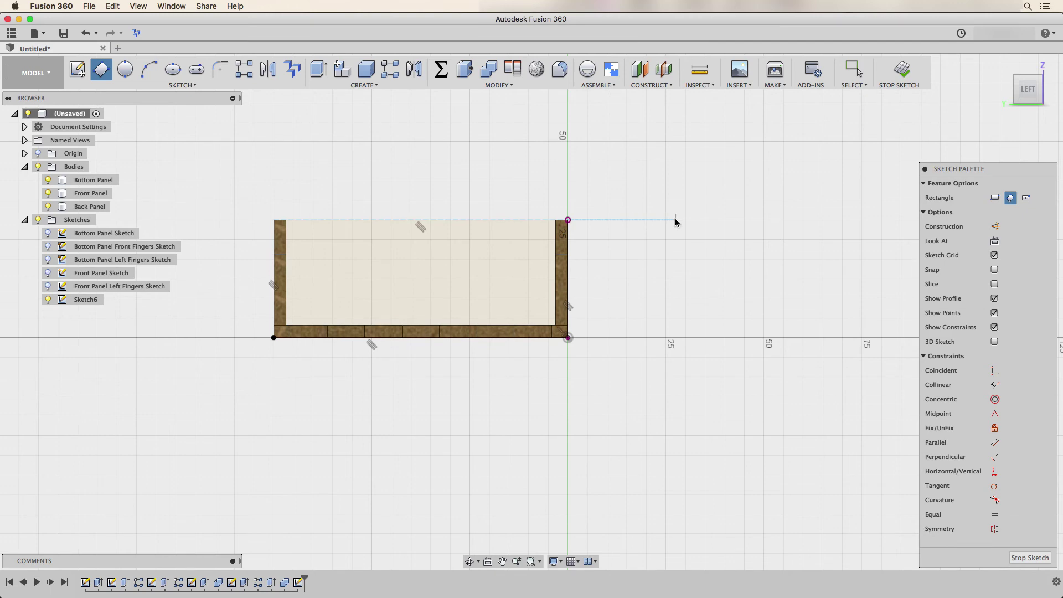
key(Escape)
- Extrude the rectangle at the box's left end by thickness as a New Body to create the left panel
key(e)
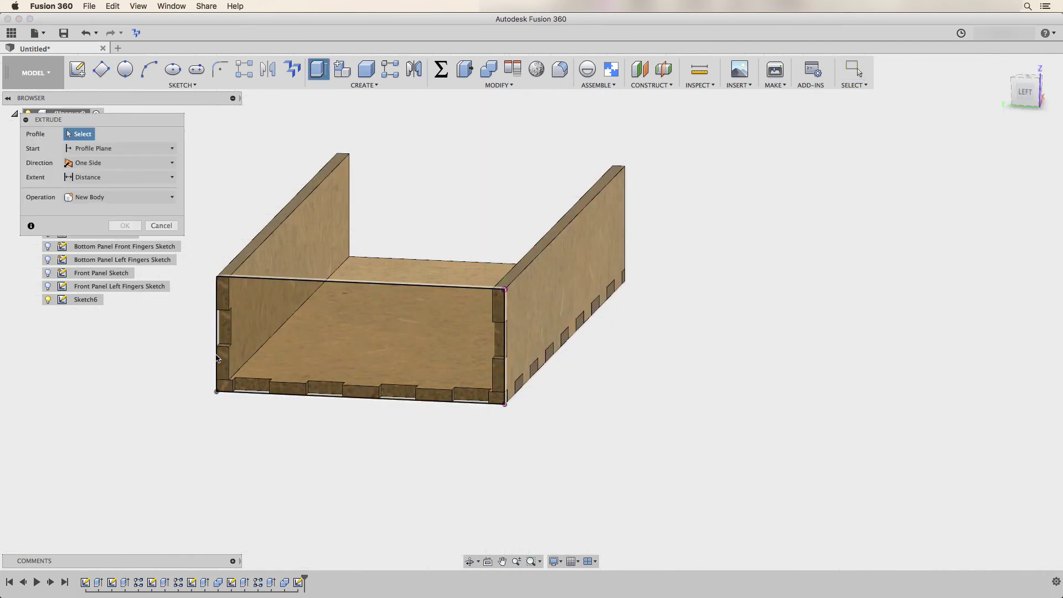
click(293, 357)
middle_drag(605, 418, 667, 397)
text(thickness)
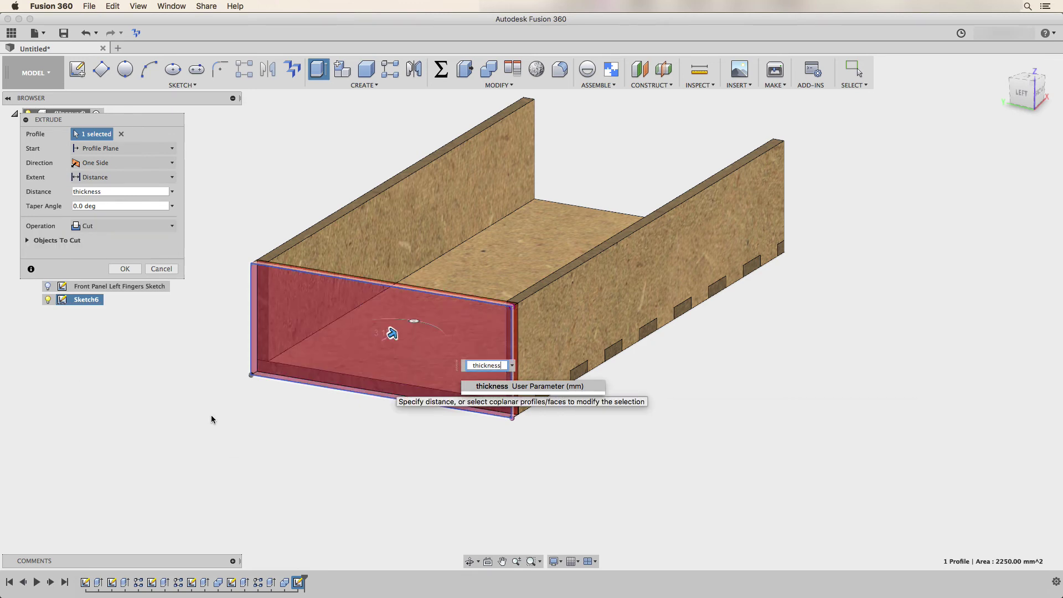
click(161, 226)
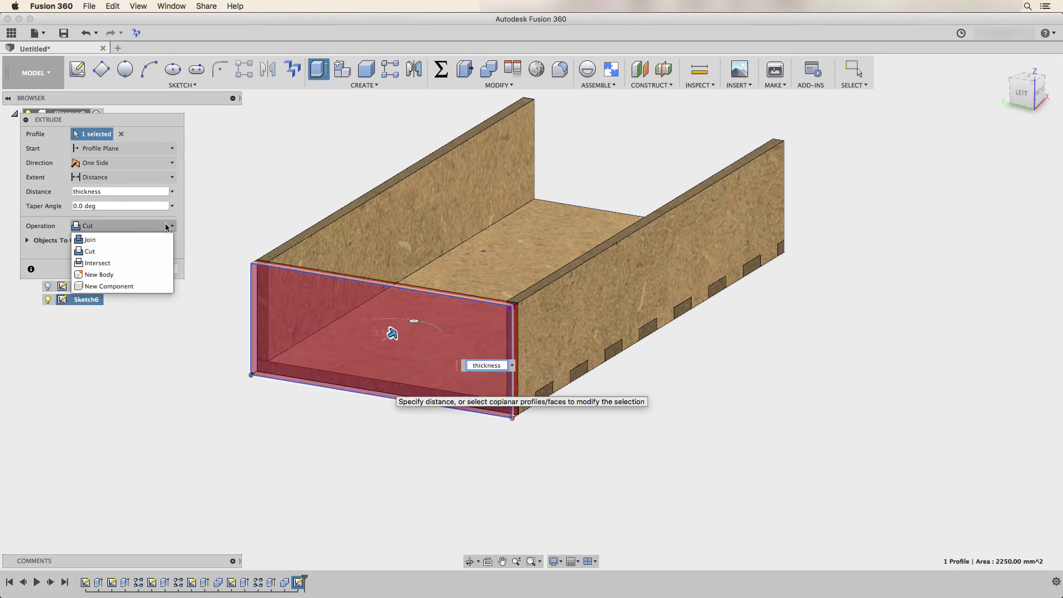
click(102, 275)
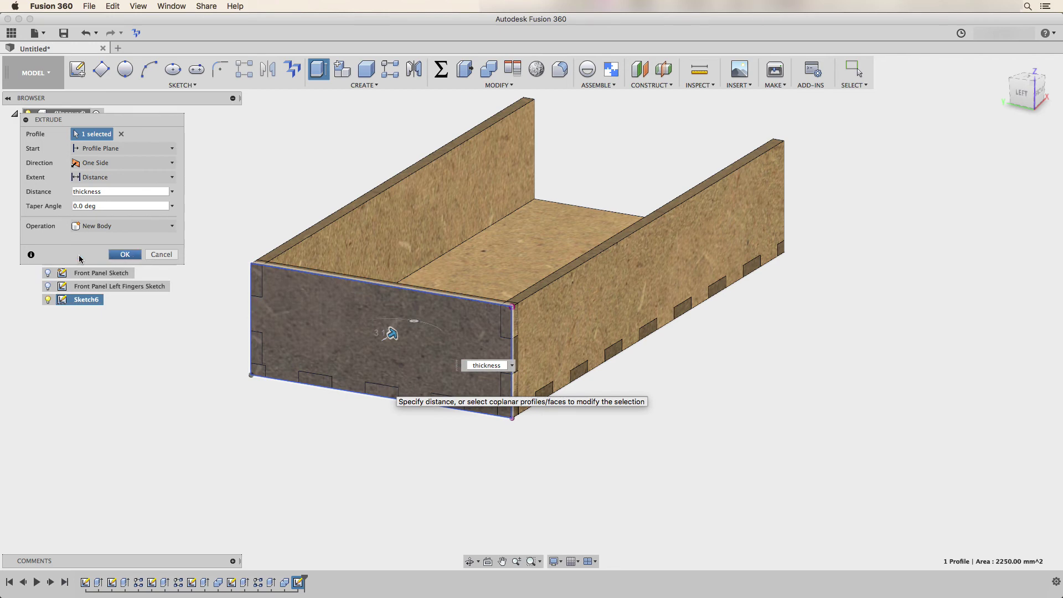
click(125, 255)
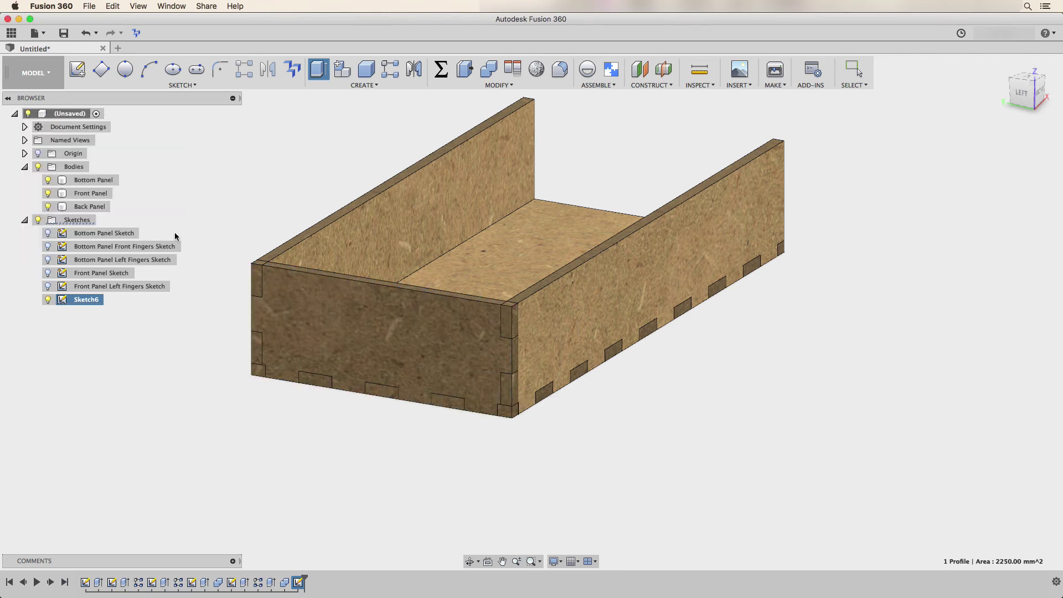
click(342, 334)
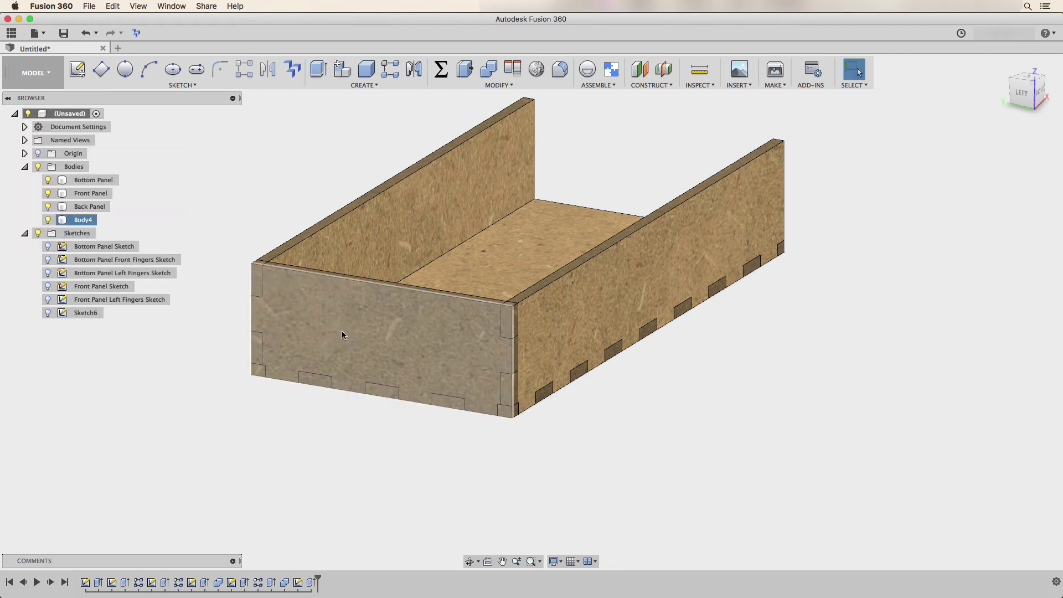
- Combine with the Cut operation, using the left panel body as target and the bottom, front and back panels as tools, keeping the tools
click(48, 219)
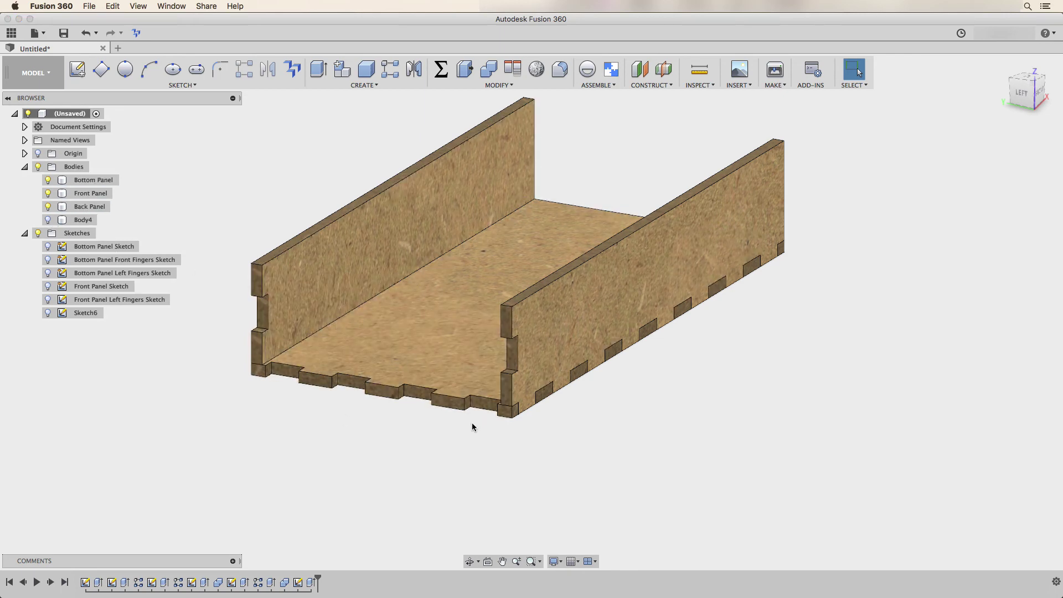
click(48, 220)
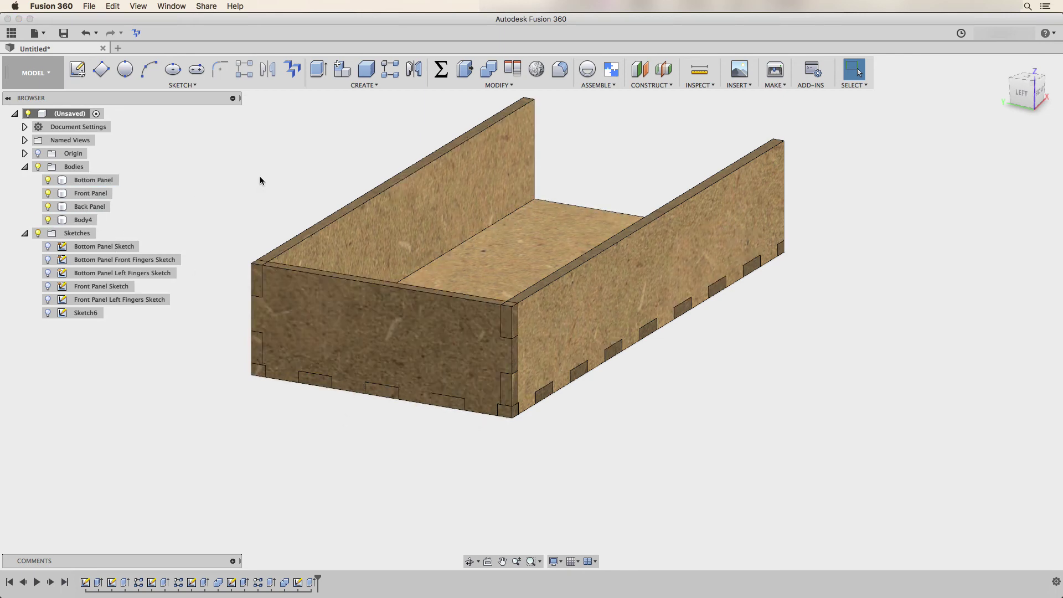
click(488, 68)
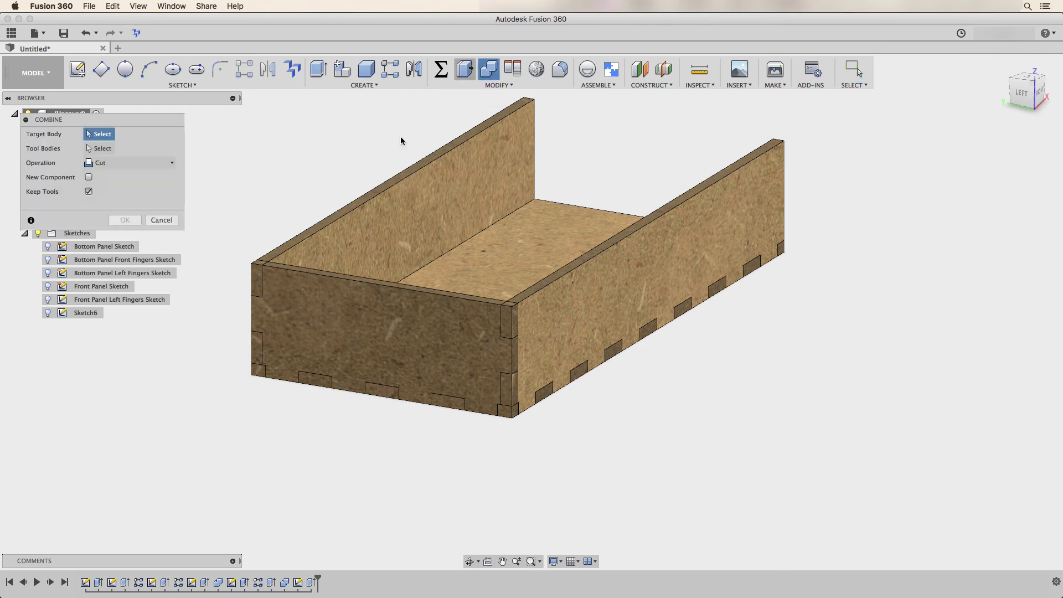
click(369, 327)
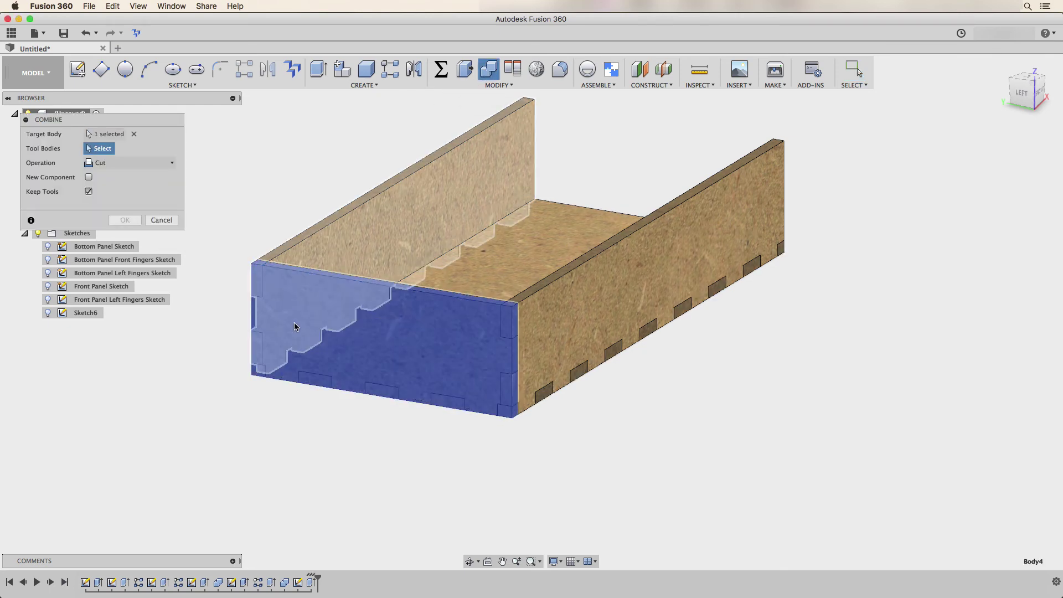
click(393, 206)
click(513, 258)
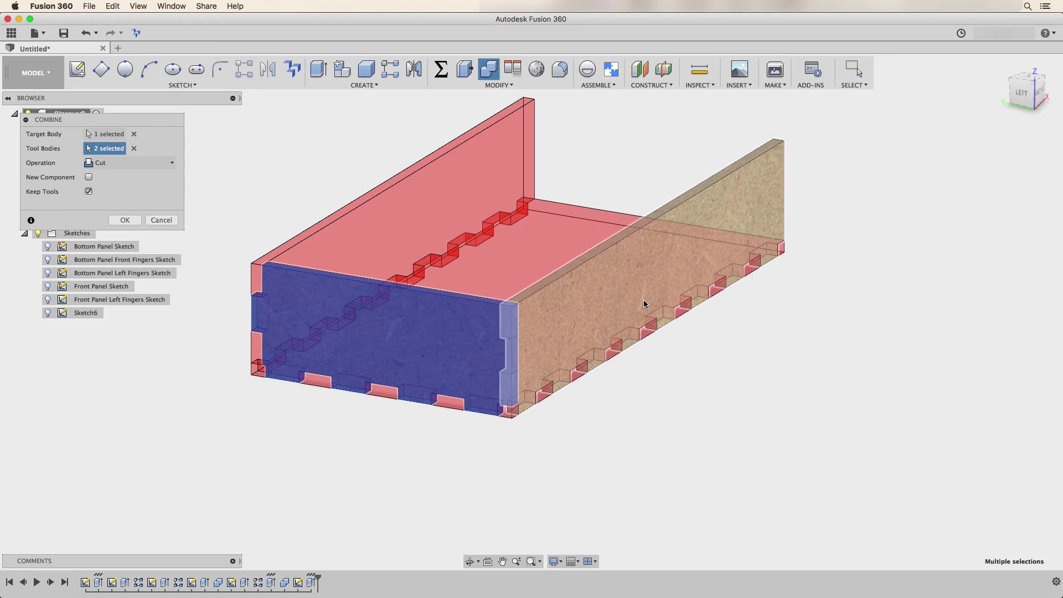
click(642, 304)
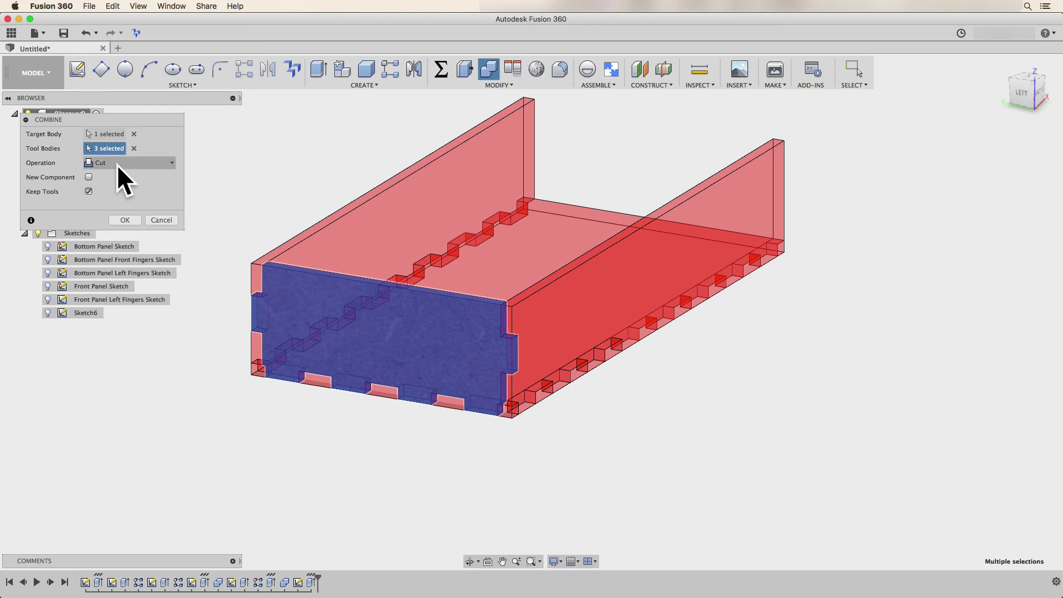
click(125, 221)
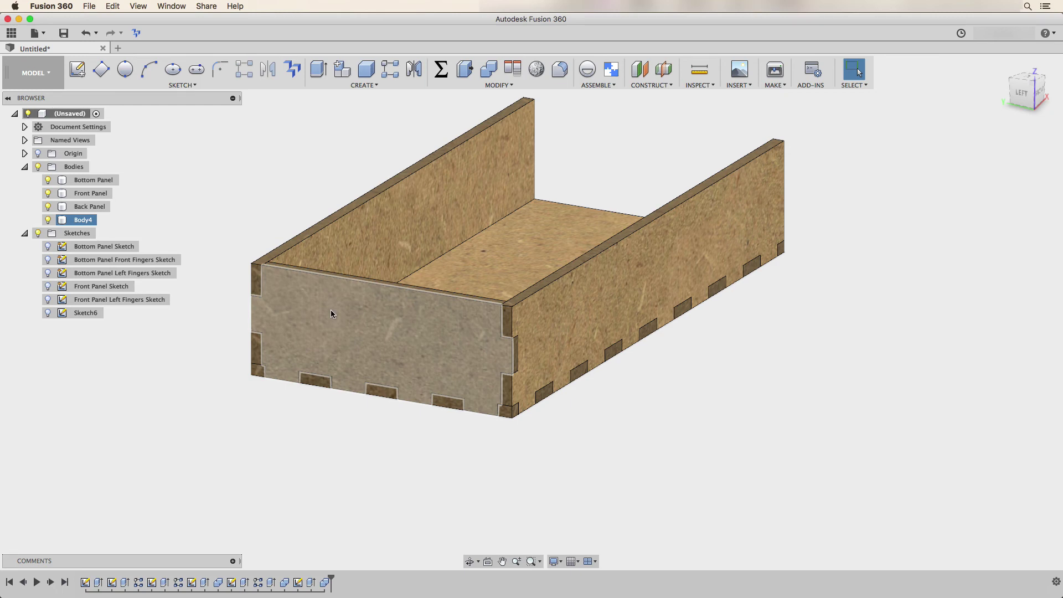
- Rename the Body4 body as Left Panel
click(84, 219)
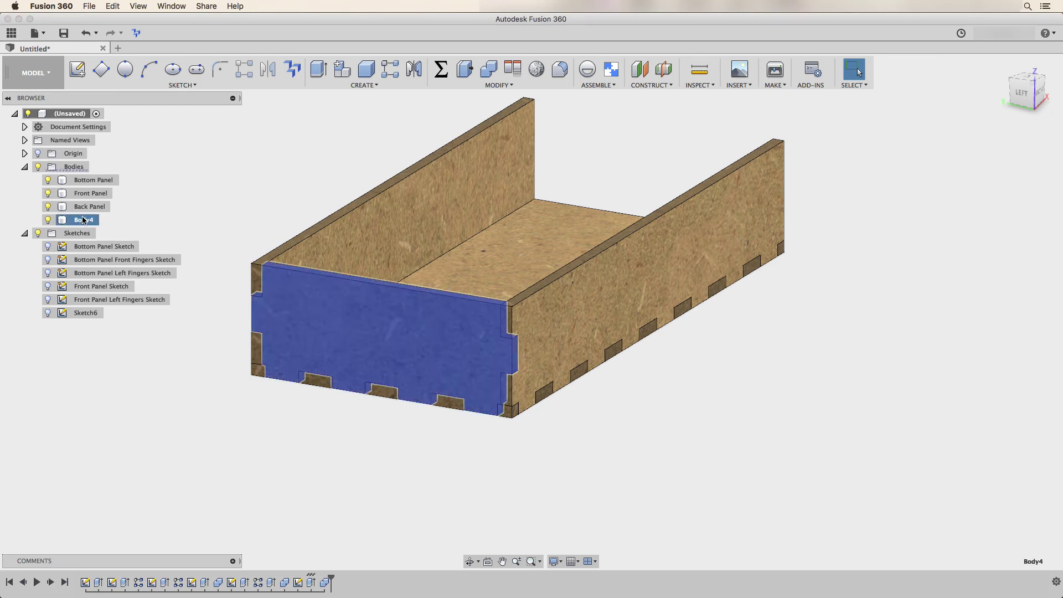
double_click(84, 220)
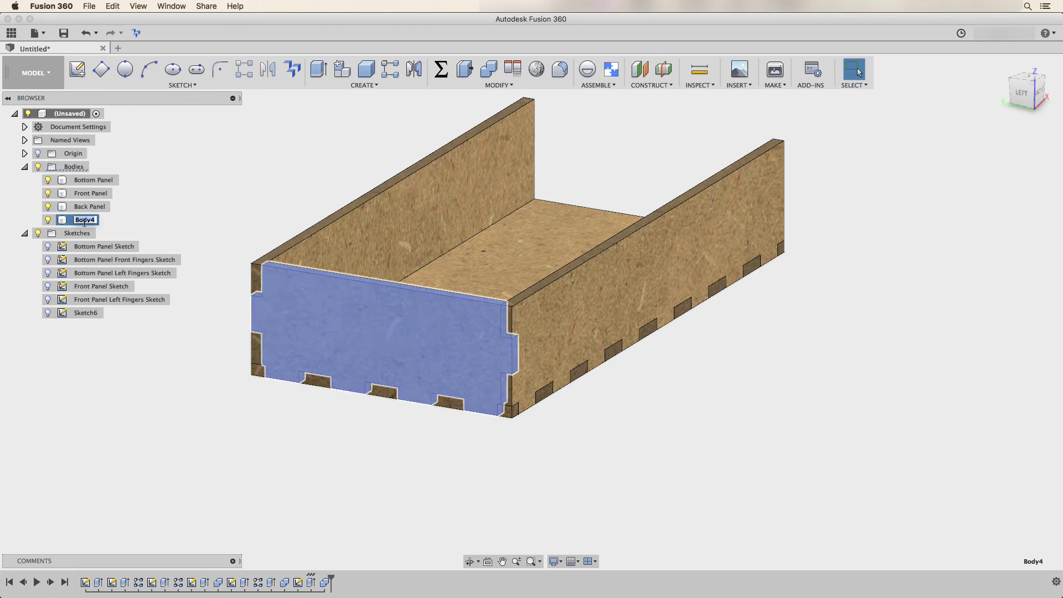
text(Left Panel)
key(Return)
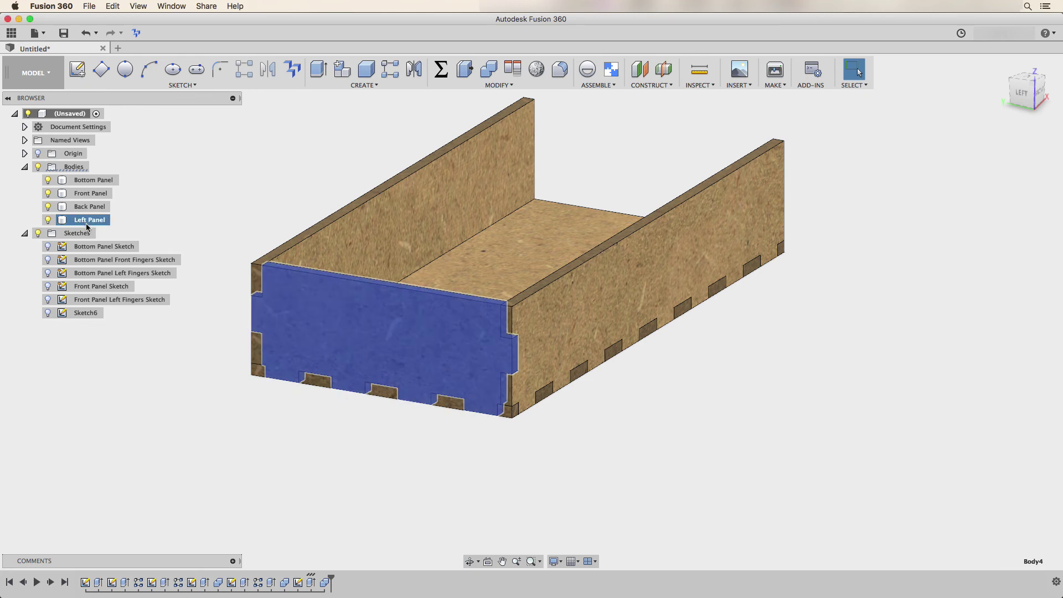
- Rename Sketch6 as Left Panel Sketch
click(85, 314)
double_click(88, 315)
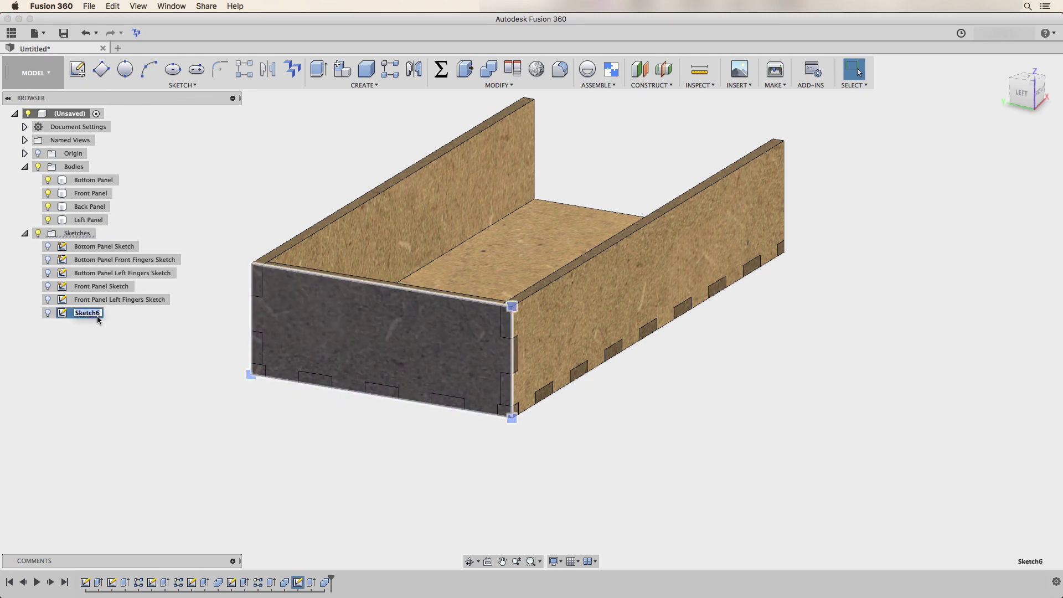
text(Left Panel Sketch)
key(Return)
click(248, 436)
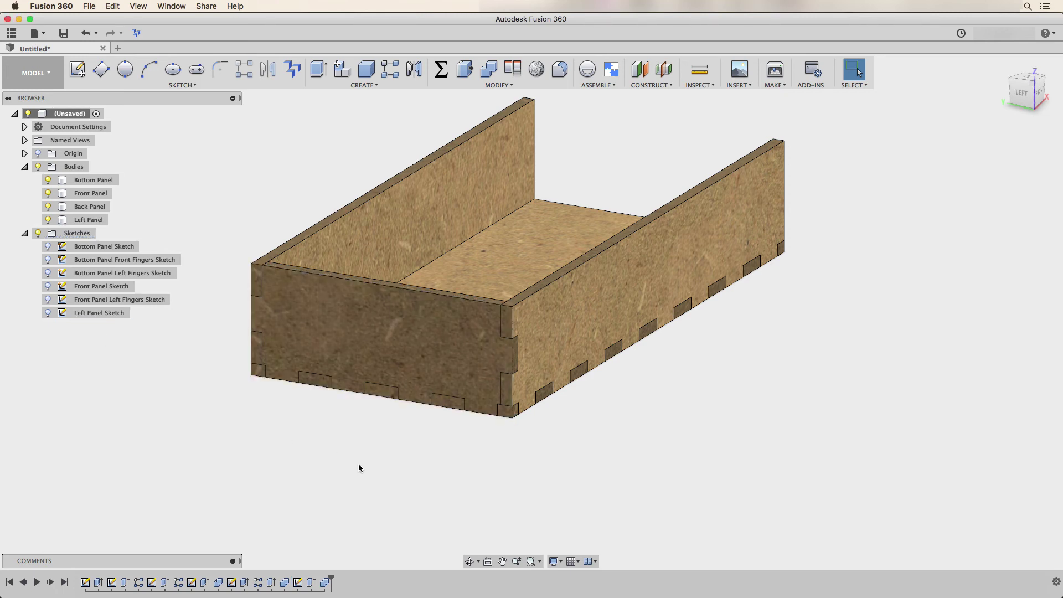
- Apply the MDF Board appearance to the outer and inner faces of the left panel
key(a)
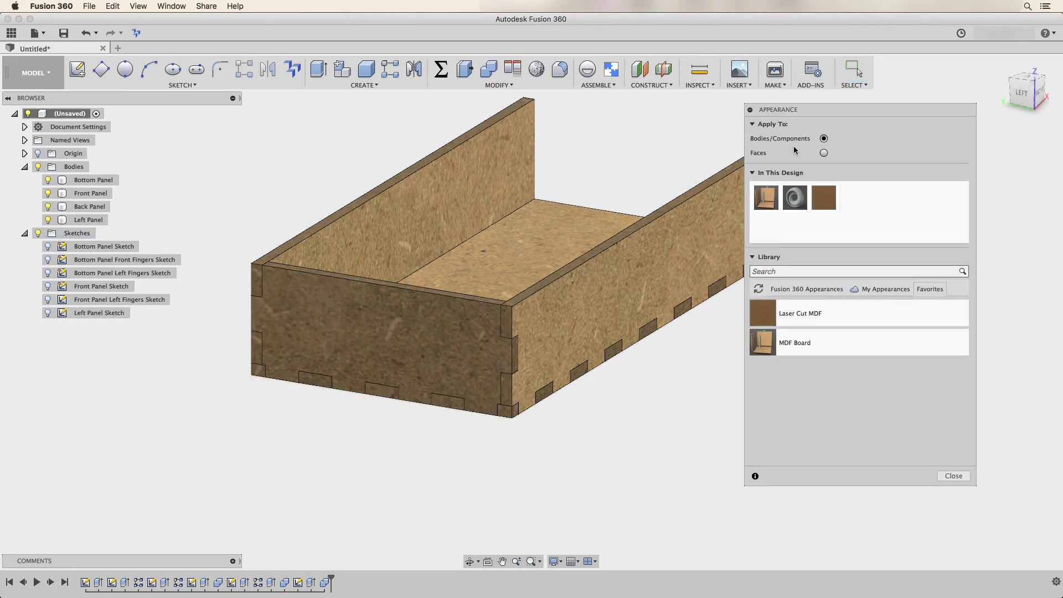
click(823, 153)
drag(766, 197, 345, 348)
shift+middle_drag(662, 501, 542, 458)
drag(766, 200, 422, 169)
click(953, 476)
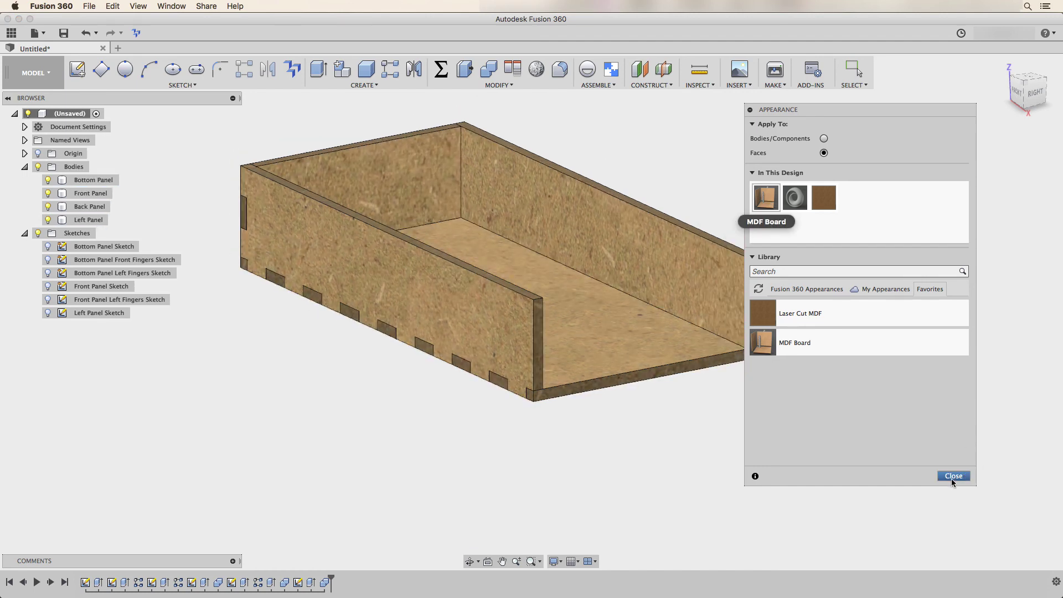
- Extrude the left panel's inner face by -thickness as a New Body, starting from the bottom panel's right end face
middle_drag(642, 438, 649, 464)
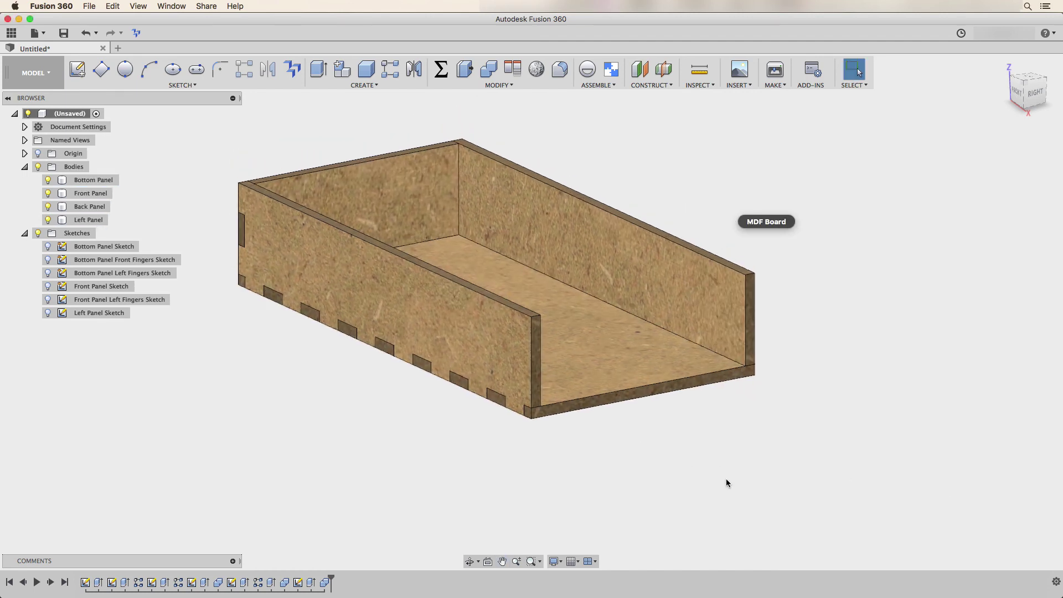
key(e)
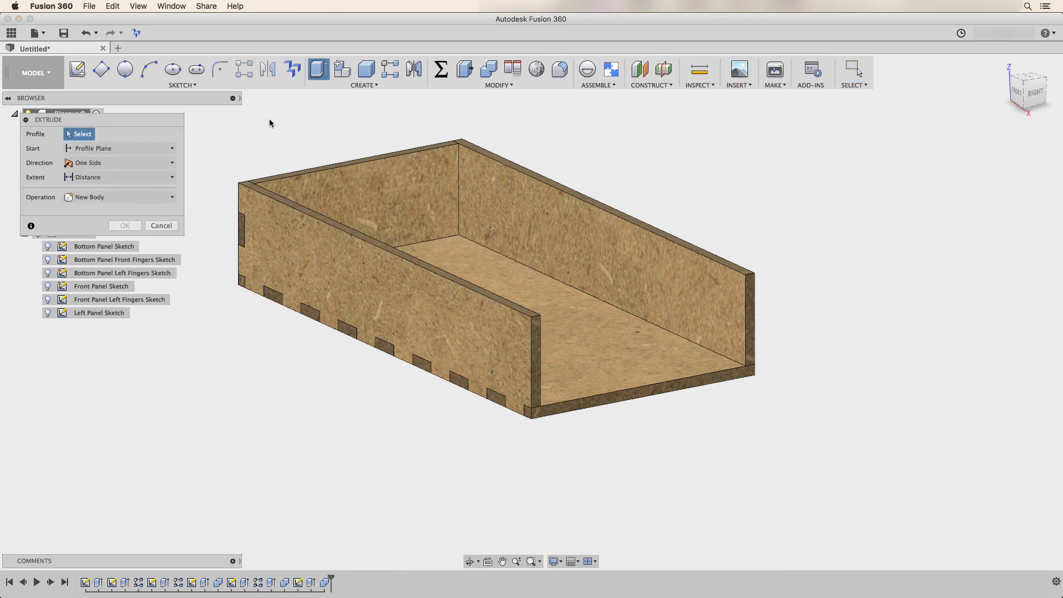
click(360, 202)
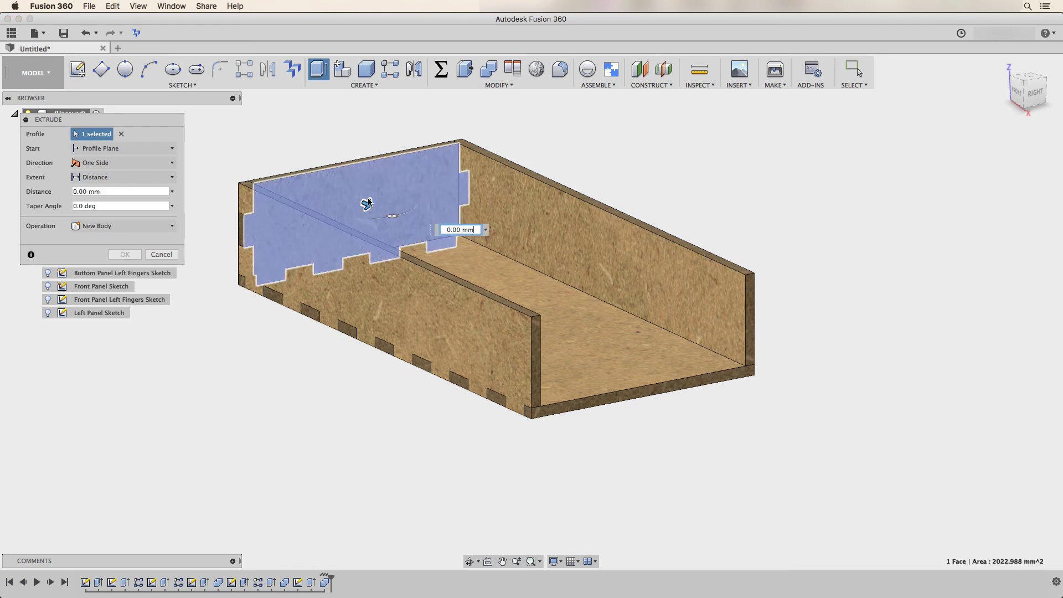
click(166, 149)
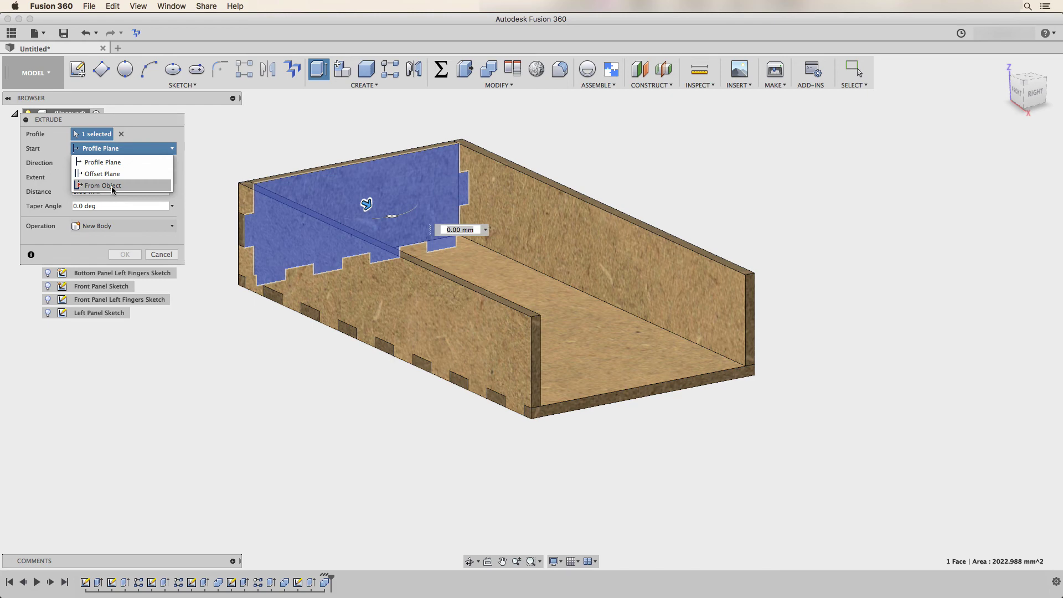
click(102, 186)
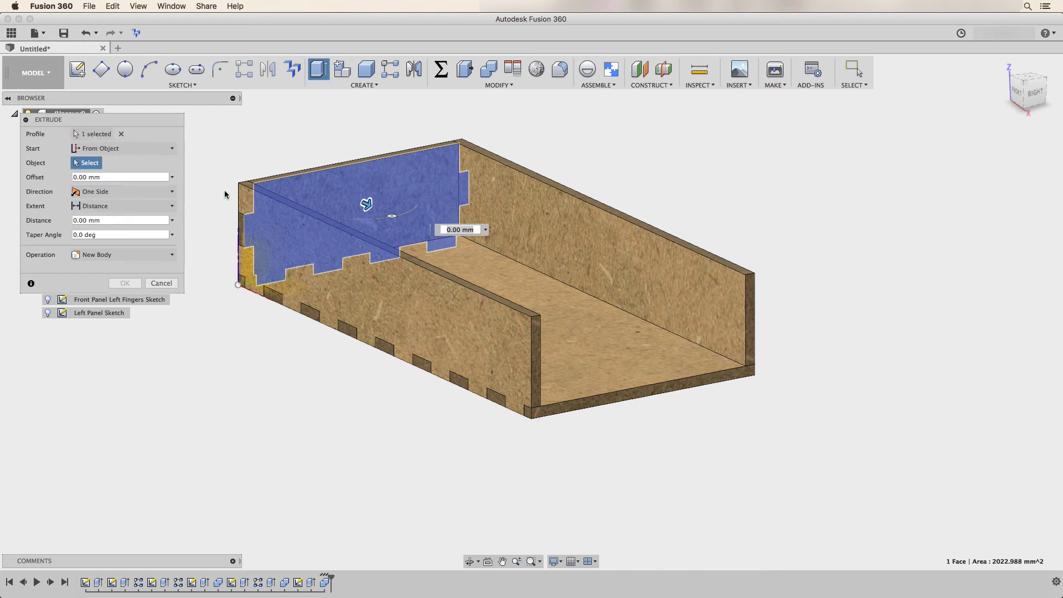
click(653, 394)
text(-thickness)
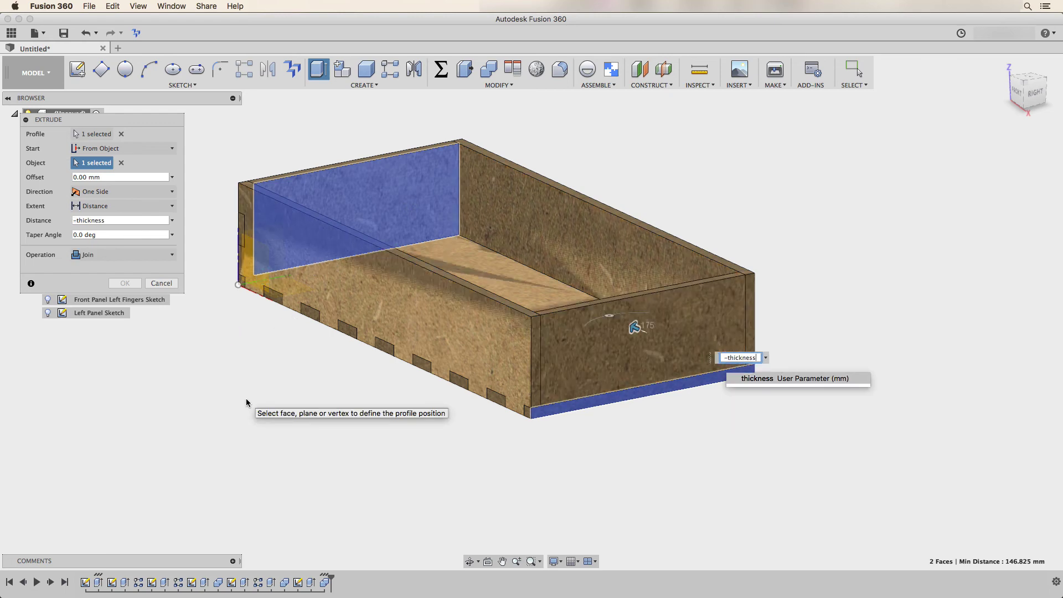
click(102, 253)
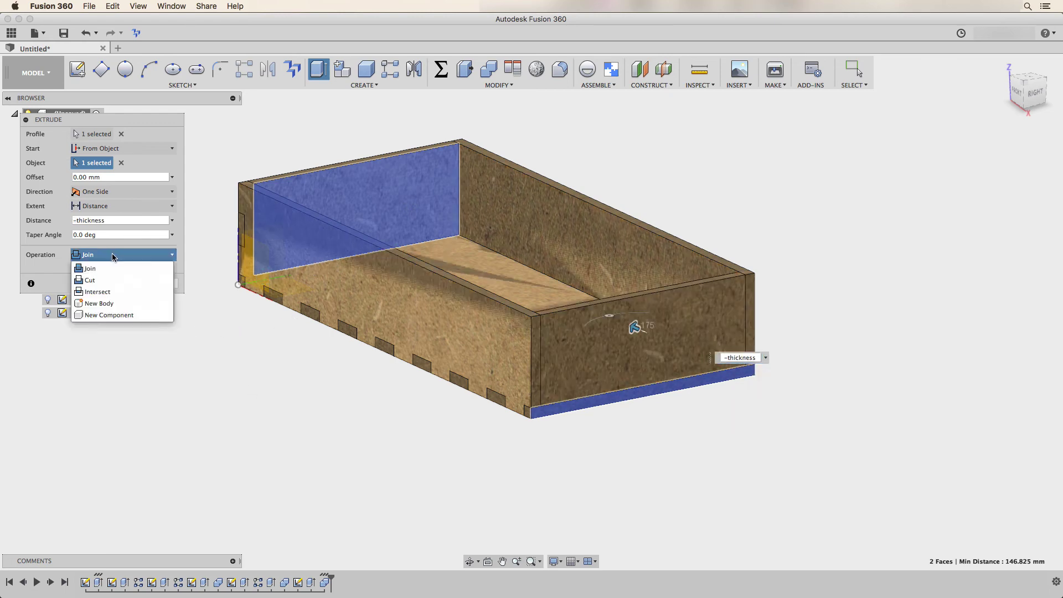
click(99, 304)
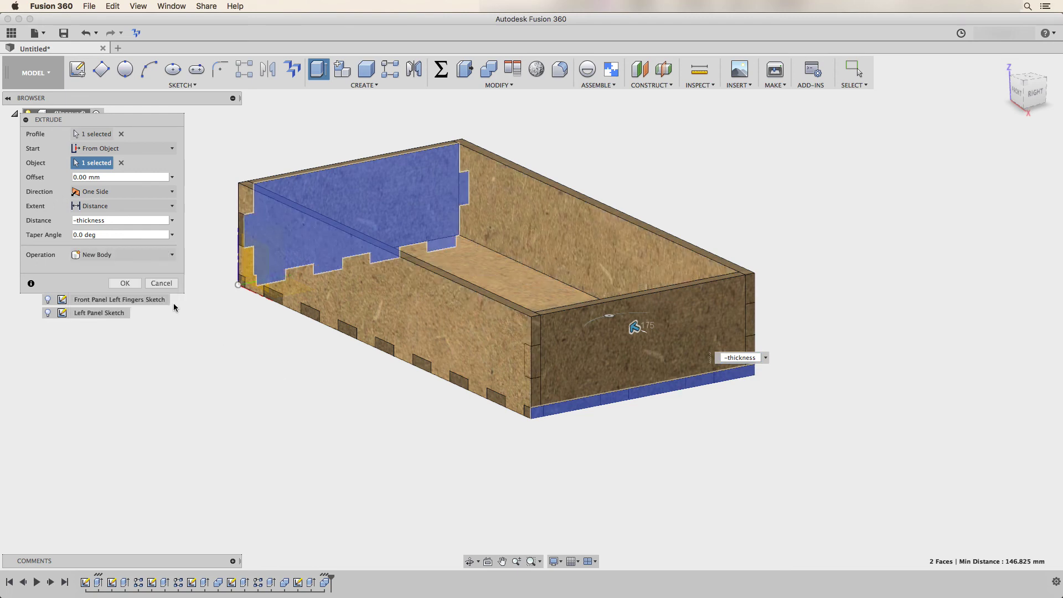
click(127, 283)
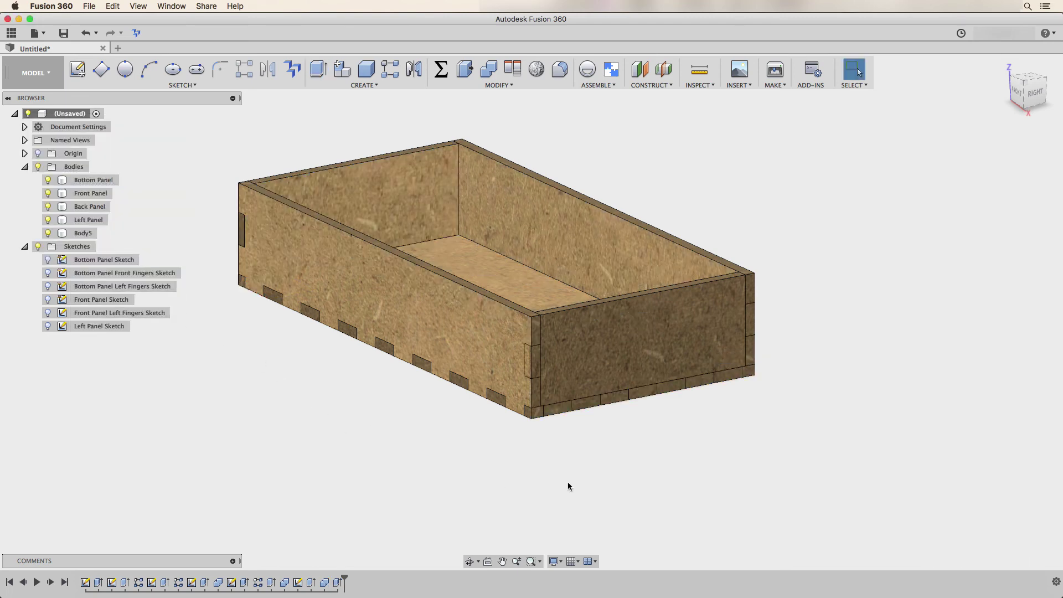
- Cut the finger notches into the front panel's right end with Combine, using Body5 as the tool and keeping it
click(47, 233)
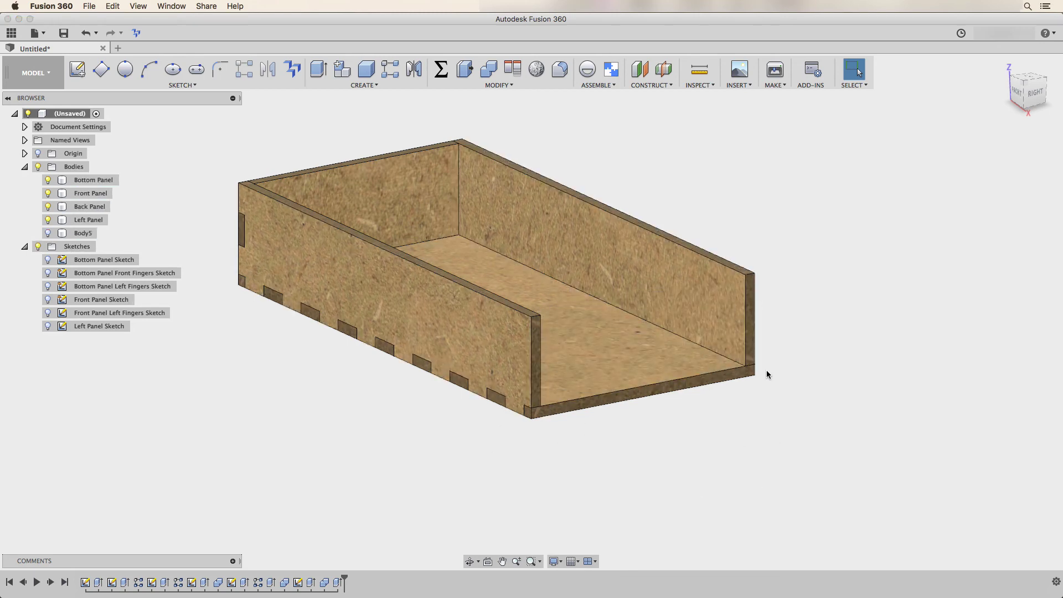
click(47, 233)
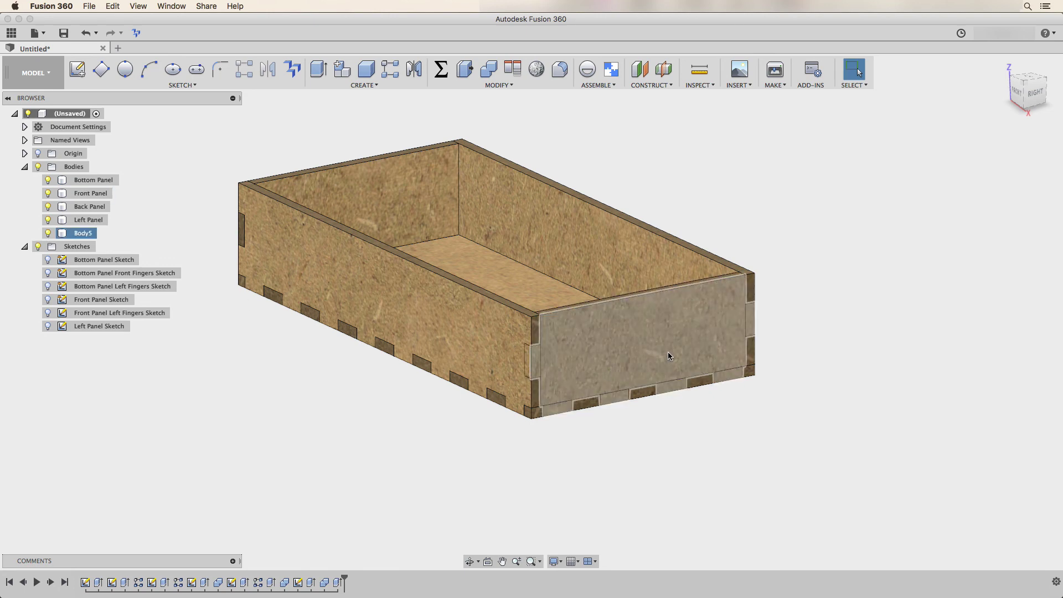
click(489, 69)
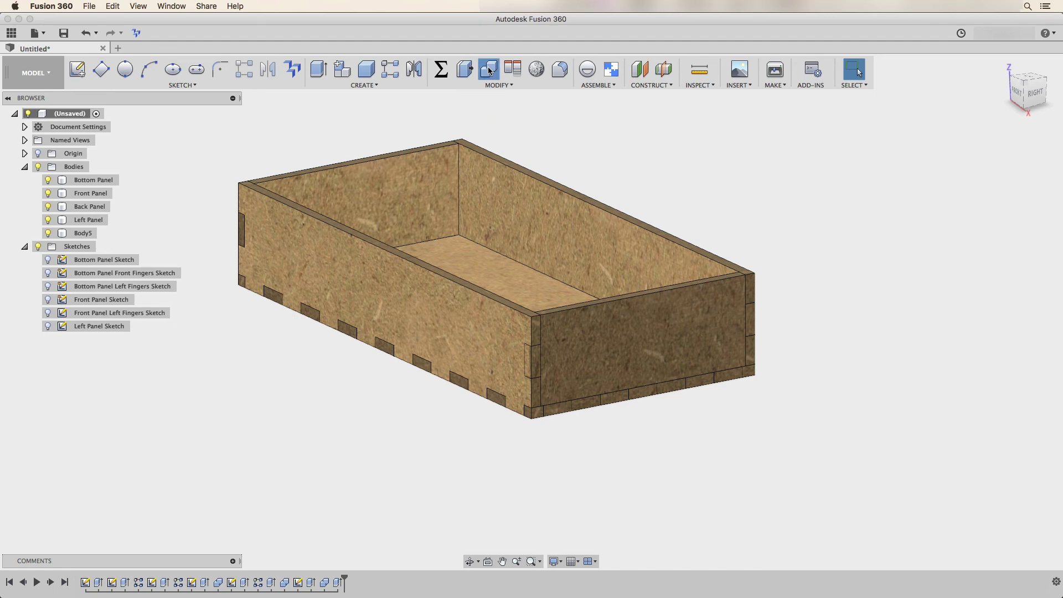
click(454, 340)
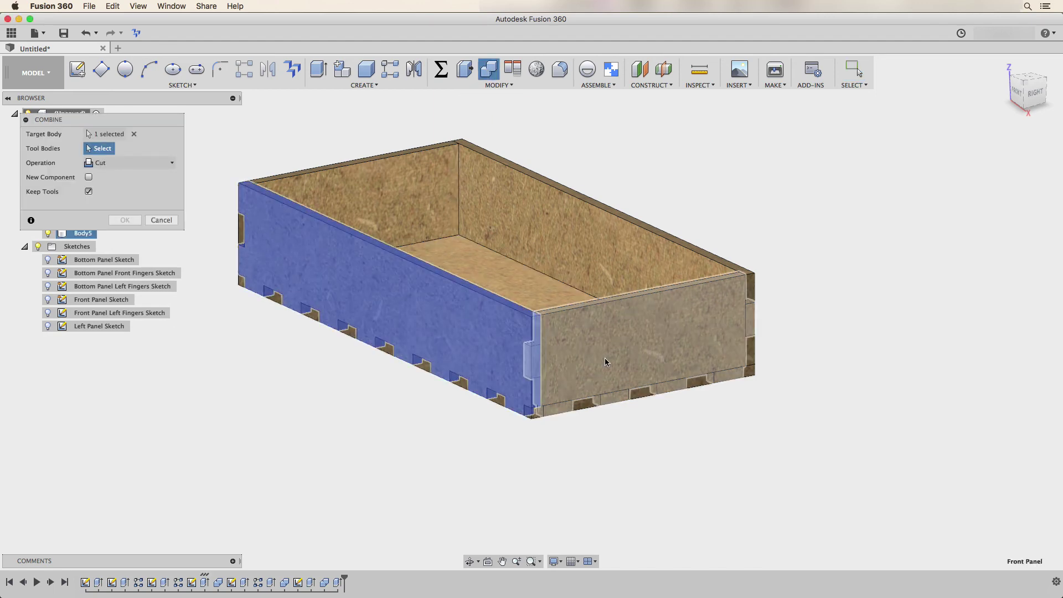
click(626, 349)
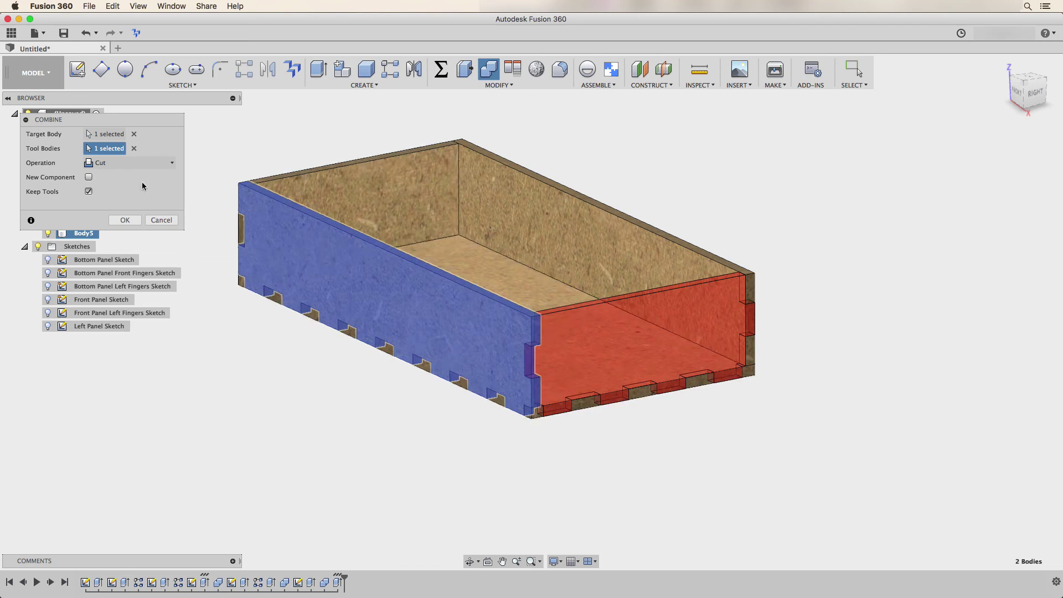
click(121, 218)
- Cut the finger notches into the bottom panel's right end with Combine, using Body5 as the tool and keeping it
click(488, 68)
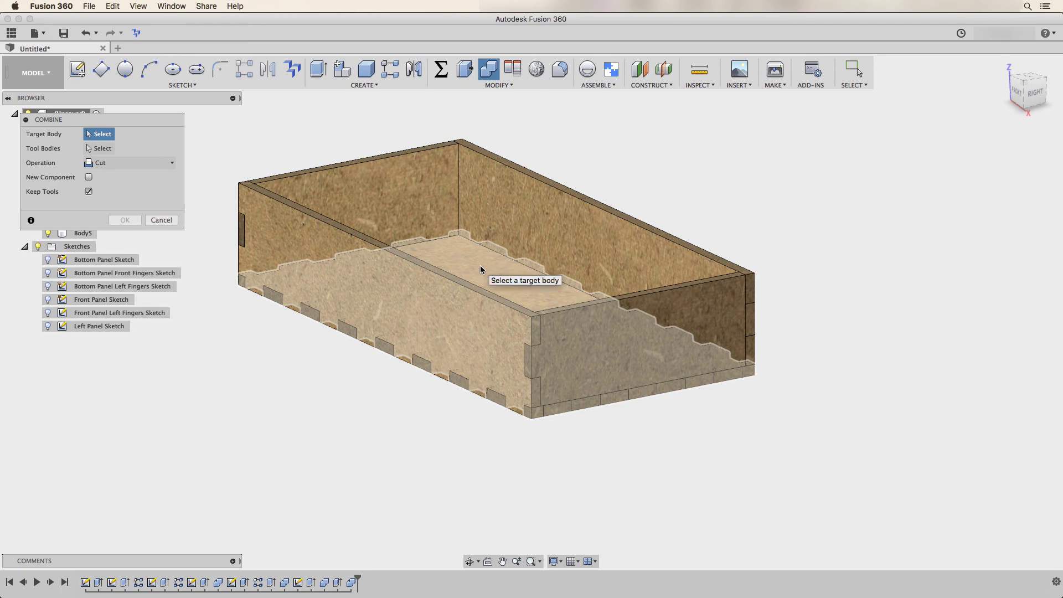
click(481, 269)
click(618, 330)
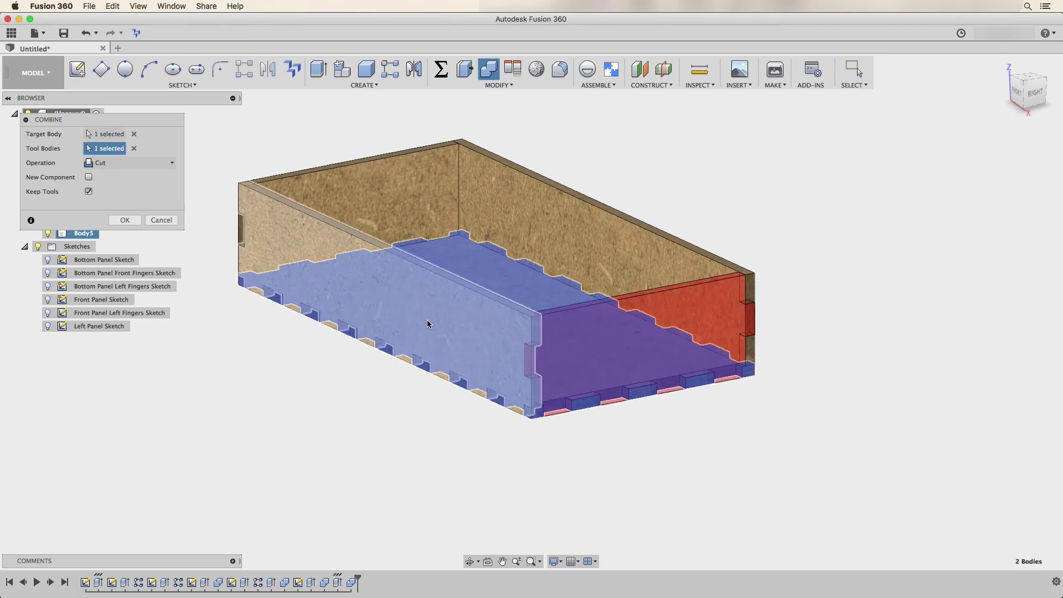
click(125, 220)
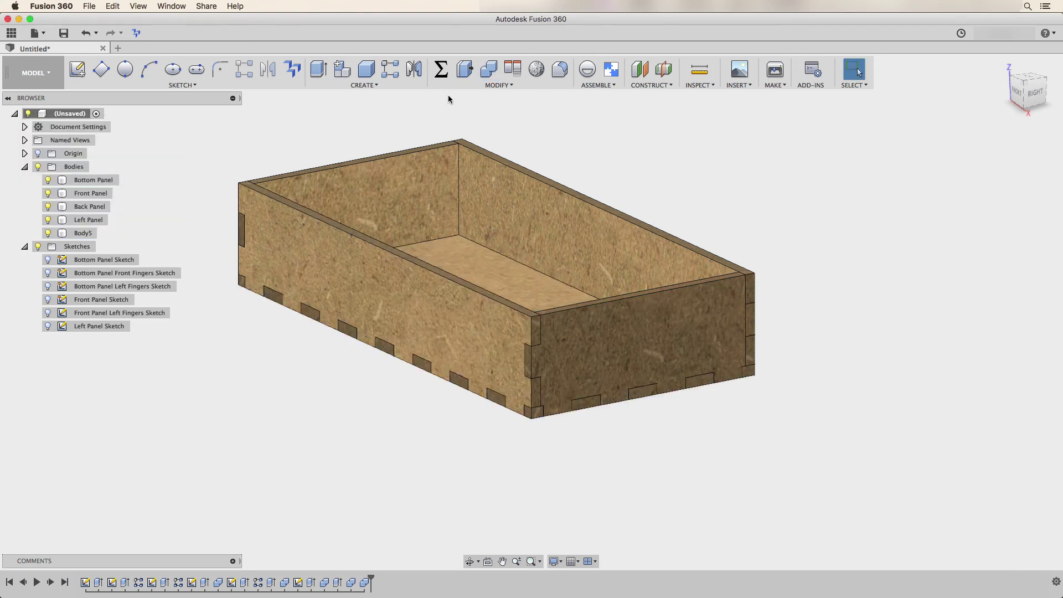
- Cut the back panel with Combine, using Body5 as the tool and keeping it, and hide Body5 to inspect the notches
click(488, 69)
click(555, 208)
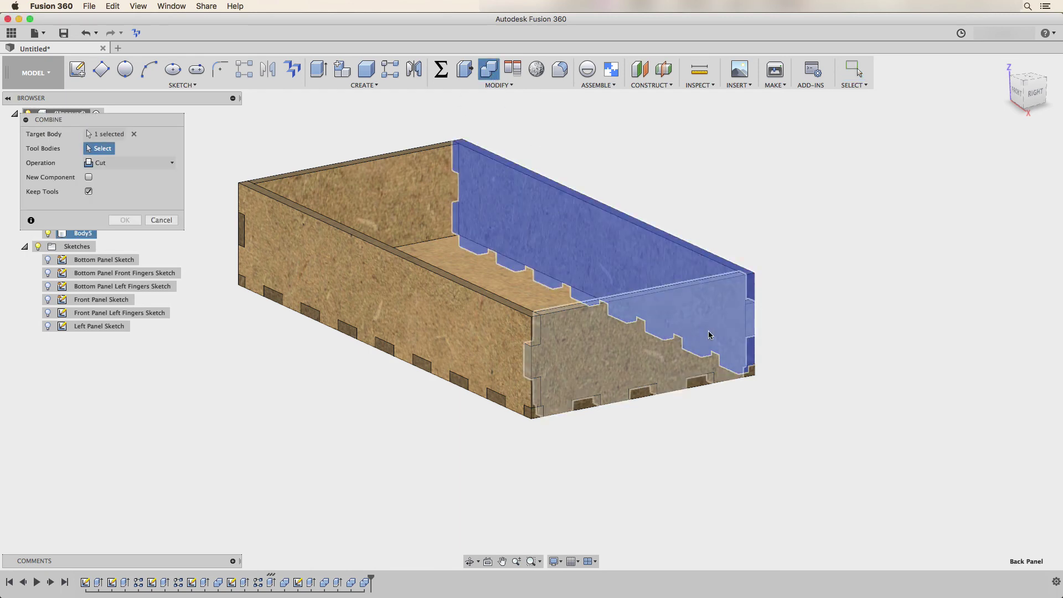
click(593, 333)
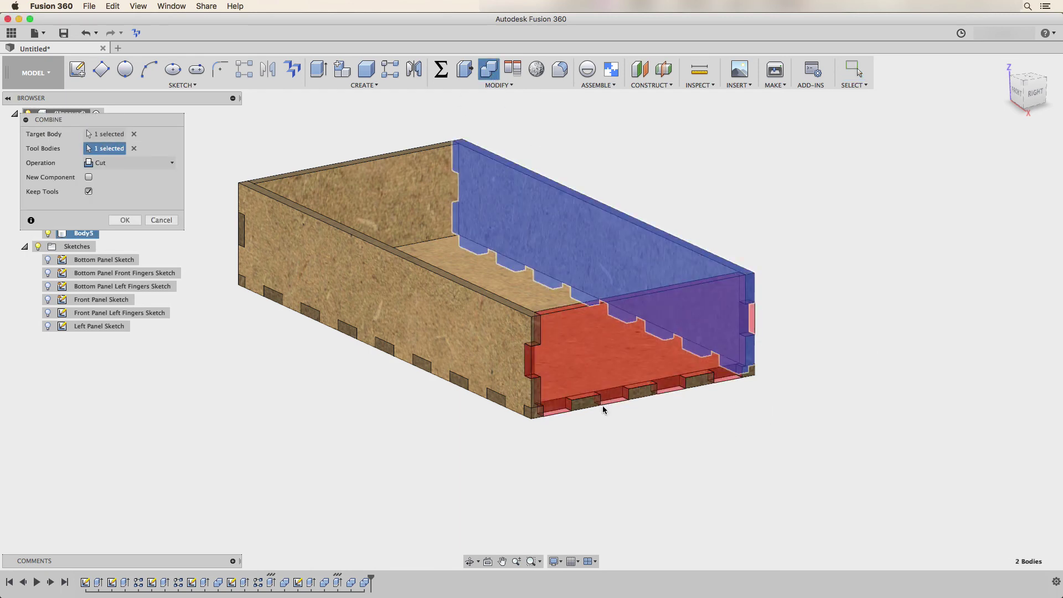
click(125, 220)
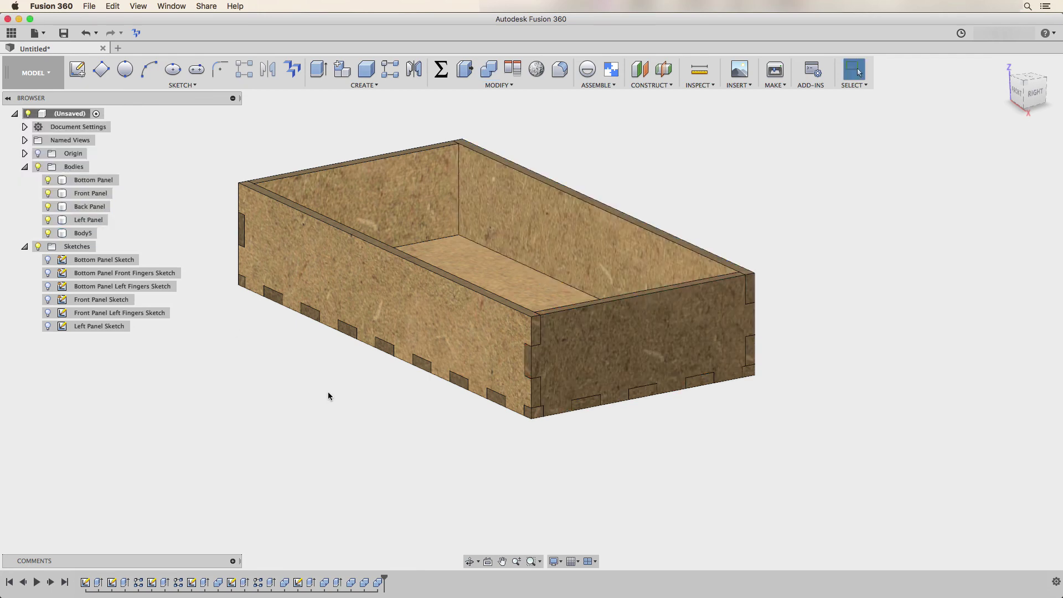
click(48, 233)
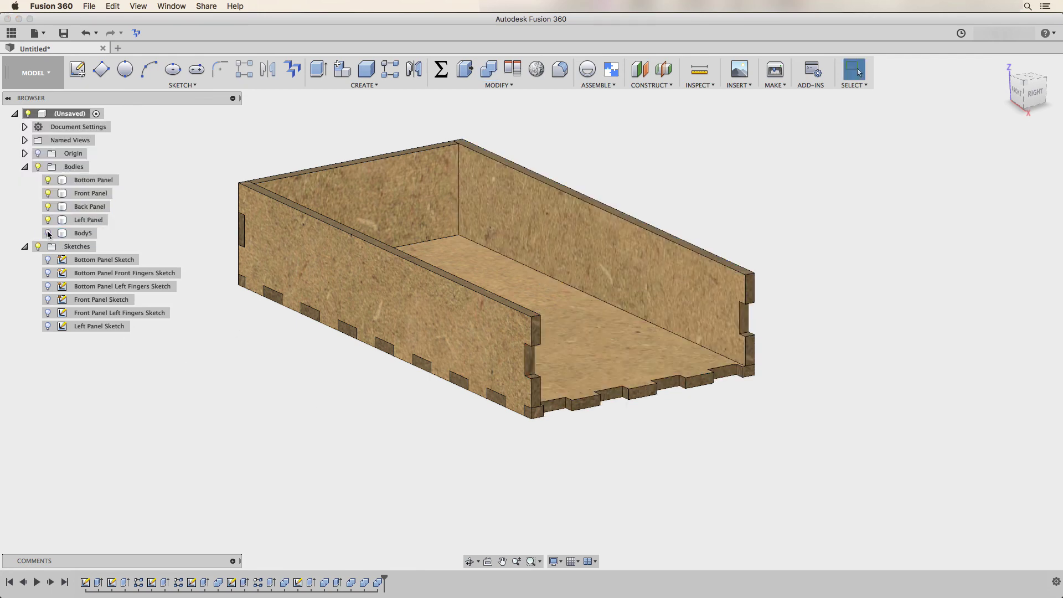
- Show Body5 and apply the MDF Board appearance to its outer and inner faces only
click(48, 232)
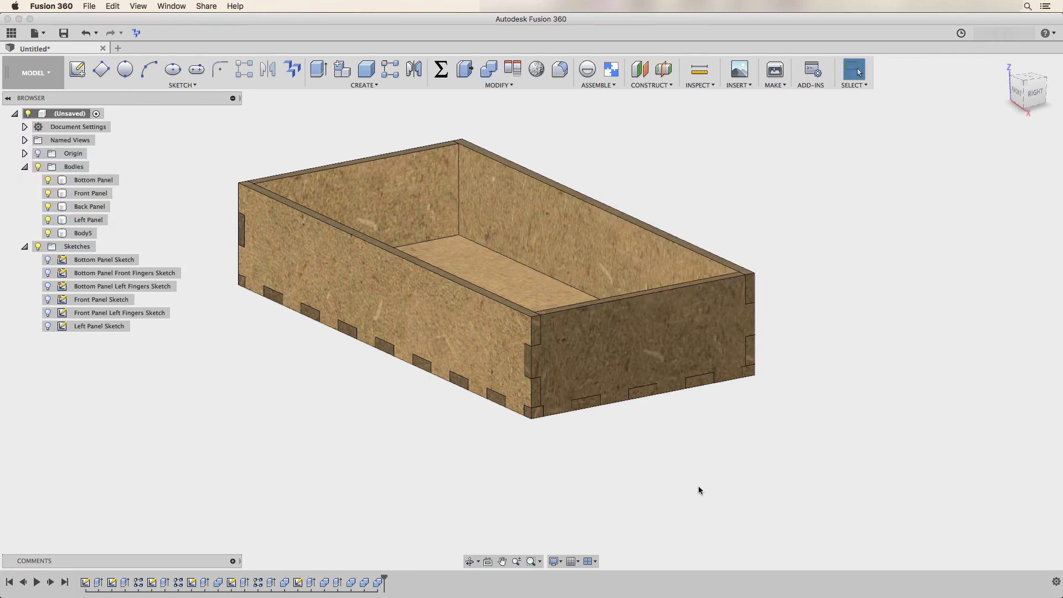
key(a)
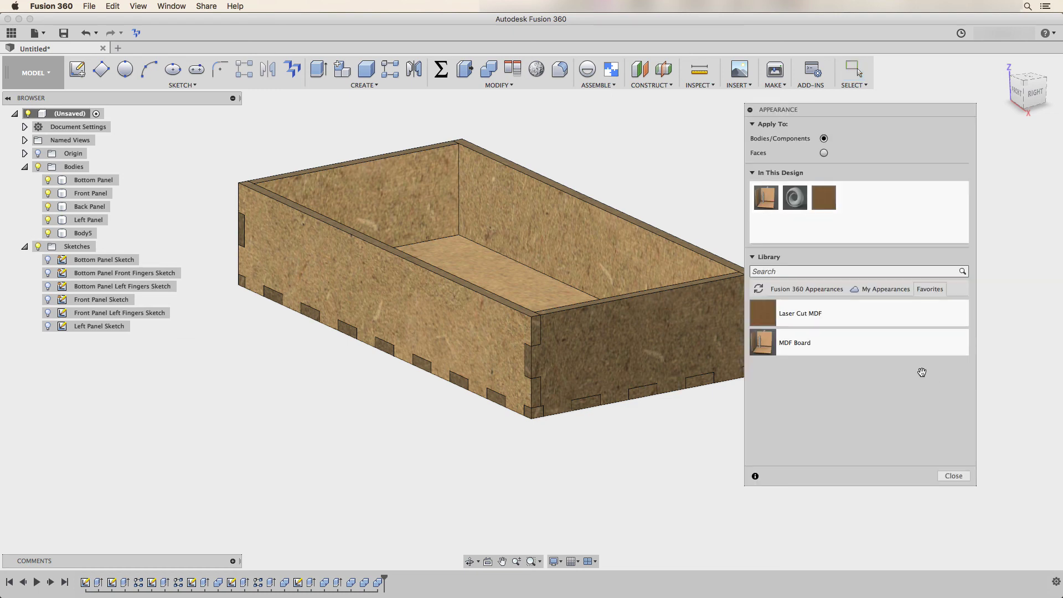
click(823, 153)
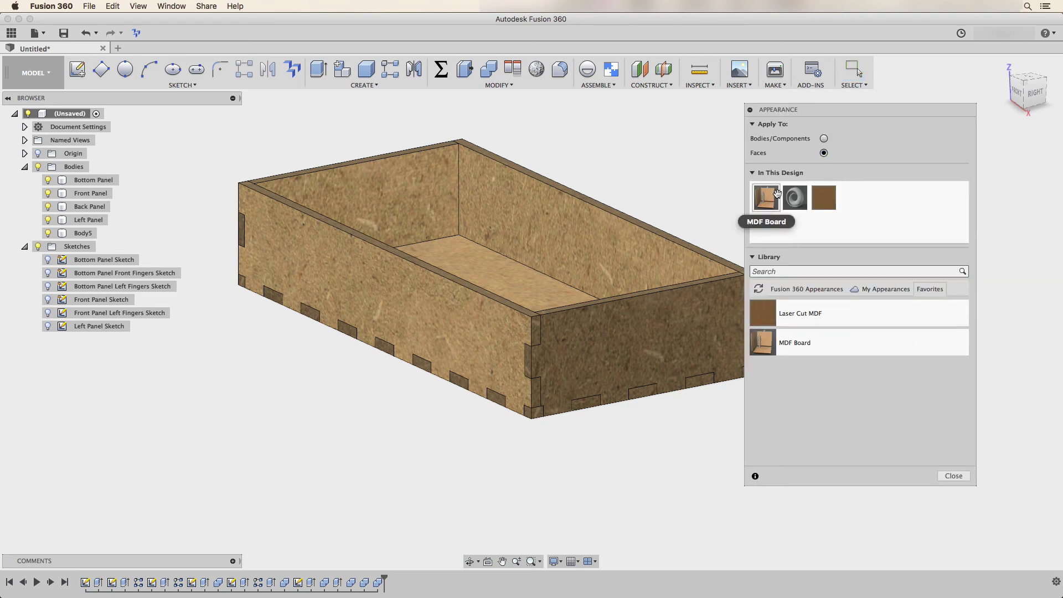
drag(766, 198, 660, 350)
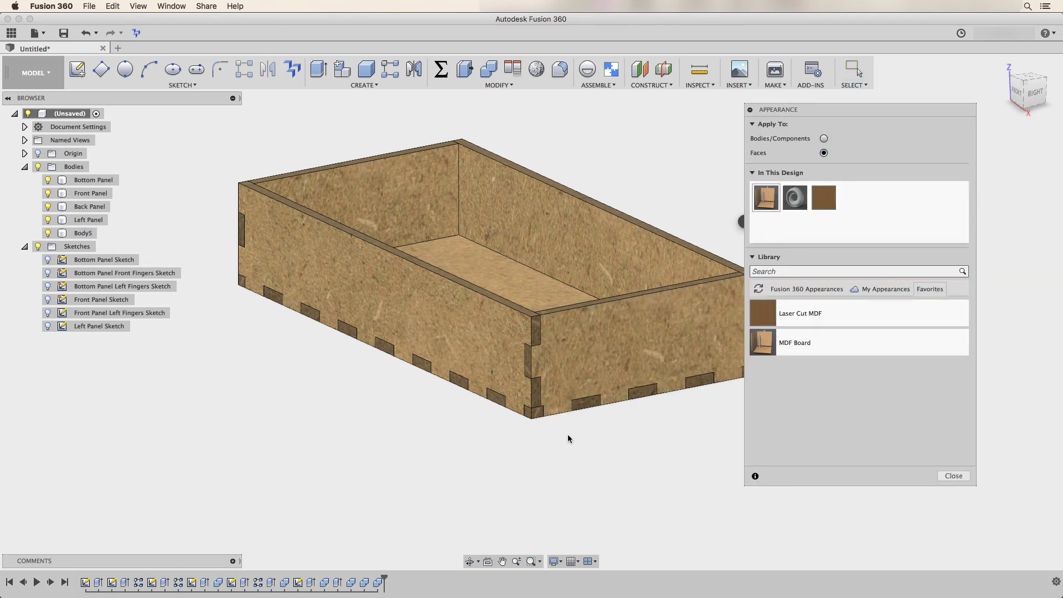
shift+middle_drag(566, 433, 702, 437)
drag(767, 197, 578, 183)
middle_drag(714, 348, 629, 331)
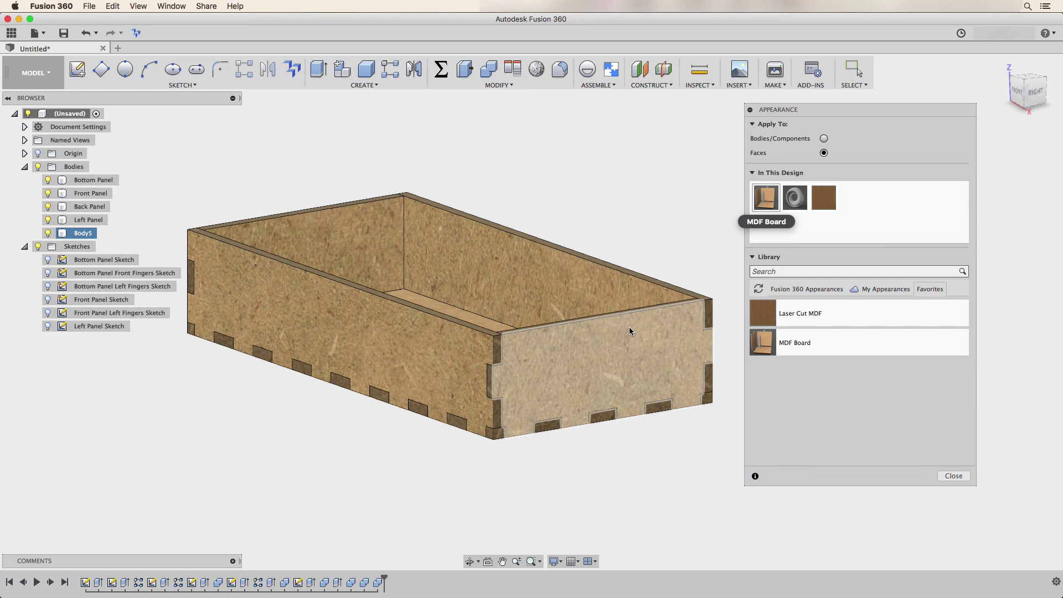
click(953, 475)
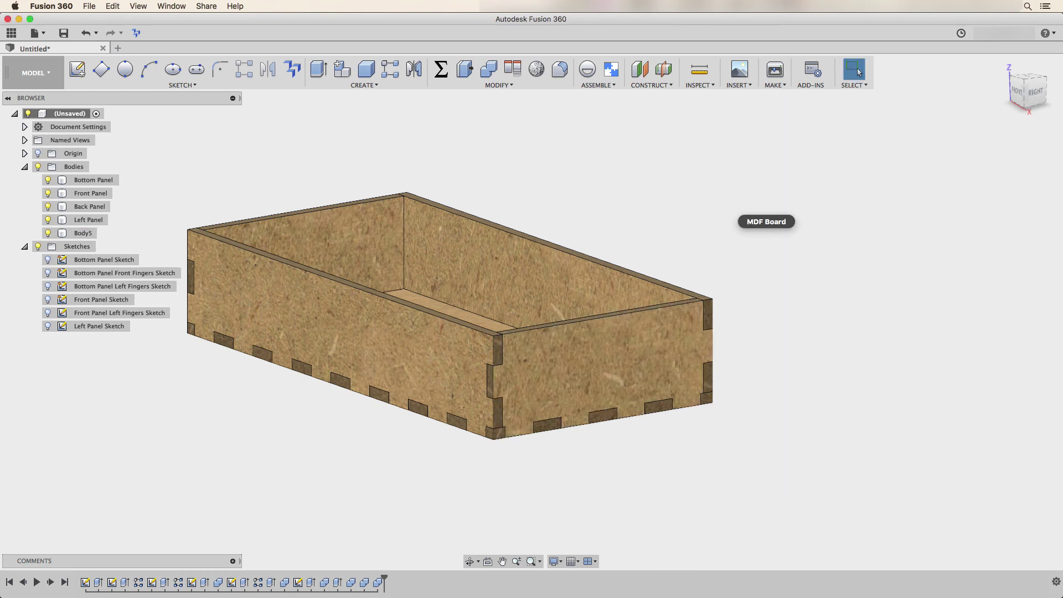
- Rename Body5 as Right Panel and clear the selection
double_click(82, 233)
text(Right Panel)
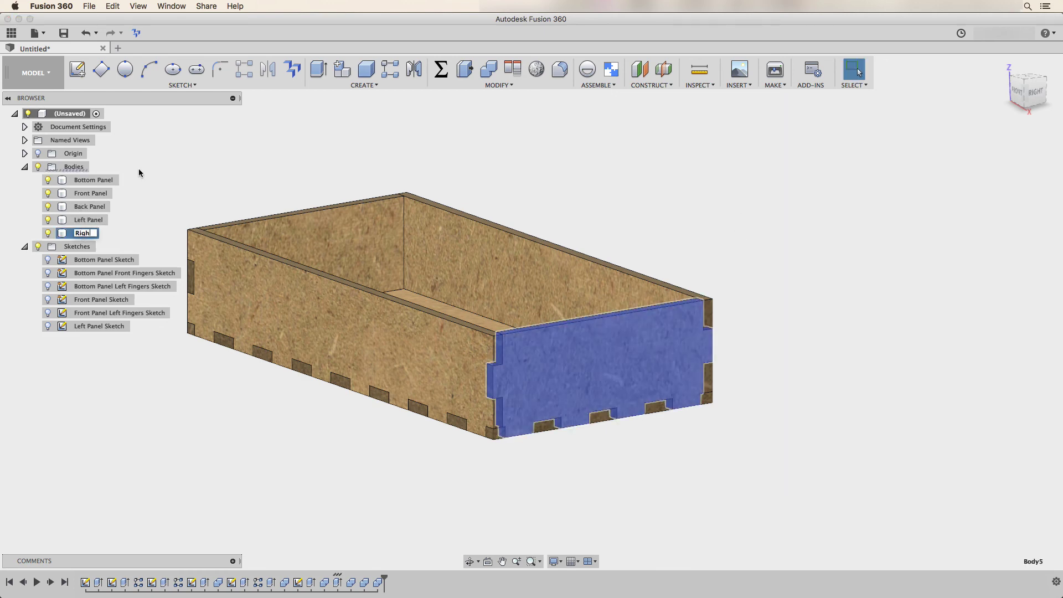
key(Return)
click(320, 124)
middle_drag(256, 116, 313, 129)
drag(324, 142, 410, 120)
key(Escape)
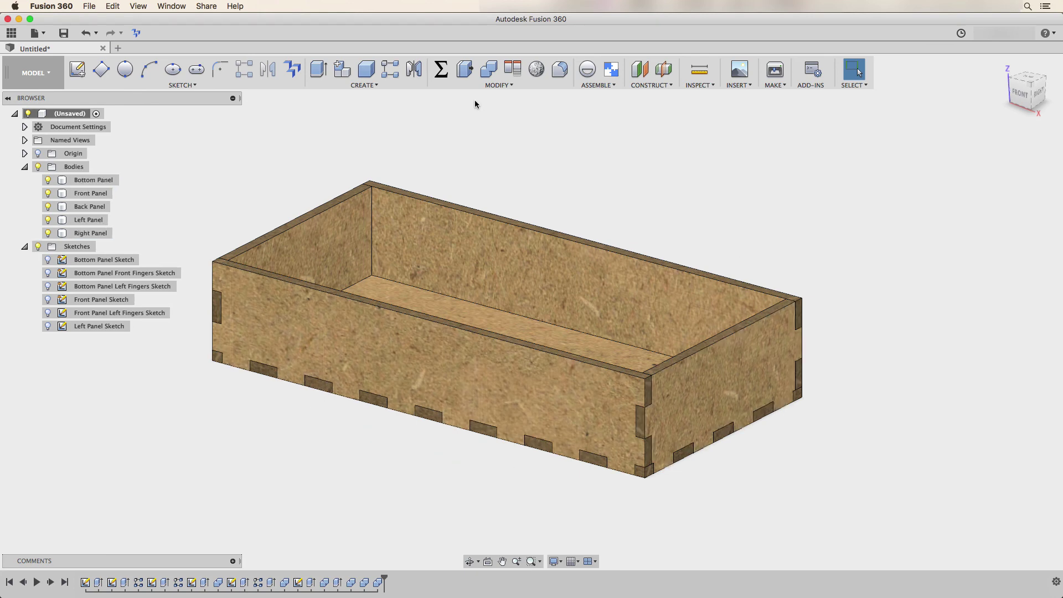
- Set the user parameters length to 285 mm, width to 142.5 mm and height to 40 mm
click(441, 70)
double_click(520, 95)
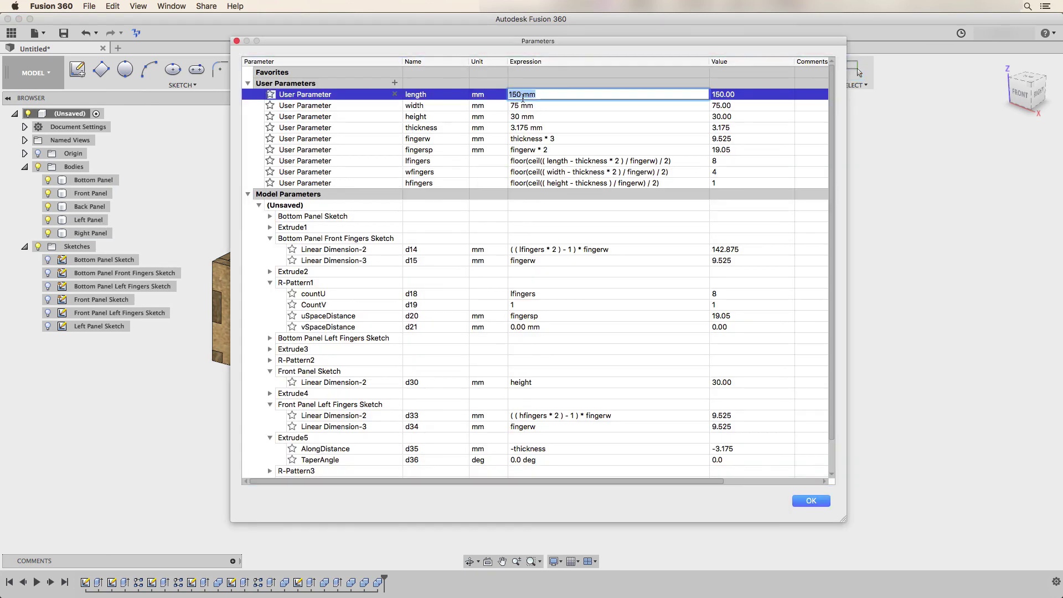
text(285)
key(Return)
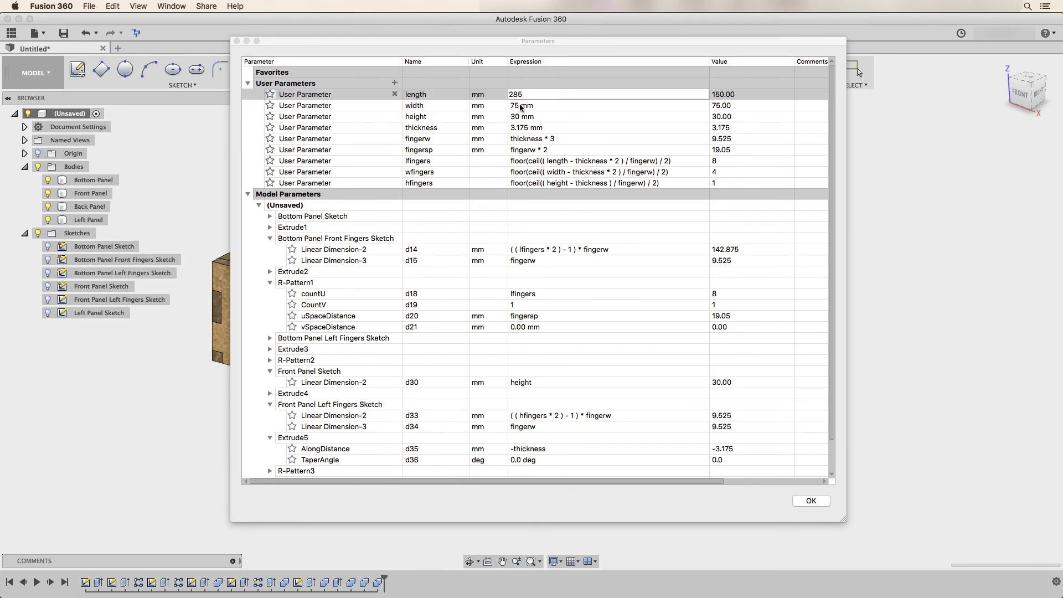
double_click(524, 105)
text(142.)
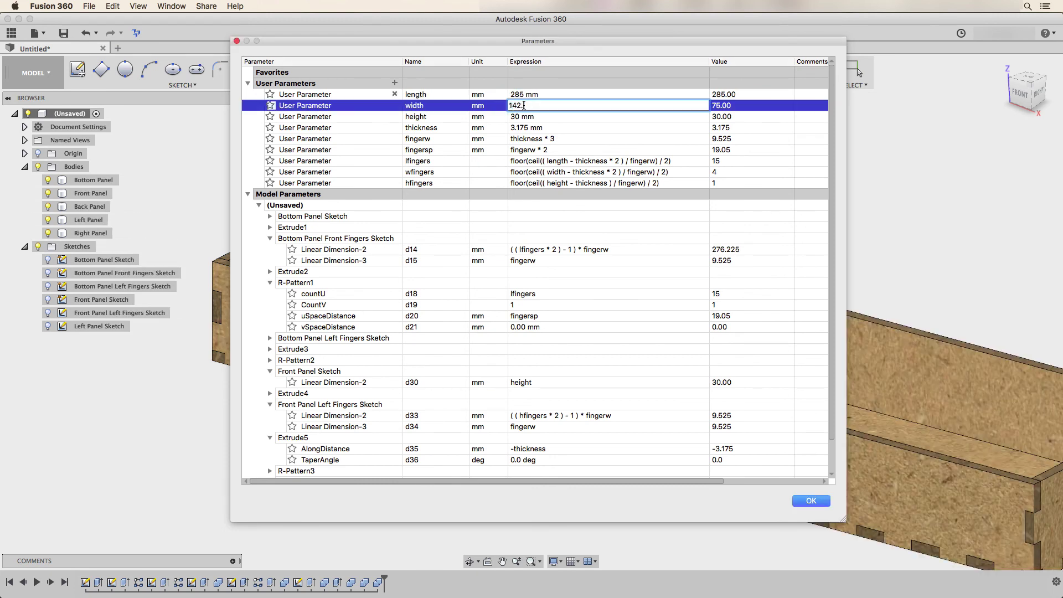
text(5)
key(Return)
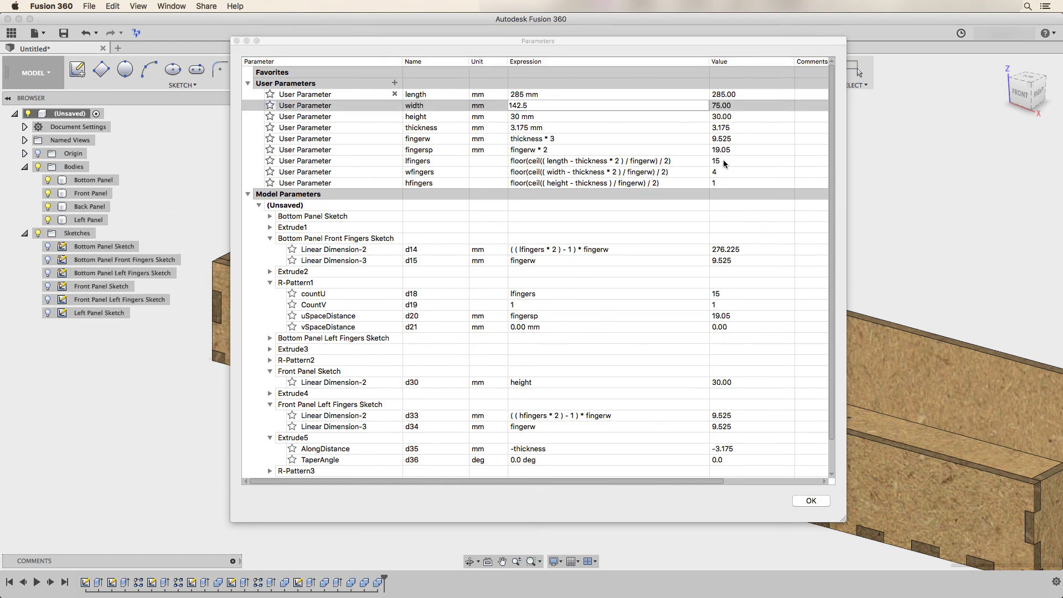
key(Tab)
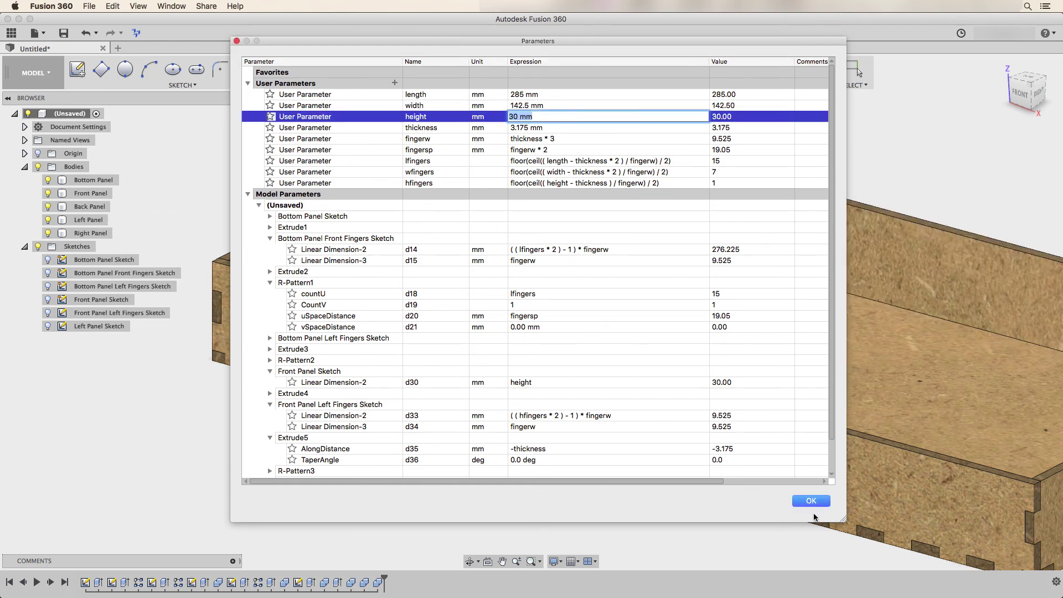
text(40)
click(809, 501)
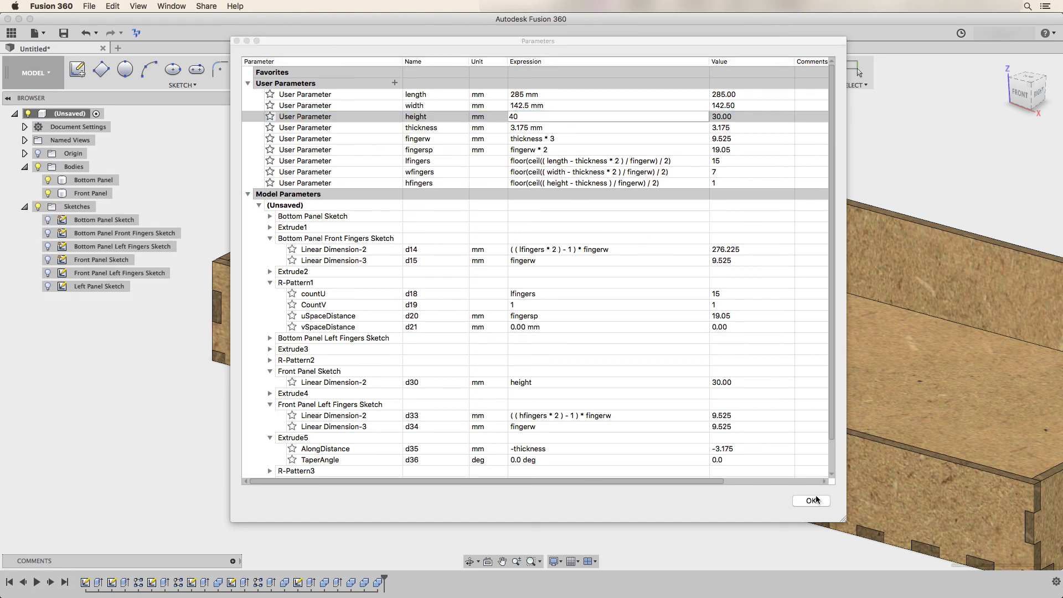
- Inspect the left panel's height against the front and back panels and open the Left Panel Sketch for editing
scroll(824, 476, down, 5)
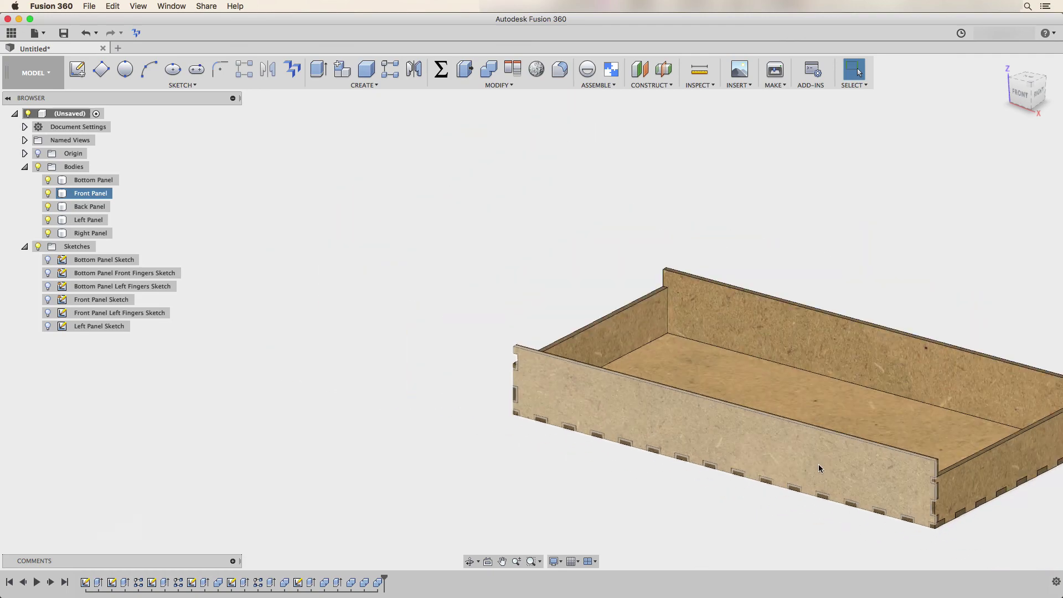
shift+middle_drag(575, 481, 702, 482)
middle_drag(809, 324, 601, 220)
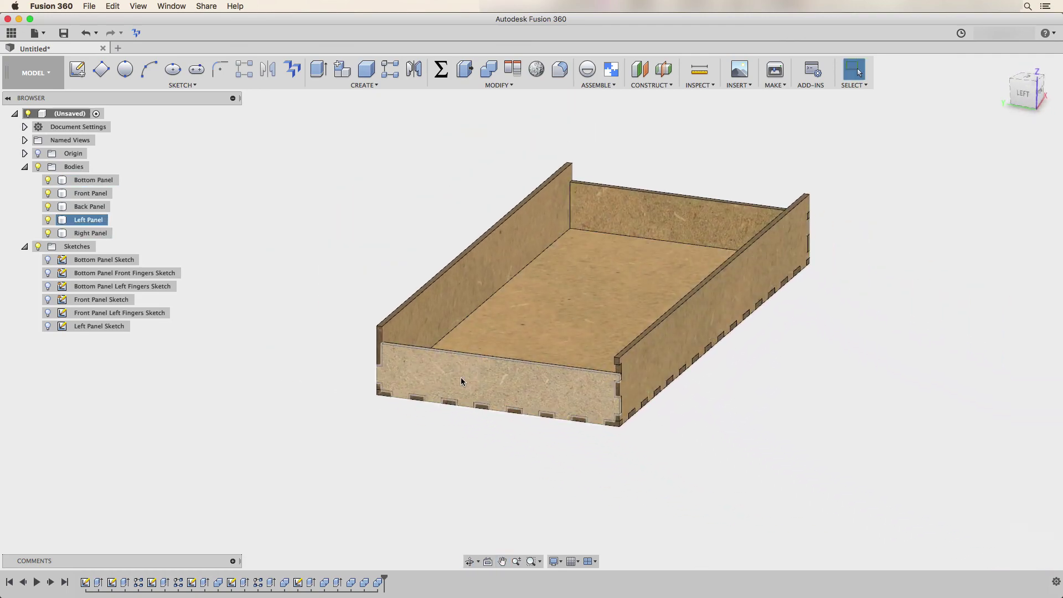
scroll(441, 426, up, 3)
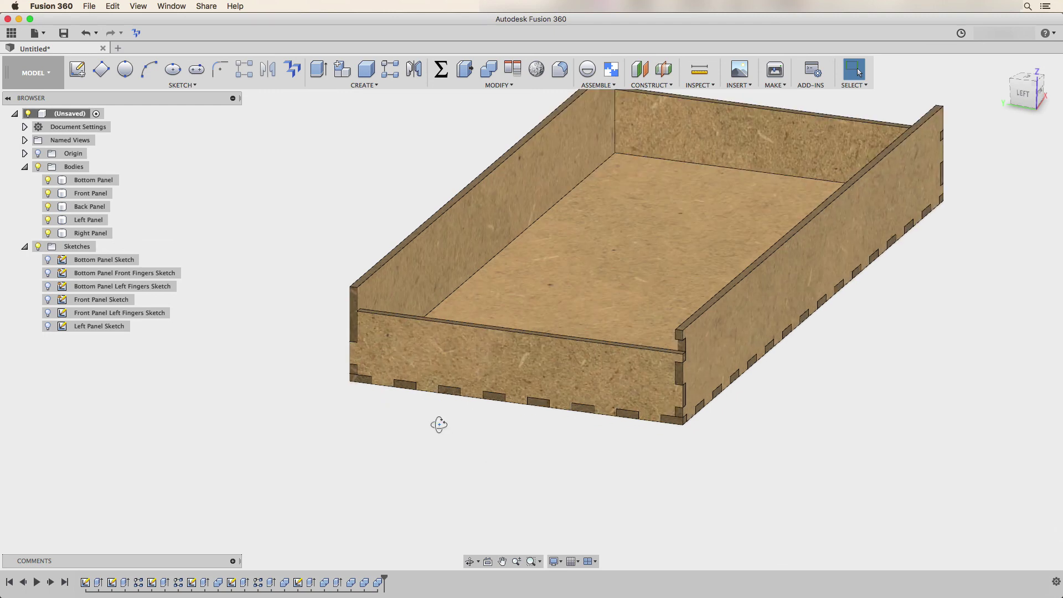
shift+middle_drag(439, 427, 451, 422)
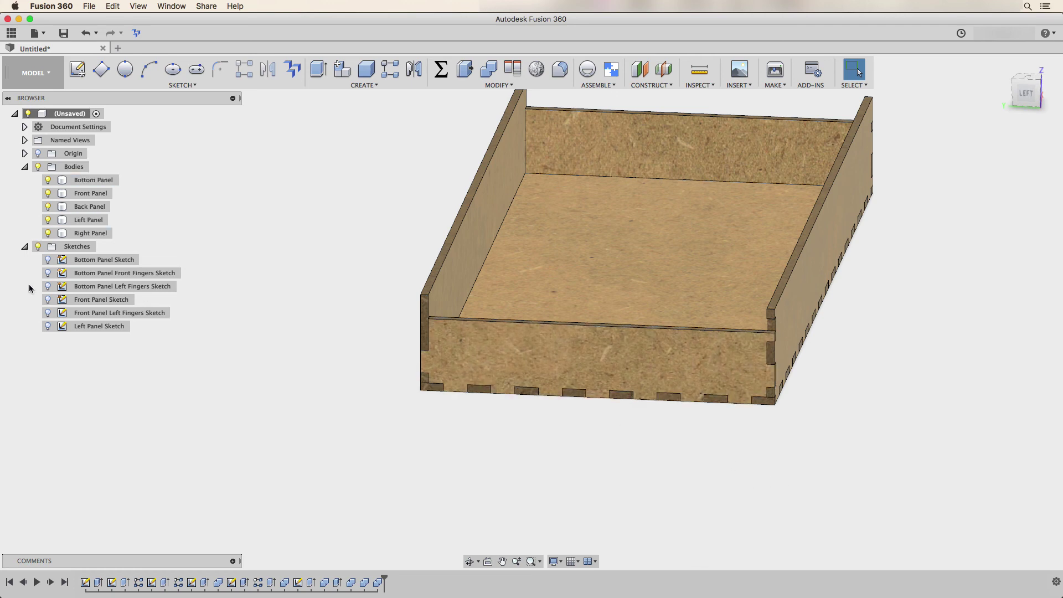
right_click(96, 326)
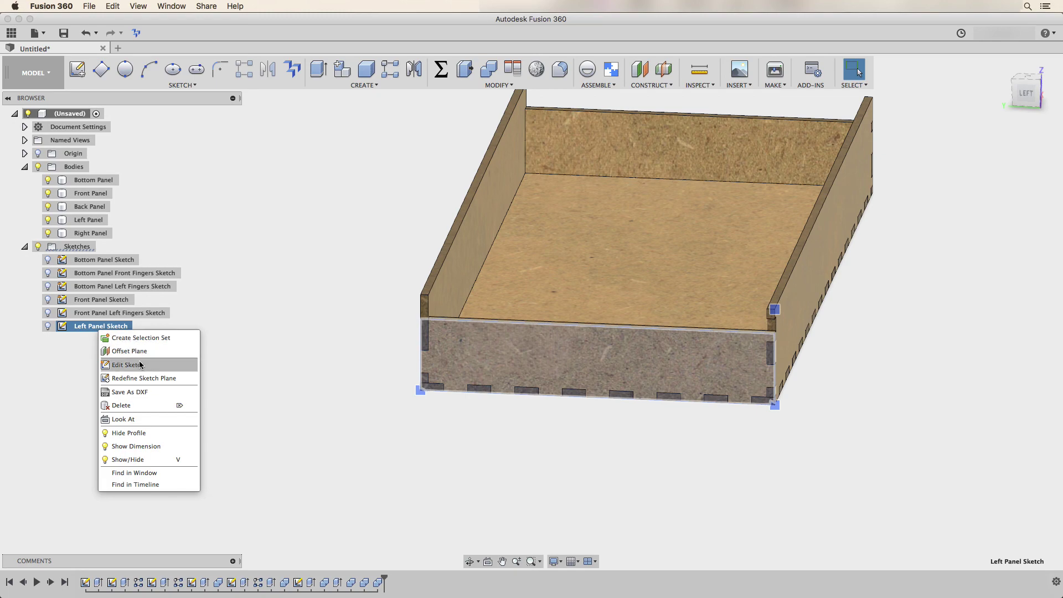
click(119, 363)
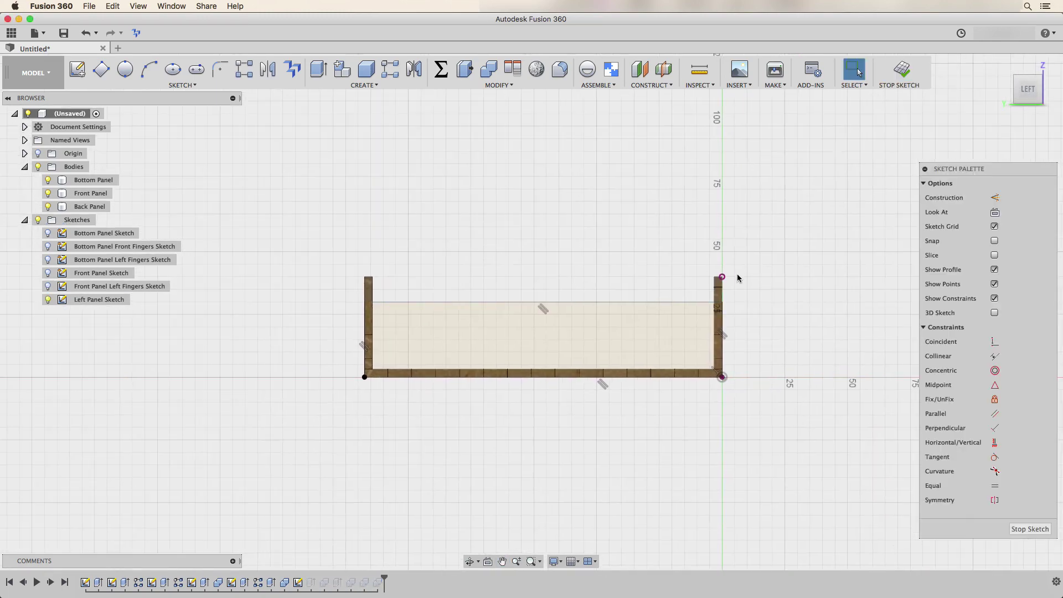
- Make the left panel sketch's top line coincident with the front panel's upper corner point and finish the sketch
scroll(725, 278, up, 2)
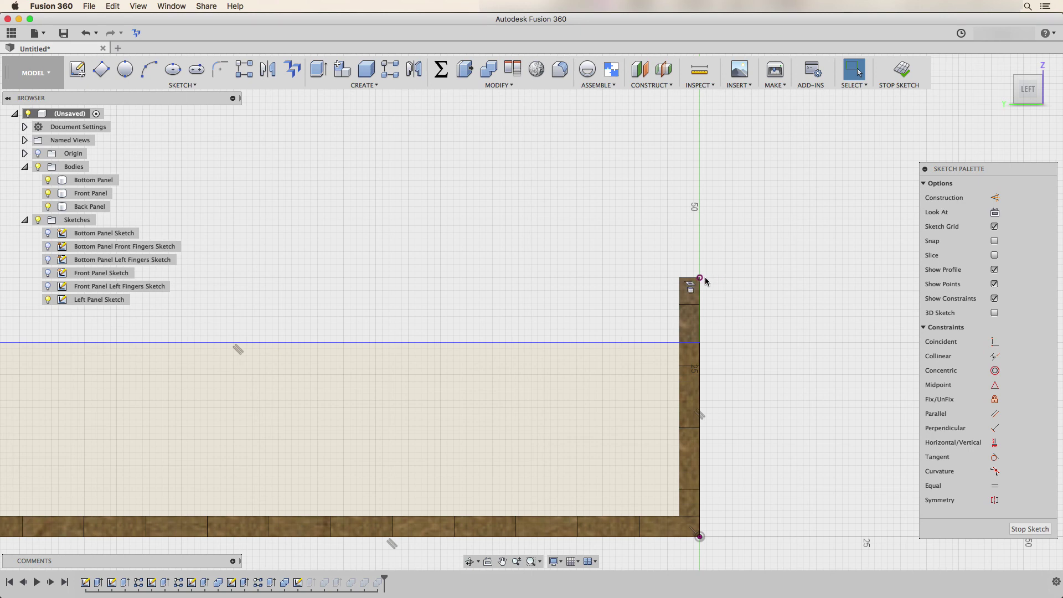
scroll(758, 303, down, 3)
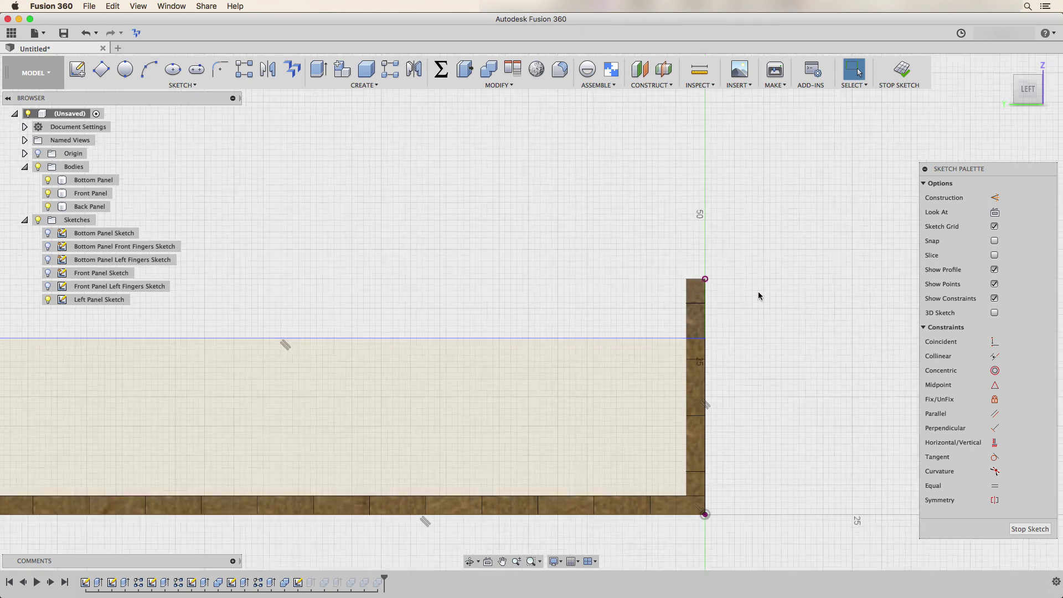
shift+middle_drag(753, 302, 681, 321)
scroll(670, 327, up, 3)
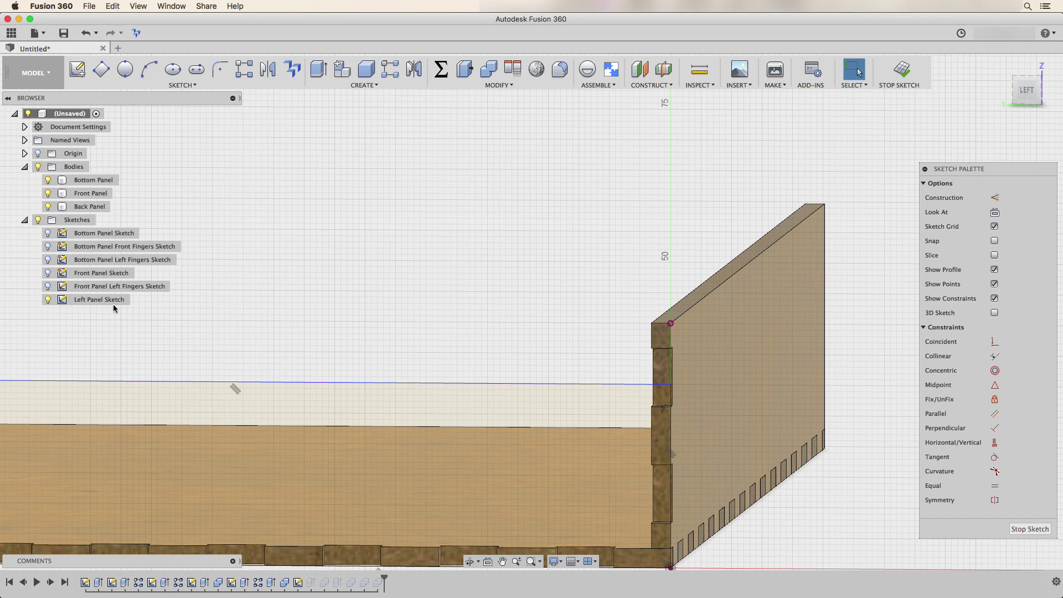
click(994, 342)
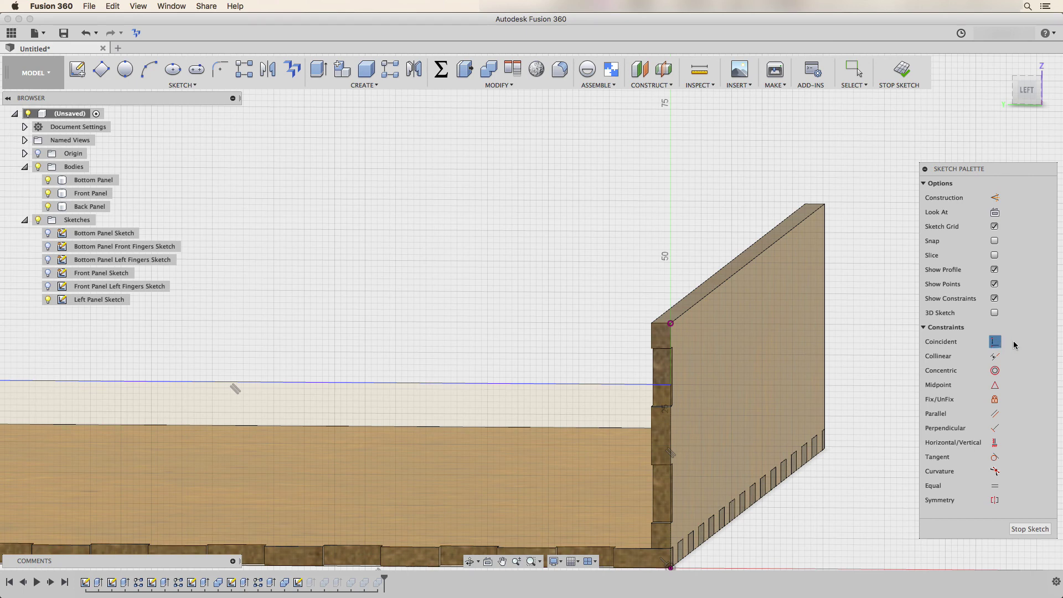
click(670, 324)
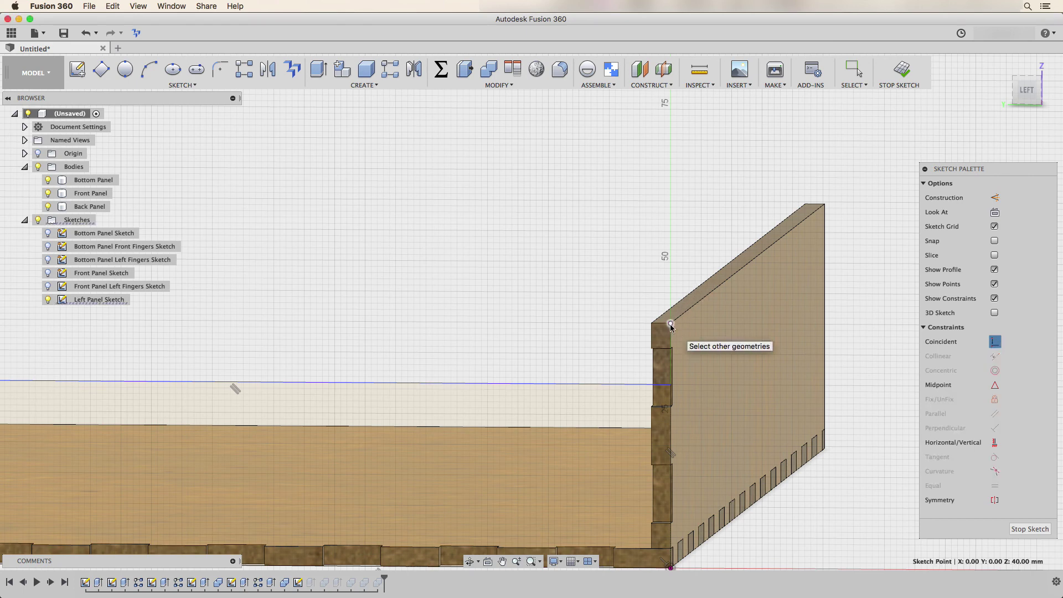
click(642, 382)
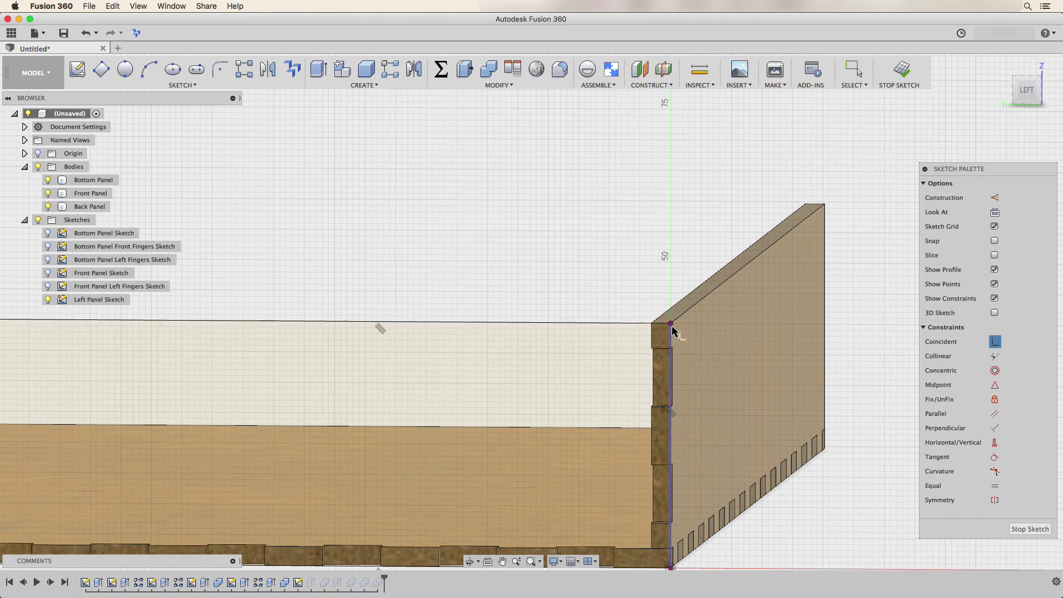
click(903, 68)
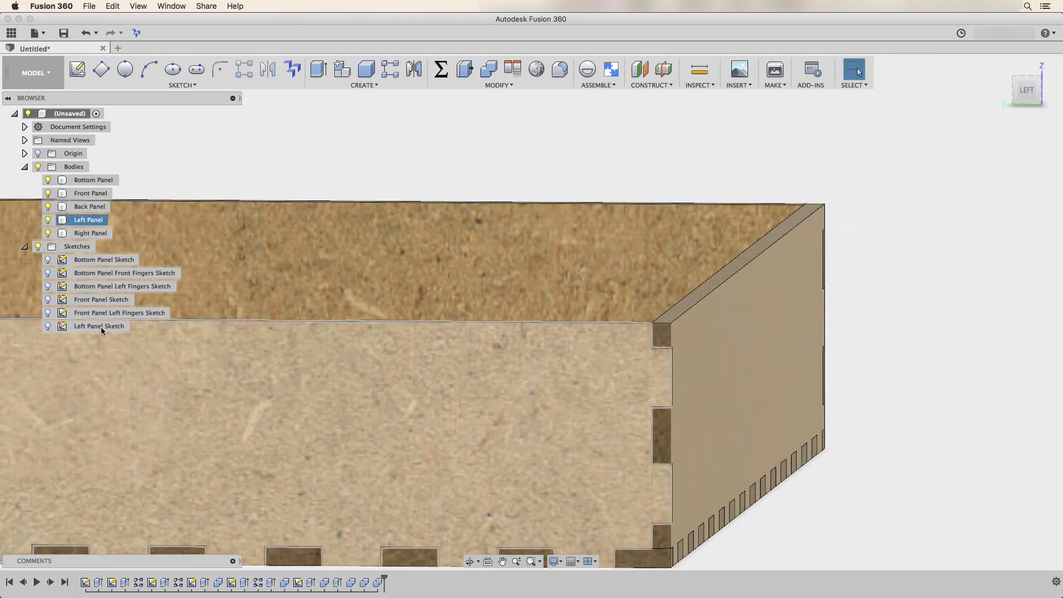
- Reopen the Left Panel Sketch, examine how its top line meets the front panel's corner, and finish the sketch
right_click(100, 327)
click(143, 364)
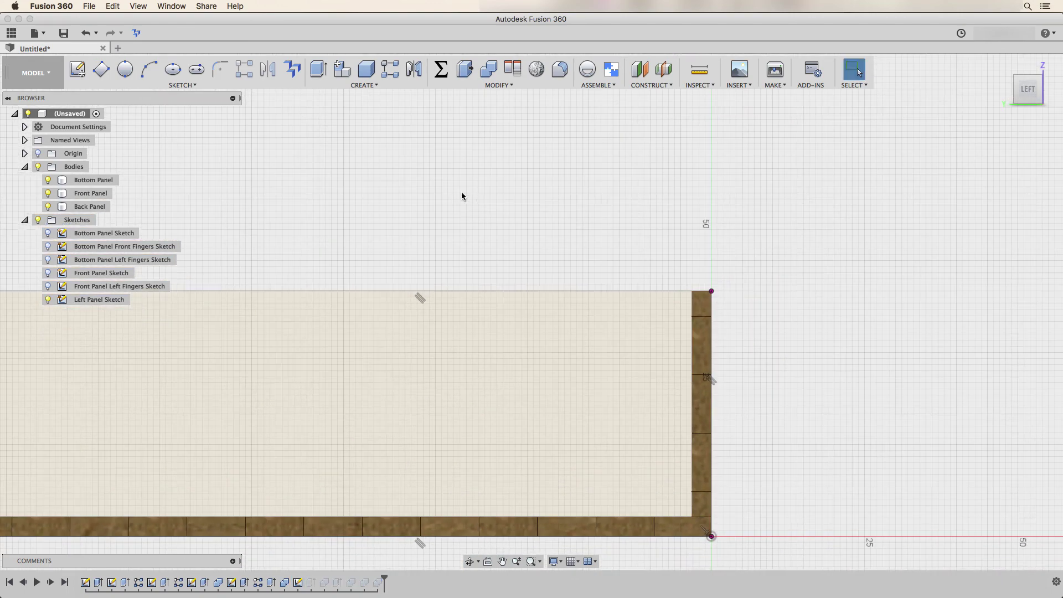
mouse_move(615, 159)
shift+middle_down()
mouse_move(608, 167)
mouse_move(571, 133)
shift+middle_up()
scroll(608, 168, down, 3)
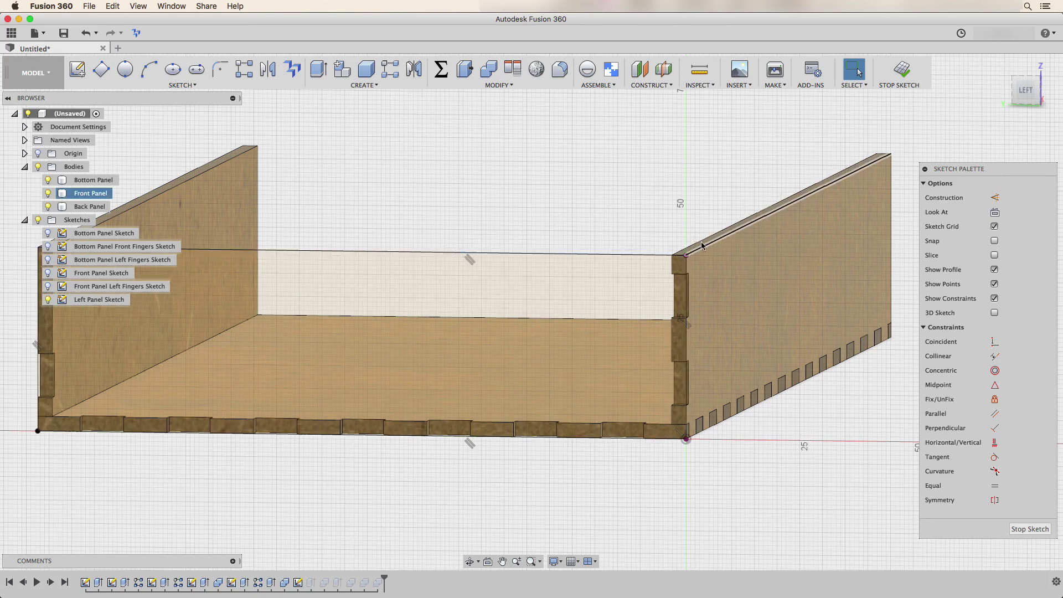
click(901, 70)
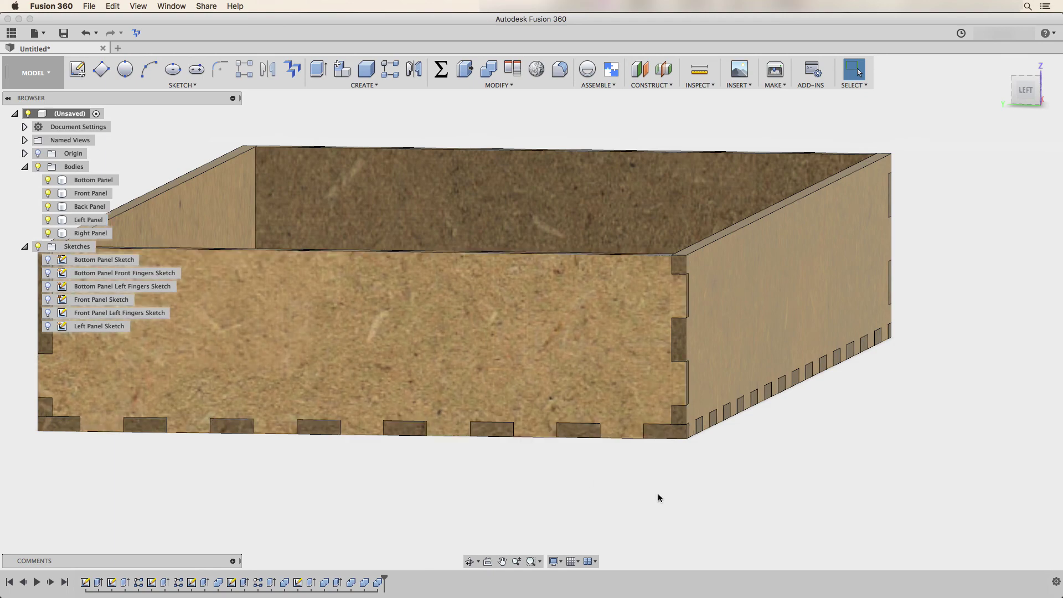
- Examine the finger joints along the box's bottom edges and front corners from below and above
scroll(756, 495, down, 3)
mouse_move(755, 490)
shift+middle_down()
mouse_move(609, 486)
mouse_move(557, 405)
mouse_move(588, 422)
mouse_move(574, 429)
mouse_move(594, 385)
mouse_move(547, 421)
mouse_move(666, 415)
shift+middle_up()
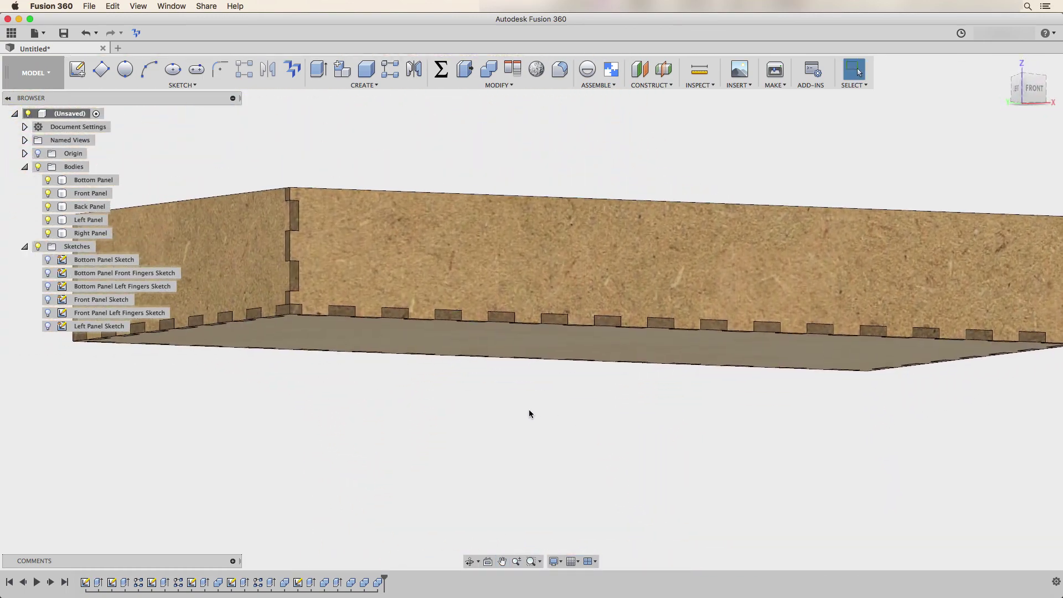
shift+middle_drag(529, 415, 552, 415)
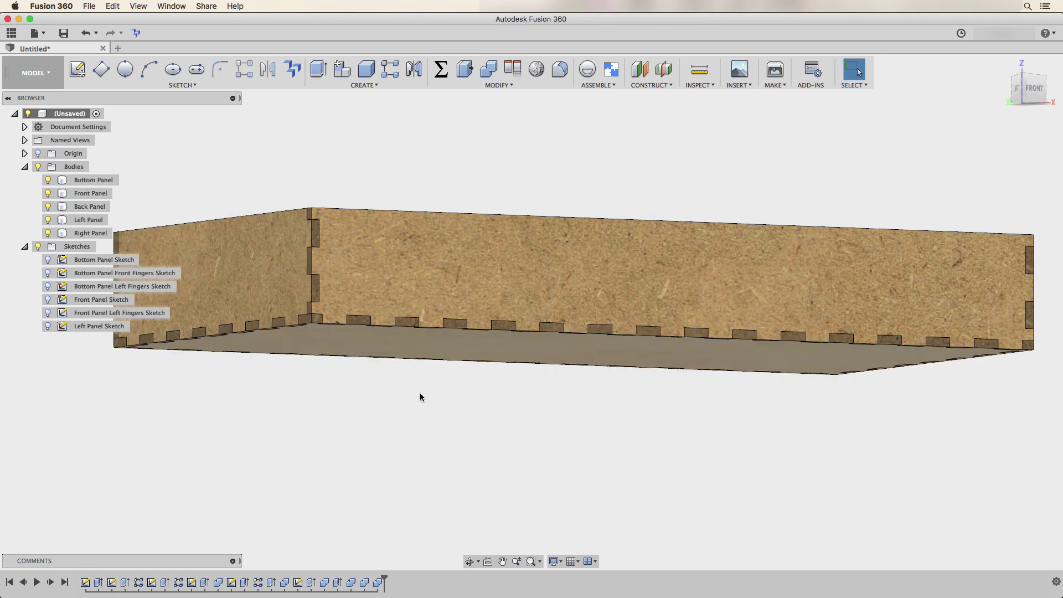
mouse_move(449, 389)
middle_down()
mouse_move(448, 380)
mouse_move(467, 383)
middle_up()
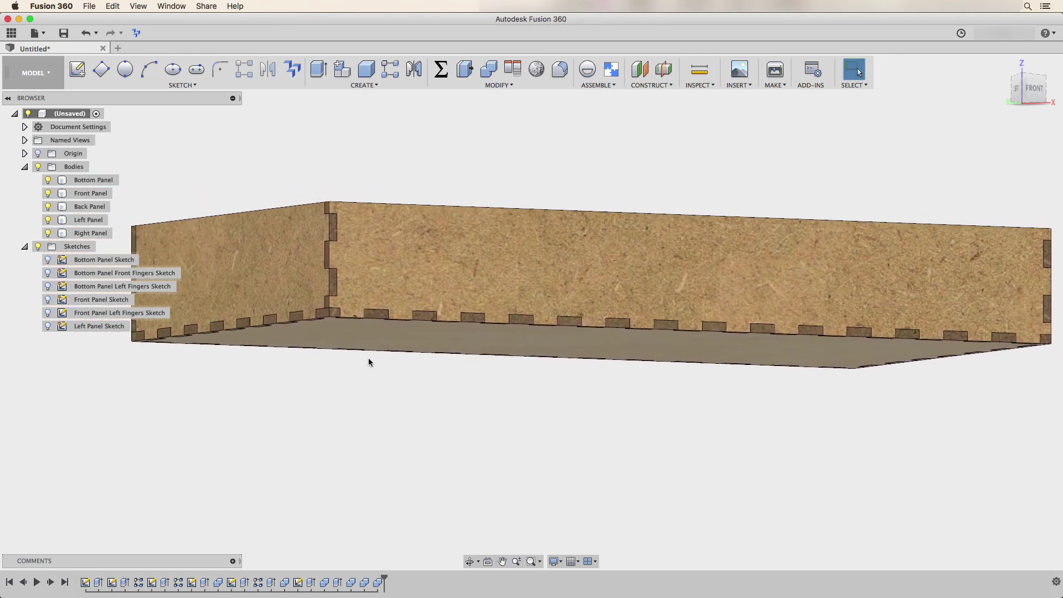
scroll(437, 412, down, 3)
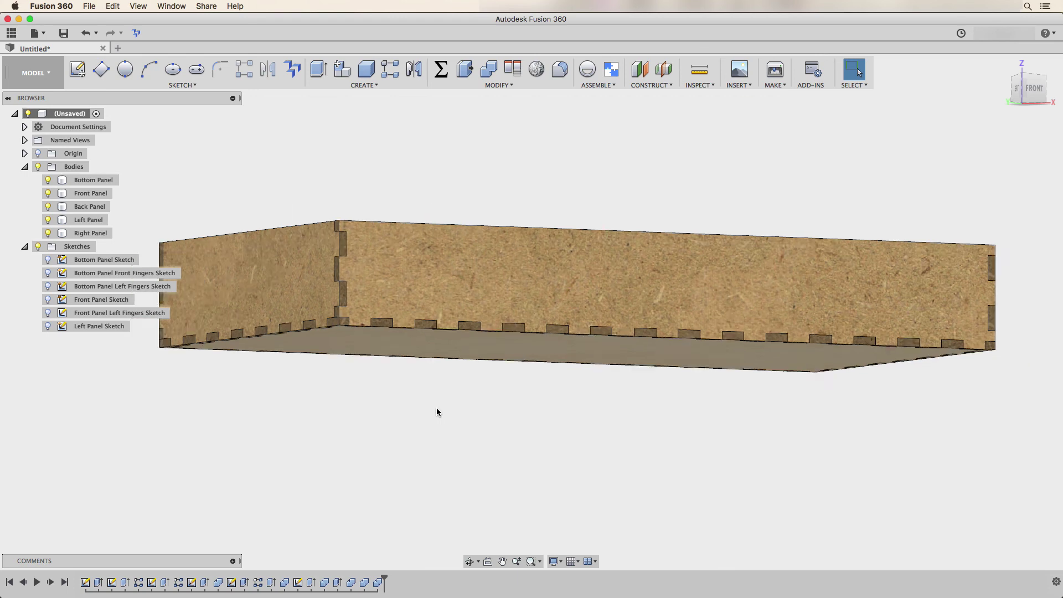
click(370, 341)
click(461, 309)
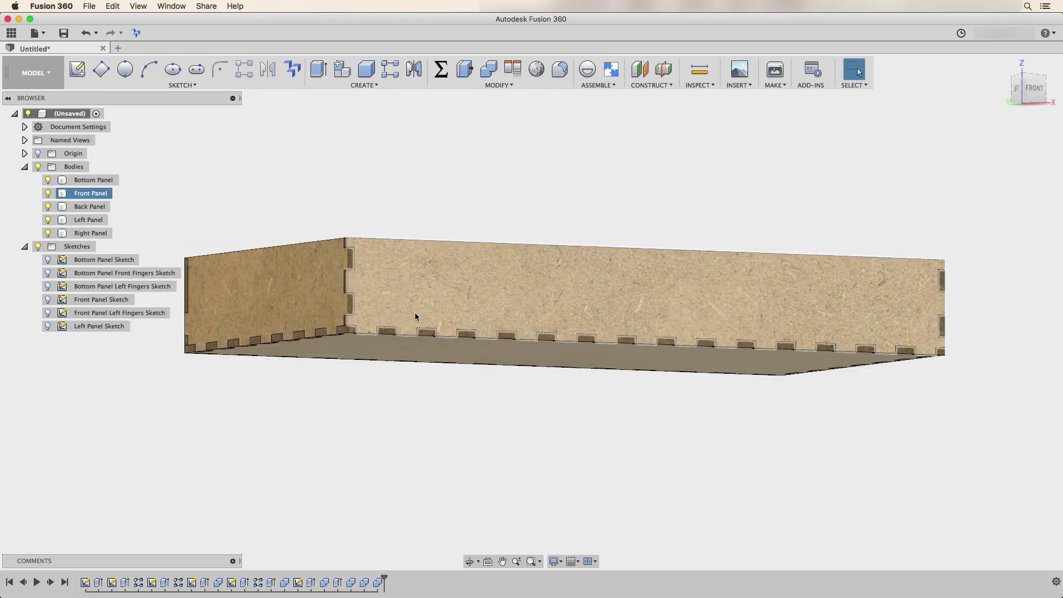
click(415, 370)
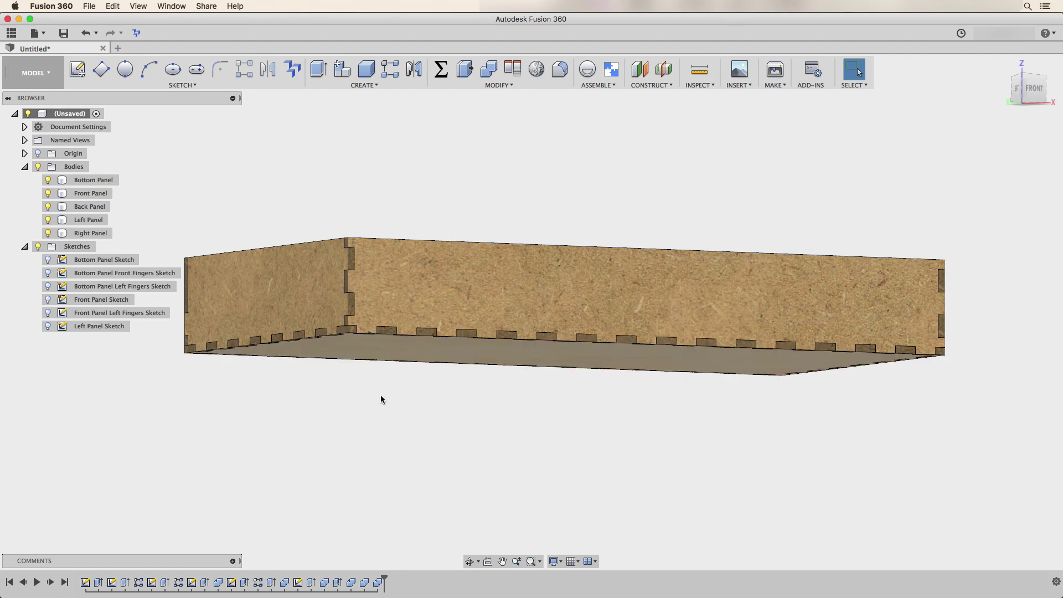
shift+middle_drag(383, 397, 394, 404)
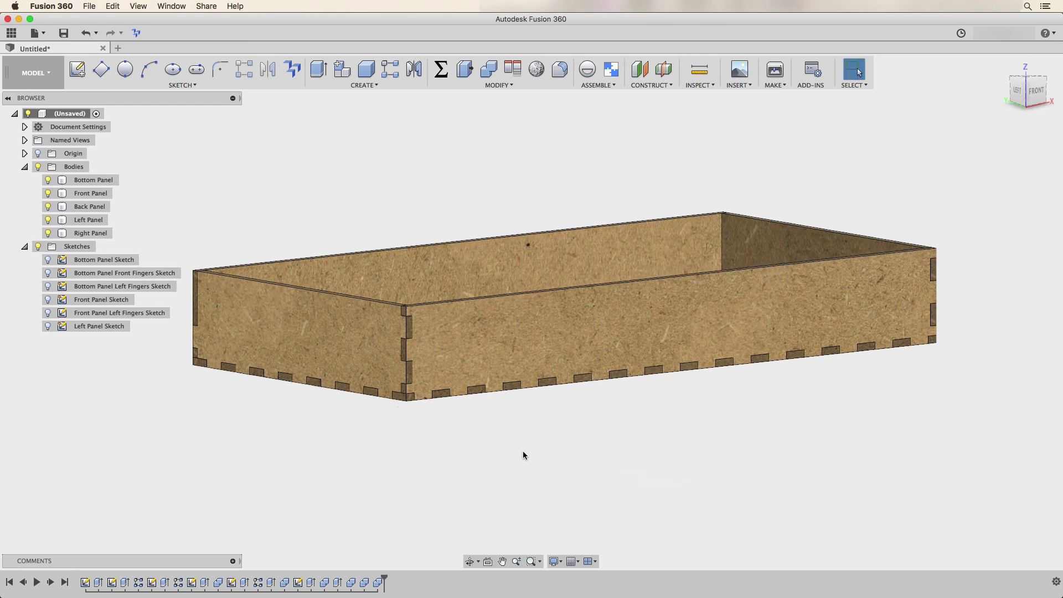
click(506, 340)
click(561, 489)
- Save the design in Board Games > master > Base Models under a name beginning with "Open Top Finger Jointe"
key(super+s)
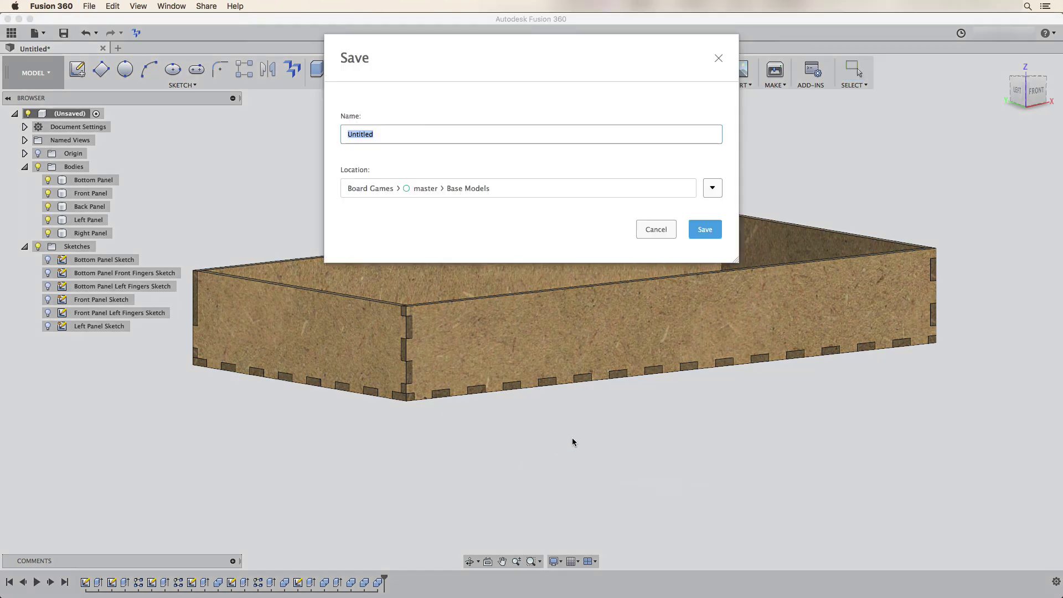
text(Open Top Finger Joi)
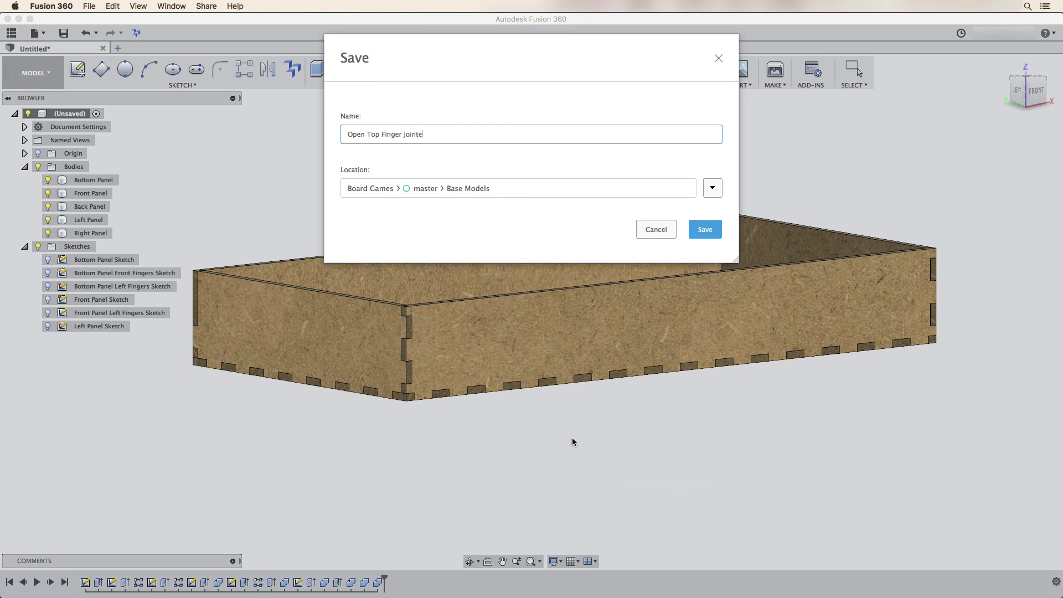
click(717, 230)
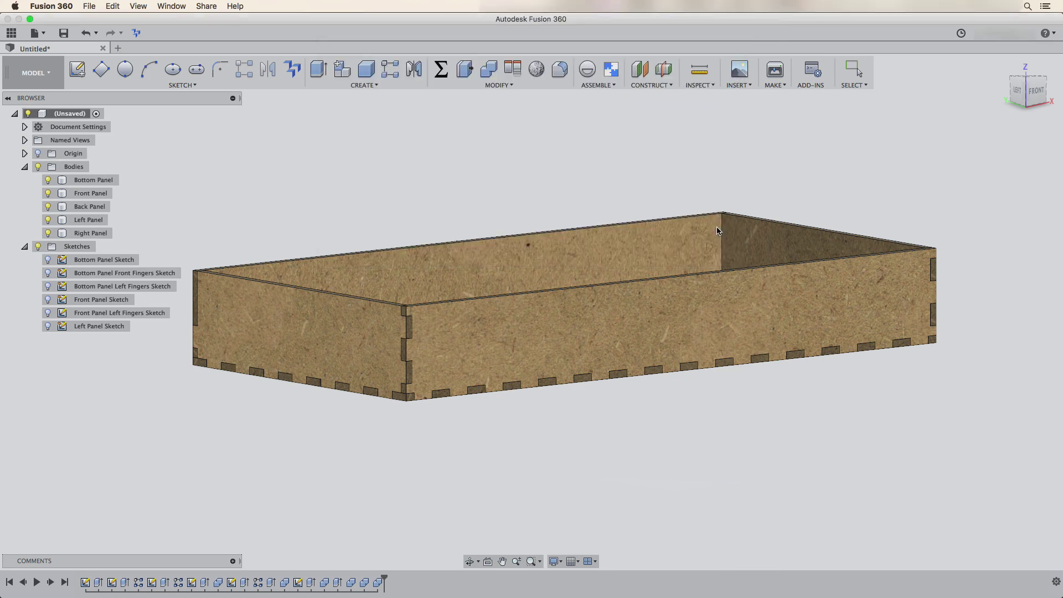